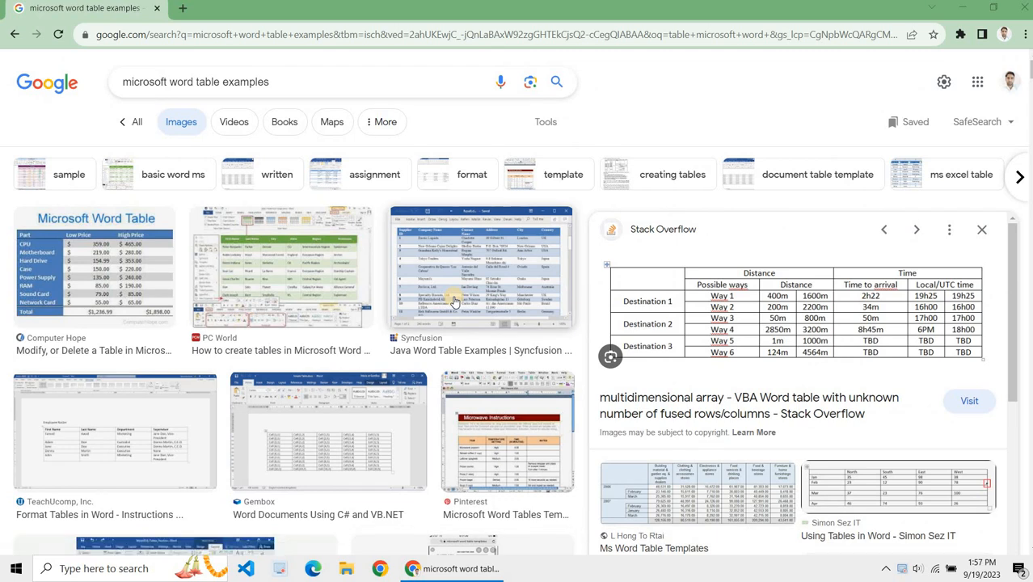
Step: Preview a few of the Microsoft Word table example images in the search results
click(257, 249)
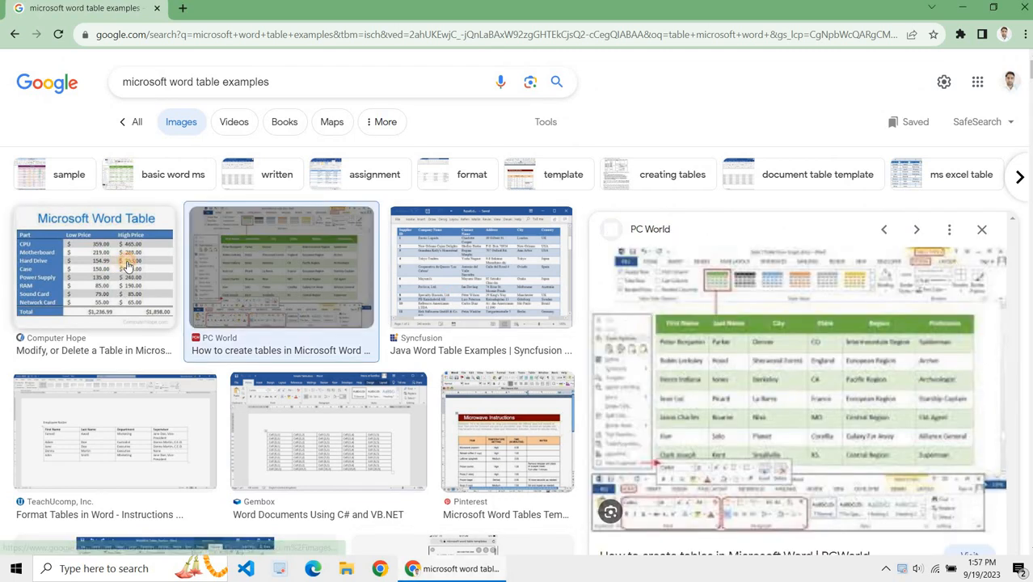
click(127, 265)
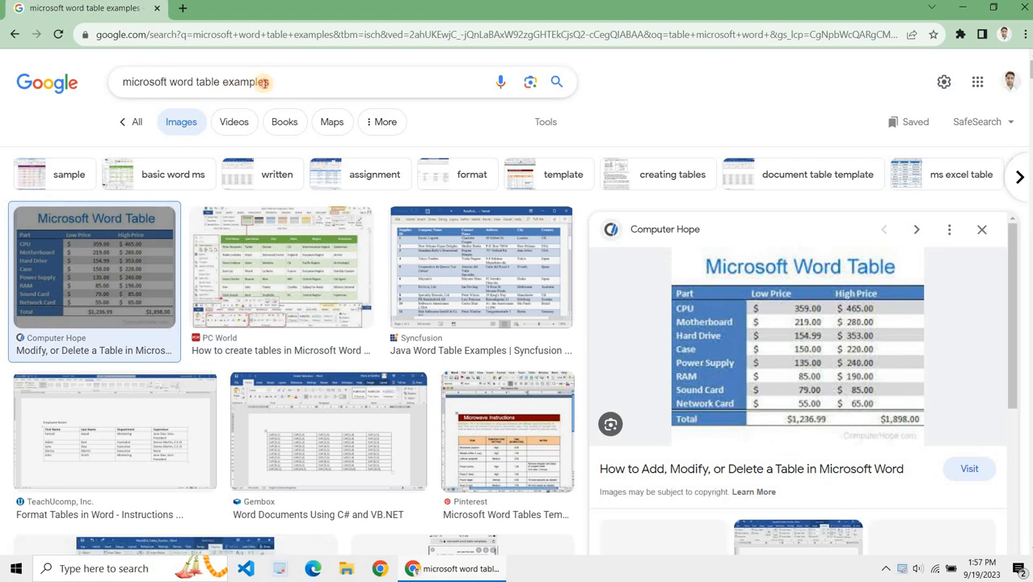
click(263, 82)
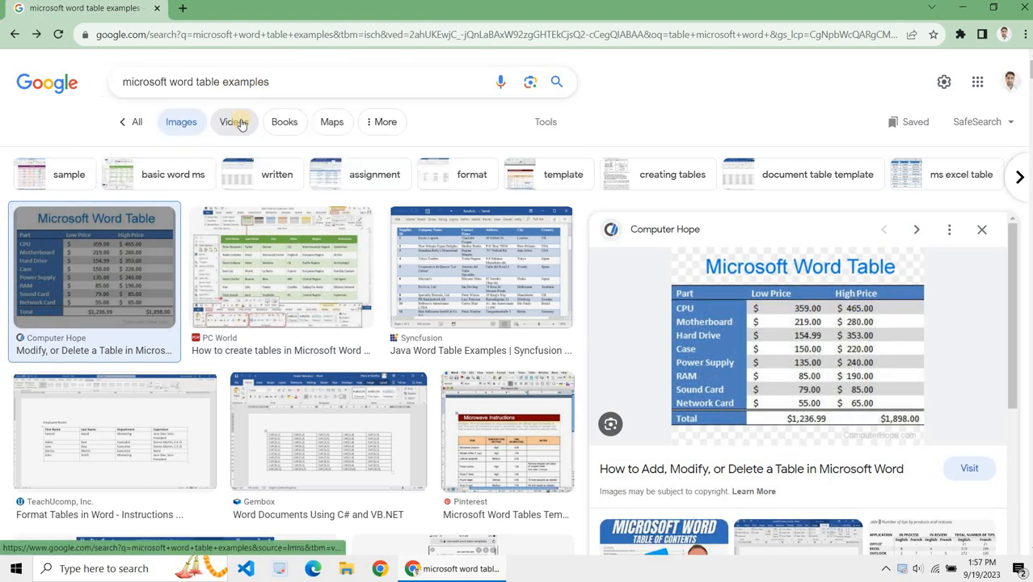
click(182, 123)
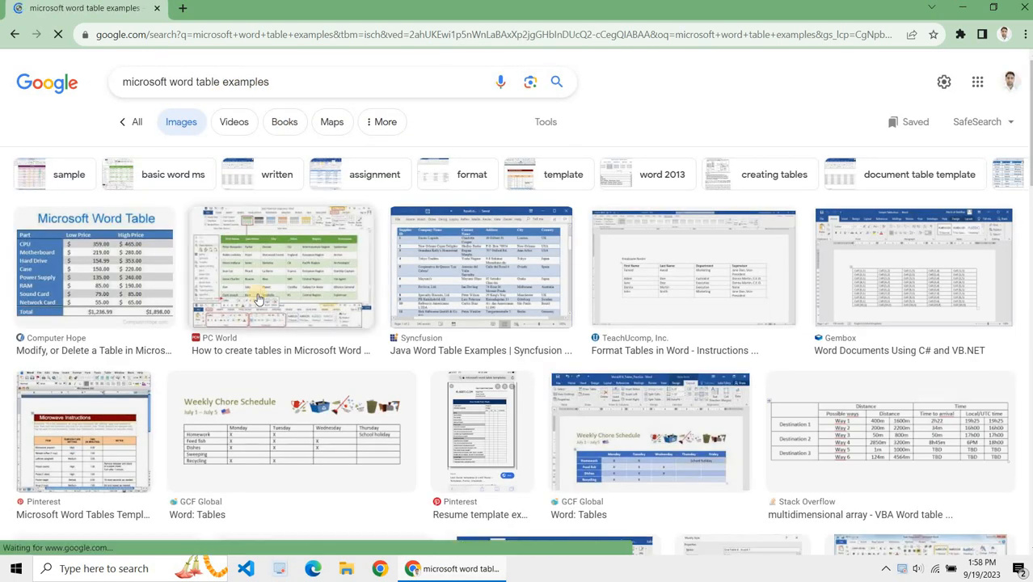
Step: Scroll through the image search results for Microsoft Word table examples and back to the top
scroll(257, 299, down, 7)
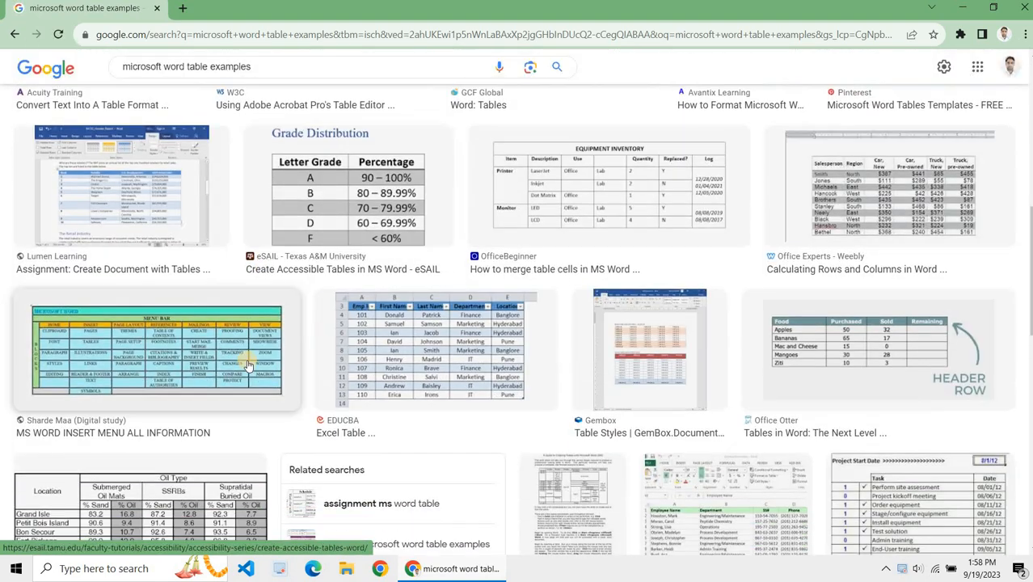
scroll(667, 153, down, 3)
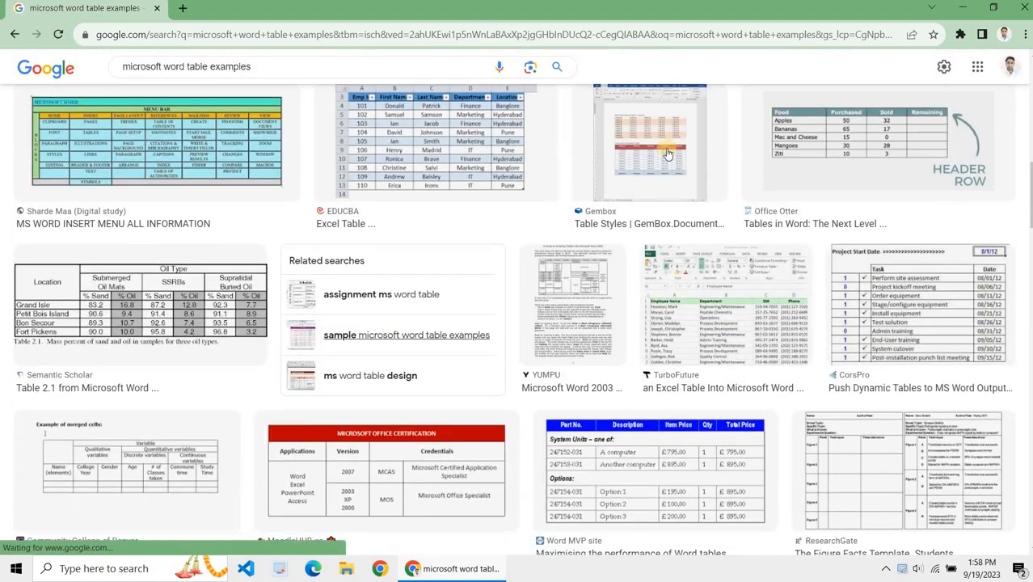
scroll(686, 234, down, 10)
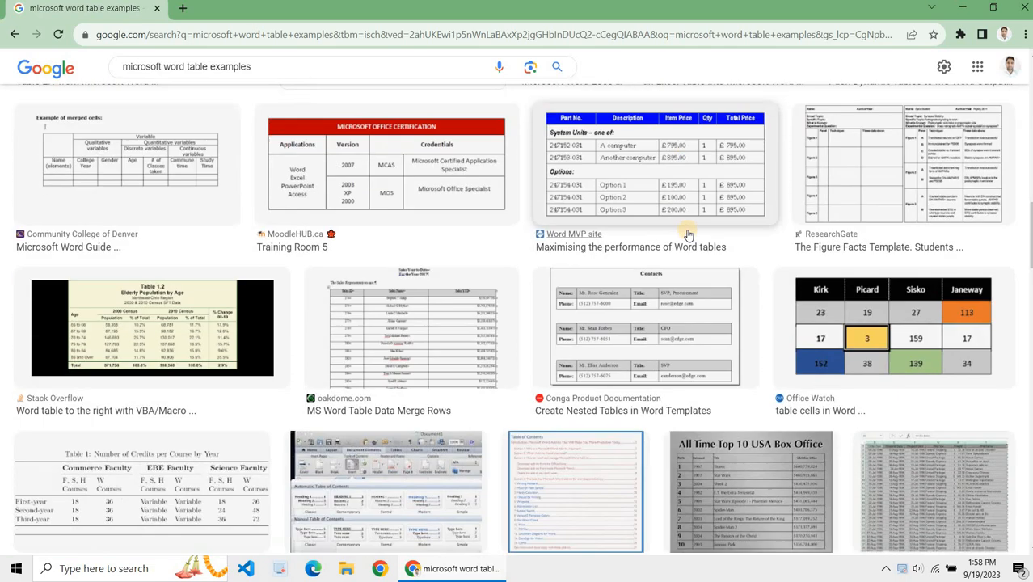
scroll(687, 235, down, 8)
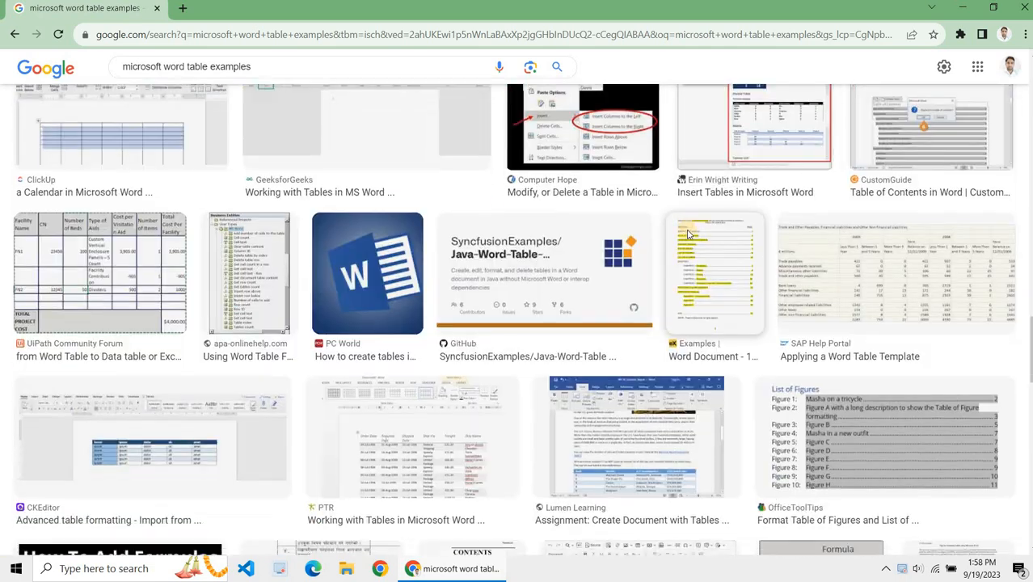
scroll(687, 234, down, 2)
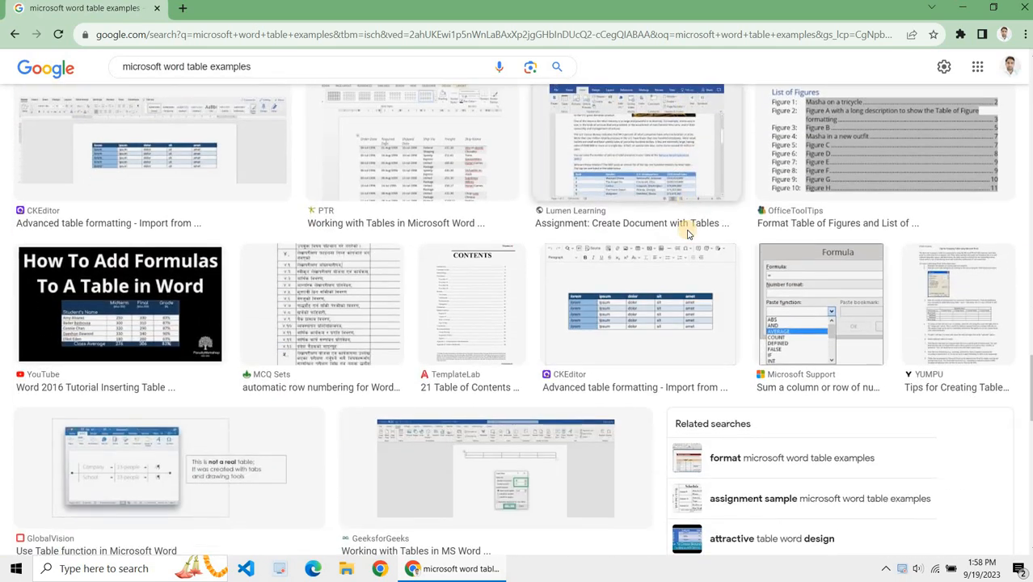
scroll(686, 235, down, 6)
scroll(687, 234, down, 8)
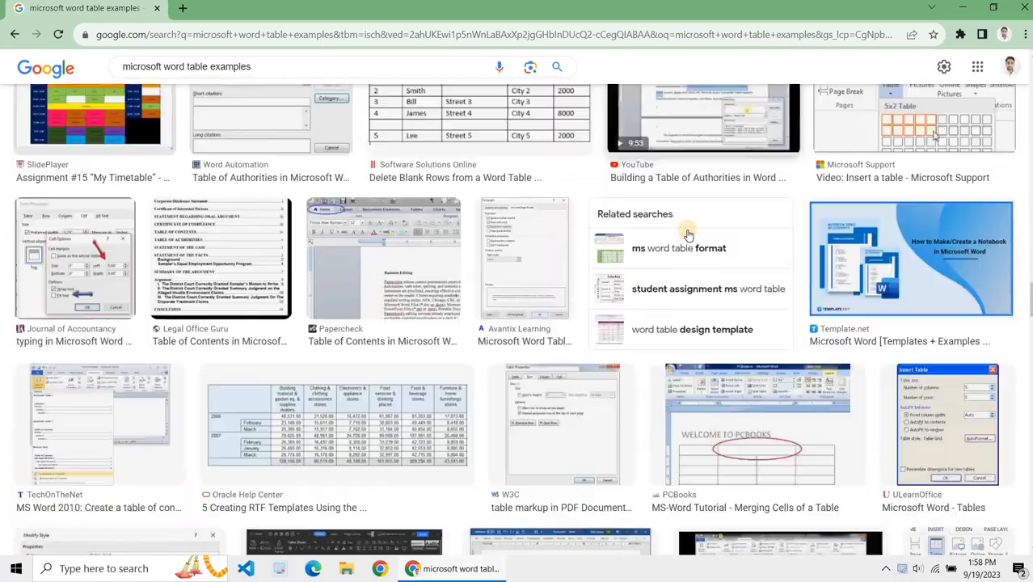
scroll(686, 235, down, 3)
scroll(687, 235, up, 20)
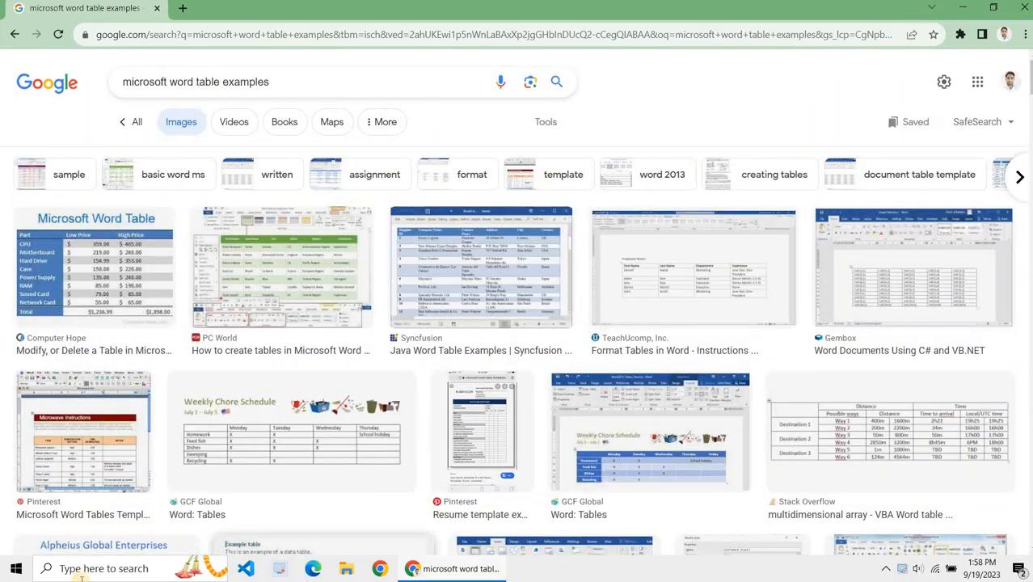
Step: Launch Word, maximize its window, and create a blank document
click(96, 573)
text(word)
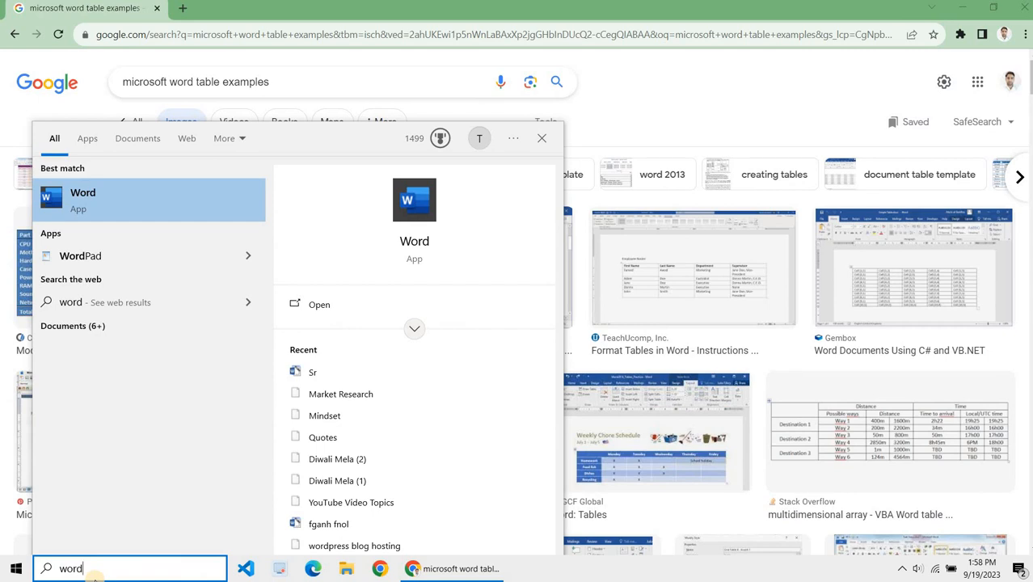
key(Return)
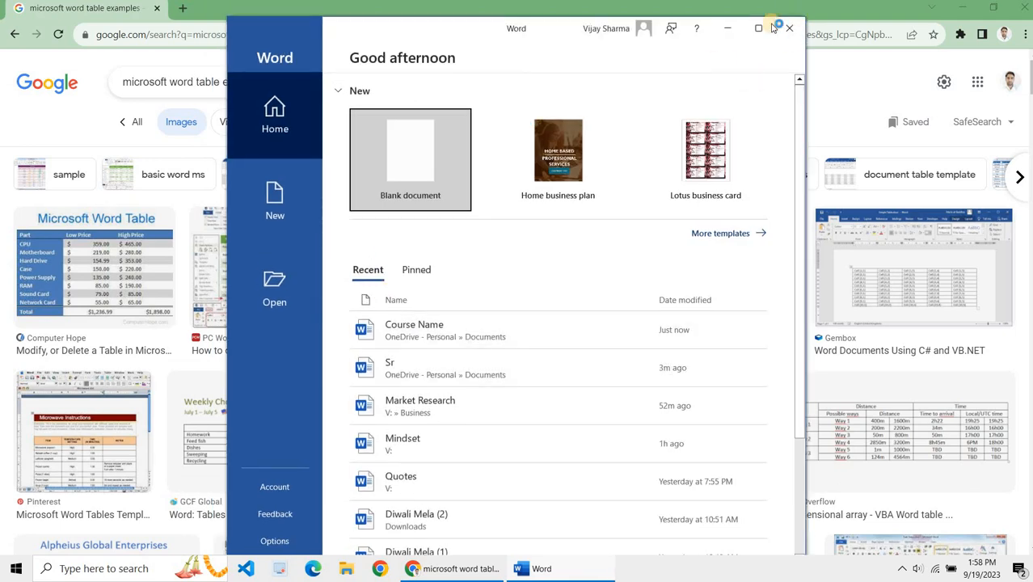
click(759, 30)
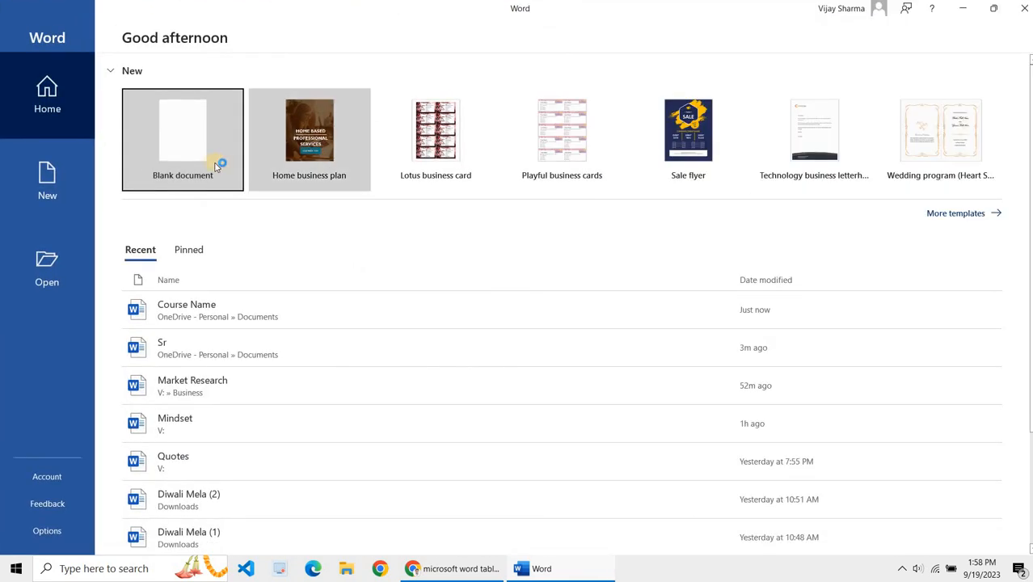
click(182, 139)
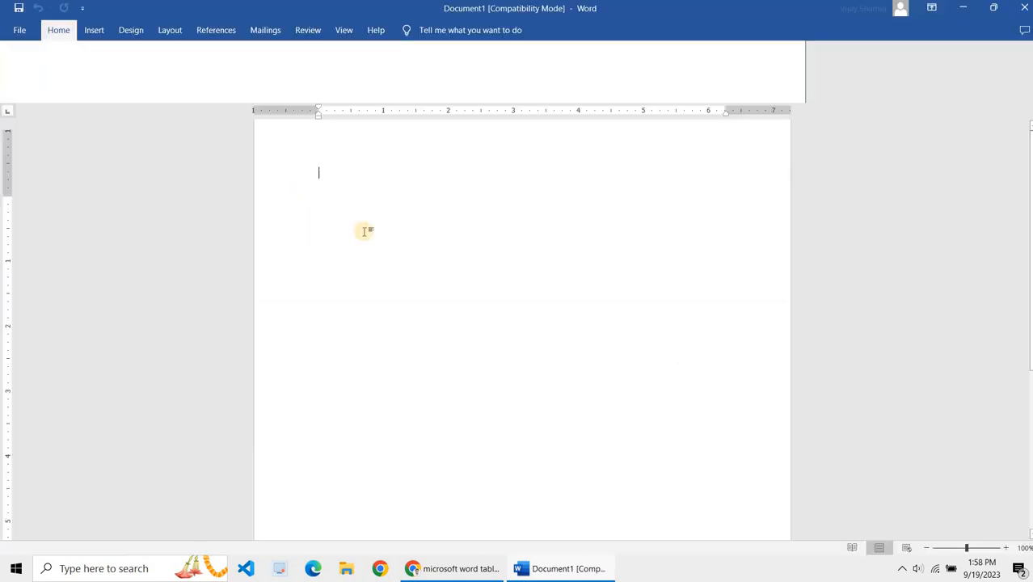
click(458, 573)
scroll(528, 330, down, 6)
scroll(531, 333, up, 6)
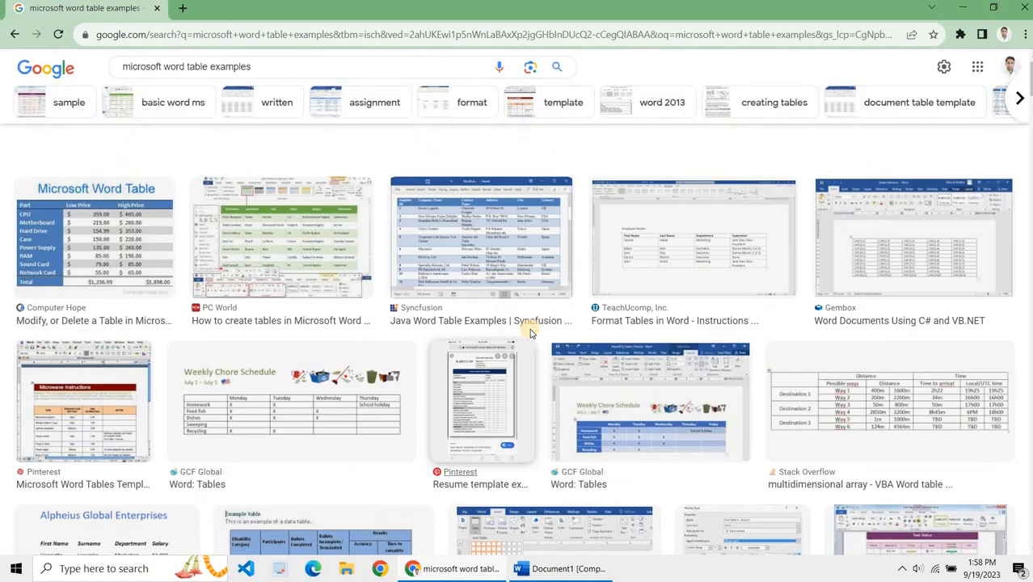
scroll(531, 333, up, 1)
Step: Back in the document, type the line "Table: Organize data and information. For better vitalization and readability."
click(575, 568)
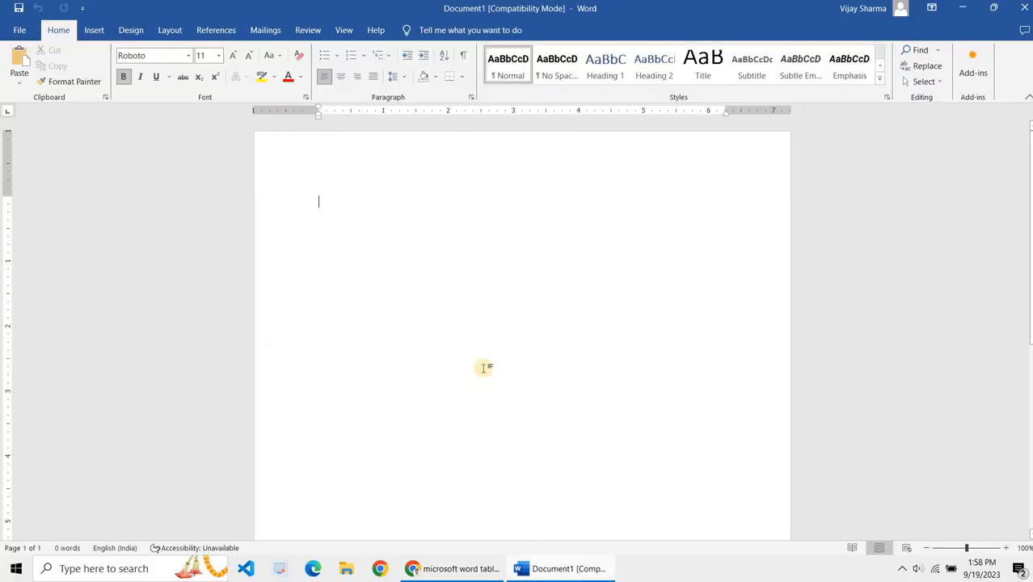
text(table: )
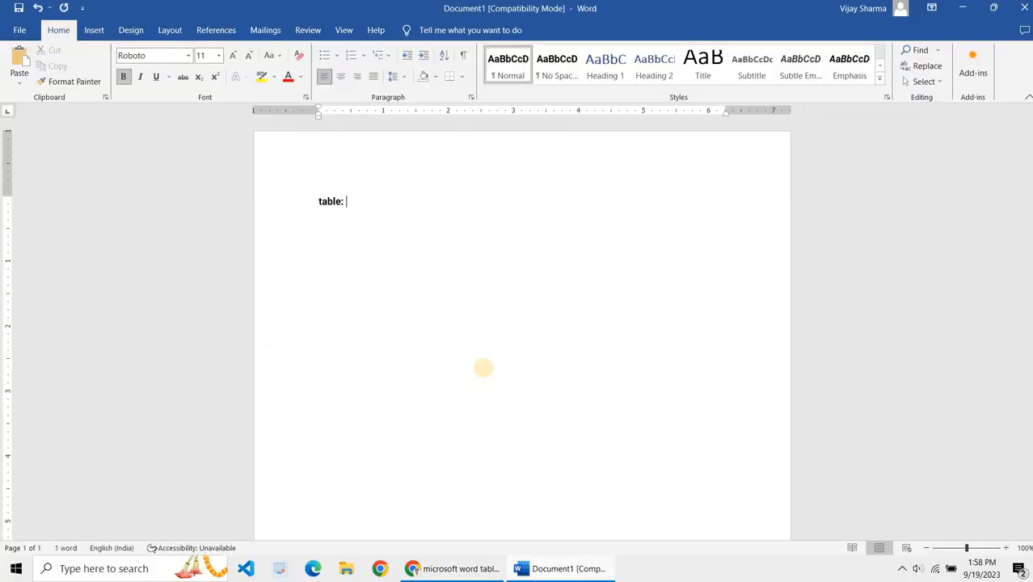
text(ble:)
key(BackSpace)
key(BackSpace)
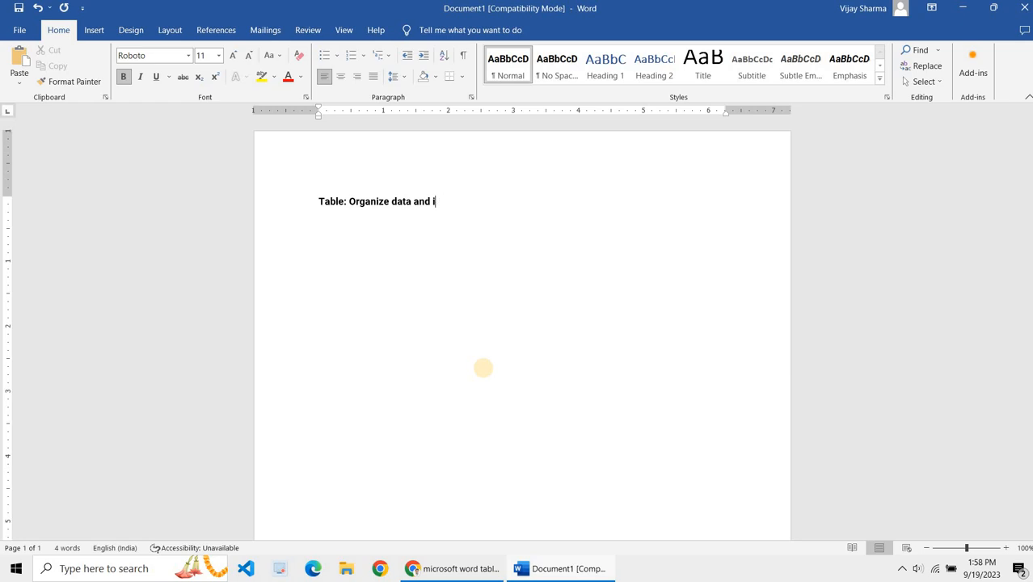
text(rmation. For better vi)
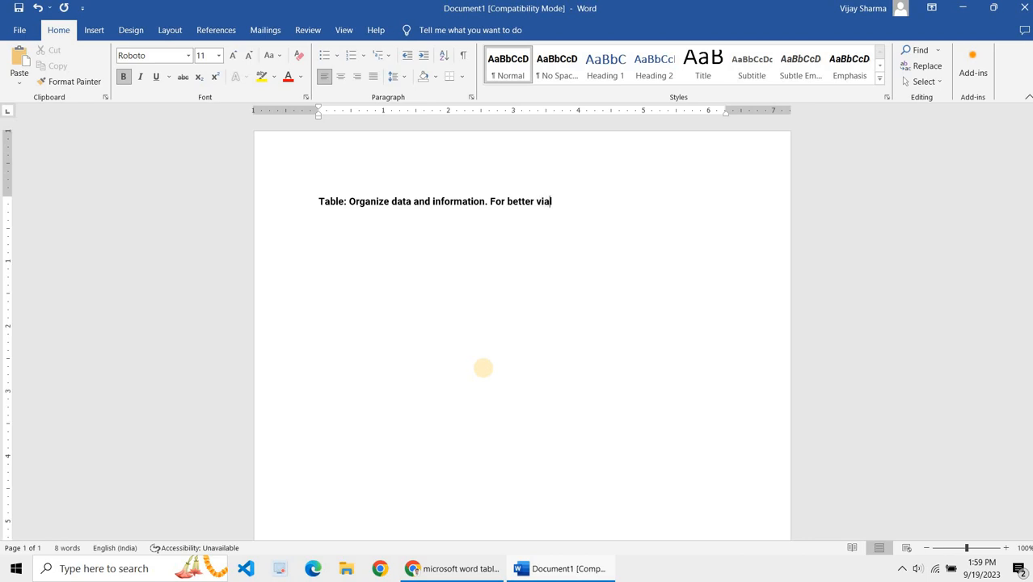
text(ation and readability.)
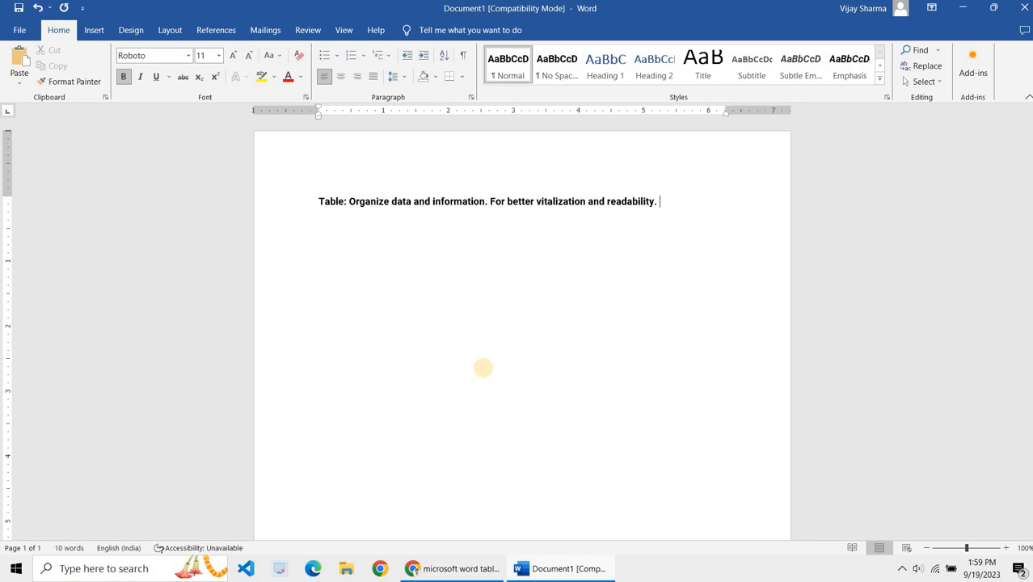
Step: Remove bold formatting from the sentence text after the "Table:" label
key(shift+Left)
key(shift+Left)
key(shift+Left)
key(shift+Left)
key(shift+Left)
key(shift+Left)
key(shift+Left)
key(shift+Left)
key(shift+Left)
key(shift+Left)
key(shift+Left)
key(shift+Left)
key(shift+Left)
key(shift+Left)
key(shift+Left)
key(shift+Left)
key(shift+Left)
key(shift+Left)
key(shift+Left)
key(shift+Left)
key(shift+Left)
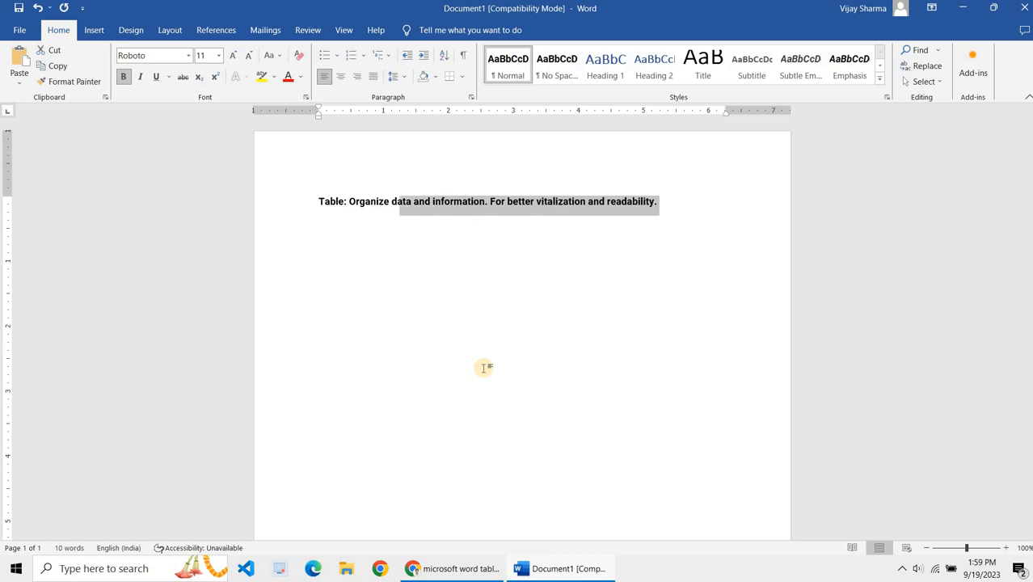
key(shift+Left)
key(shift+Left)
key(shift+Left)
key(shift+Left)
key(shift+Left)
key(shift+Left)
key(shift+Left)
key(shift+Left)
key(shift+Left)
key(shift+Left)
key(shift+Left)
key(ctrl+b)
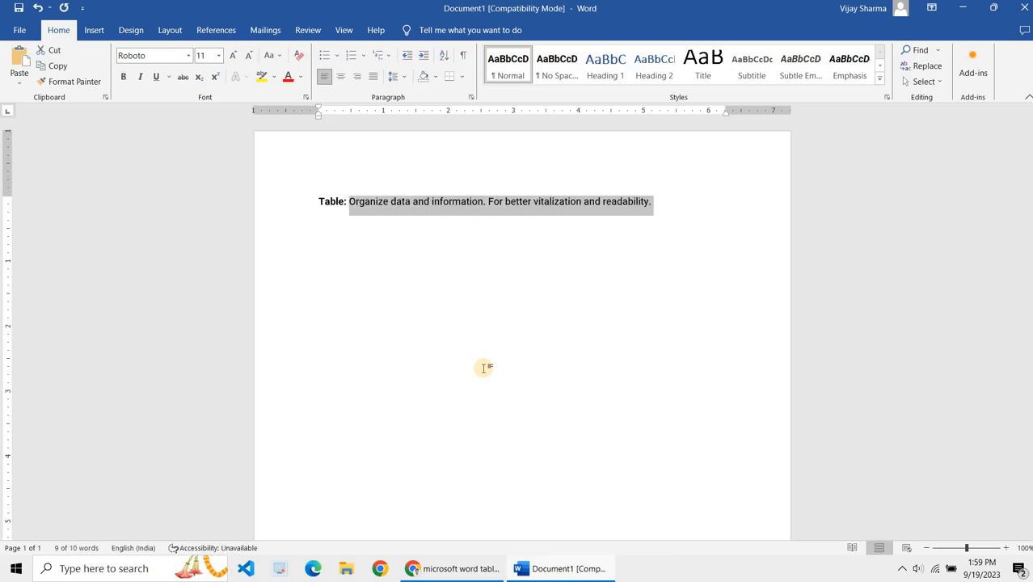
click(483, 368)
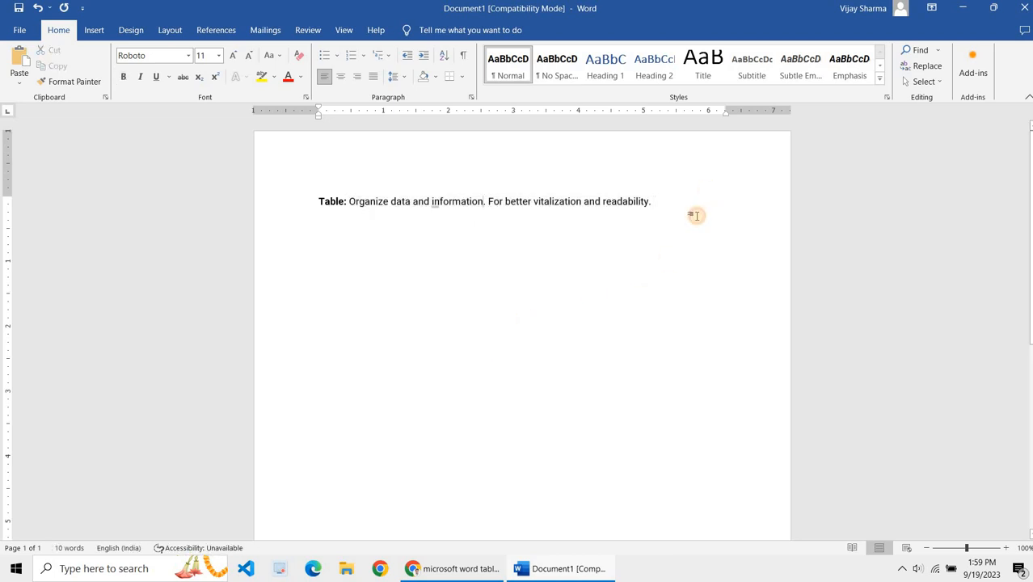
Step: Start a new empty paragraph below the sentence
key(Return)
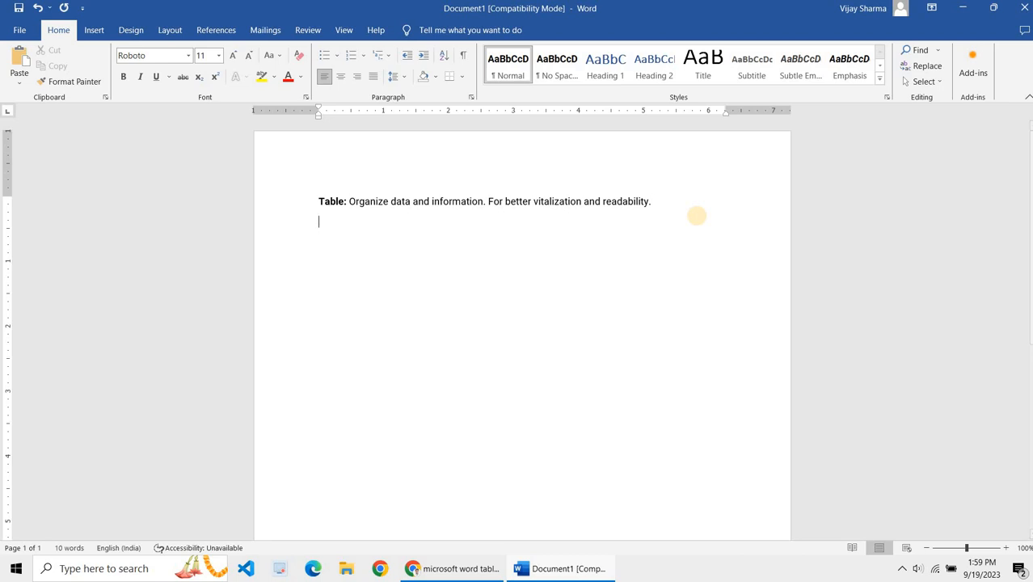
click(981, 575)
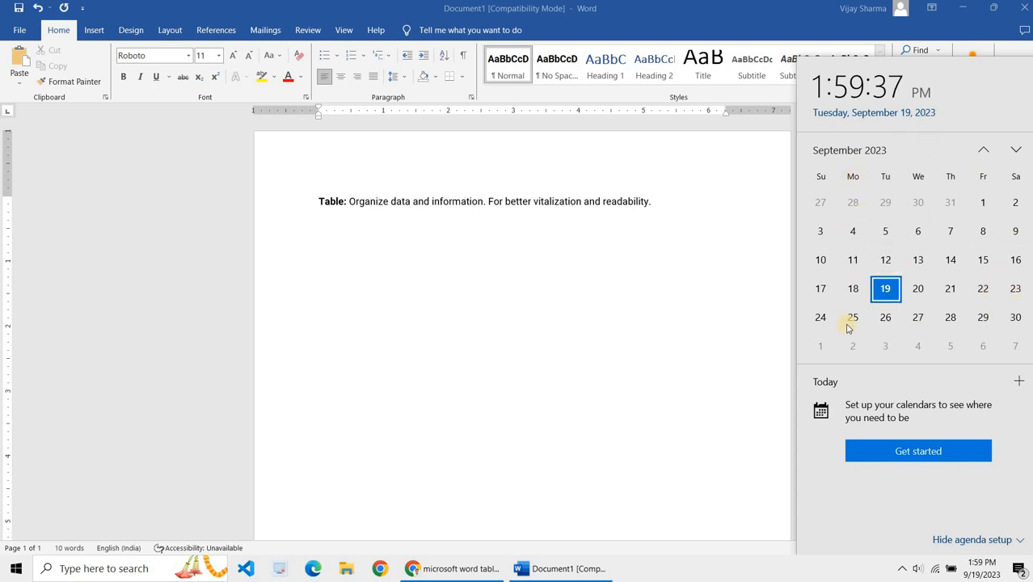
click(661, 229)
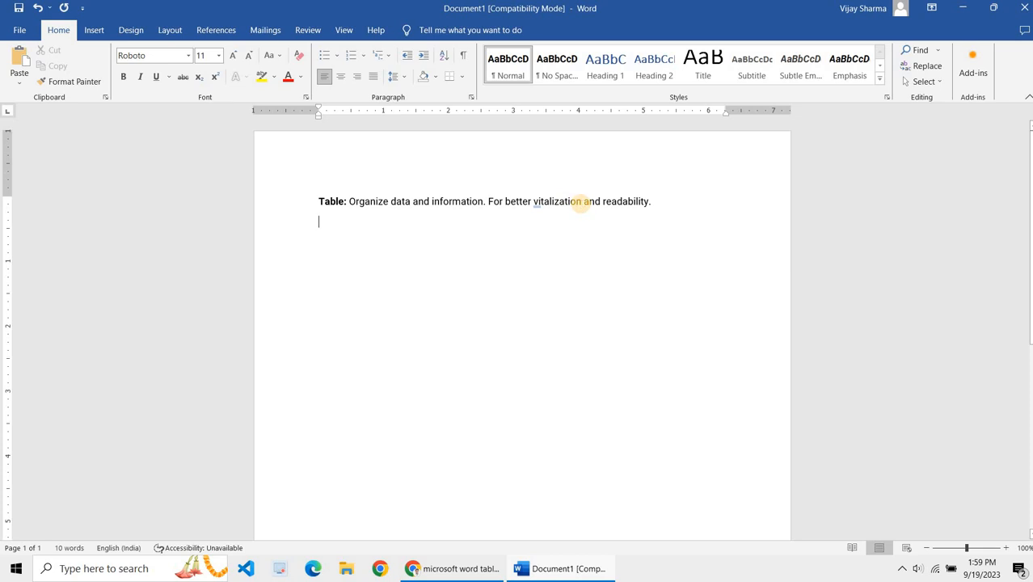
Step: Correct the word "vitalization" to "visualization" in the sentence
click(582, 201)
key(BackSpace)
key(BackSpace)
key(BackSpace)
key(BackSpace)
key(BackSpace)
key(BackSpace)
key(BackSpace)
key(BackSpace)
key(BackSpace)
key(BackSpace)
text(su)
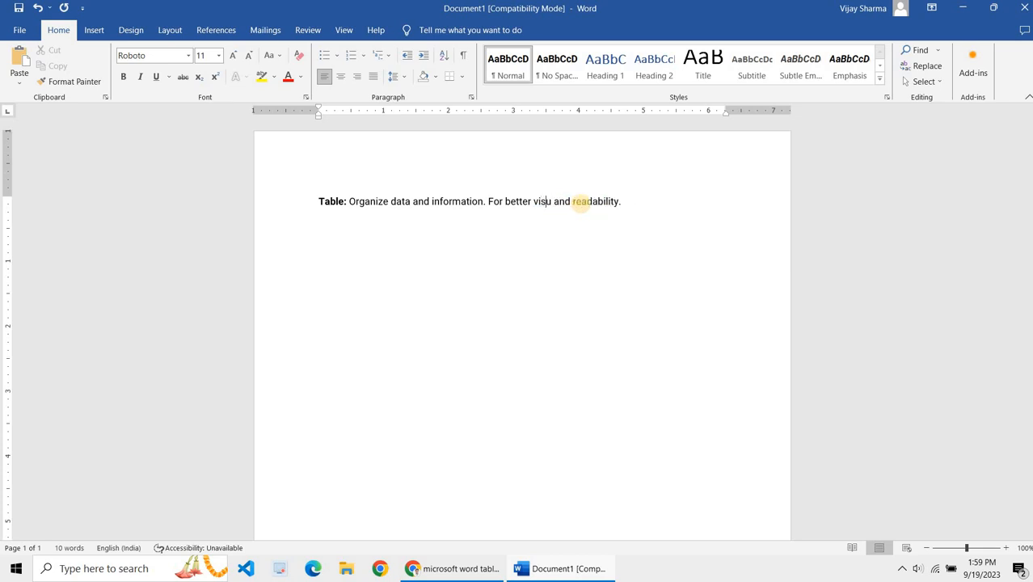
text(alization)
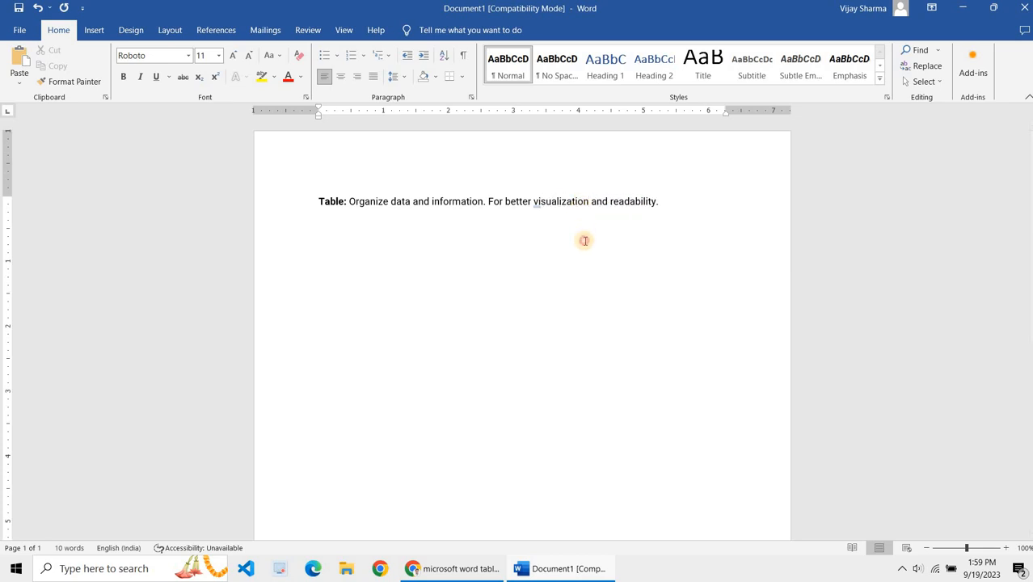
click(584, 240)
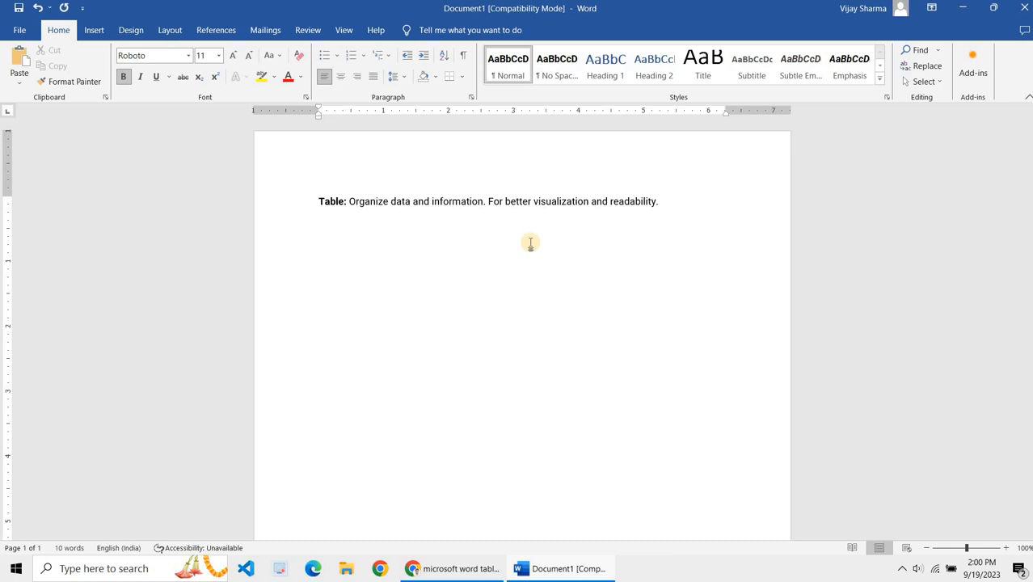
Step: Switch to the browser and scroll through the Word table example images
click(437, 573)
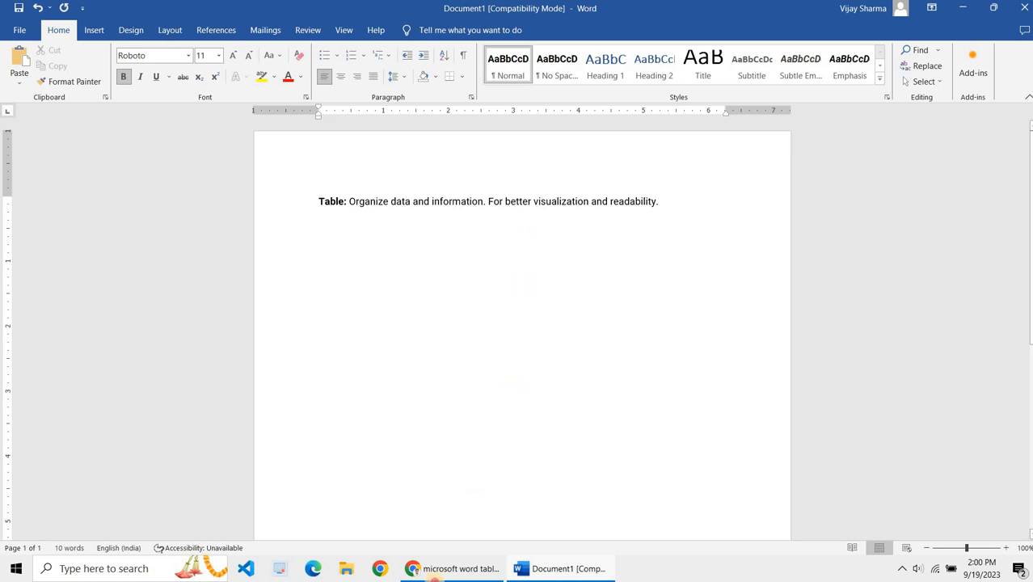
scroll(487, 368, down, 2)
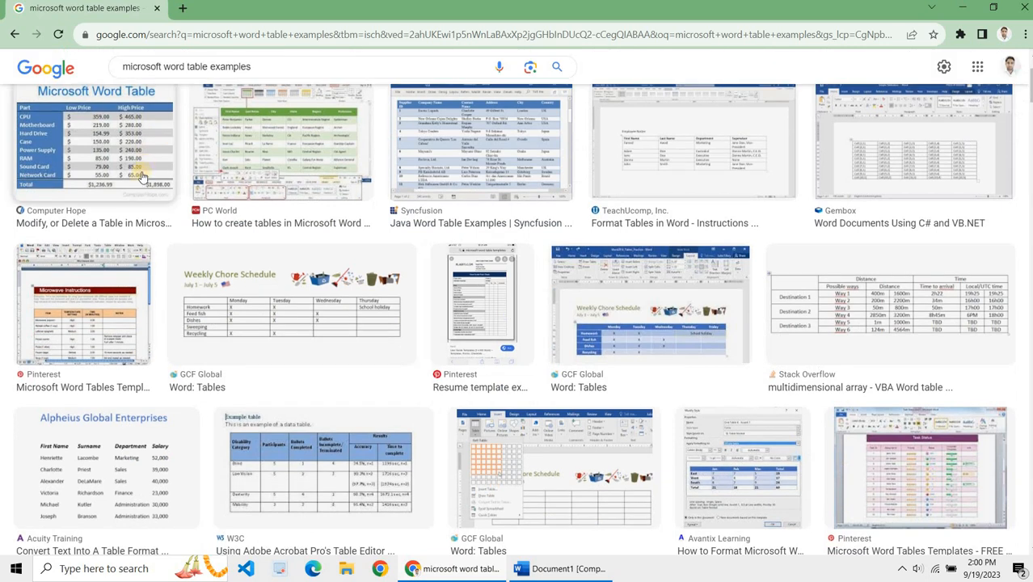
scroll(132, 197, down, 3)
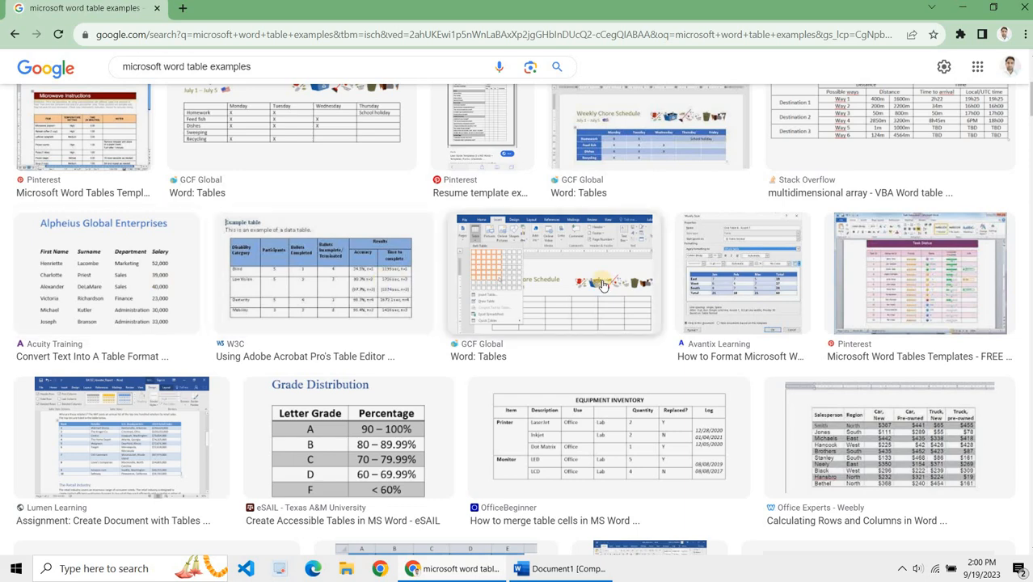
scroll(602, 285, down, 1)
scroll(601, 285, down, 12)
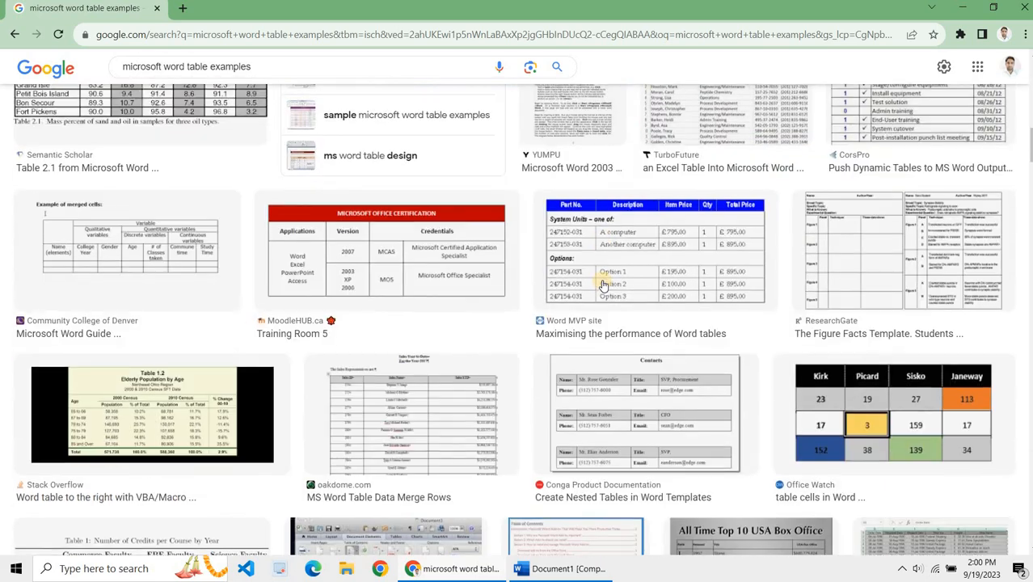
scroll(601, 284, down, 7)
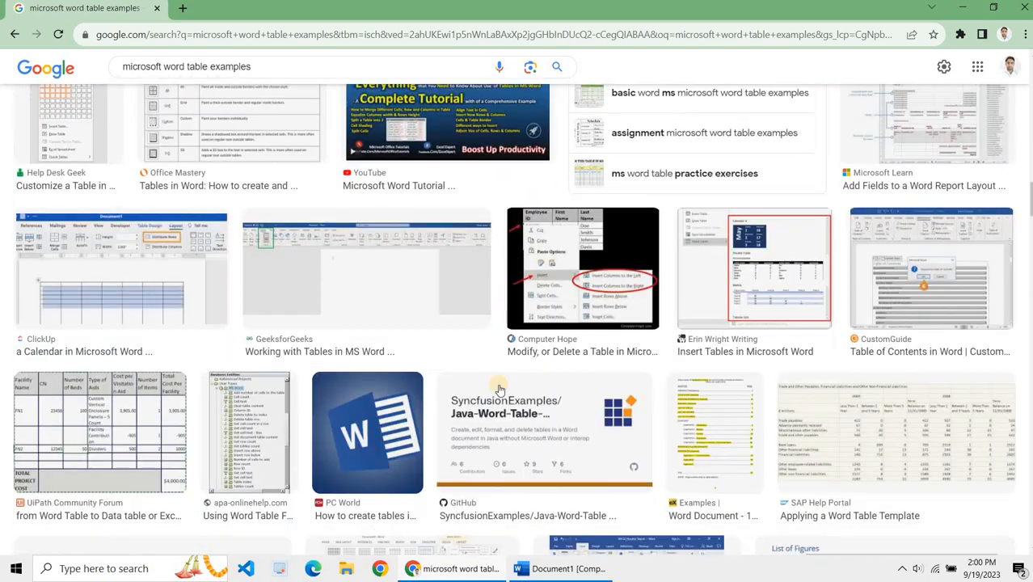
Step: Keep scrolling through the Microsoft Word table example images in the search results
scroll(499, 389, down, 15)
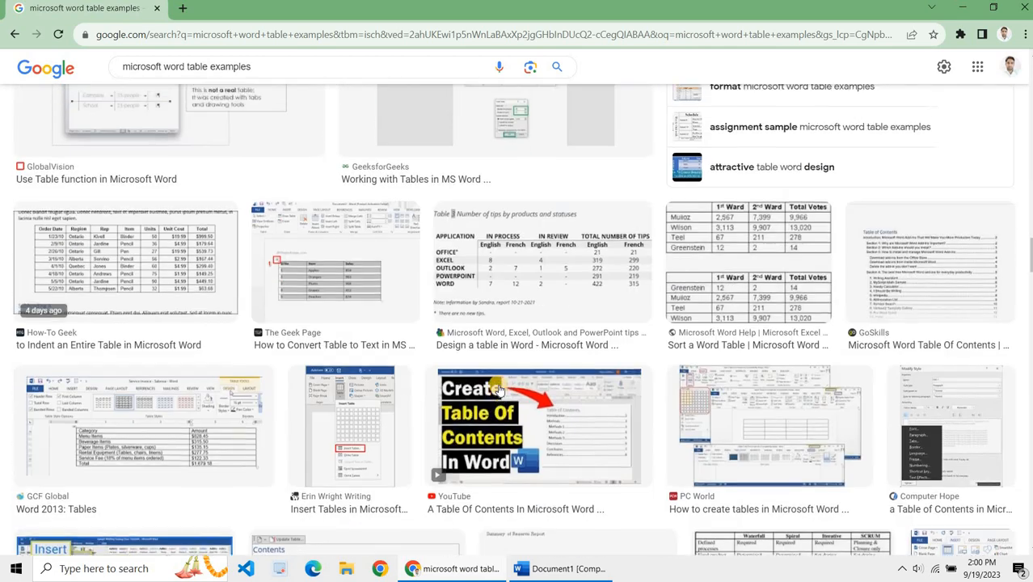
scroll(499, 390, up, 5)
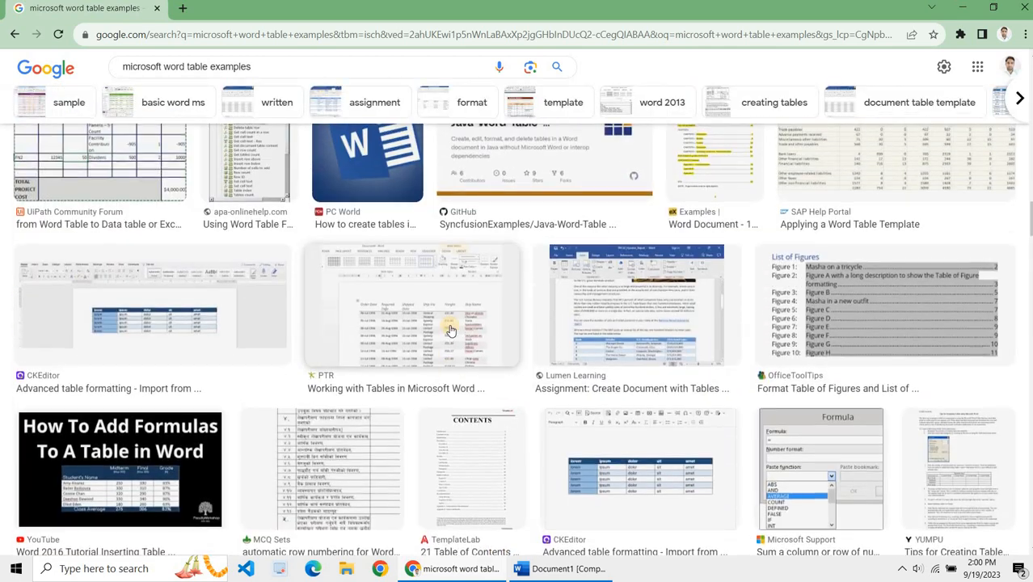
scroll(404, 369, down, 10)
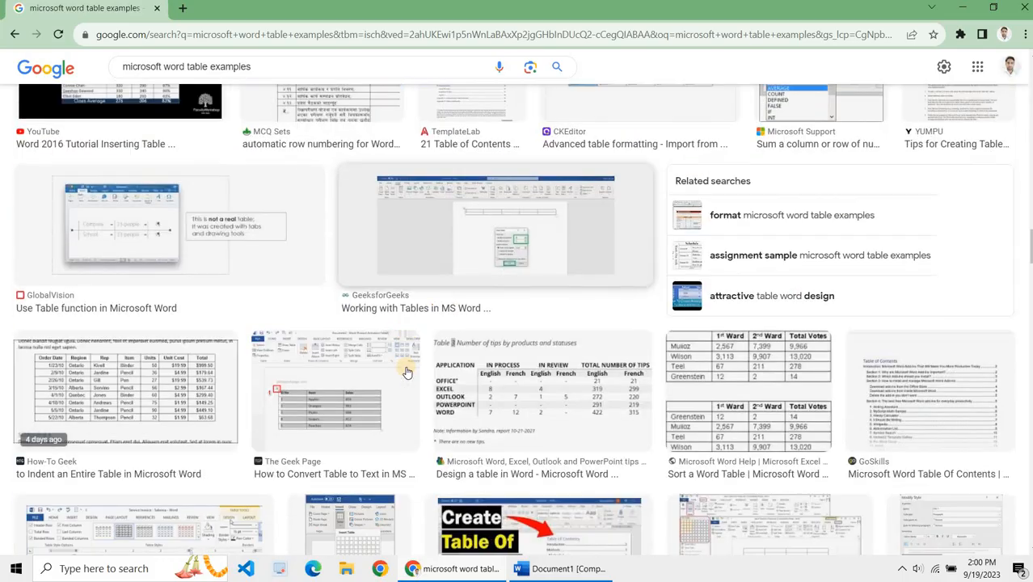
scroll(407, 370, up, 3)
scroll(406, 370, down, 10)
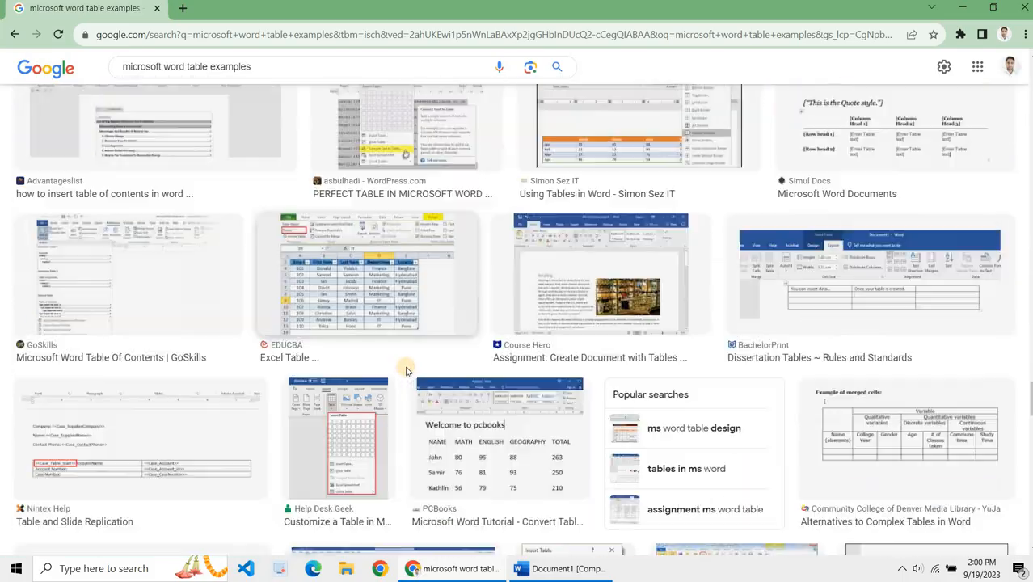
scroll(407, 370, up, 10)
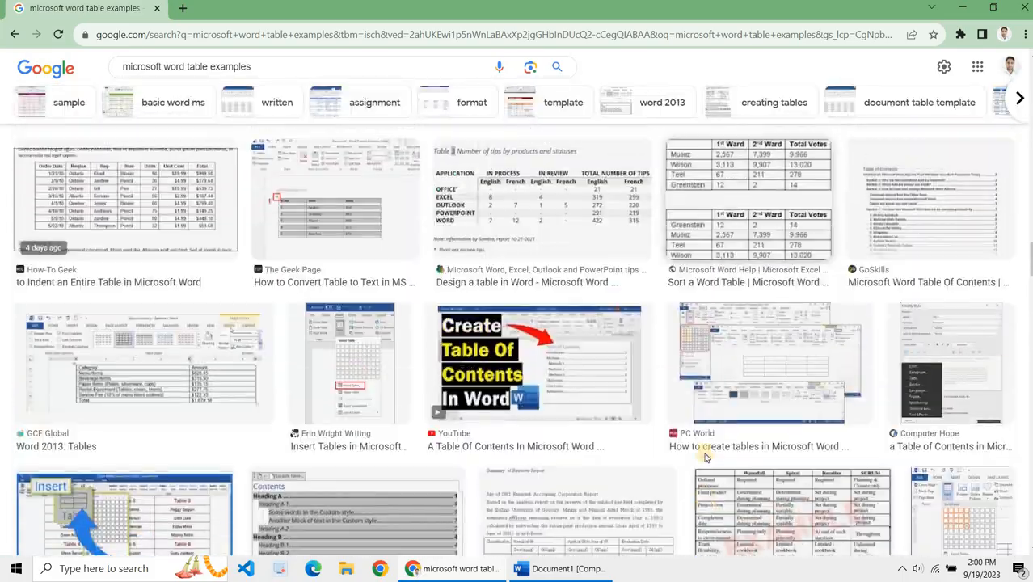
Step: Return to the document, insert a 5-column by 5-row table below the sentence, and undo the insertion
click(569, 568)
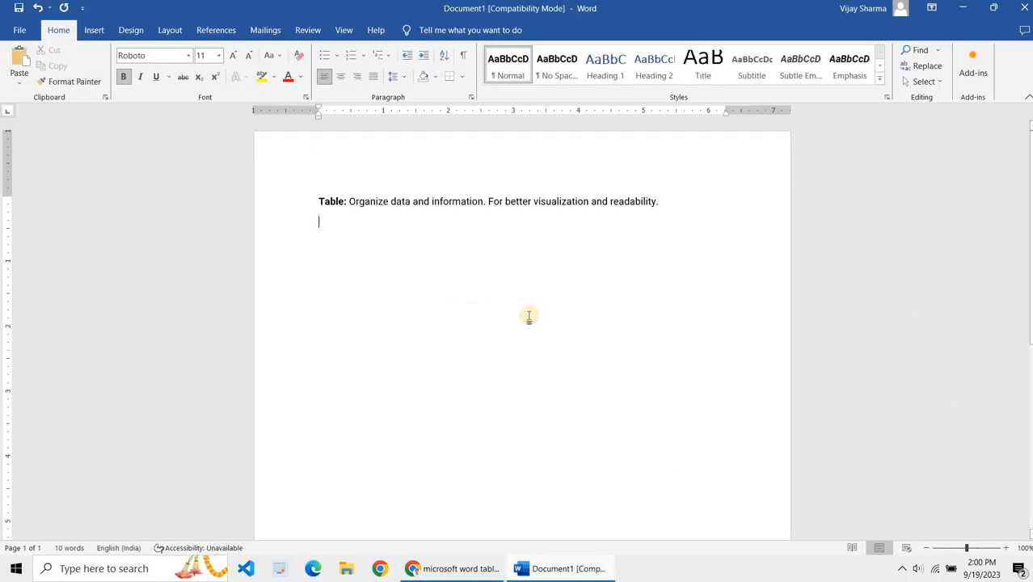
click(94, 30)
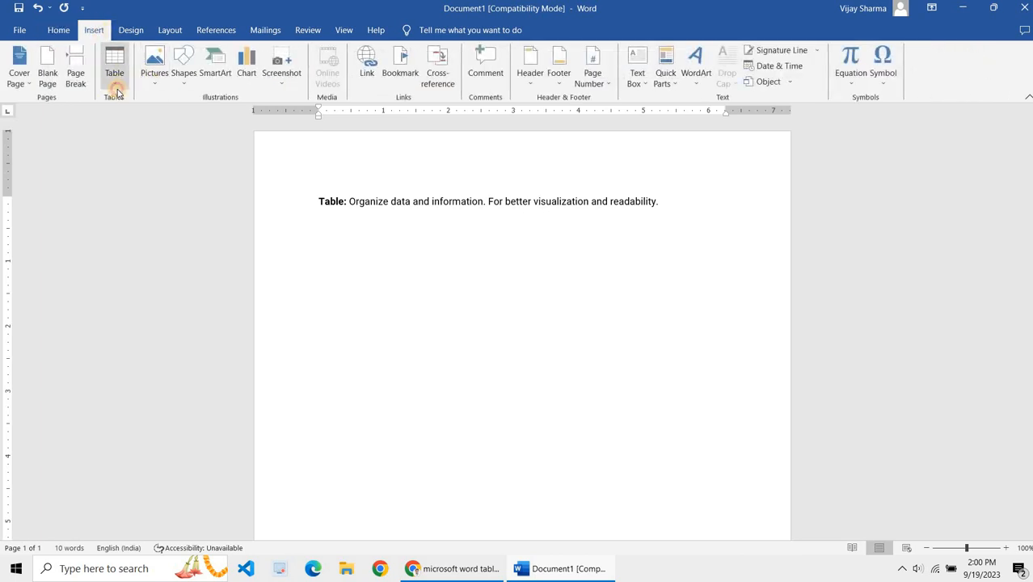
click(114, 77)
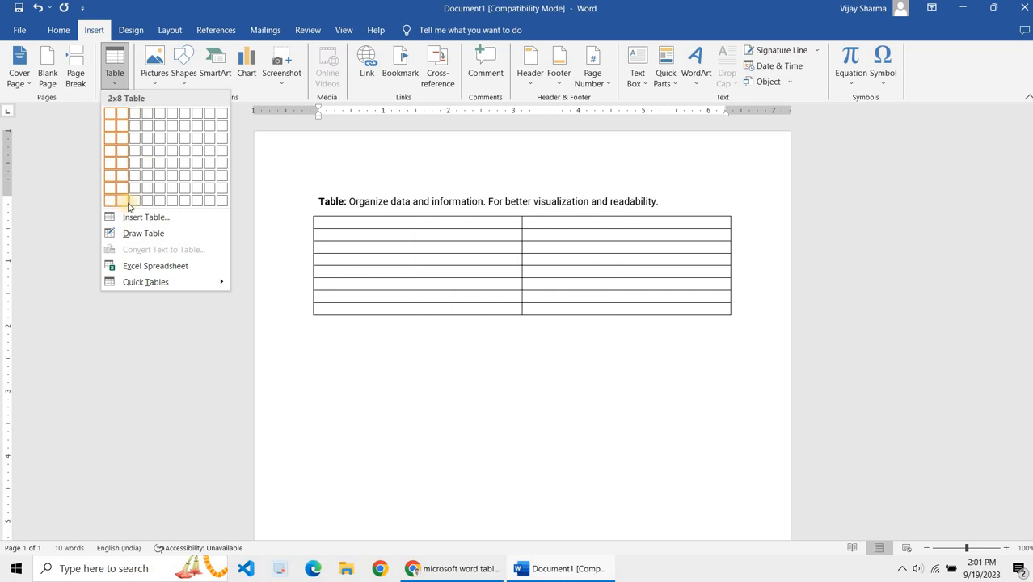
click(197, 219)
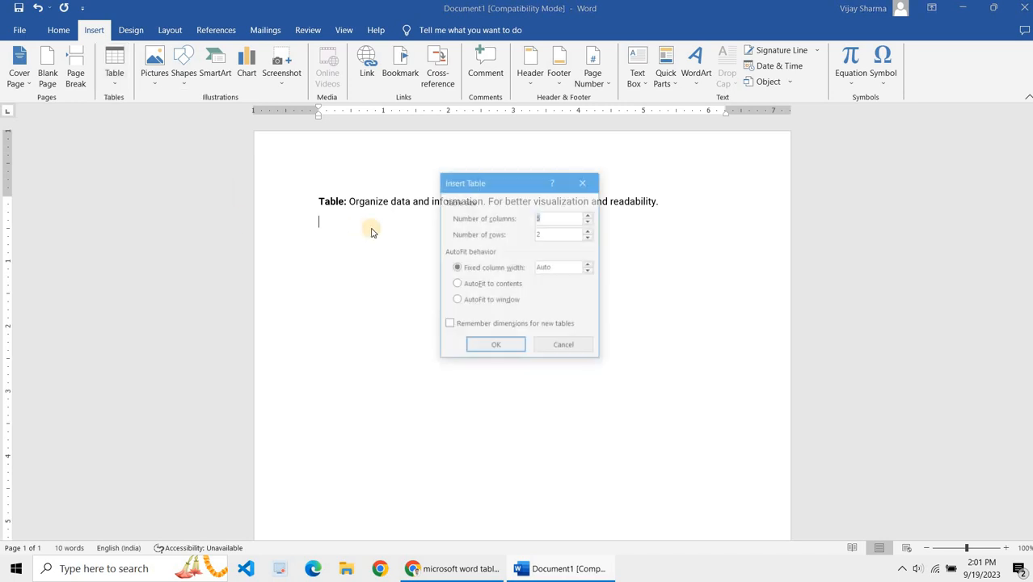
click(557, 236)
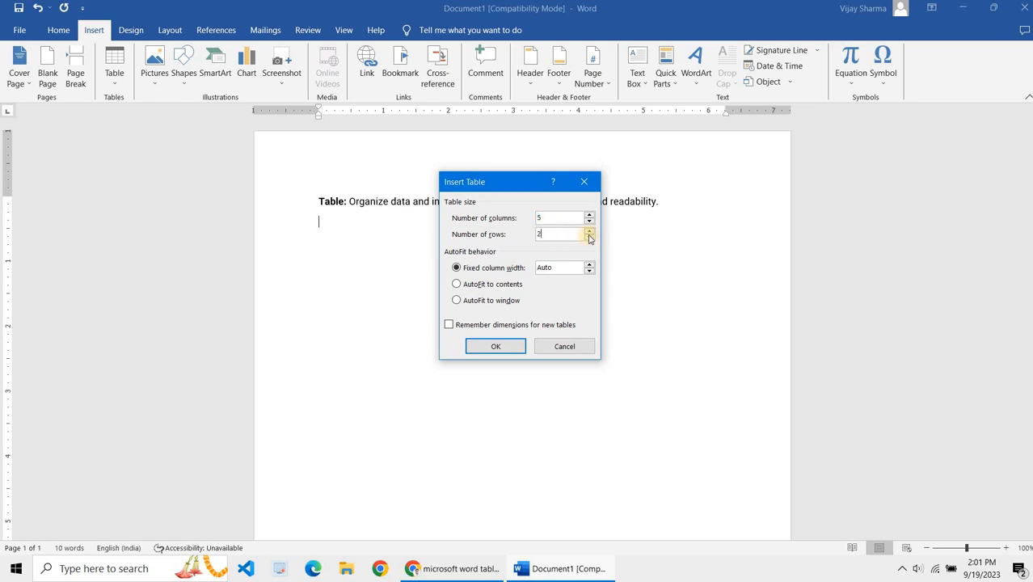
click(590, 231)
click(591, 231)
click(591, 231)
click(591, 231)
click(590, 231)
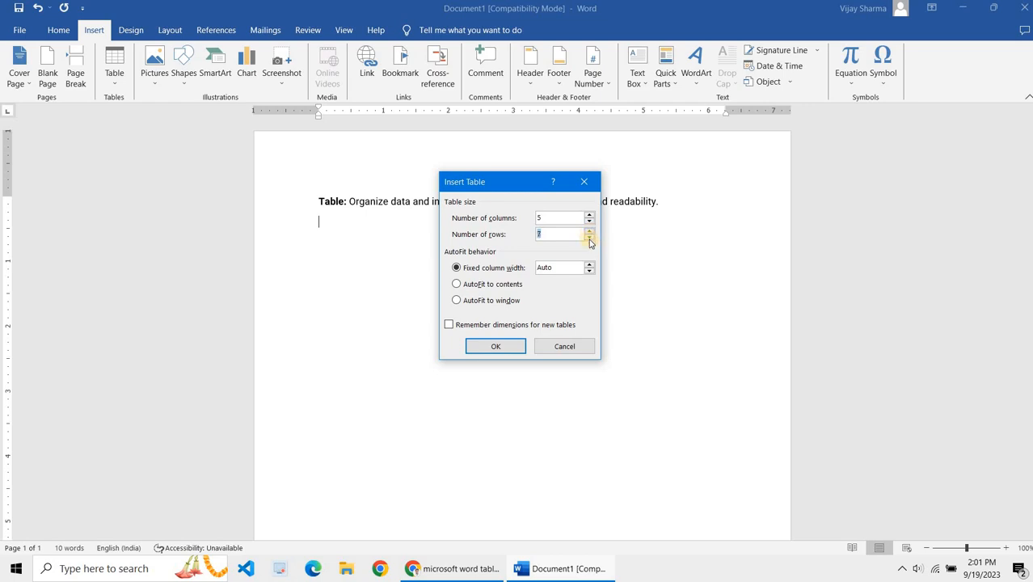
click(498, 345)
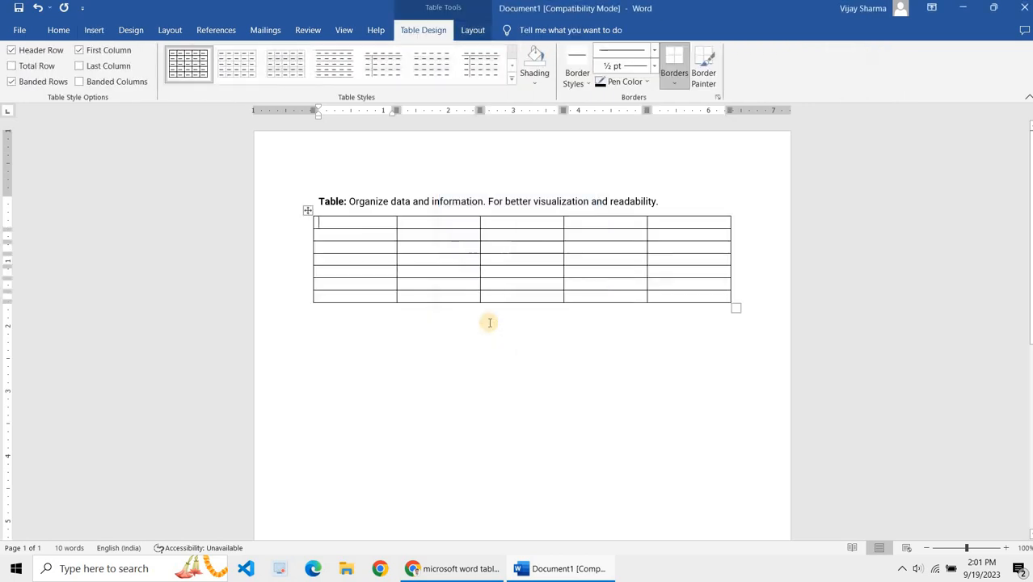
key(ctrl+z)
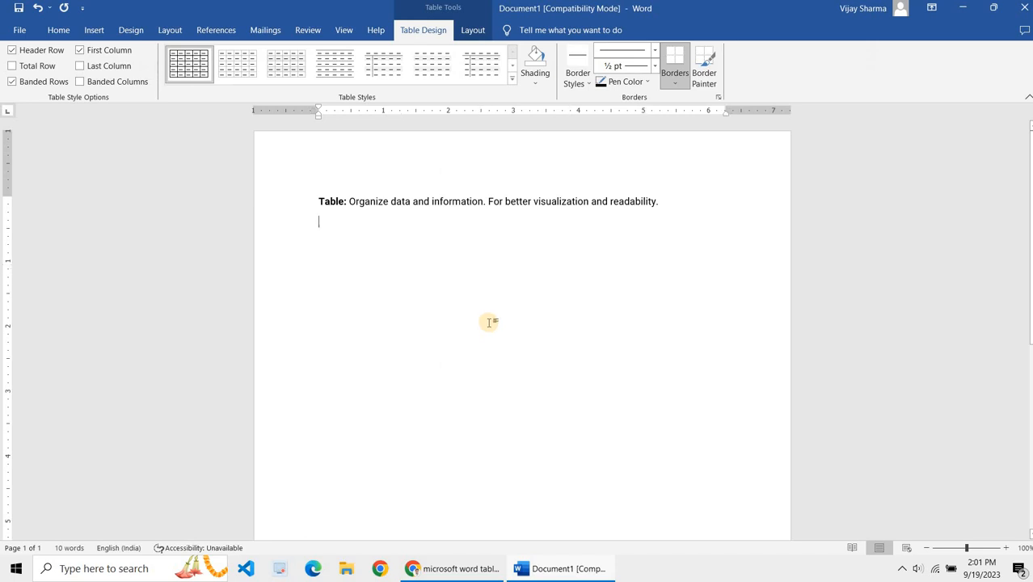
click(94, 30)
click(114, 64)
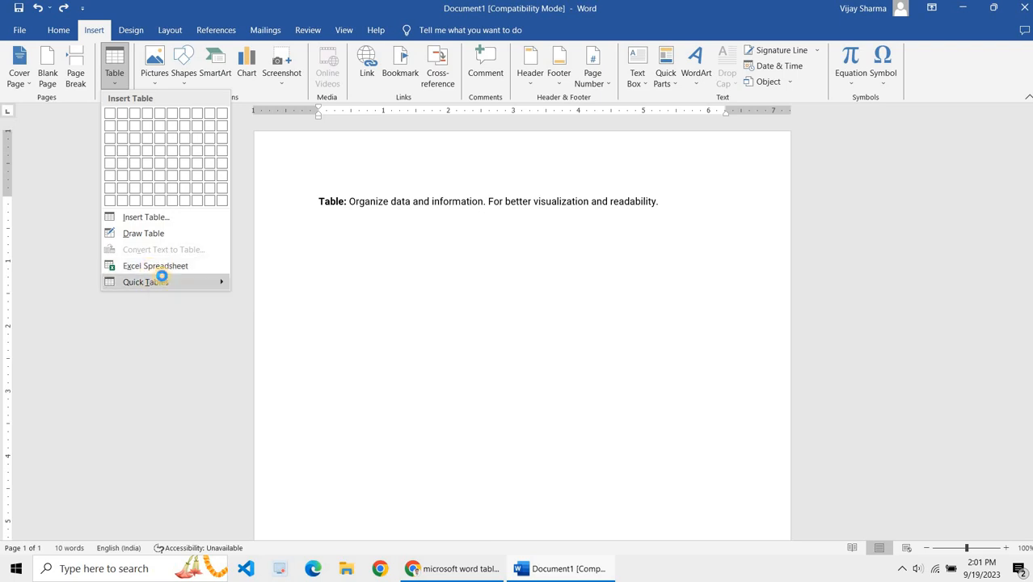
mouse_move(161, 279)
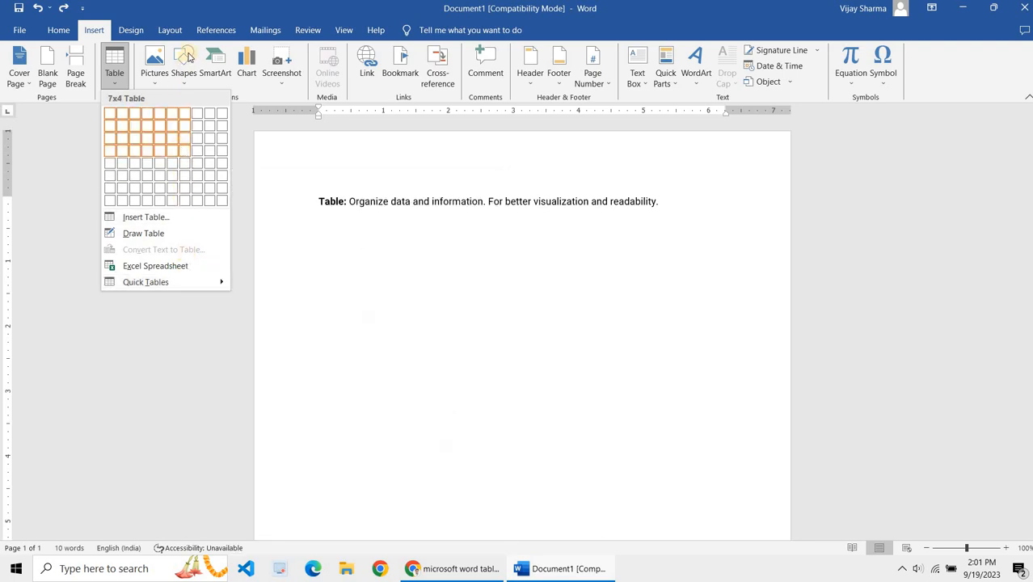
click(117, 81)
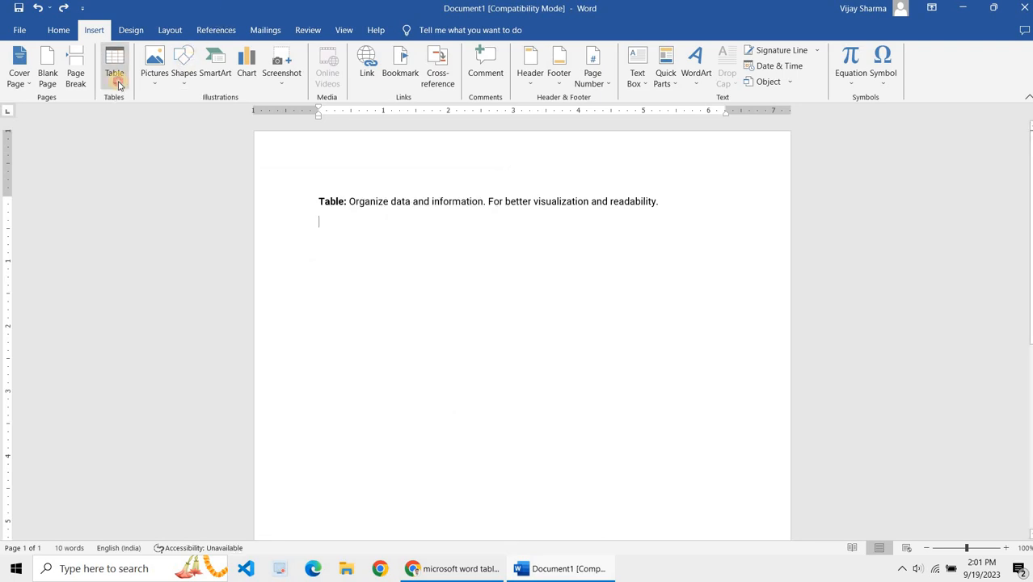
click(390, 242)
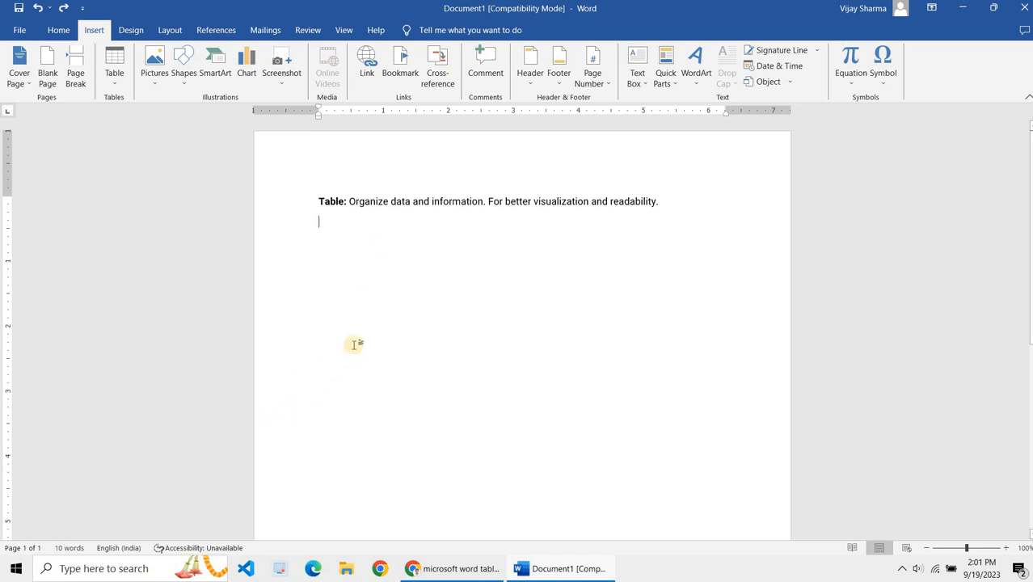
click(116, 81)
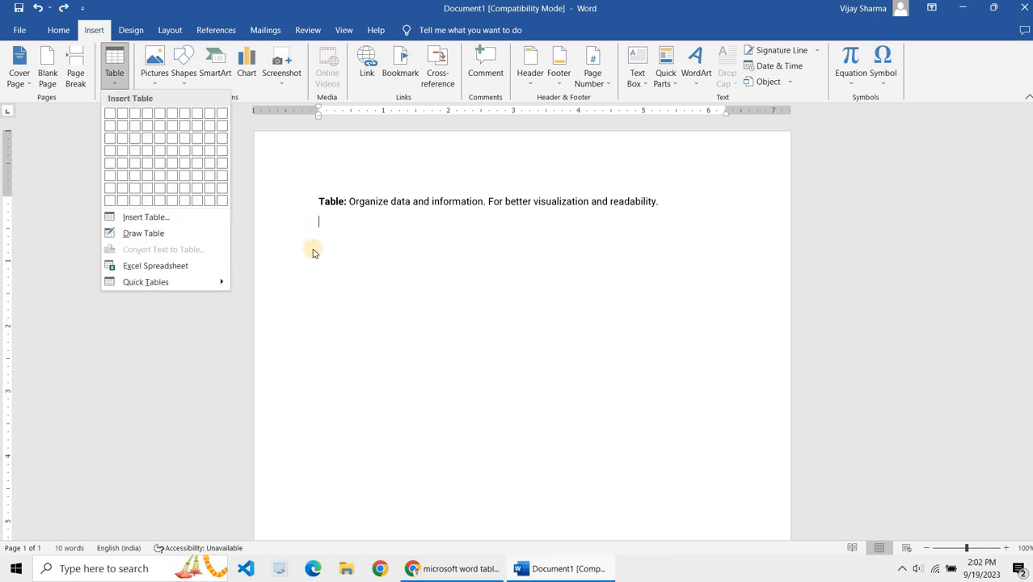
click(313, 249)
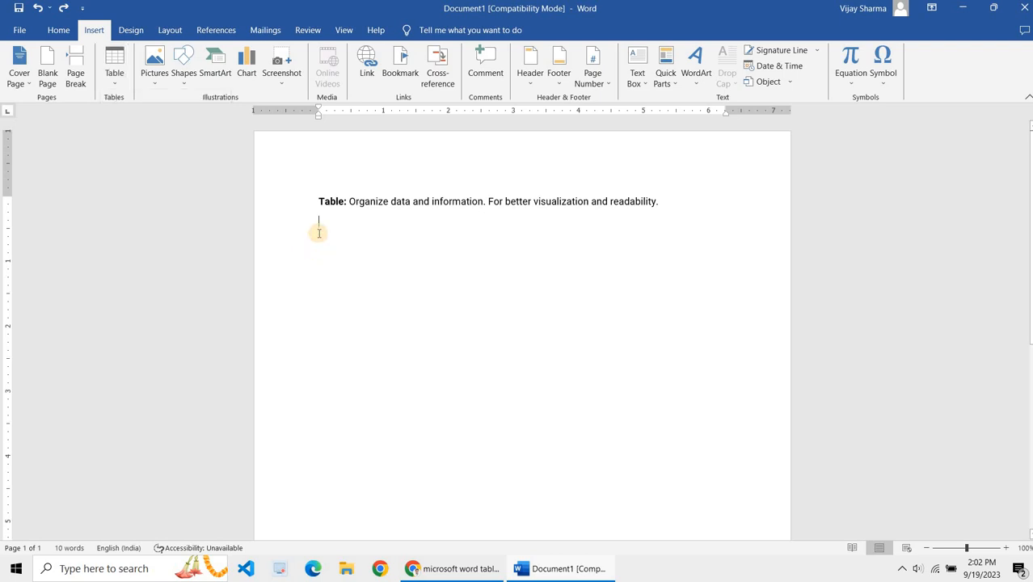
Step: Open the recent document Course Name and maximize its window
click(20, 30)
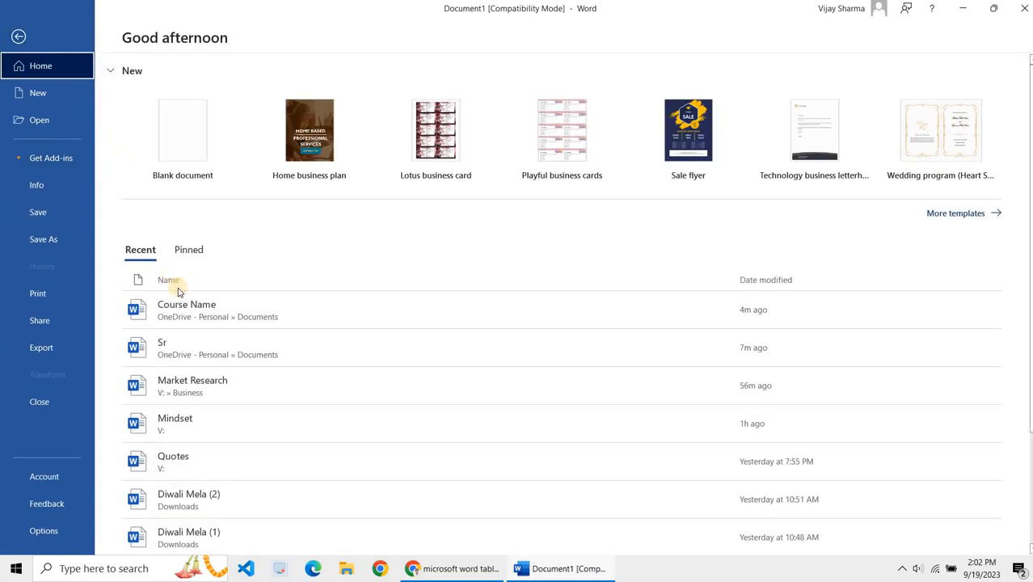
key(Escape)
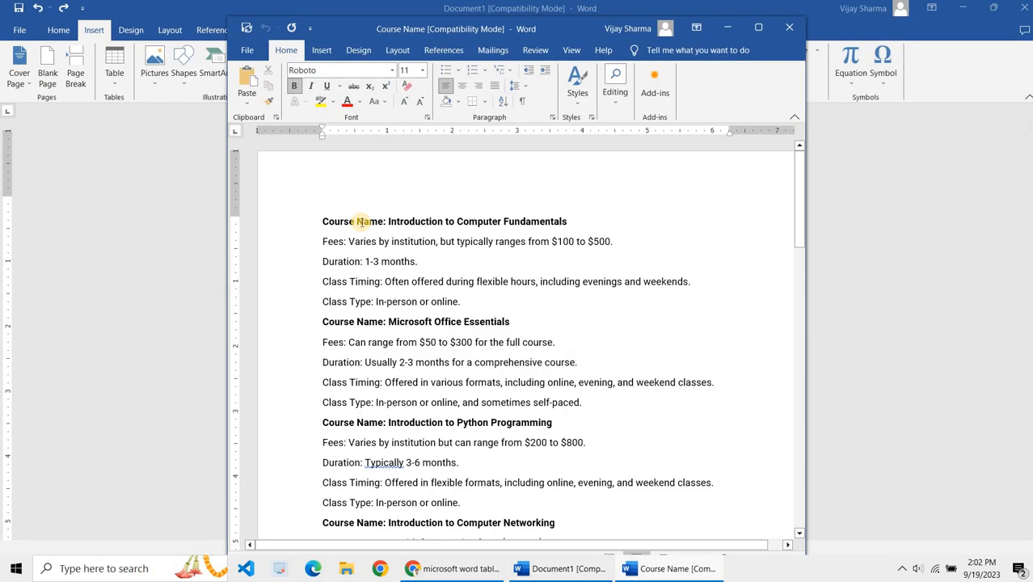
double_click(579, 32)
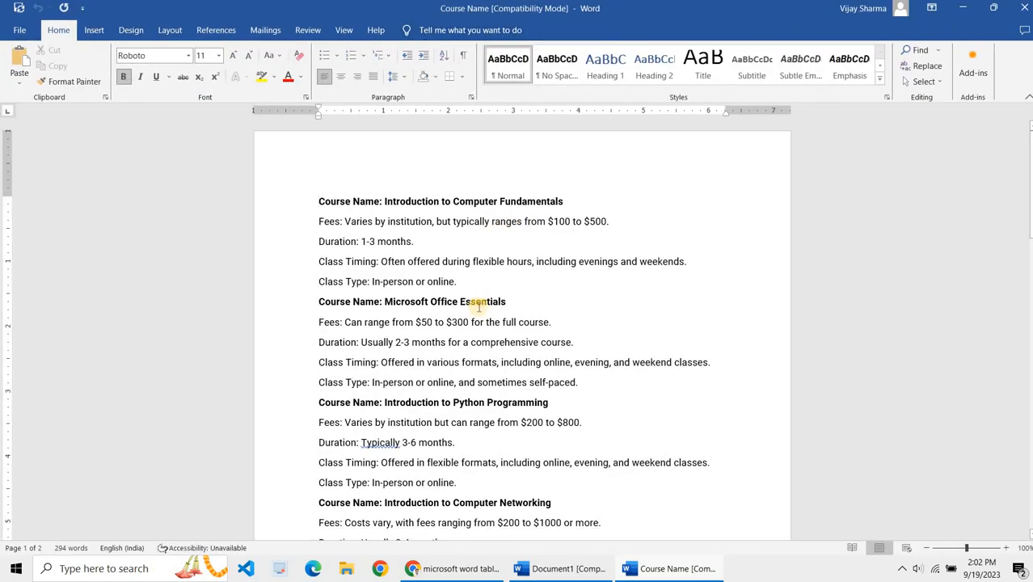
Step: Scroll through the course listings in the Course Name document
scroll(479, 306, down, 8)
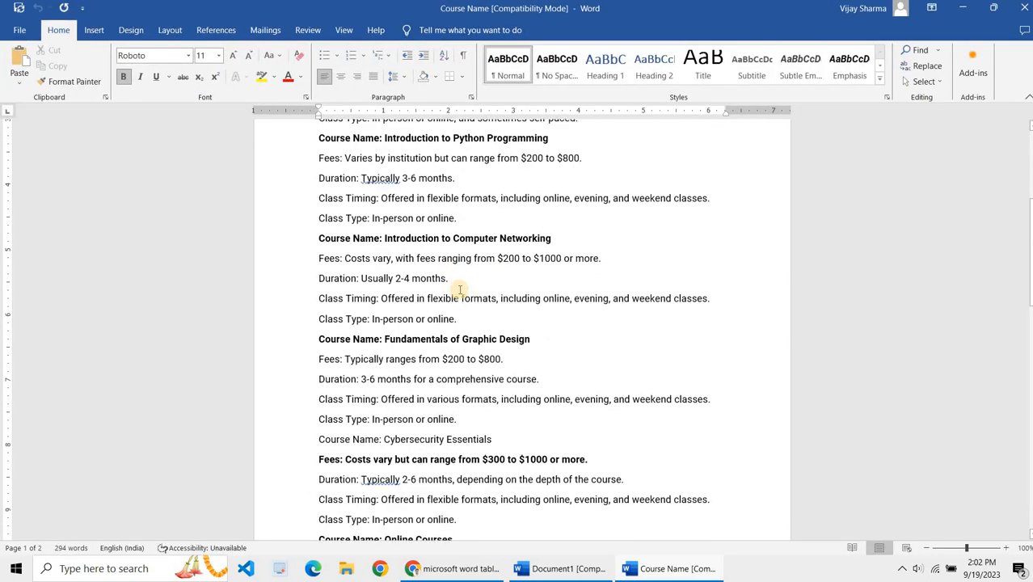
scroll(458, 289, down, 3)
scroll(459, 286, up, 8)
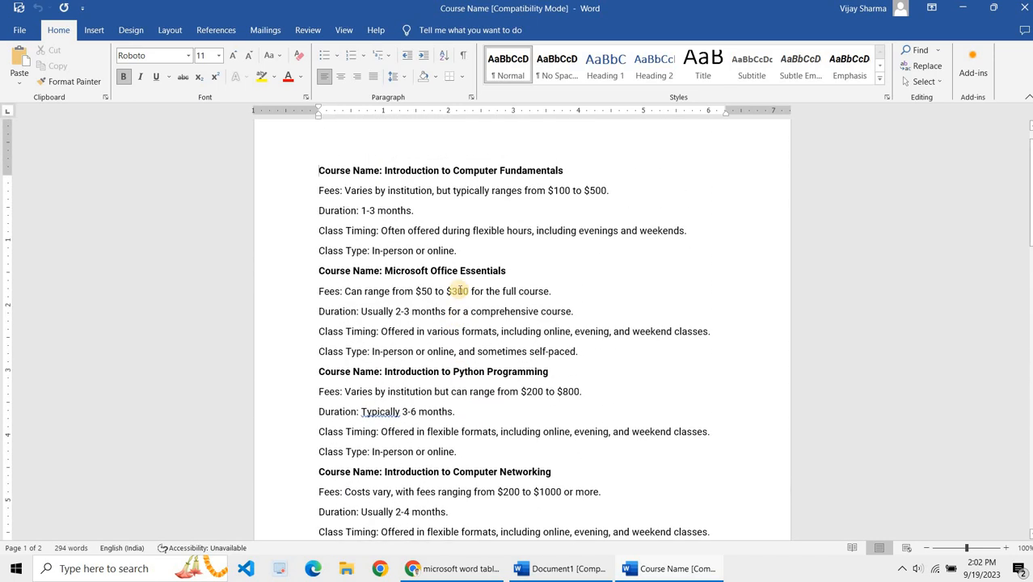
click(488, 280)
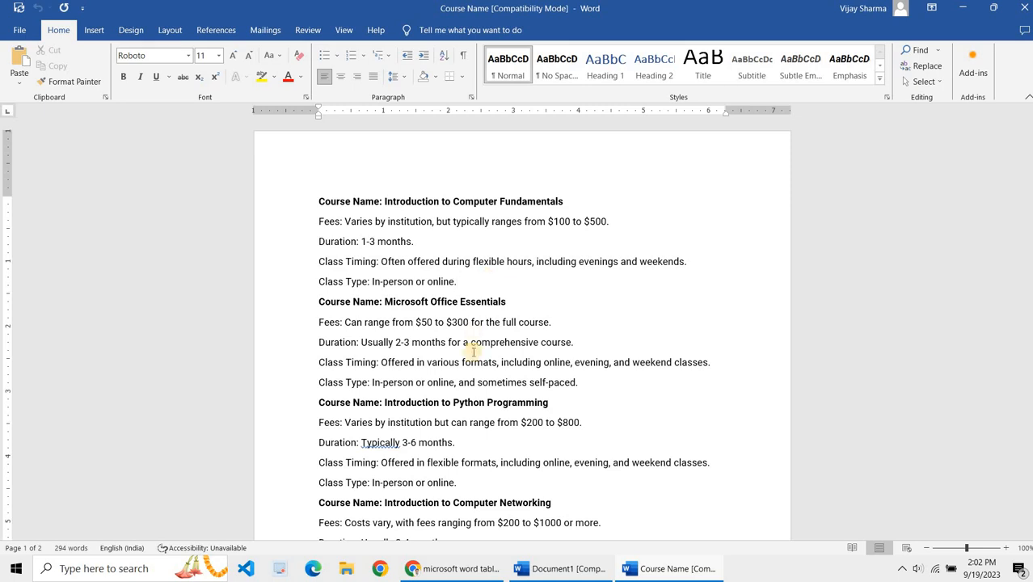
scroll(473, 352, down, 5)
scroll(473, 351, up, 3)
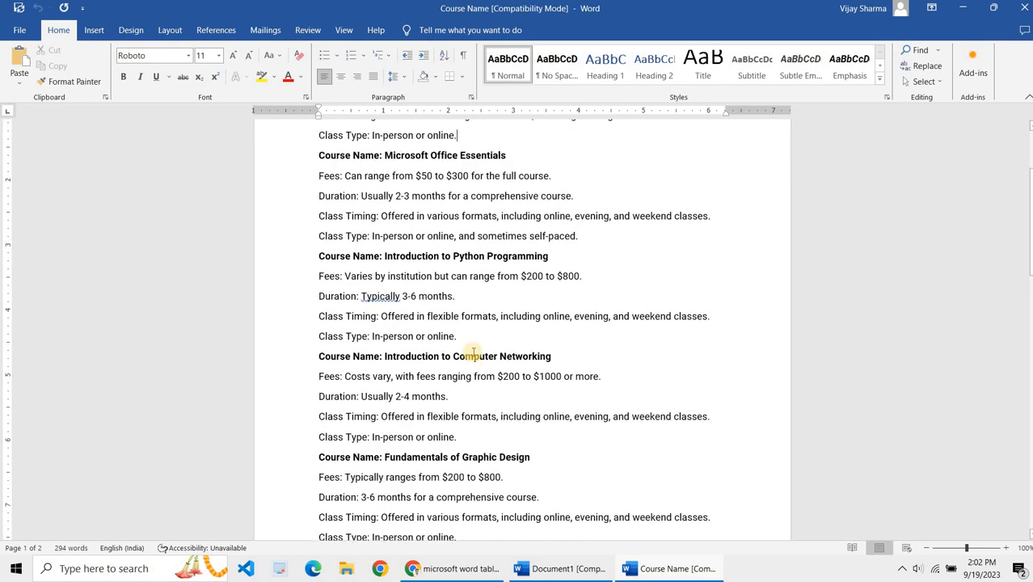
scroll(474, 351, up, 3)
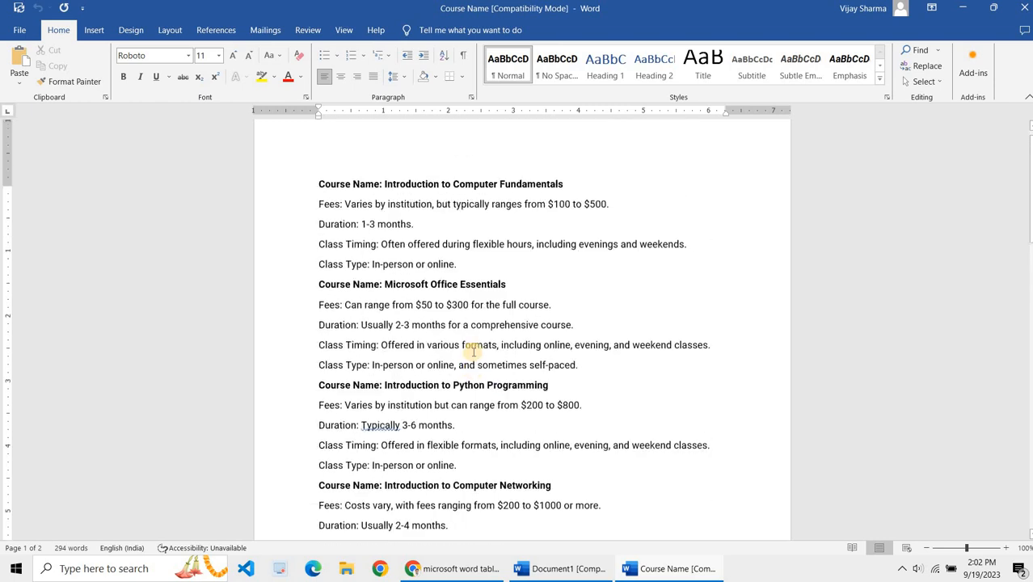
Step: Bold the Fees, Duration, Class Timing and Class Type labels under the first course
drag(344, 215, 293, 218)
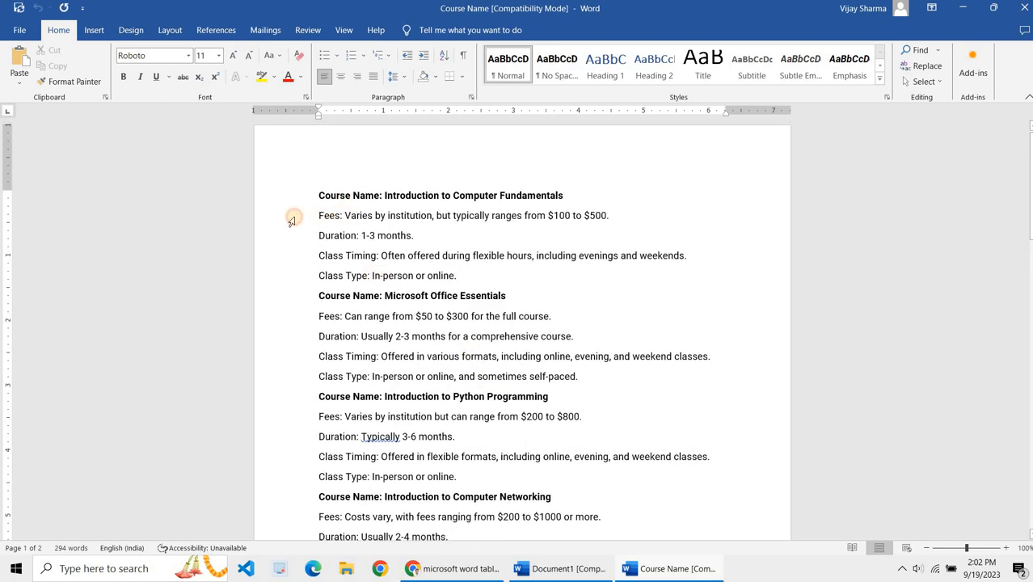
key(ctrl+b)
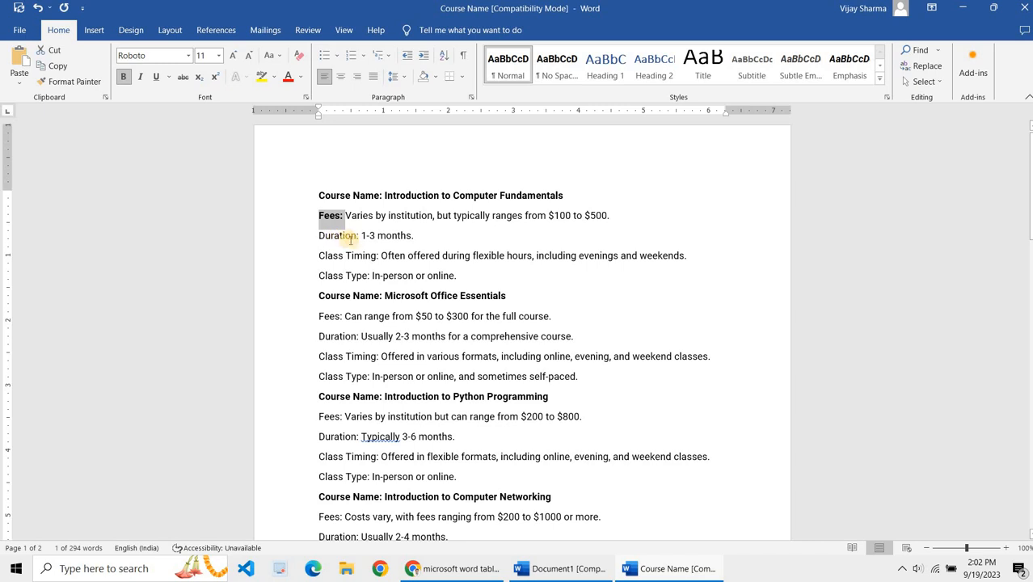
drag(358, 235, 302, 250)
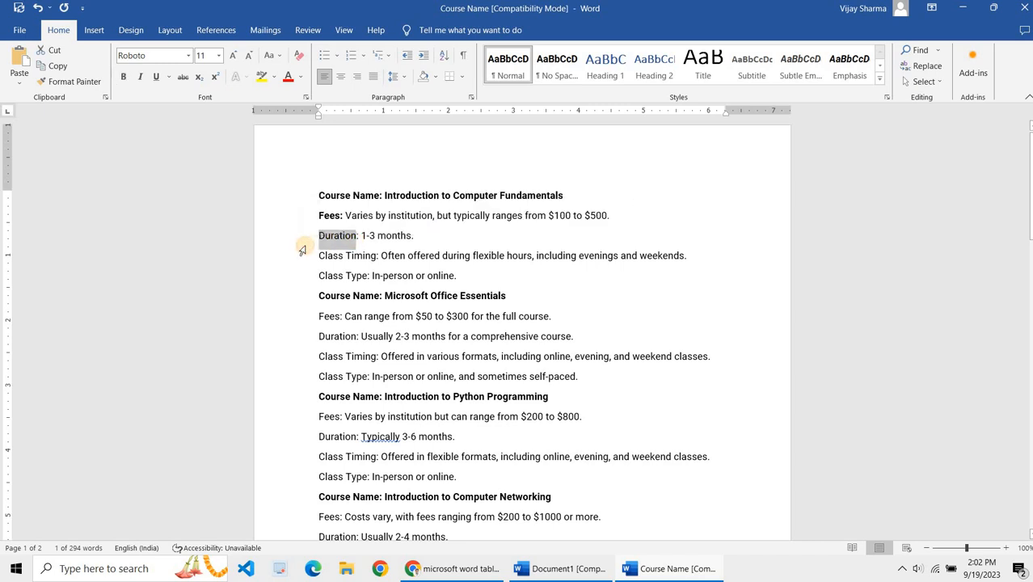
key(ctrl+b)
click(375, 257)
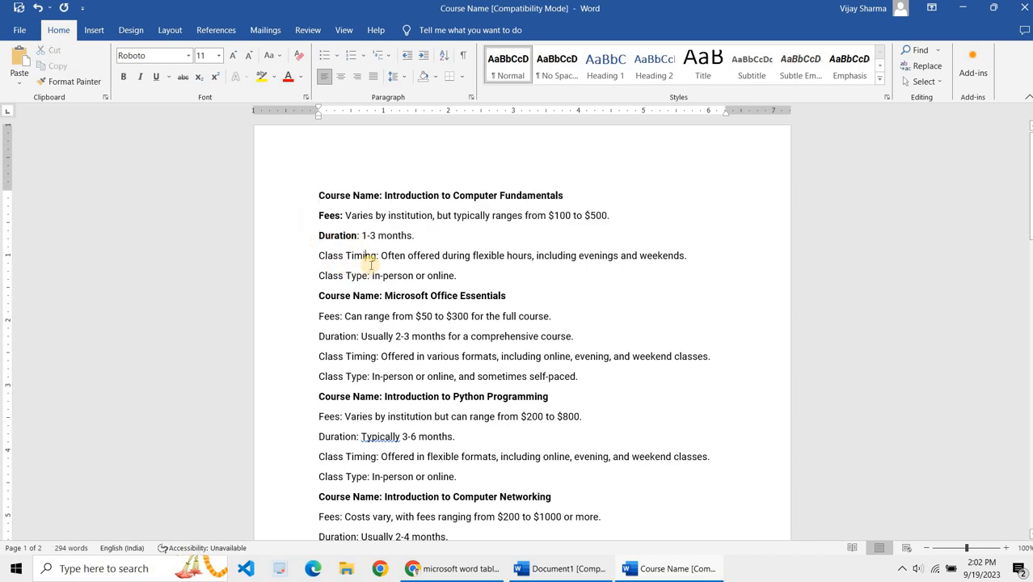
drag(297, 259, 294, 260)
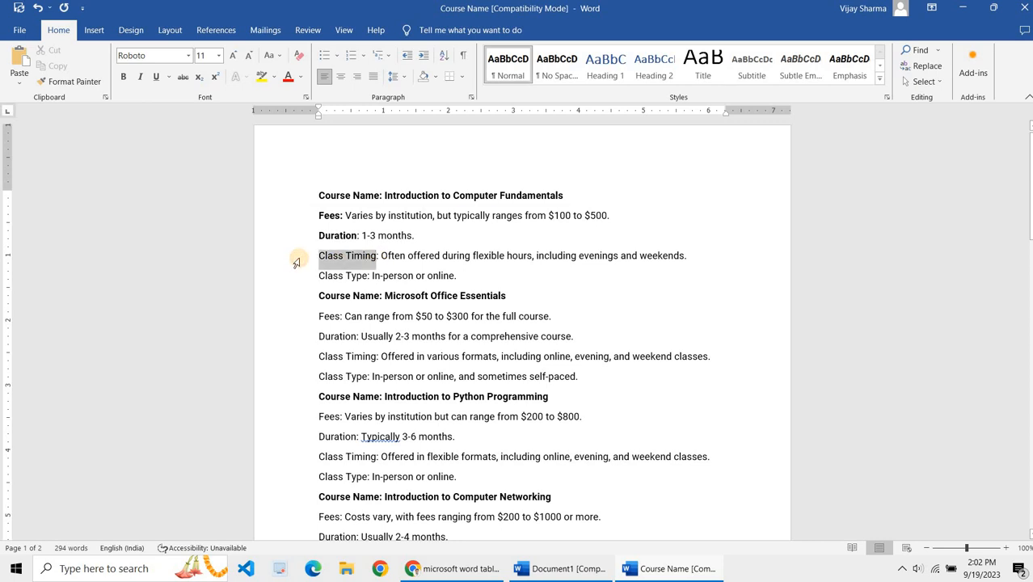
key(ctrl+b)
drag(367, 276, 306, 280)
key(ctrl+b)
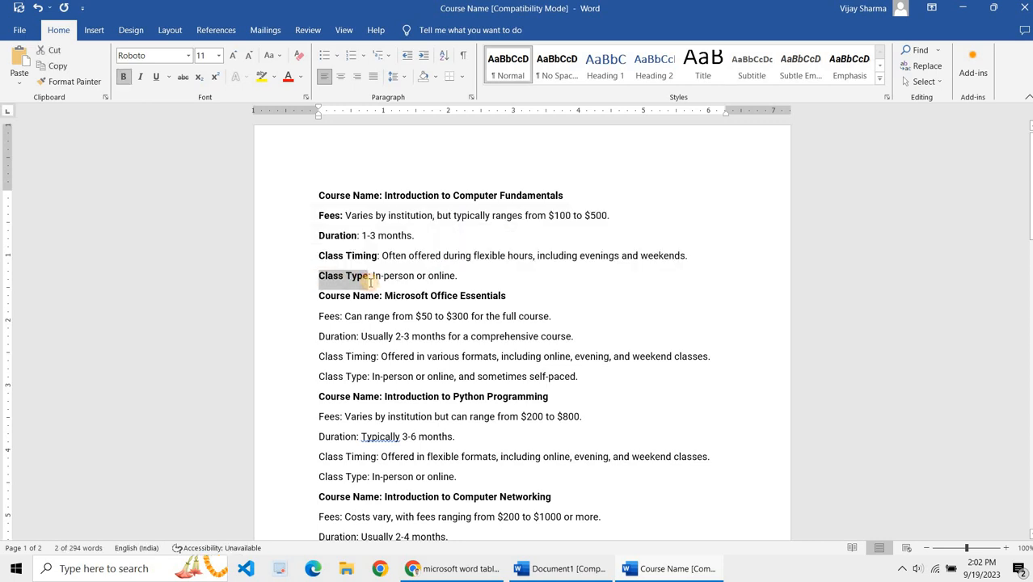
click(369, 279)
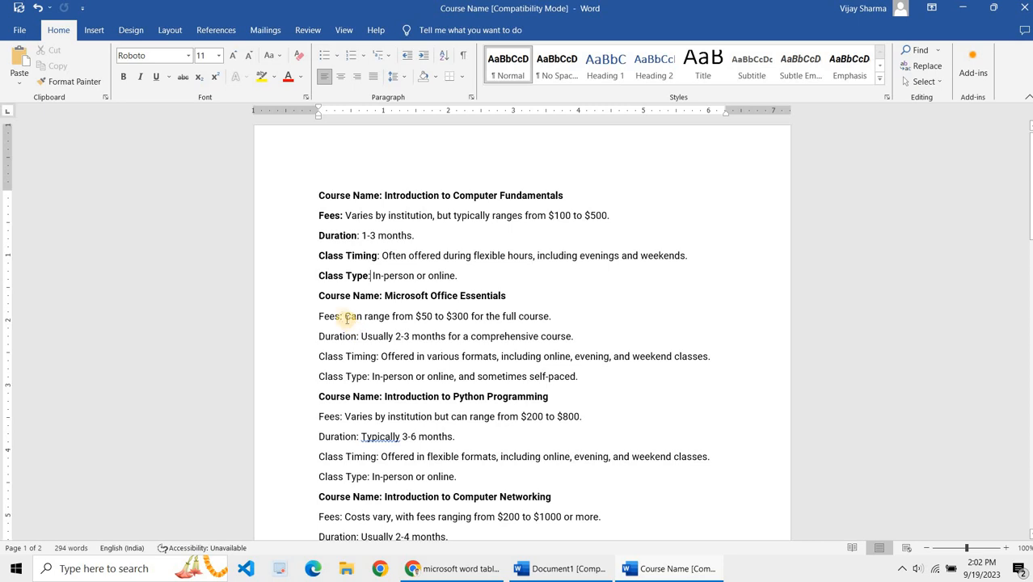
Step: Bold the Fees and Duration labels under the Microsoft Office Essentials course
drag(311, 323, 340, 319)
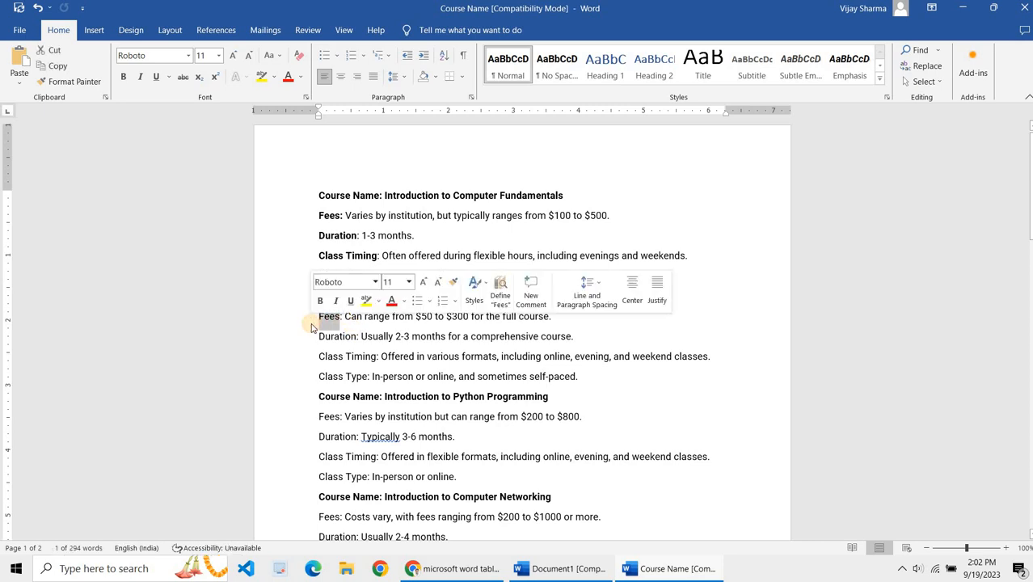
key(ctrl+b)
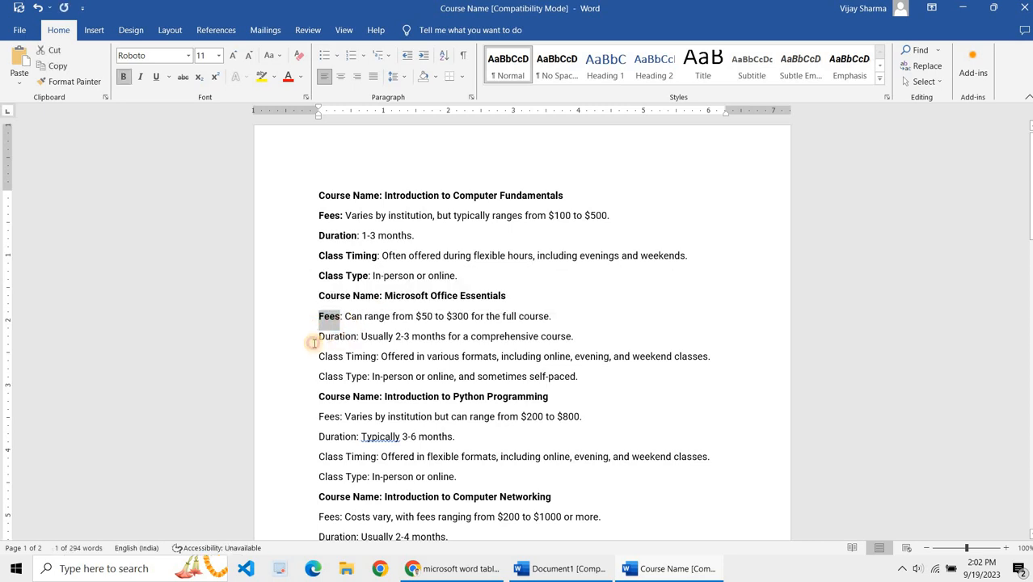
double_click(317, 339)
key(ctrl+b)
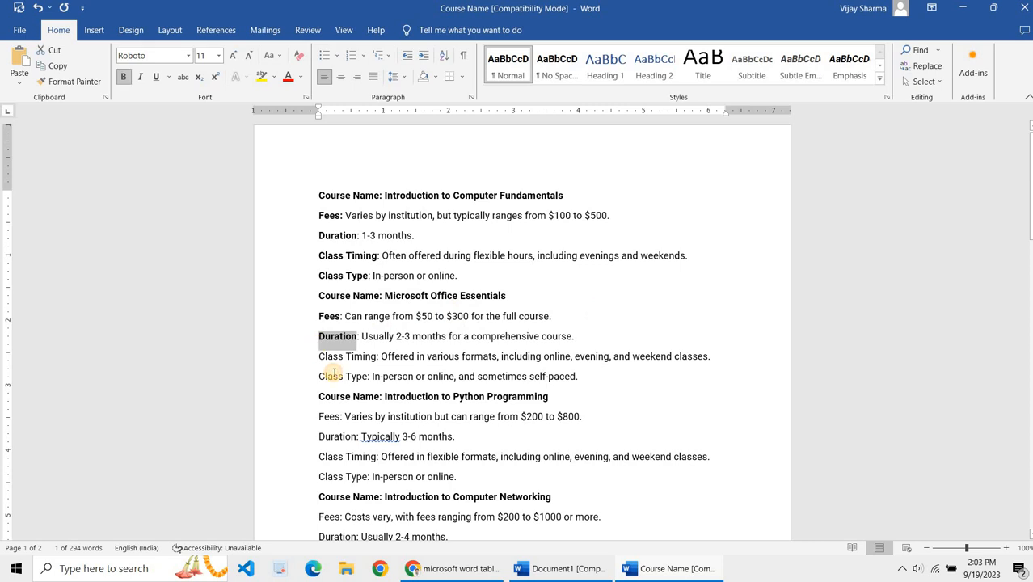
click(334, 372)
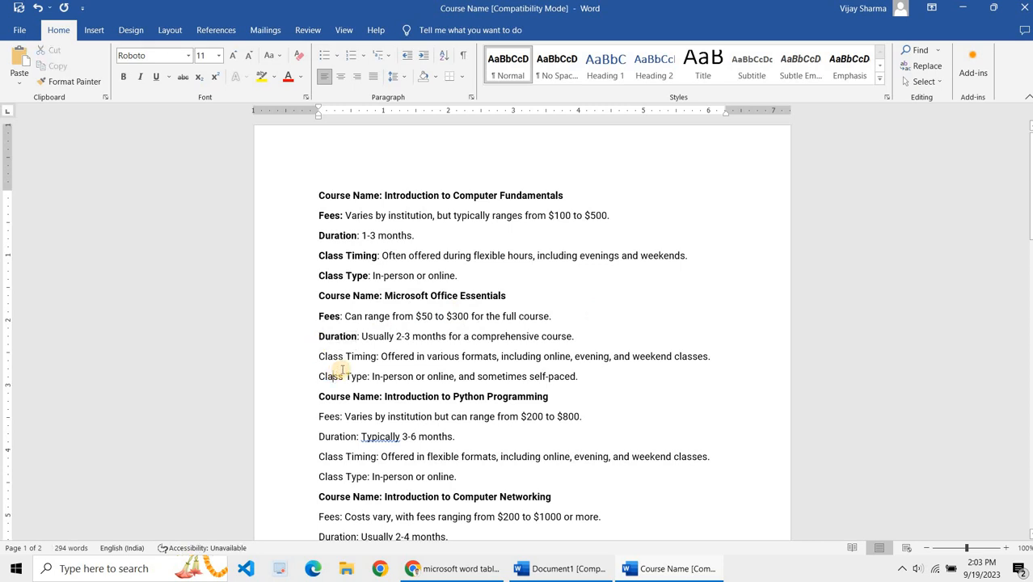
Step: Insert three blank lines above the first course name and move to the top empty line
click(316, 196)
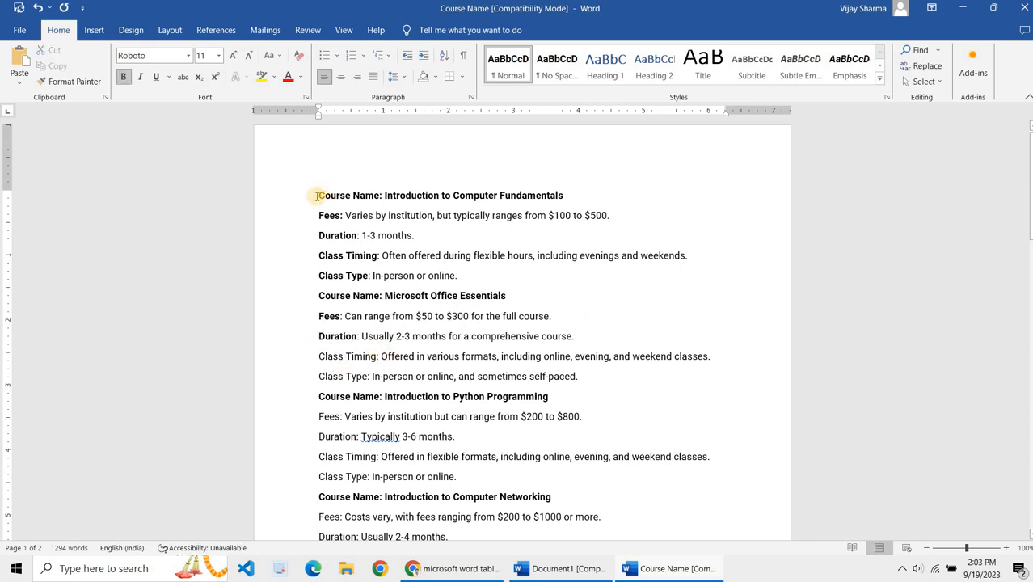
key(Return)
key(Return)
key(Return)
key(Up)
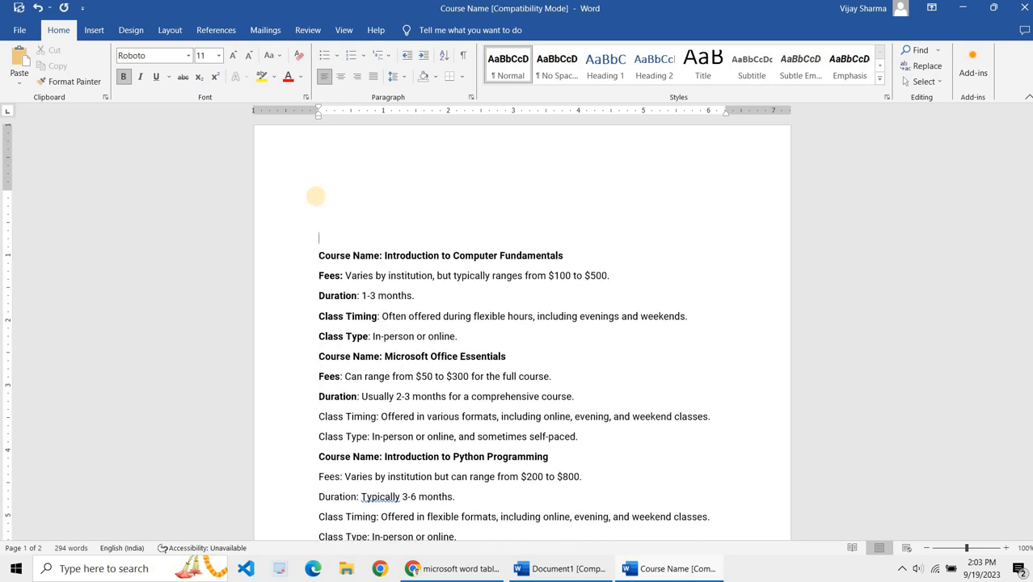
Step: Set the page margins to Narrow
click(171, 31)
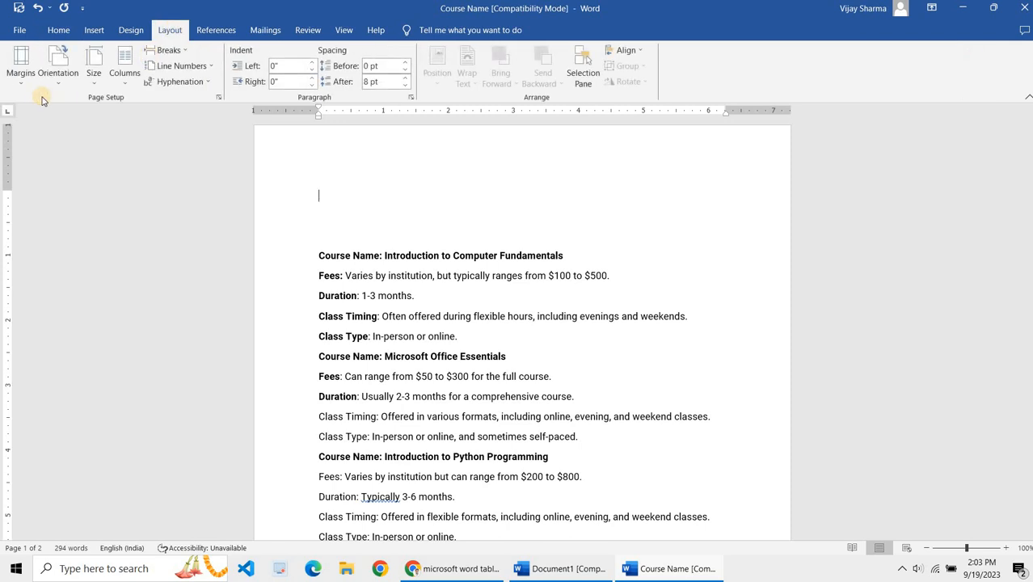
click(28, 85)
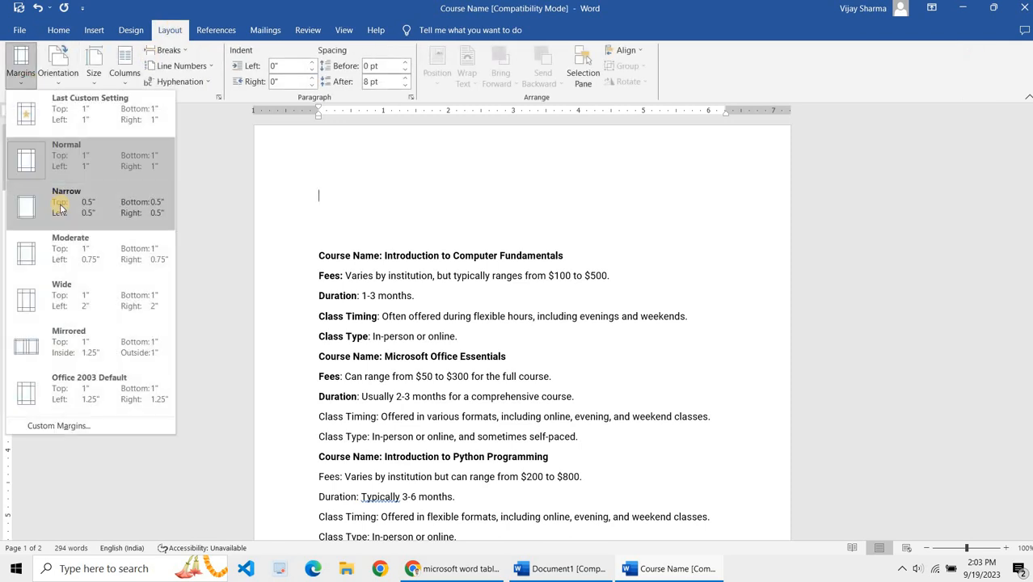
click(60, 208)
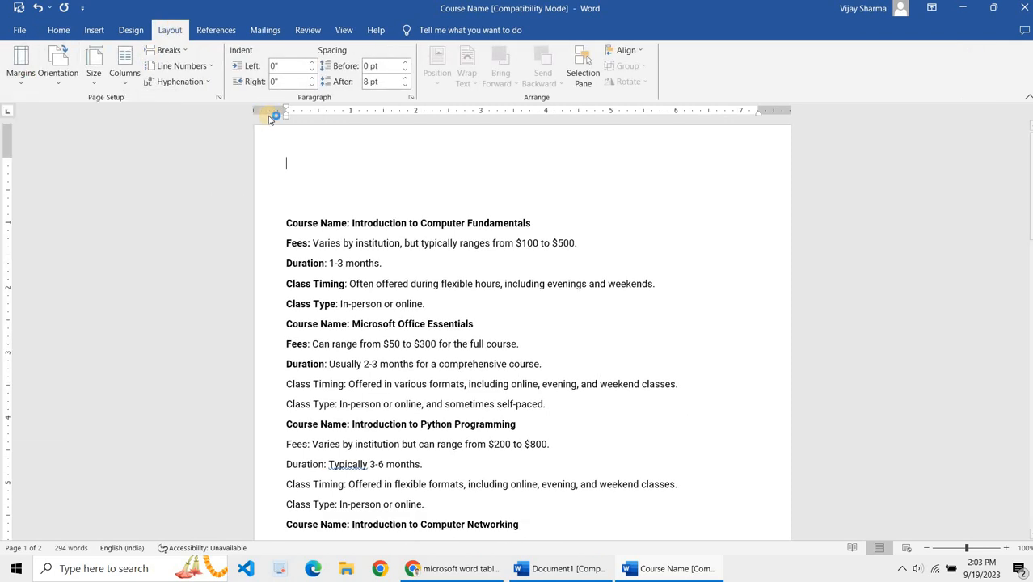
Step: Type the heading Course Name and Details on the top line
click(299, 162)
text(Course Name and Datisl)
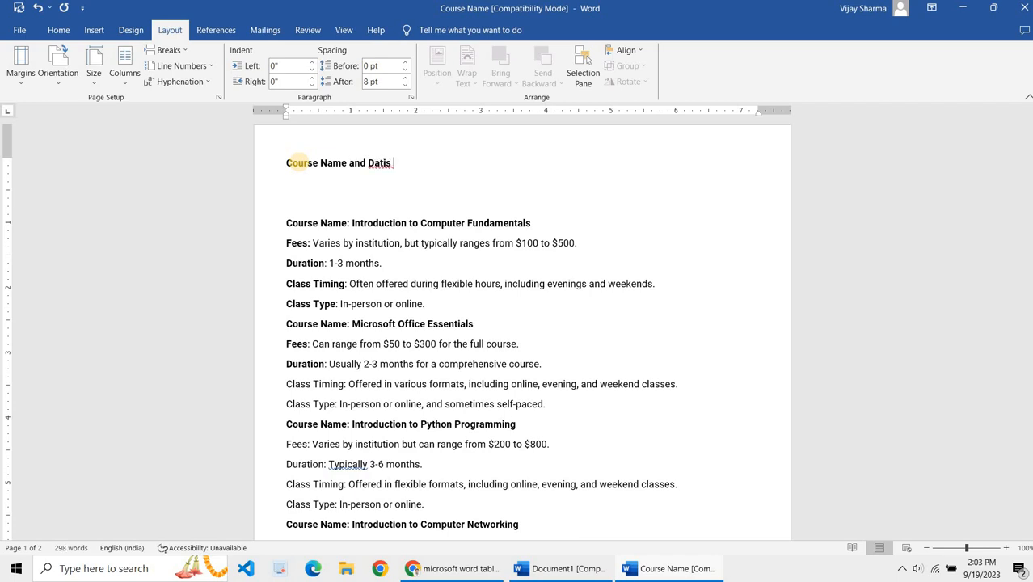
key(BackSpace)
key(BackSpace)
key(BackSpace)
key(BackSpace)
key(BackSpace)
text(etails)
Step: Replace the heading text with Basic computer Courses Details
triple_click(297, 162)
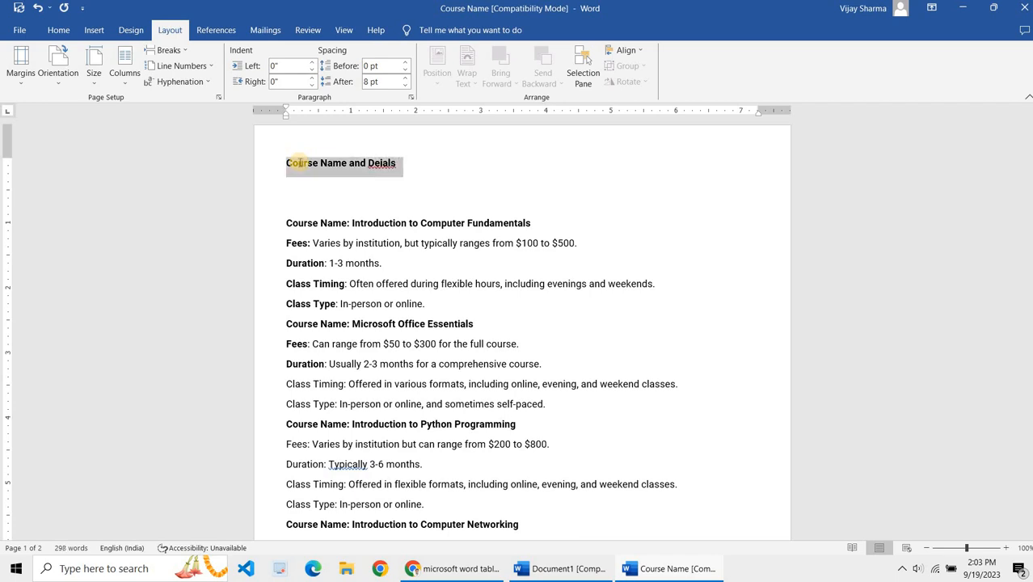
text(Course)
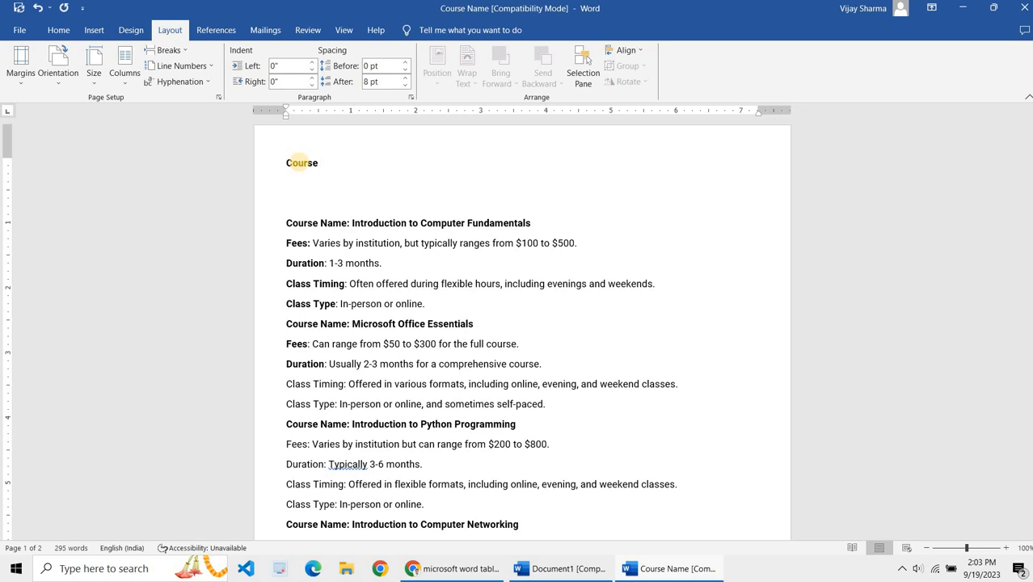
key(BackSpace)
key(BackSpace)
key(BackSpace)
key(BackSpace)
key(BackSpace)
key(BackSpace)
text(Basic computer course )
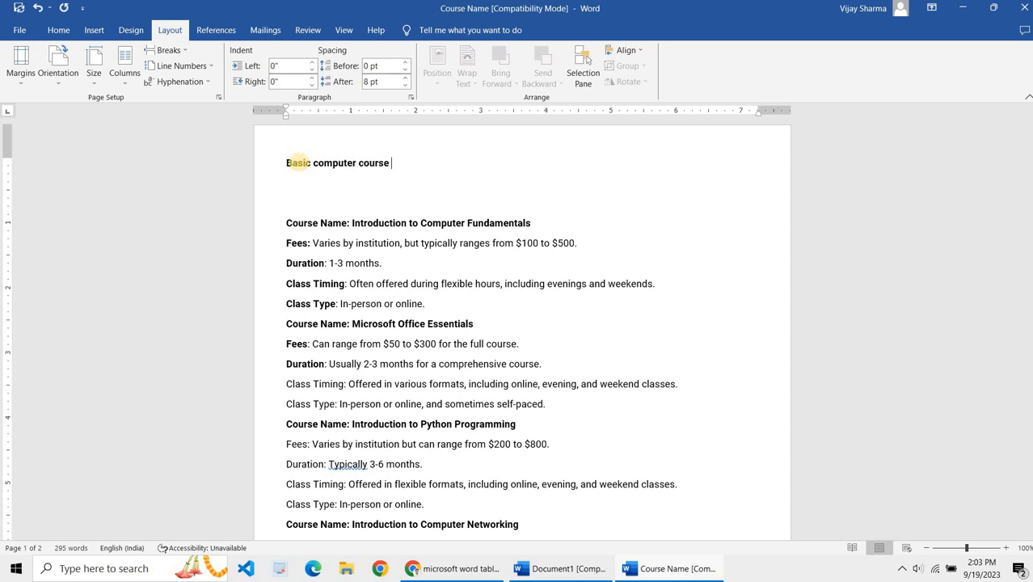
text( details)
key(BackSpace)
key(BackSpace)
key(BackSpace)
key(BackSpace)
key(BackSpace)
key(BackSpace)
text(Details)
key(BackSpace)
text(C)
Step: Enlarge the heading's font size and delete the empty line below it
triple_click(299, 166)
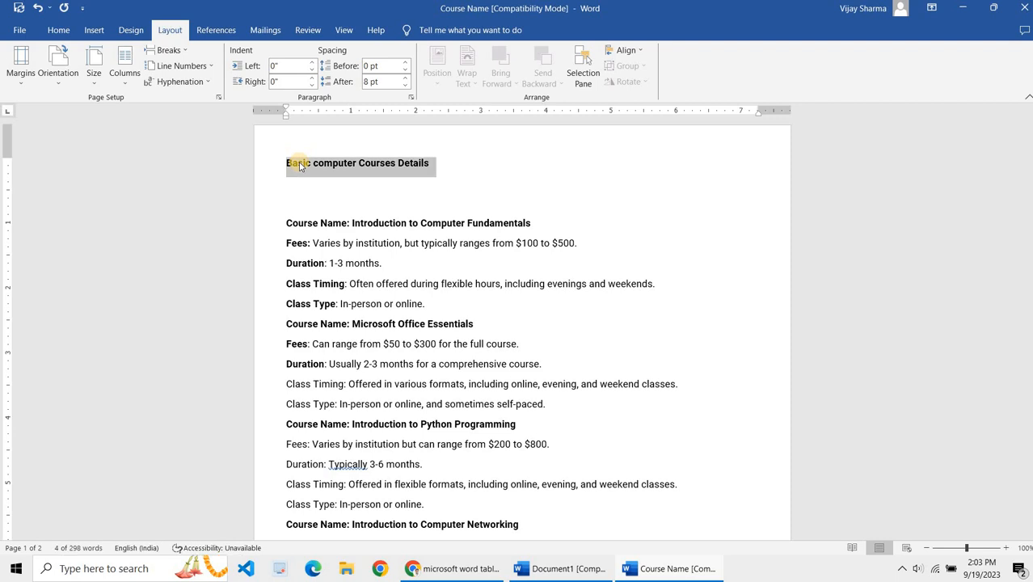
key(ctrl+shift+period)
key(ctrl+shift+period)
key(ctrl+shift+period)
key(Right)
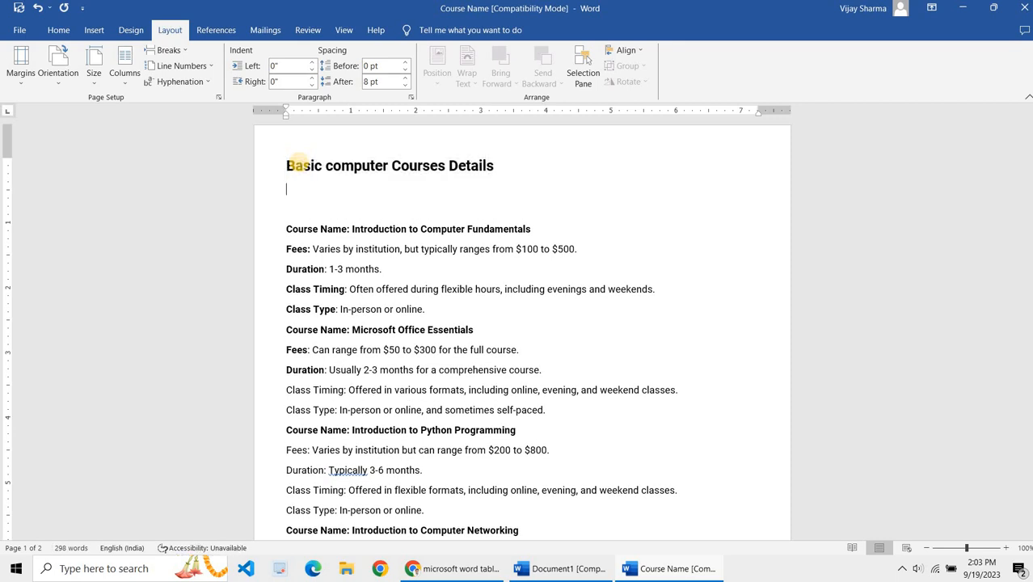
key(BackSpace)
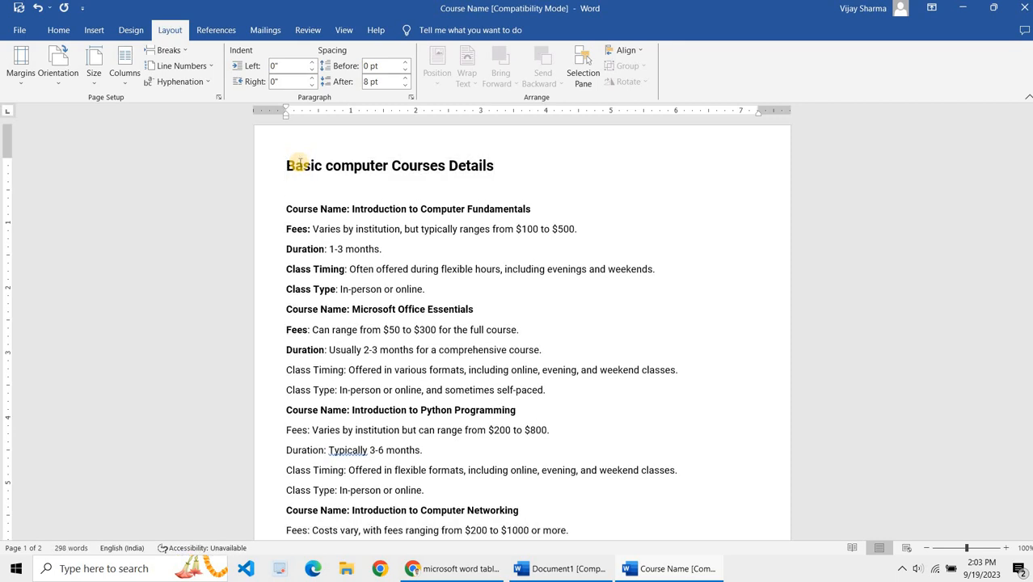
Step: Fine-tune the heading's font size by repeatedly enlarging and shrinking it
triple_click(299, 164)
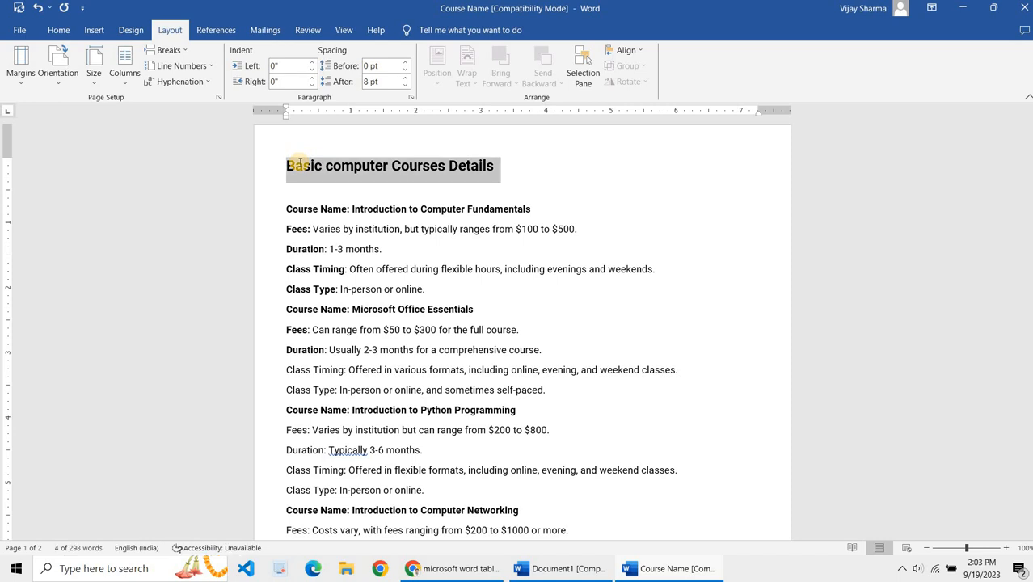
click(298, 164)
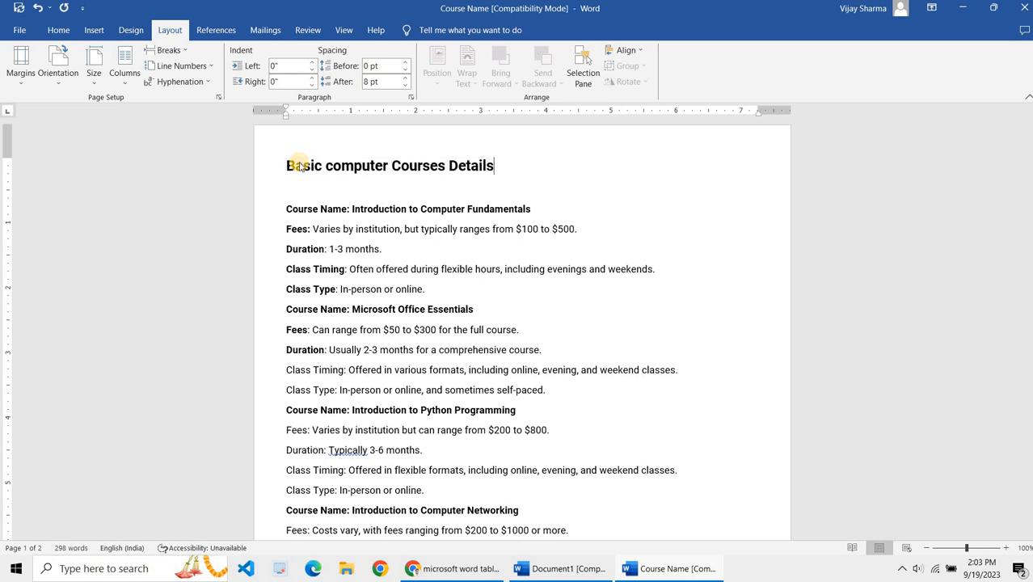
triple_click(298, 165)
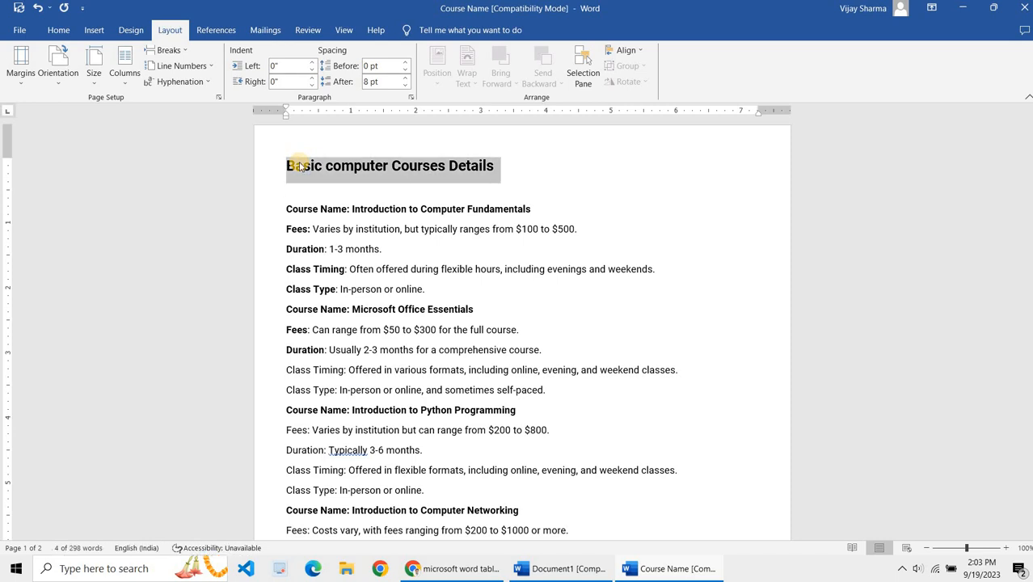
key(ctrl+shift+period)
key(ctrl+shift+period)
key(ctrl+shift+period)
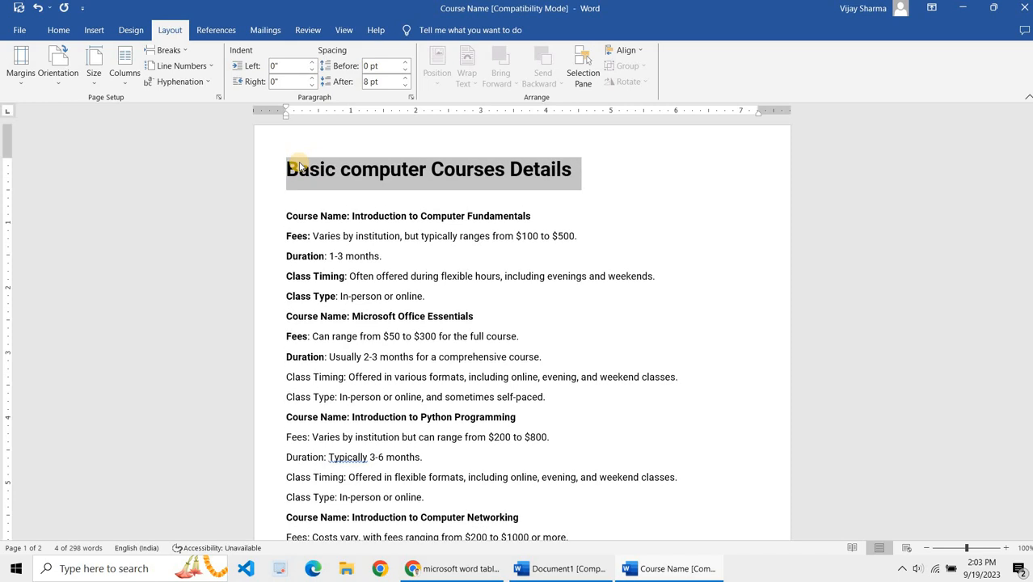
key(ctrl+shift+comma)
key(ctrl+shift+comma)
key(ctrl+shift+comma)
key(ctrl+shift+comma)
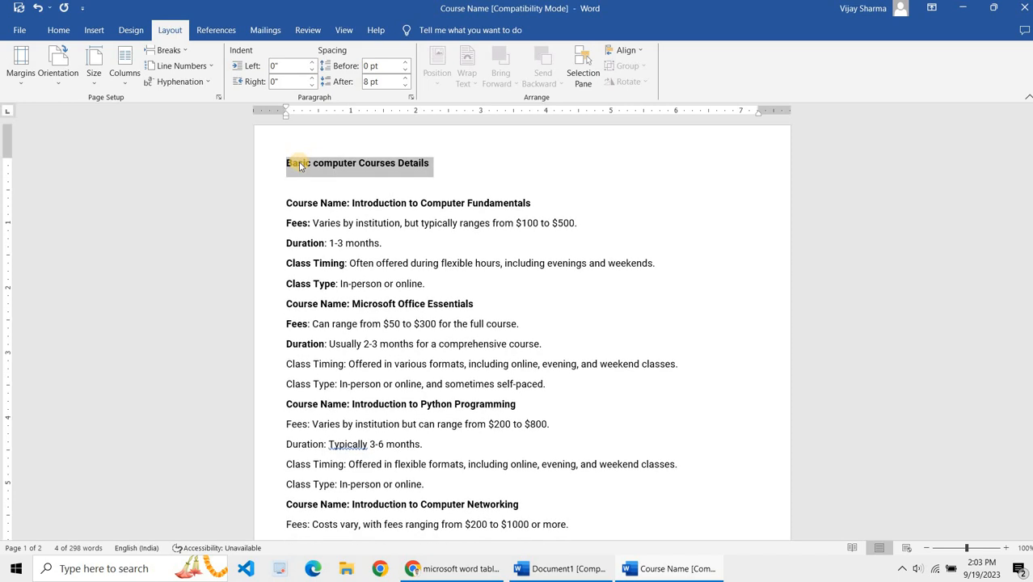
key(ctrl+shift+period)
key(ctrl+shift+period)
key(ctrl+shift+period)
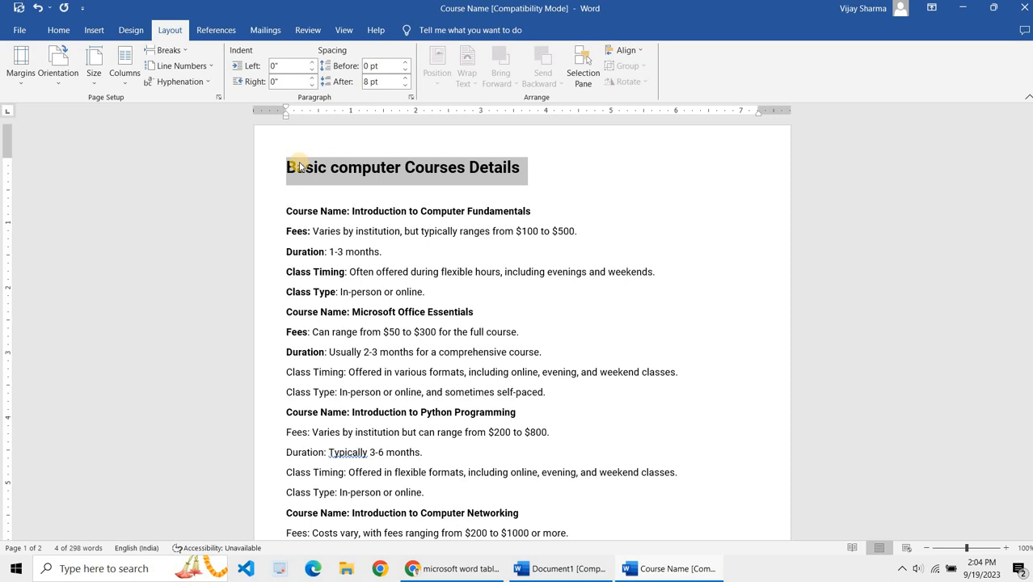
key(ctrl+shift+period)
key(ctrl+shift+period)
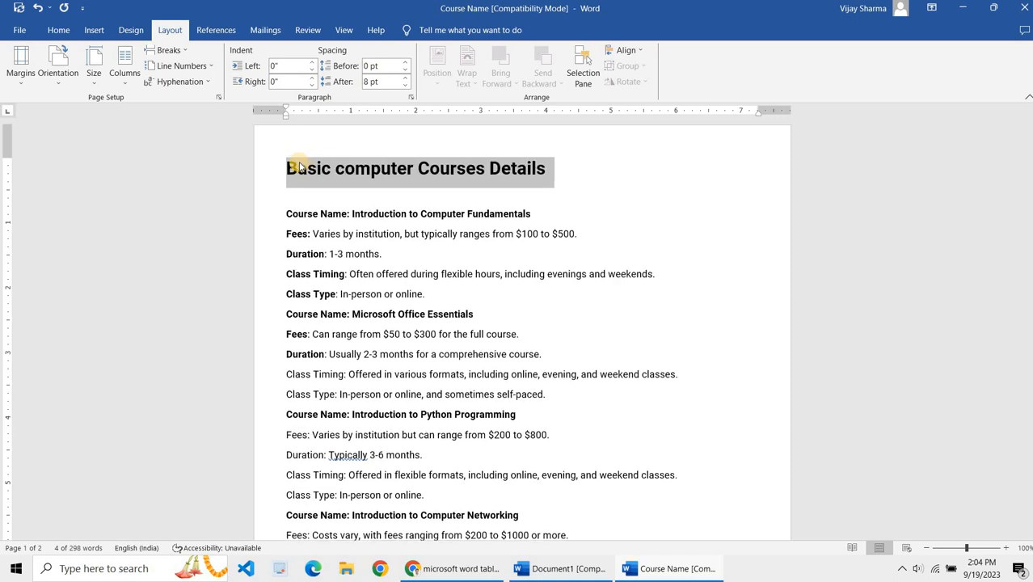
key(ctrl+shift+comma)
key(ctrl+shift+comma)
key(ctrl+shift+comma)
key(ctrl+shift+comma)
key(ctrl+shift+comma)
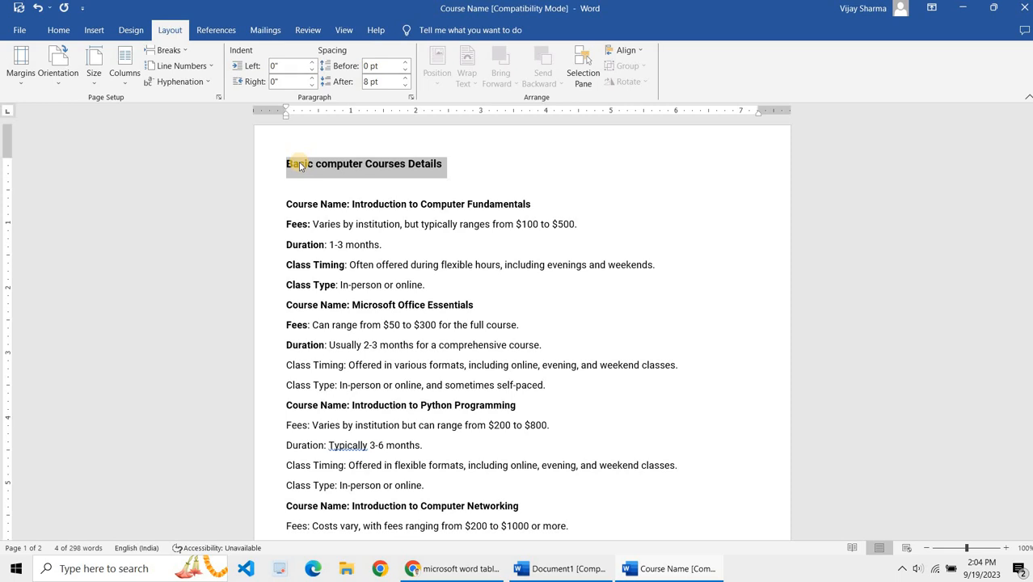
key(ctrl+shift+period)
key(ctrl+shift+period)
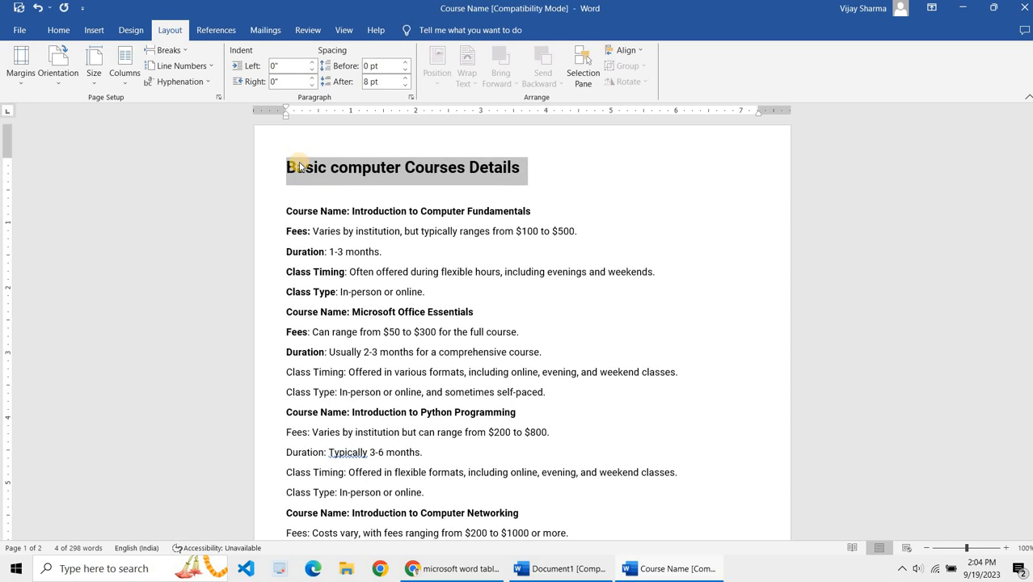
key(ctrl+shift+comma)
key(ctrl+shift+comma)
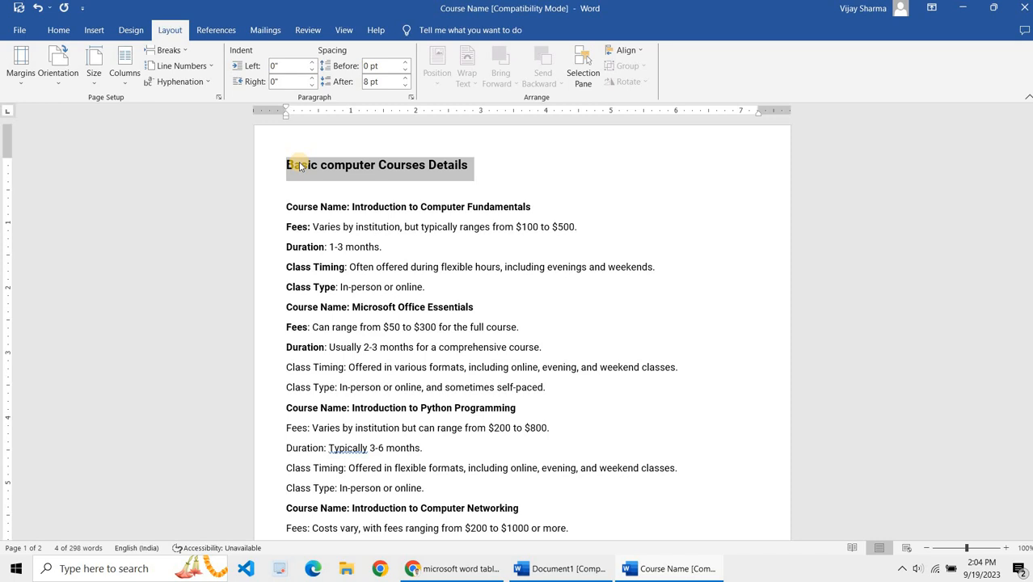
Step: Add a horizontal border line beneath the heading from a row of underscores
click(299, 165)
key(End)
key(Return)
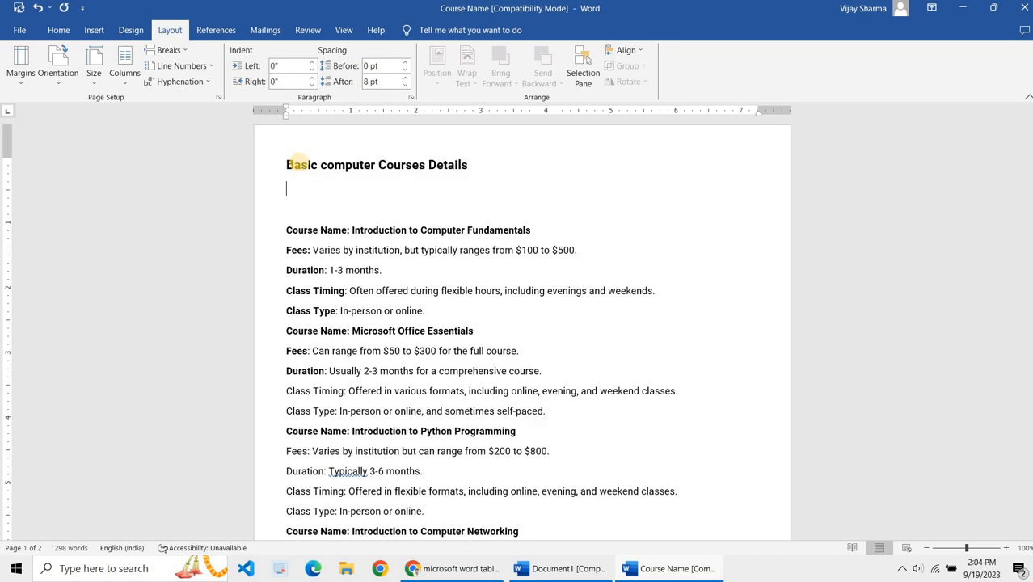
text(_______________________________________________________________________)
key(Return)
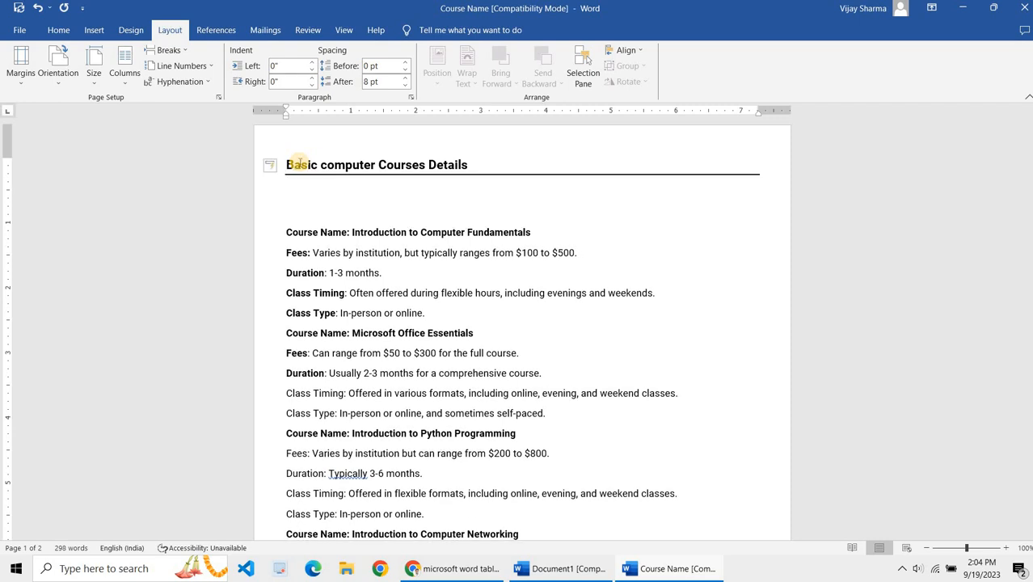
Step: Insert several blank lines below the heading's border line
key(BackSpace)
key(Return)
key(Return)
key(Return)
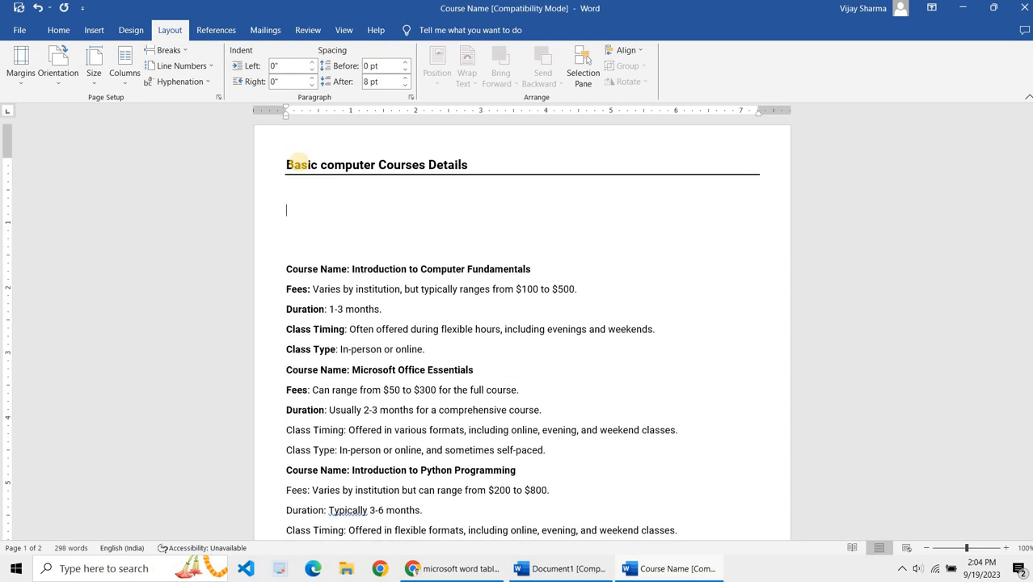
Step: Review the course details text listed below the heading
scroll(295, 189, down, 2)
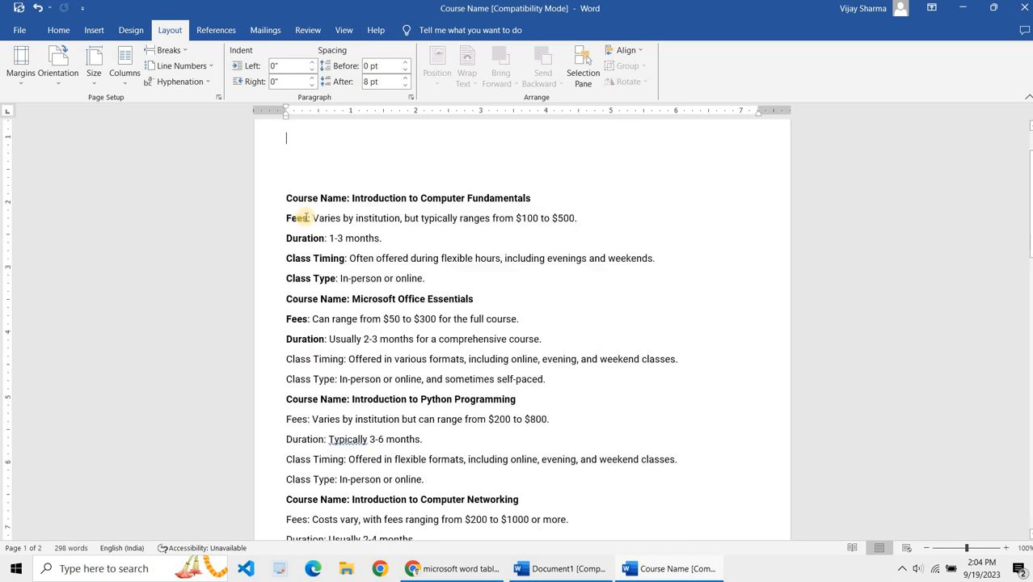
click(289, 183)
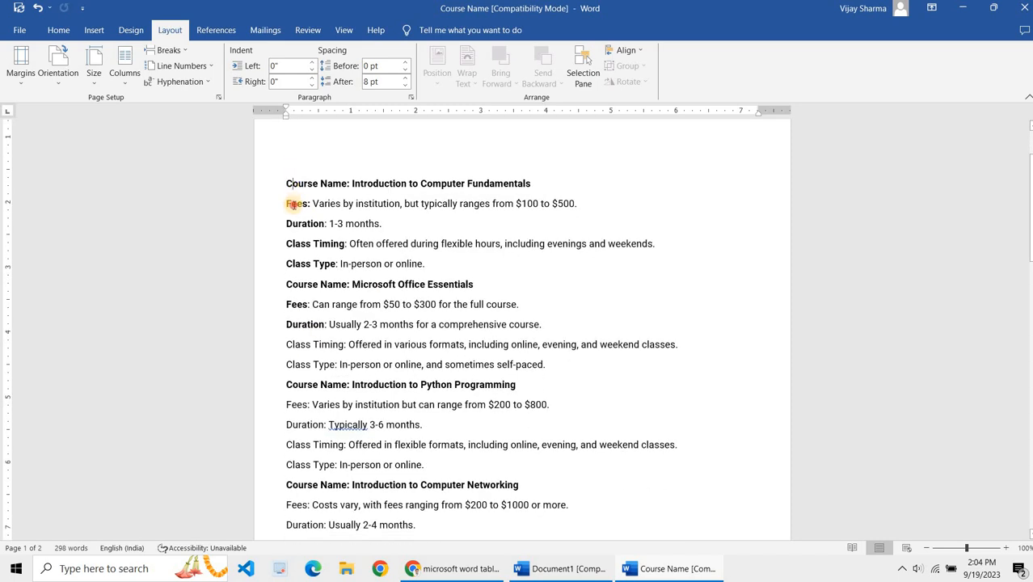
click(290, 204)
click(298, 284)
click(308, 264)
scroll(303, 179, up, 2)
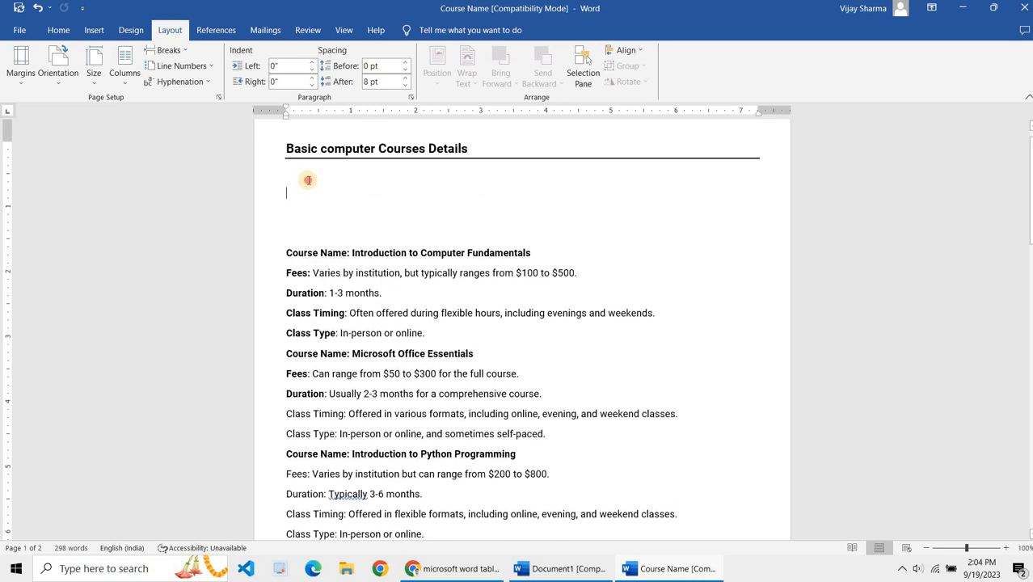
click(94, 31)
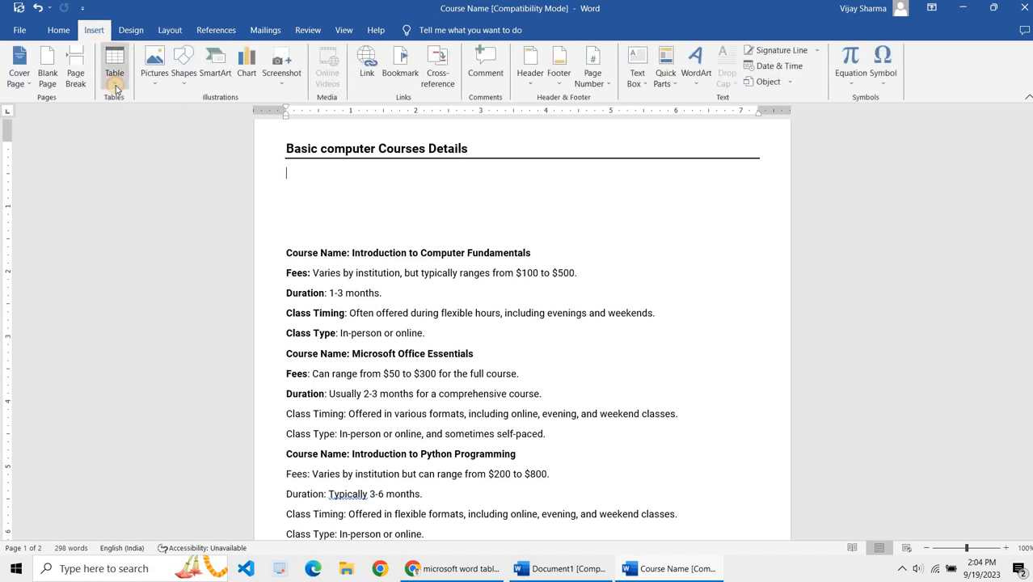
click(114, 69)
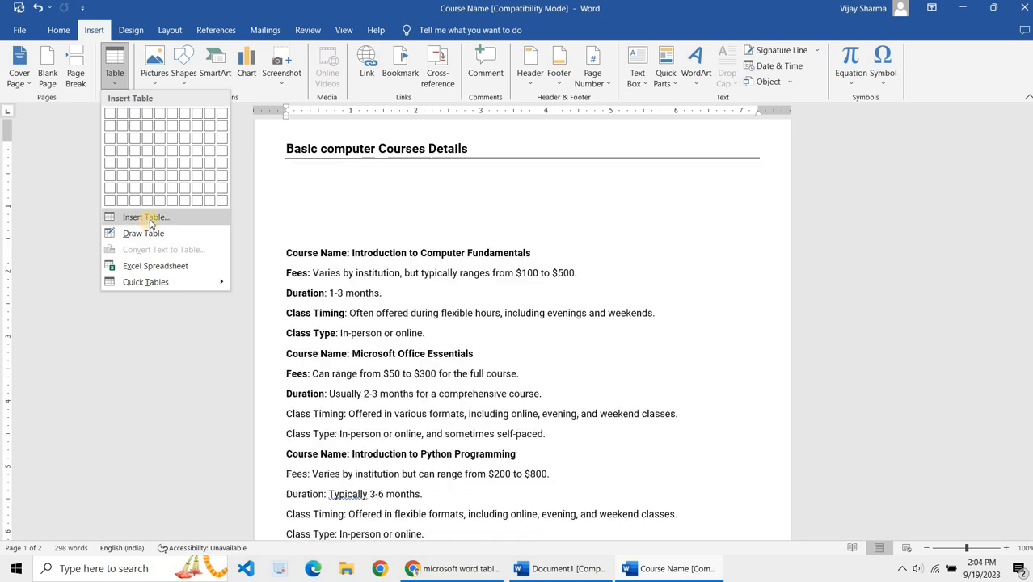
scroll(428, 315, down, 3)
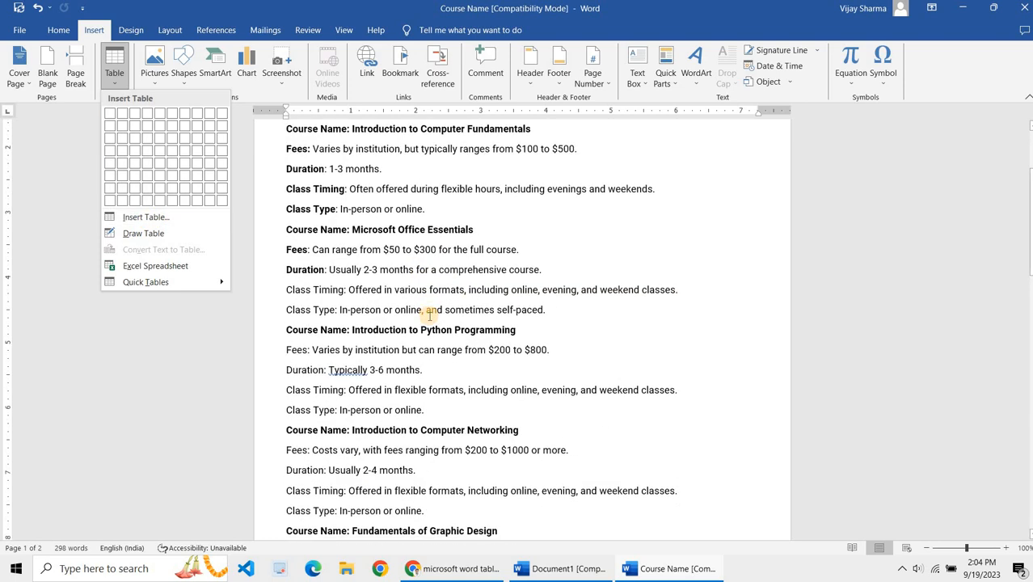
click(426, 312)
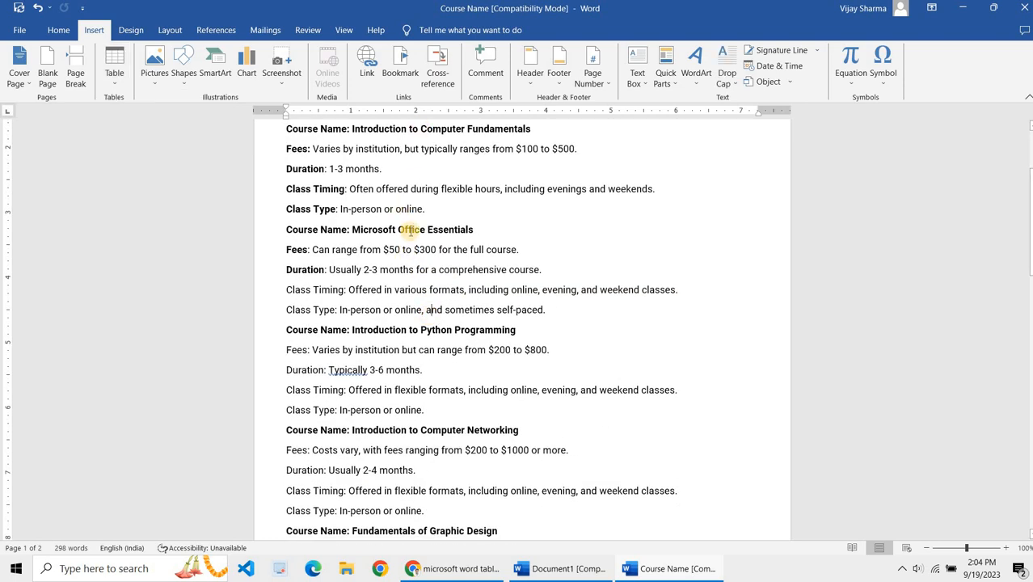
Step: Insert a table with 6 columns and 10 rows below the heading and enter Course Name in its first cell
scroll(410, 235, down, 6)
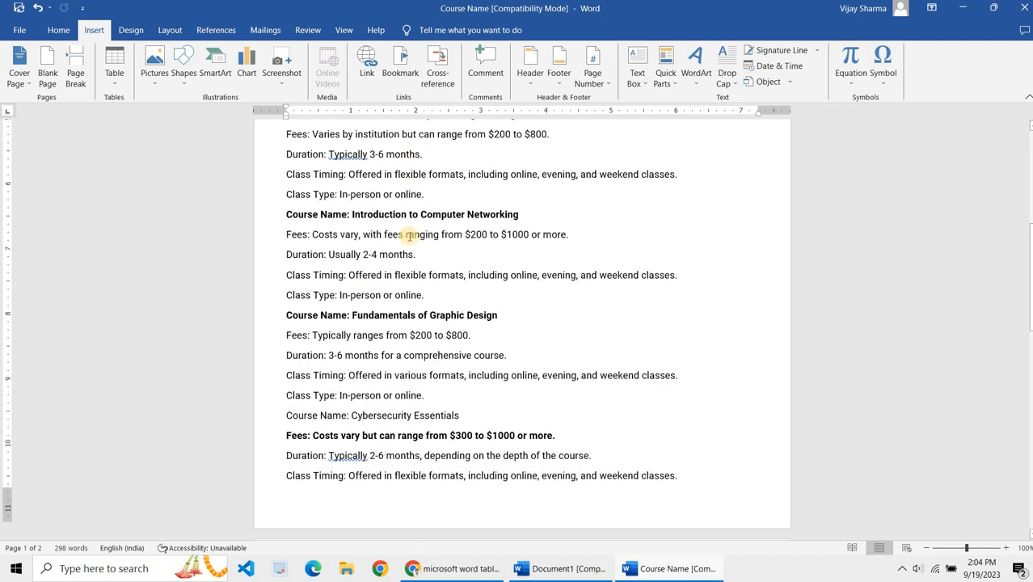
scroll(410, 235, down, 2)
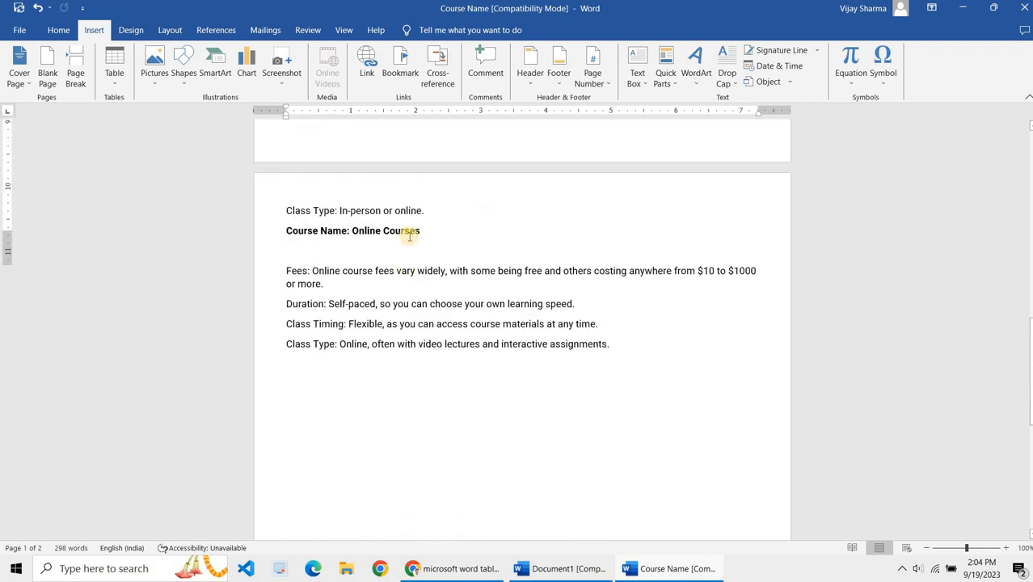
scroll(396, 226, up, 10)
click(379, 215)
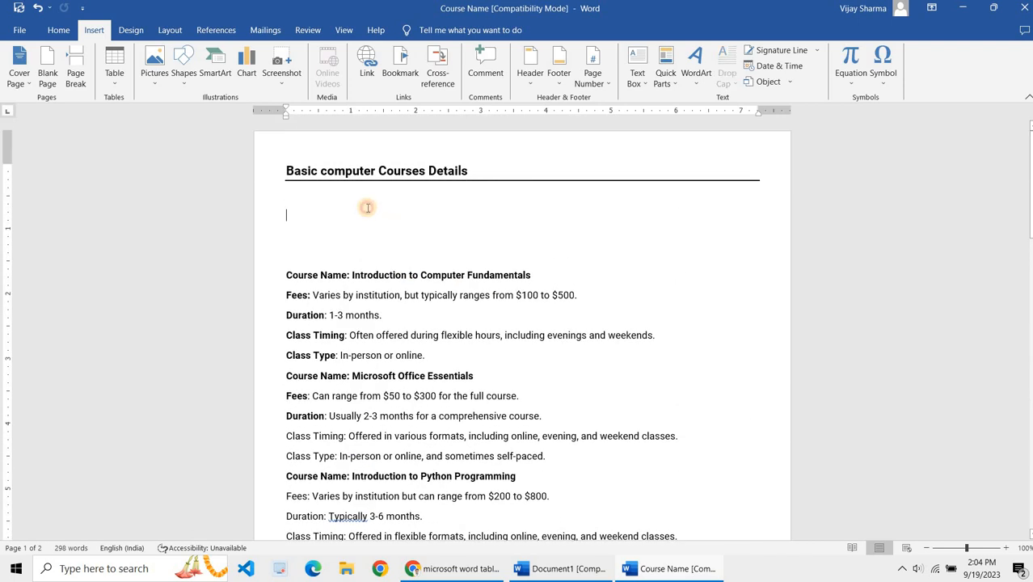
click(118, 87)
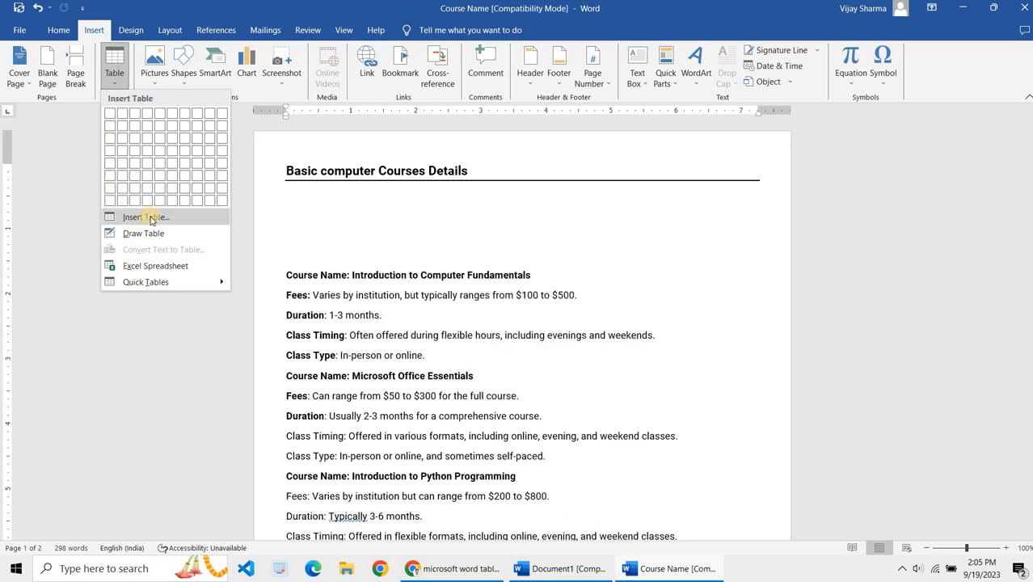
click(149, 217)
drag(512, 182, 568, 228)
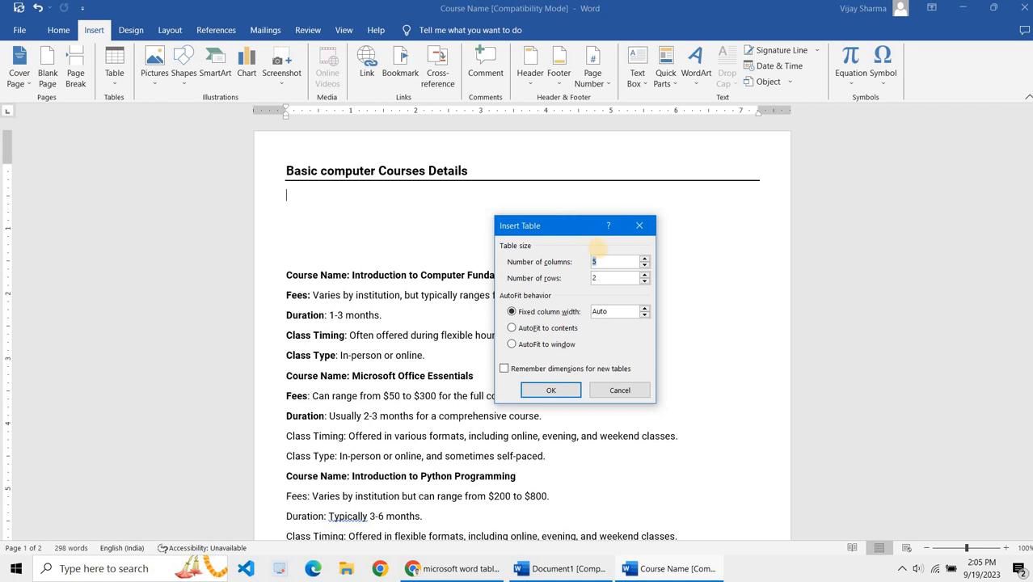
text(6)
double_click(604, 278)
text(10)
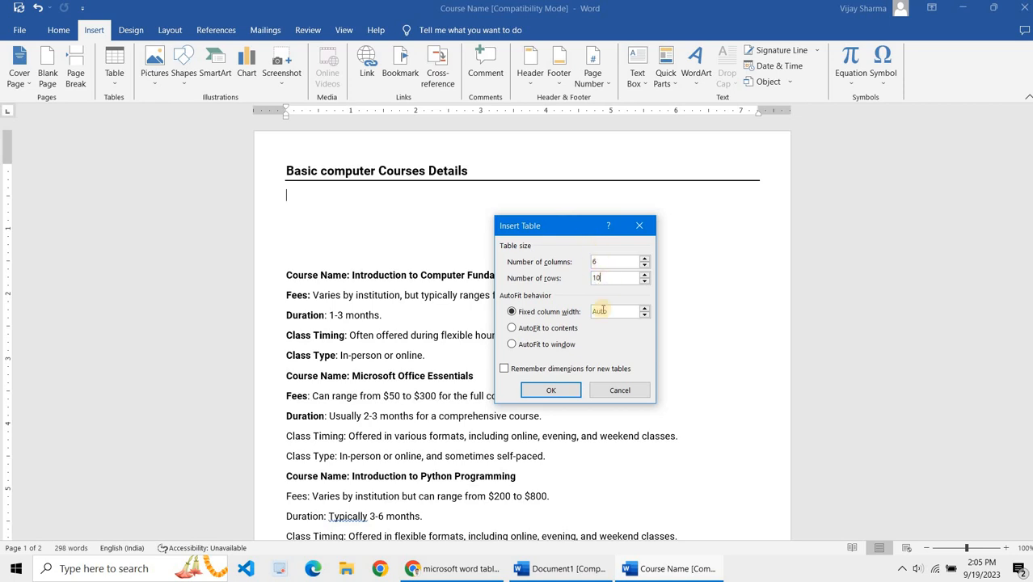
click(550, 389)
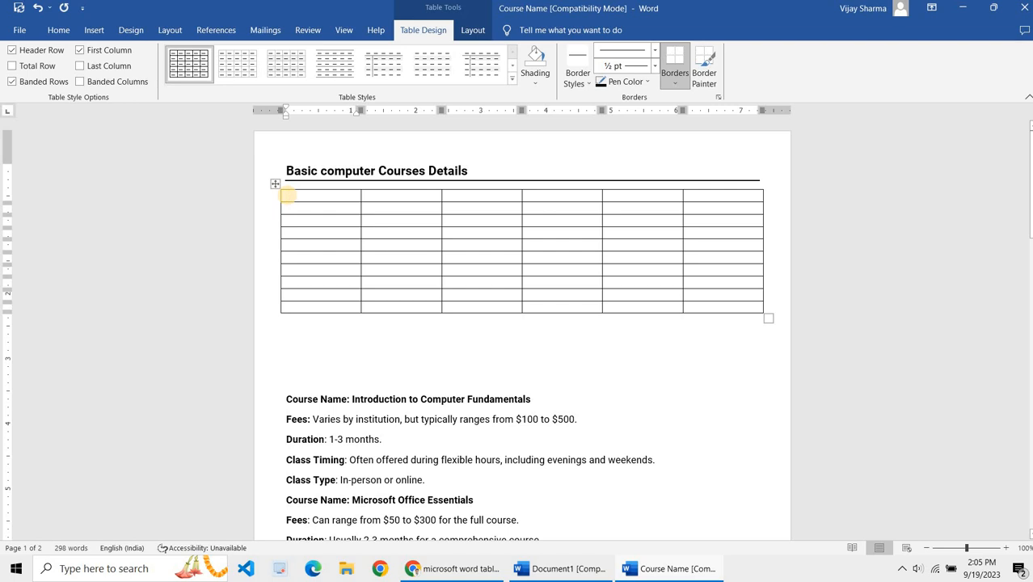
text(Course Name)
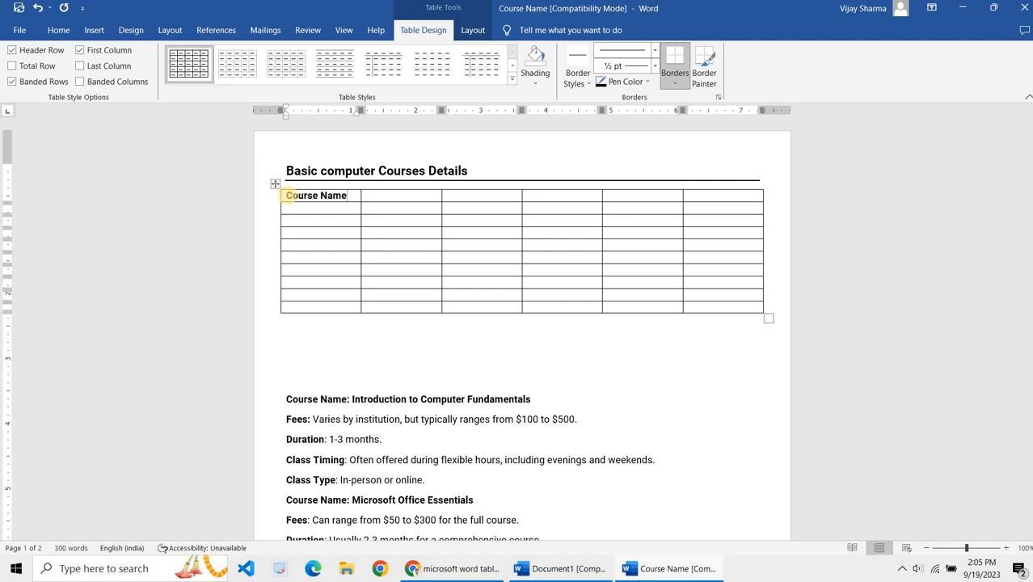
Step: Delete the empty lines between the table and the course details text
click(311, 376)
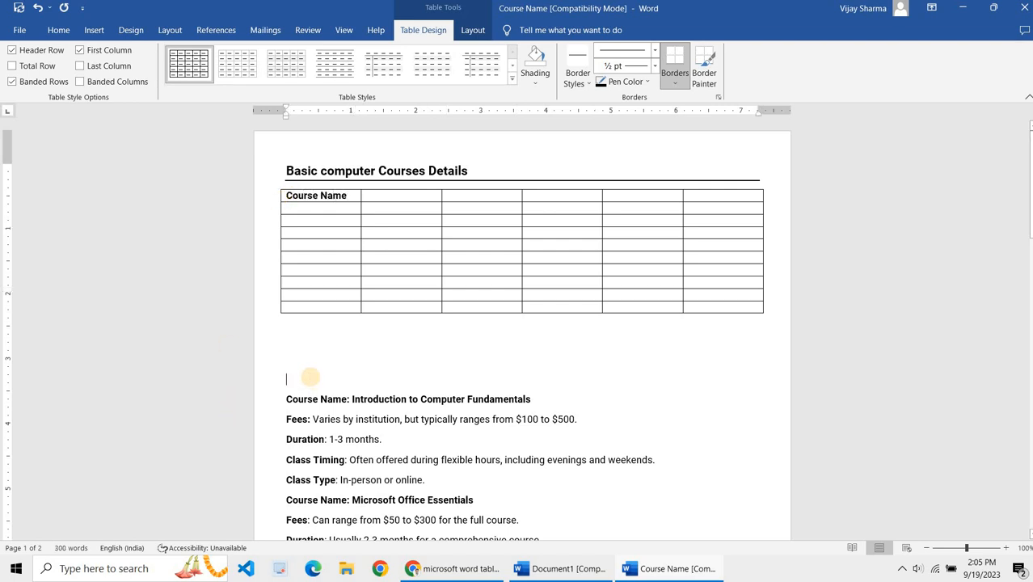
key(BackSpace)
key(BackSpace)
key(Delete)
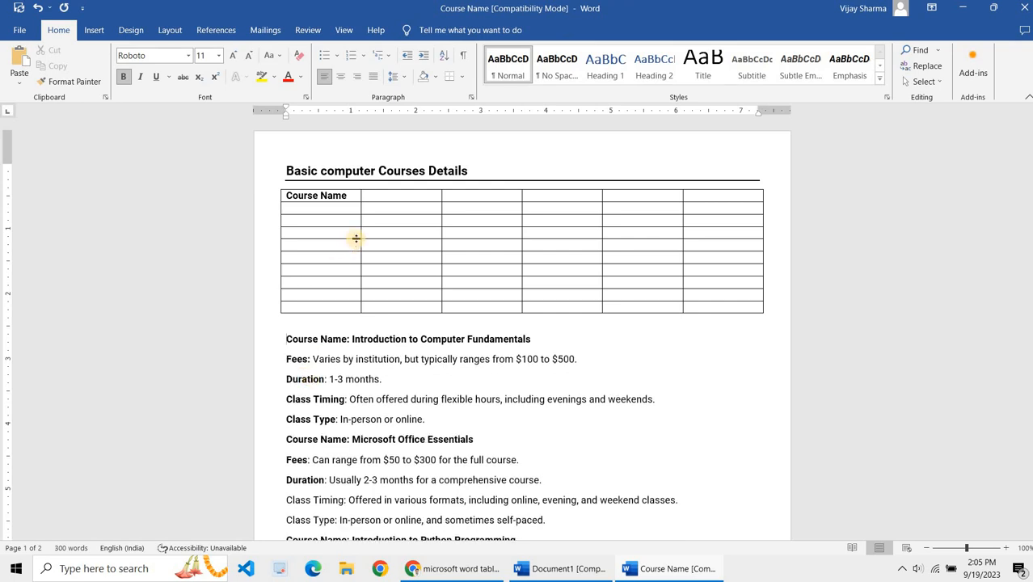
Step: Fill the header row with Fees, Duration, Class Timing and Class Type after Course Name
click(382, 196)
text(F)
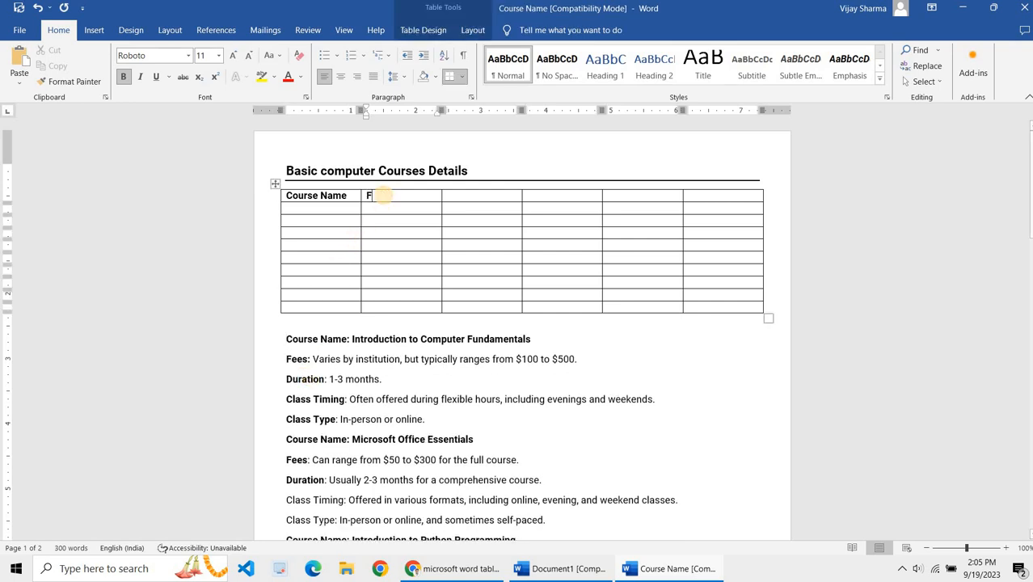
text(ees)
key(Tab)
text(Duration)
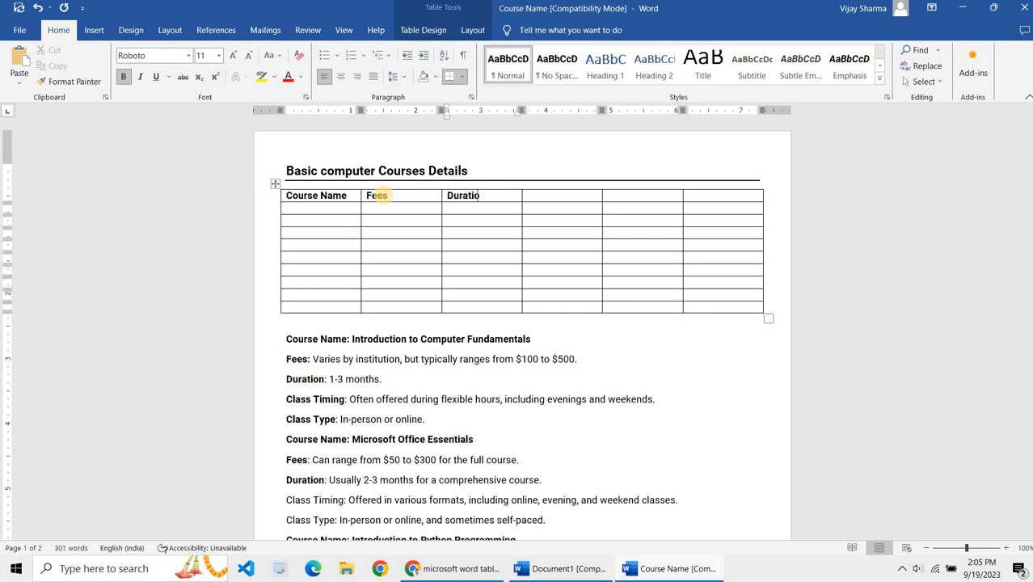
key(Tab)
text(Class Timing)
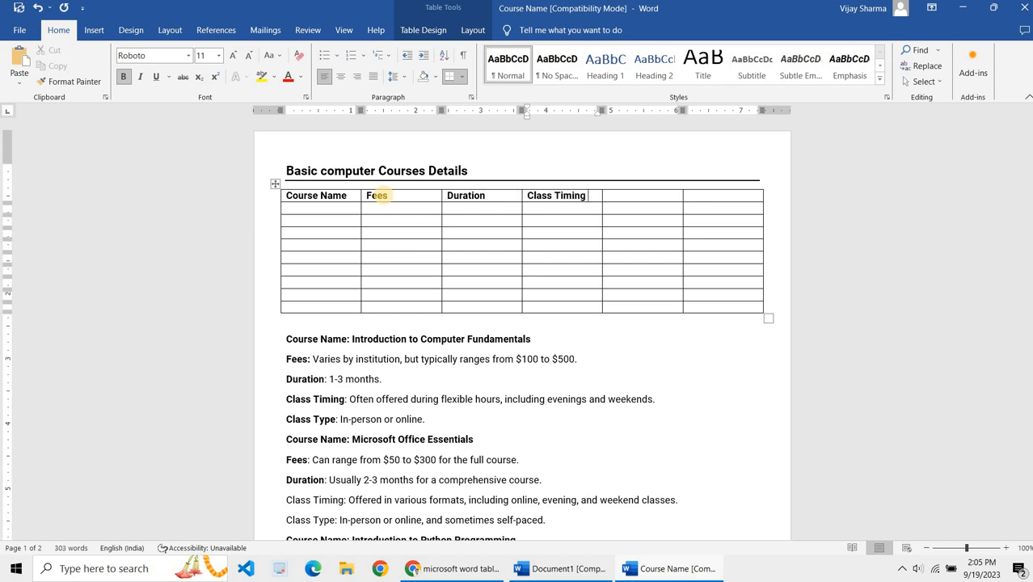
key(Tab)
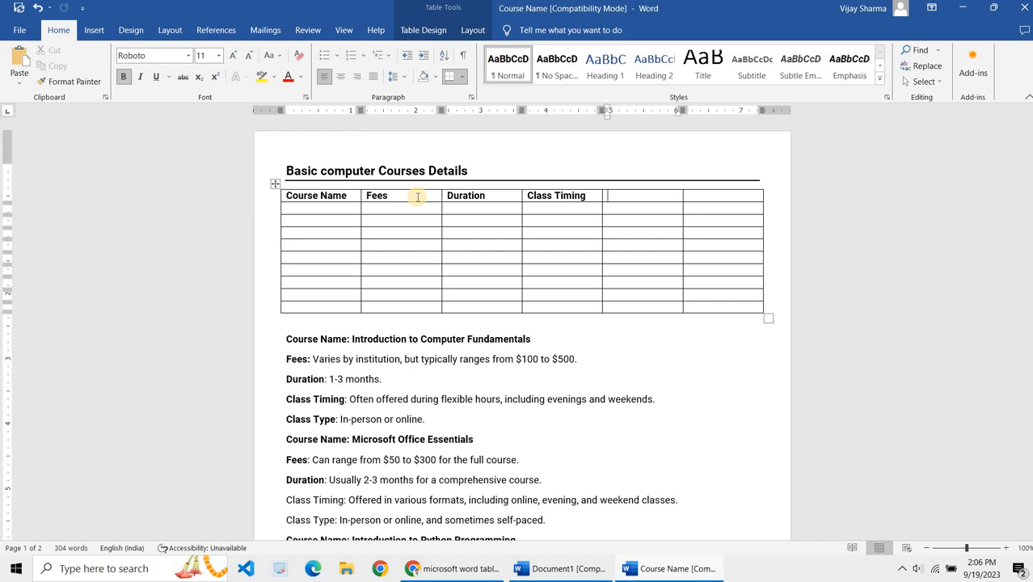
text(Details)
key(BackSpace)
key(BackSpace)
key(BackSpace)
key(BackSpace)
key(BackSpace)
key(BackSpace)
text(tails)
key(BackSpace)
key(BackSpace)
key(BackSpace)
key(BackSpace)
key(BackSpace)
text(Class Type)
key(Tab)
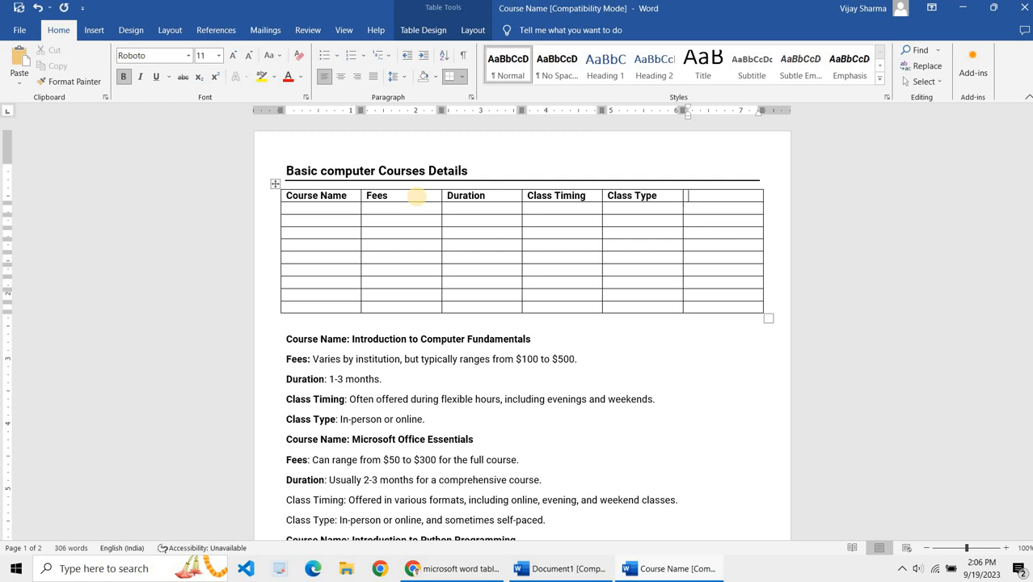
Step: Move the header labels one column to the right, leaving the first header cell empty
key(Left)
key(Left)
key(Left)
key(Left)
key(Left)
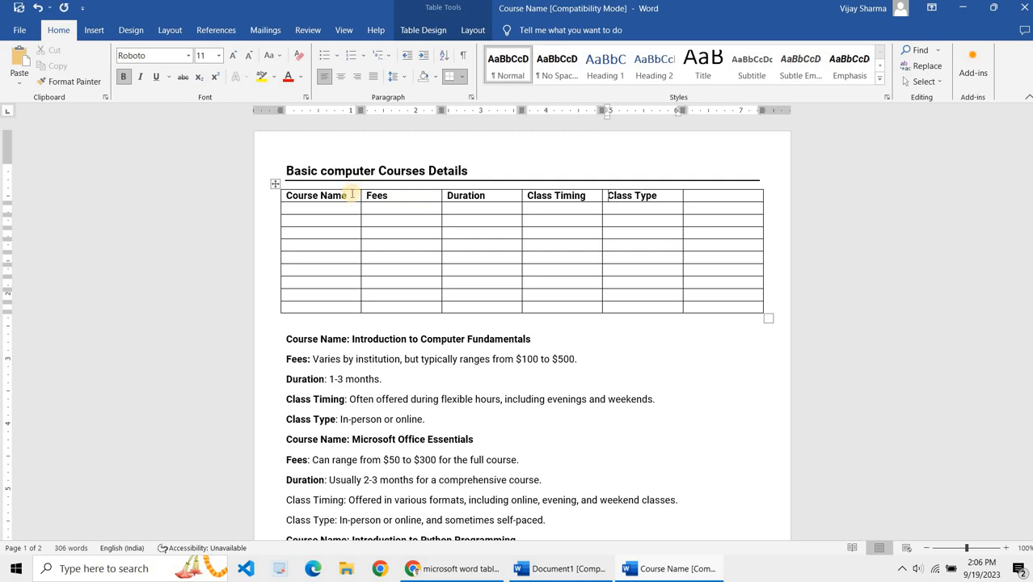
key(Left)
key(Left)
drag(289, 195, 640, 196)
key(ctrl+c)
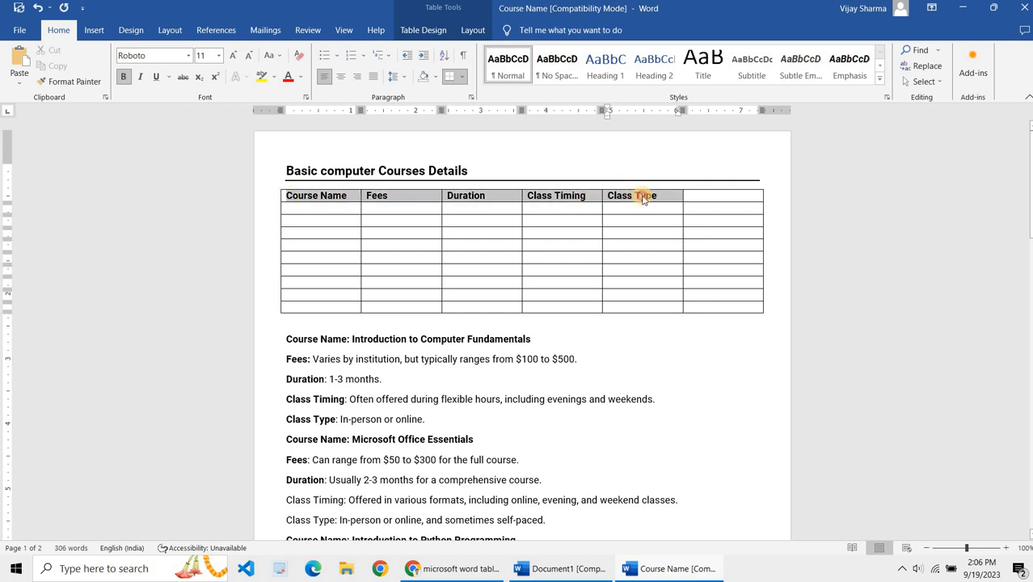
key(Delete)
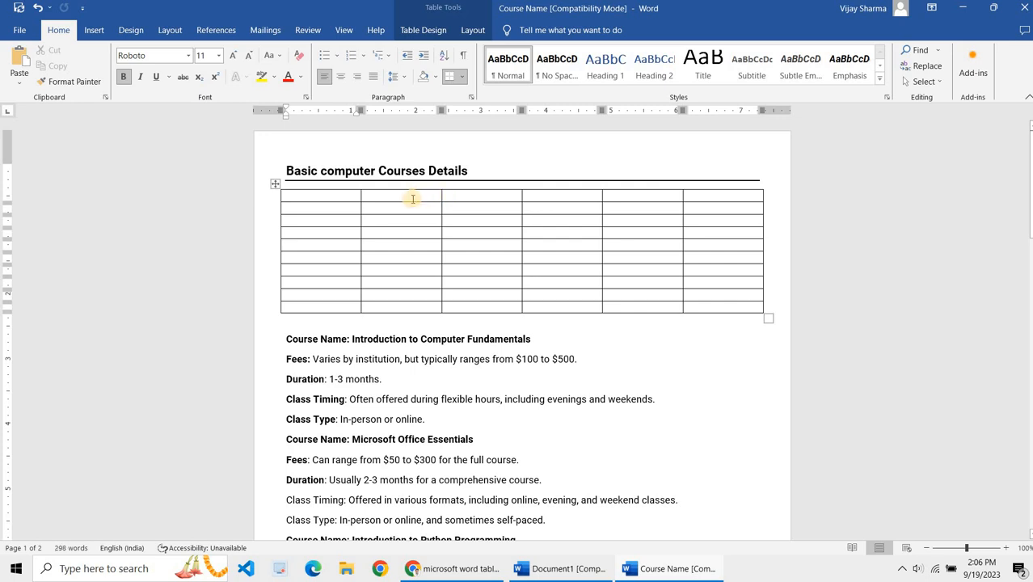
click(416, 201)
key(ctrl+v)
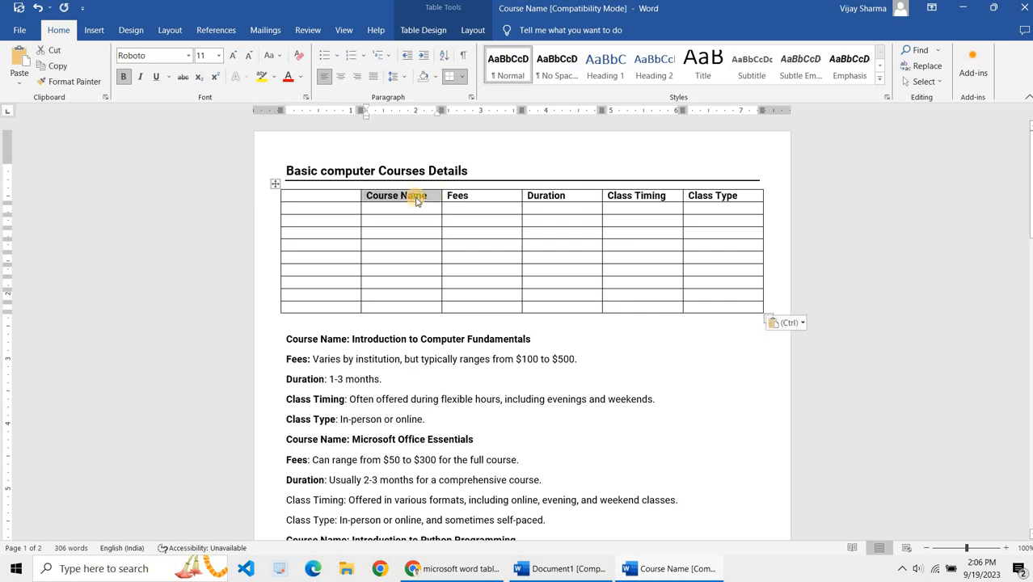
Step: Label the first column Sr. No. and narrow that column to fit its header
click(414, 201)
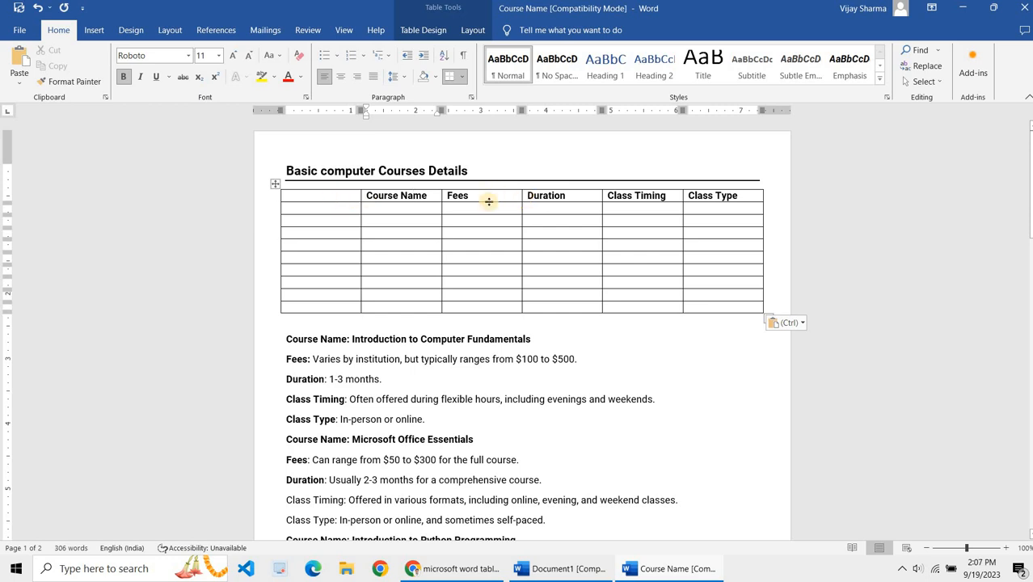
click(367, 196)
click(338, 202)
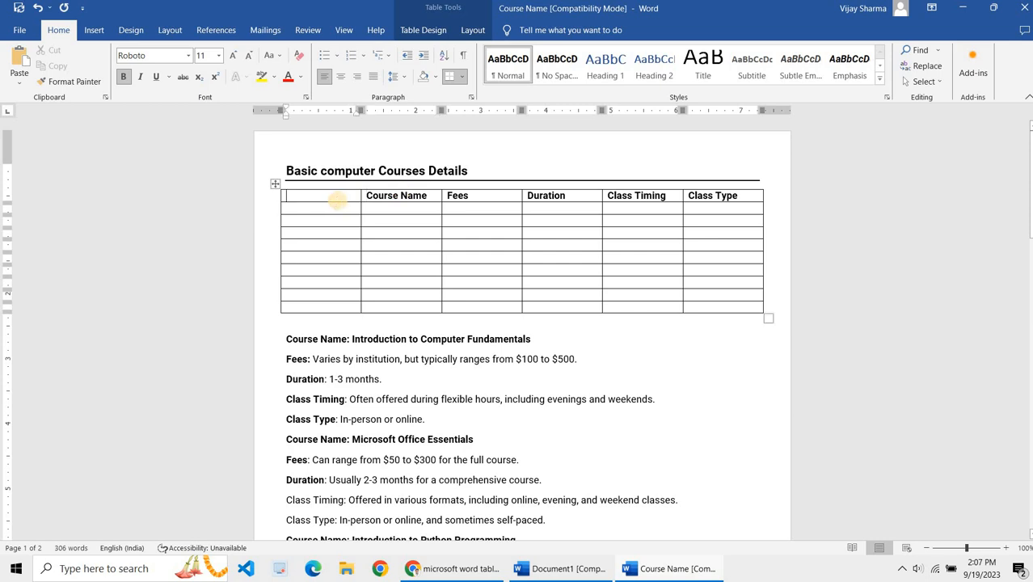
text(Sr. NO.)
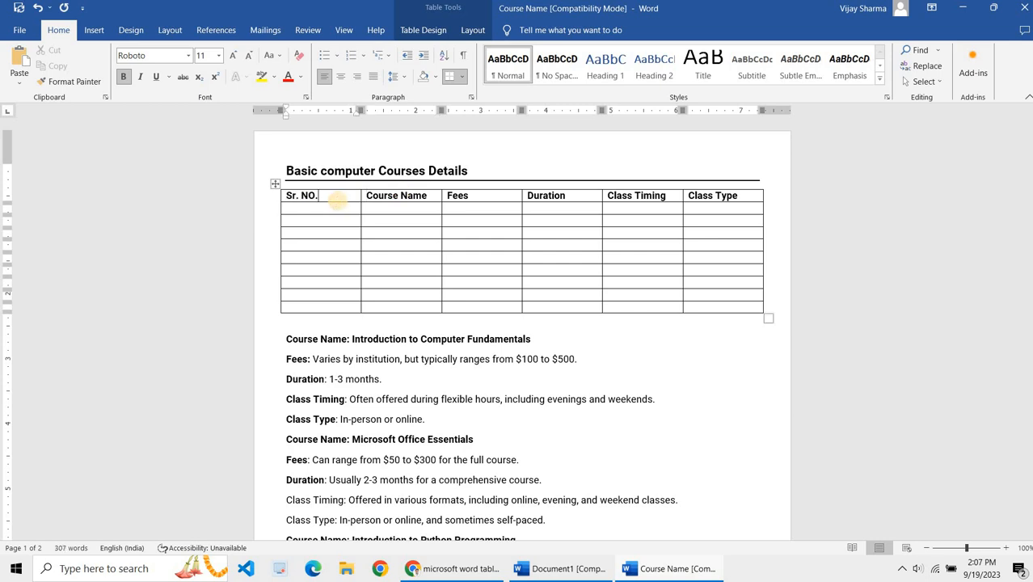
key(BackSpace)
key(BackSpace)
text(o.)
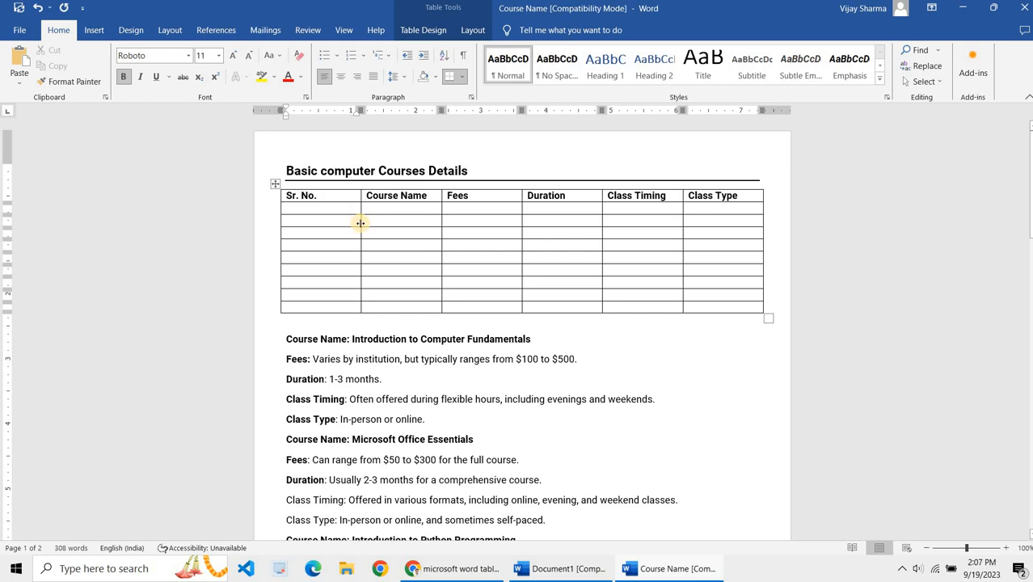
drag(361, 223, 323, 227)
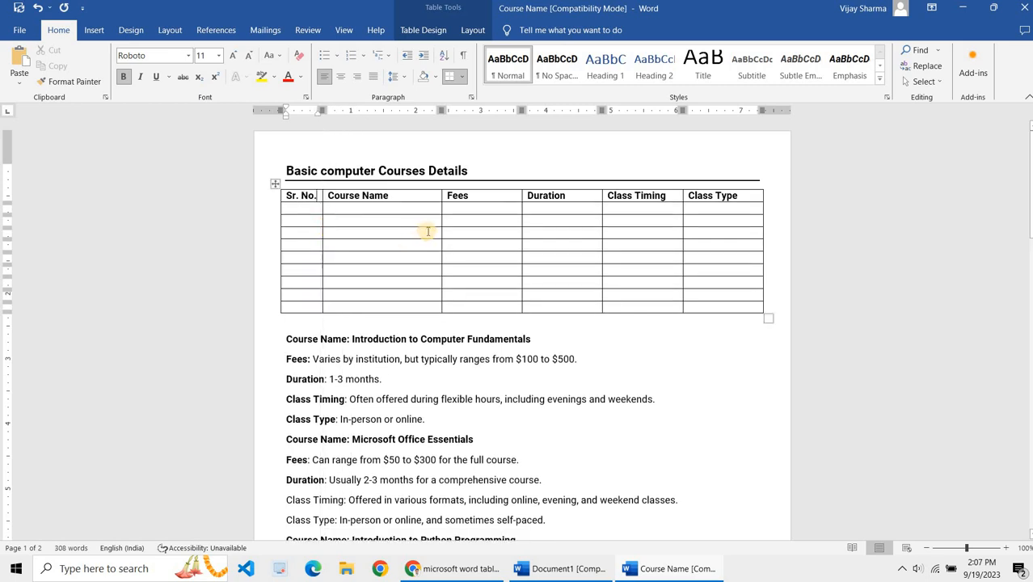
Step: Number the rows 1 to 7 in the Sr. No. column
click(301, 205)
text(1)
key(Down)
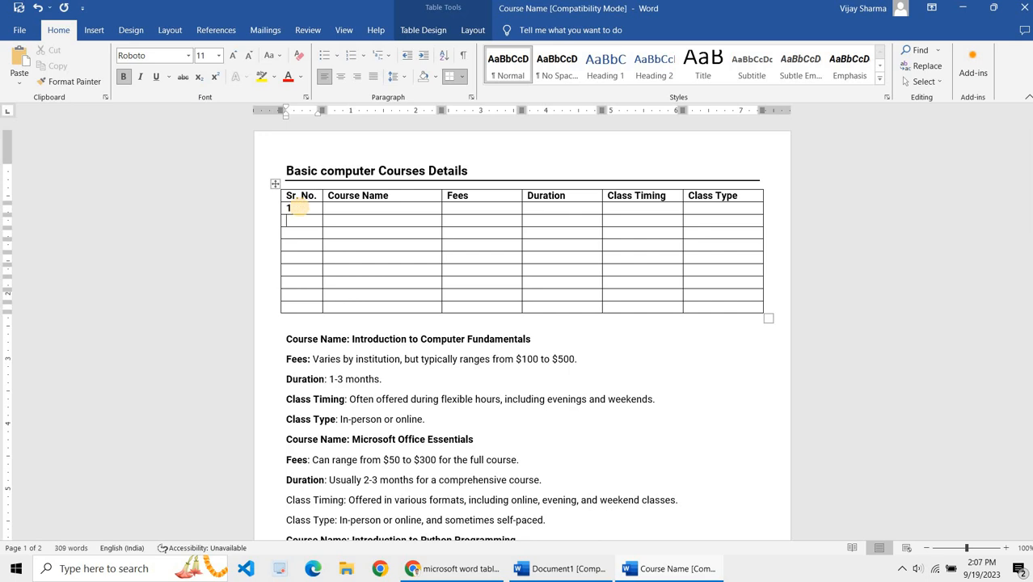
text(2)
key(Down)
text(3)
key(Down)
text(4)
key(Down)
text(5)
key(Down)
text(6)
key(Down)
text(7)
key(Down)
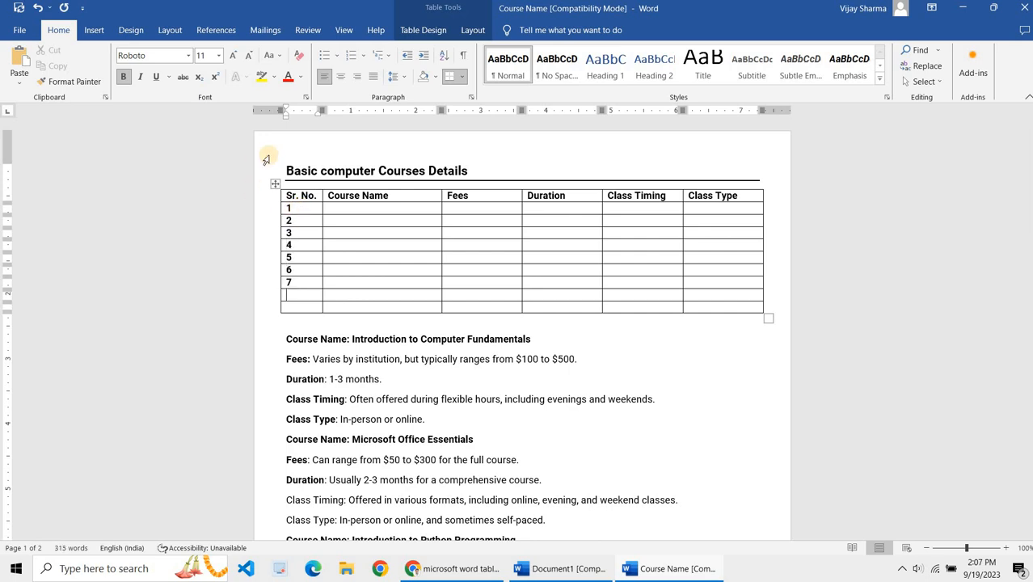
Step: Paste the course name Introduction to Computer Fundamentals into the first row's Course Name cell
click(367, 209)
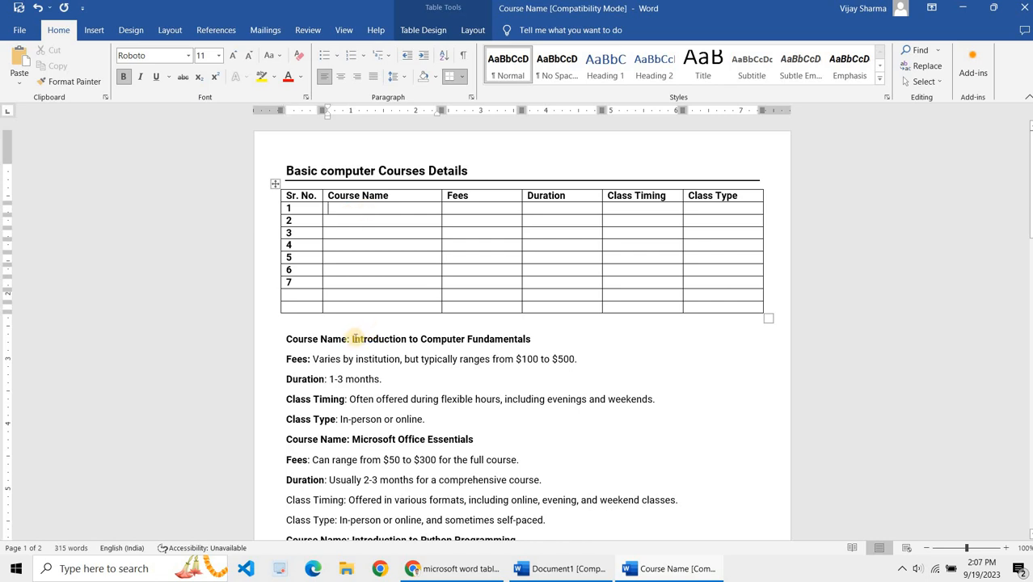
drag(352, 339, 539, 344)
key(ctrl+c)
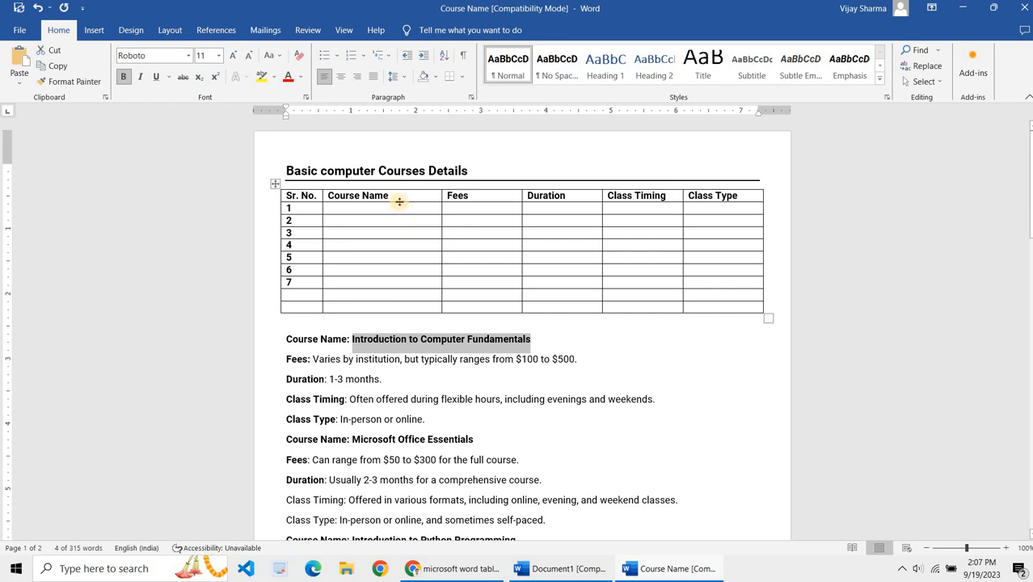
click(400, 208)
key(ctrl+v)
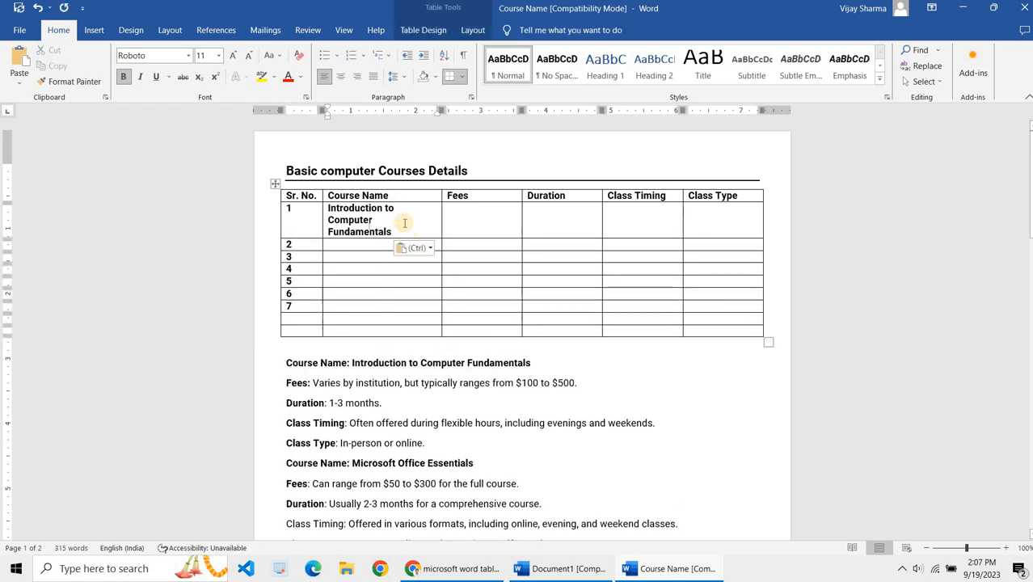
drag(408, 232, 322, 208)
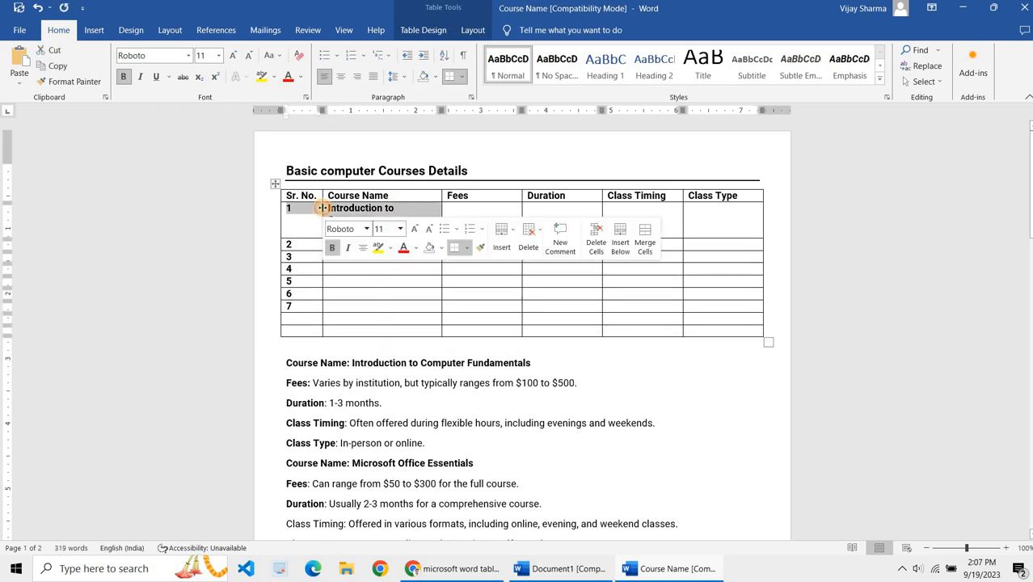
click(322, 208)
key(Tab)
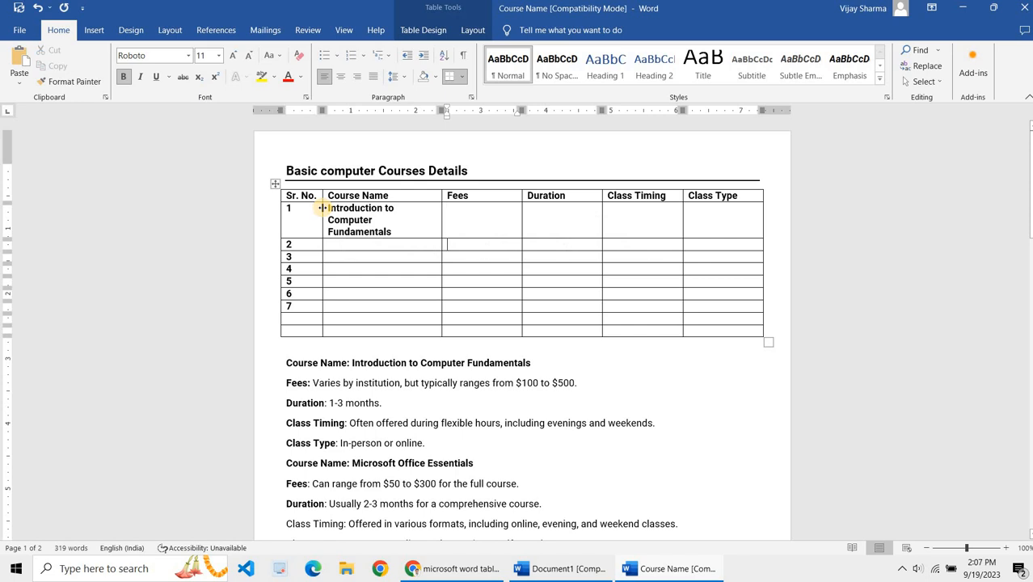
key(shift+Tab)
key(shift+Down)
key(shift+Down)
key(shift+Down)
key(shift+Left)
key(shift+Up)
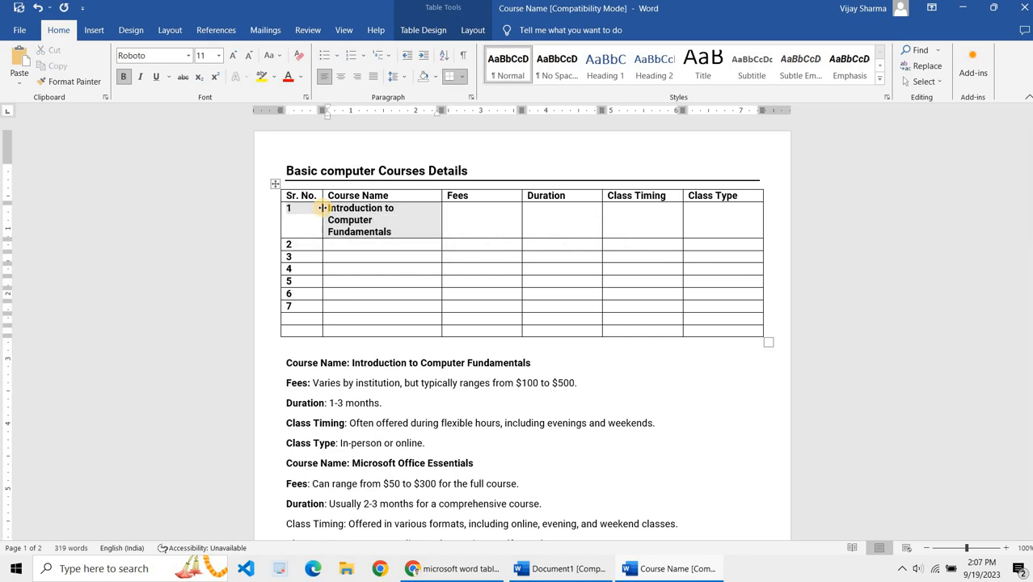
key(shift+Right)
key(shift+Down)
key(shift+Down)
key(shift+Down)
key(shift+Up)
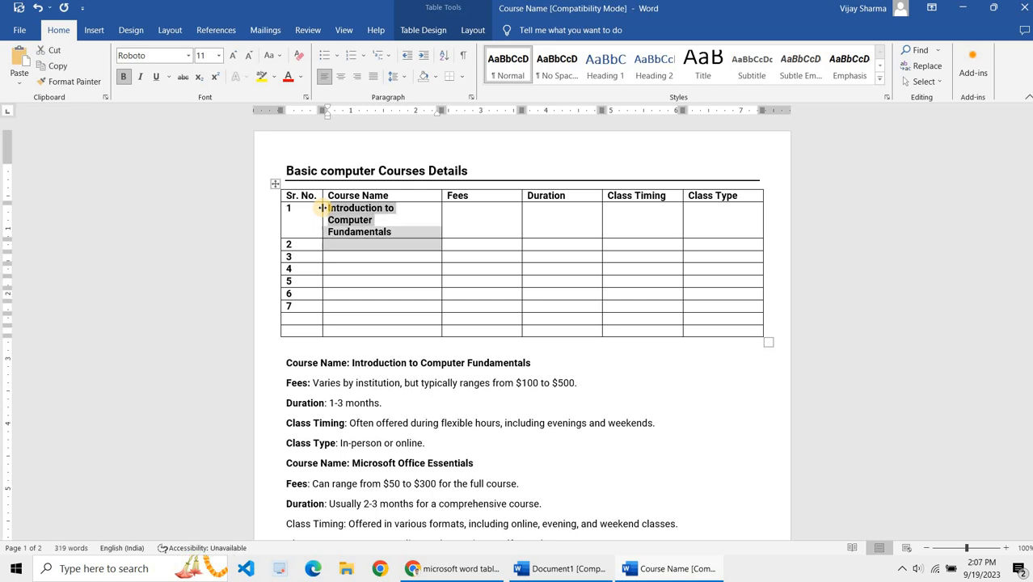
key(Down)
key(Up)
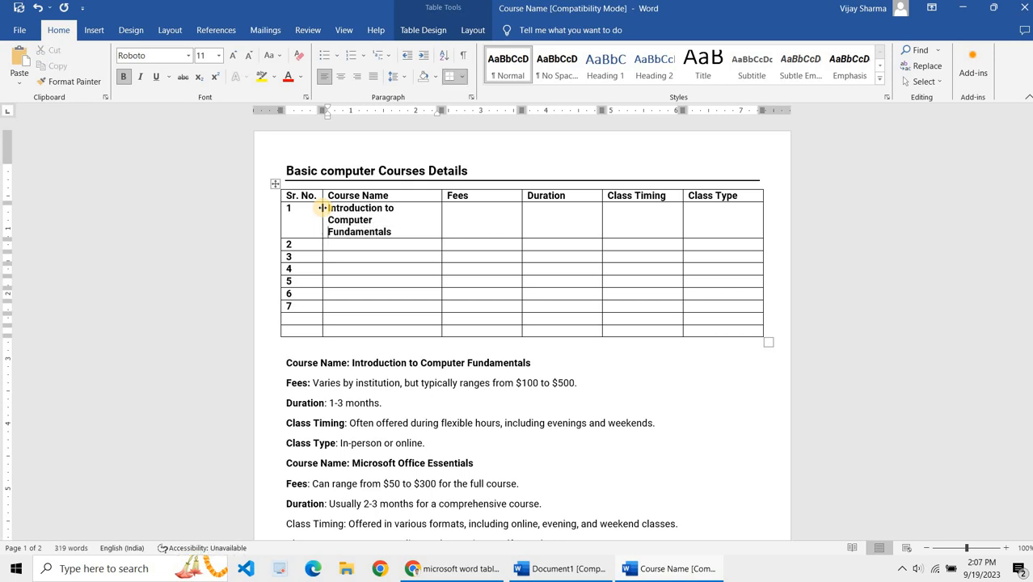
key(Down)
key(Left)
key(Left)
key(Left)
key(Left)
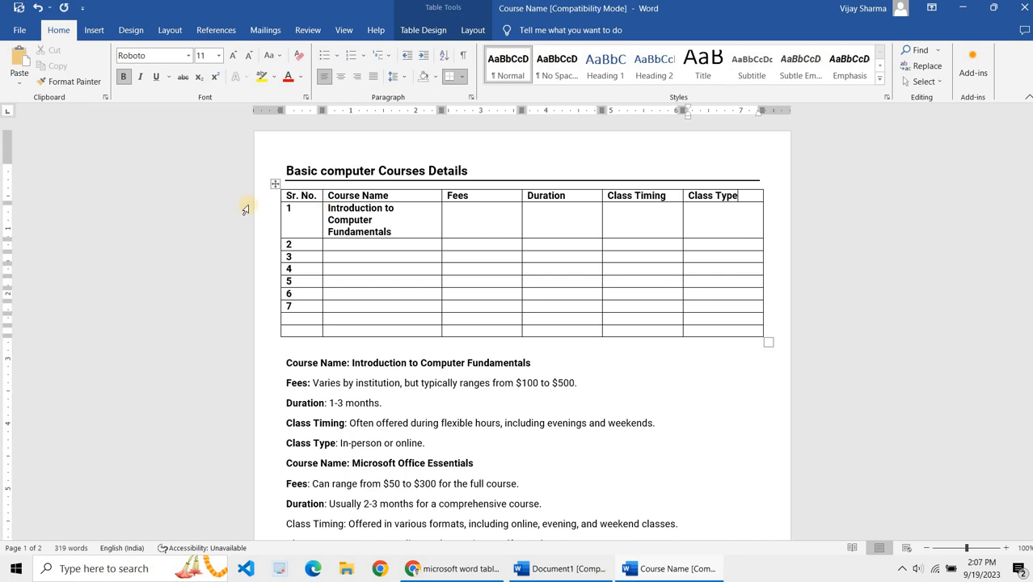
Step: Shrink the pasted course name to 10 pt and remove its bold formatting
click(406, 230)
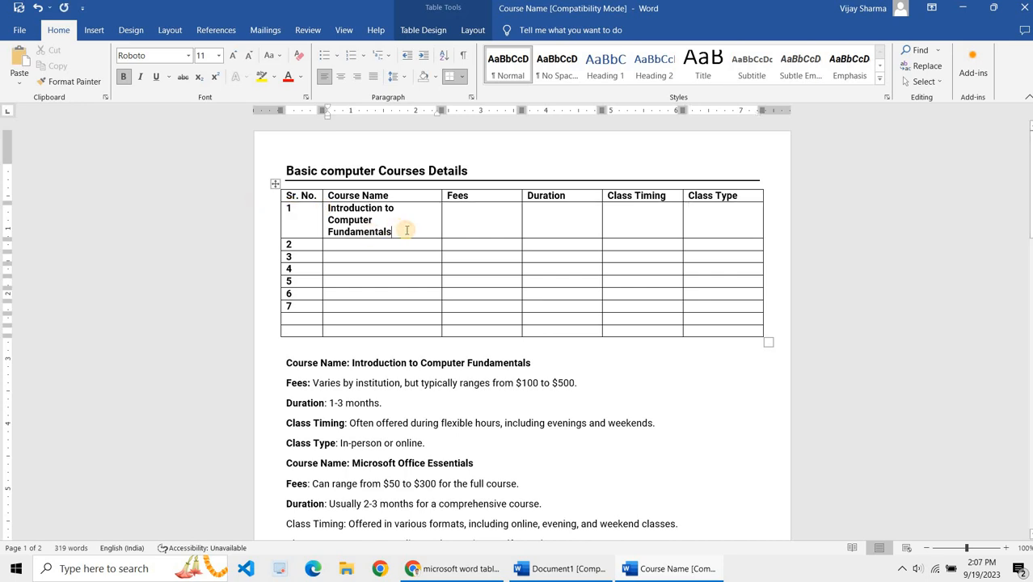
key(shift+Up)
key(shift+Up)
key(shift+Left)
key(shift+Left)
key(shift+Left)
key(shift+Left)
key(shift+Left)
key(shift+Left)
key(shift+Left)
key(shift+Left)
key(shift+Left)
key(shift+Left)
key(shift+Left)
key(shift+Left)
key(shift+Left)
key(shift+Left)
key(shift+Left)
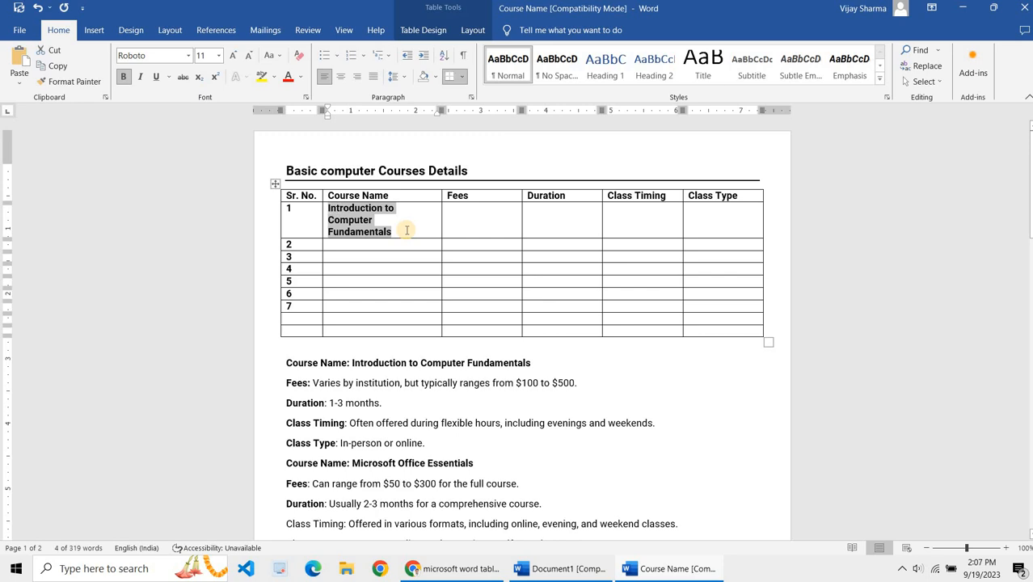
key(ctrl+shift+comma)
key(ctrl+shift+comma)
key(ctrl+bracketright)
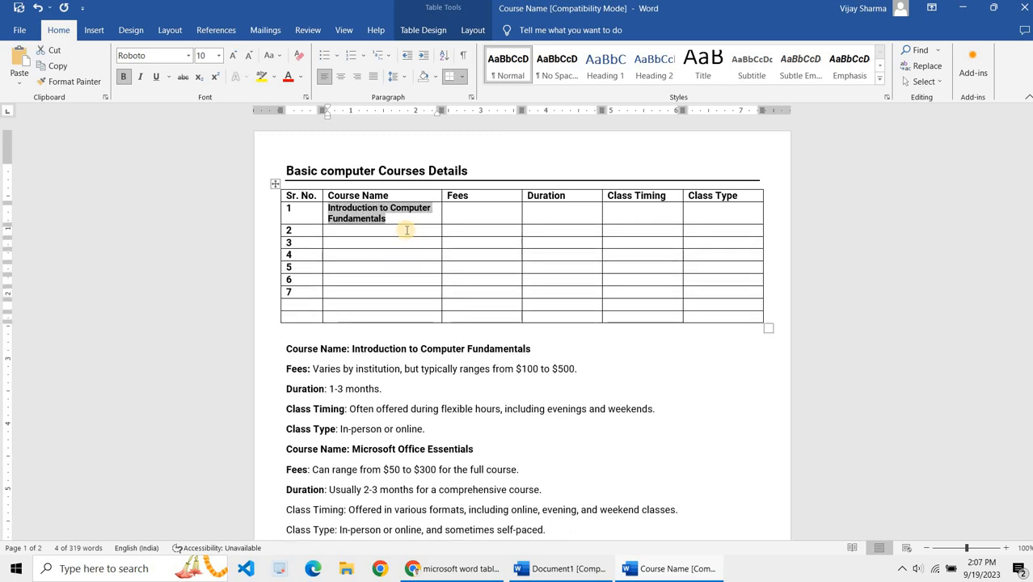
key(ctrl+b)
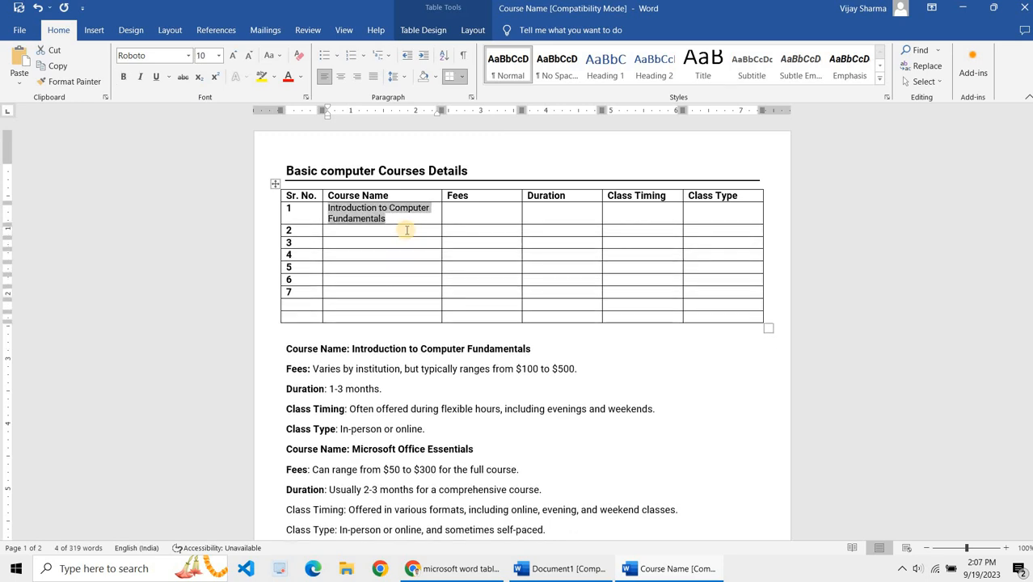
Step: Center-align the Sr. No. and Course Name columns and remove bold from their entries
click(467, 217)
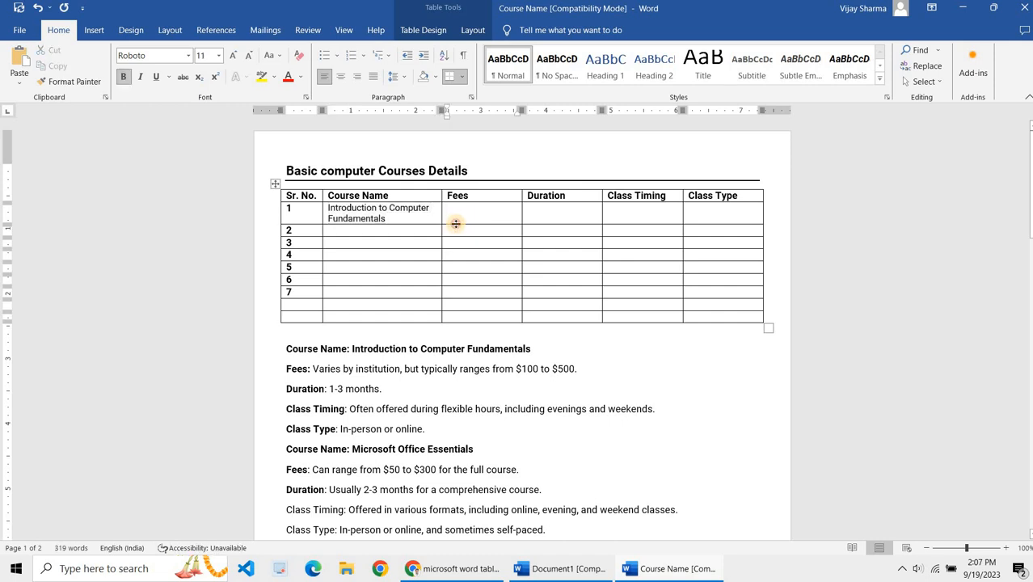
drag(456, 224, 455, 229)
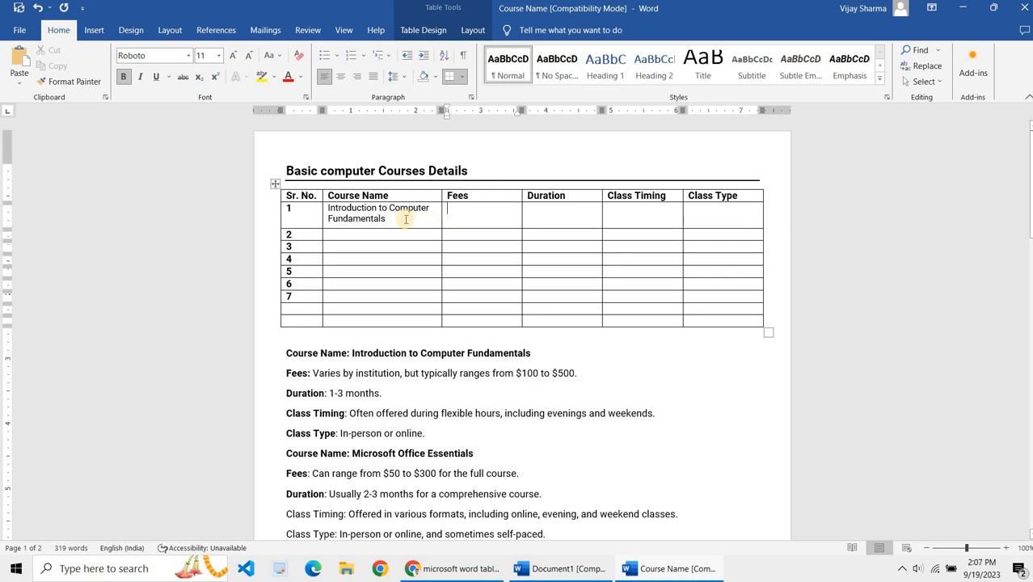
drag(285, 212, 343, 301)
click(340, 76)
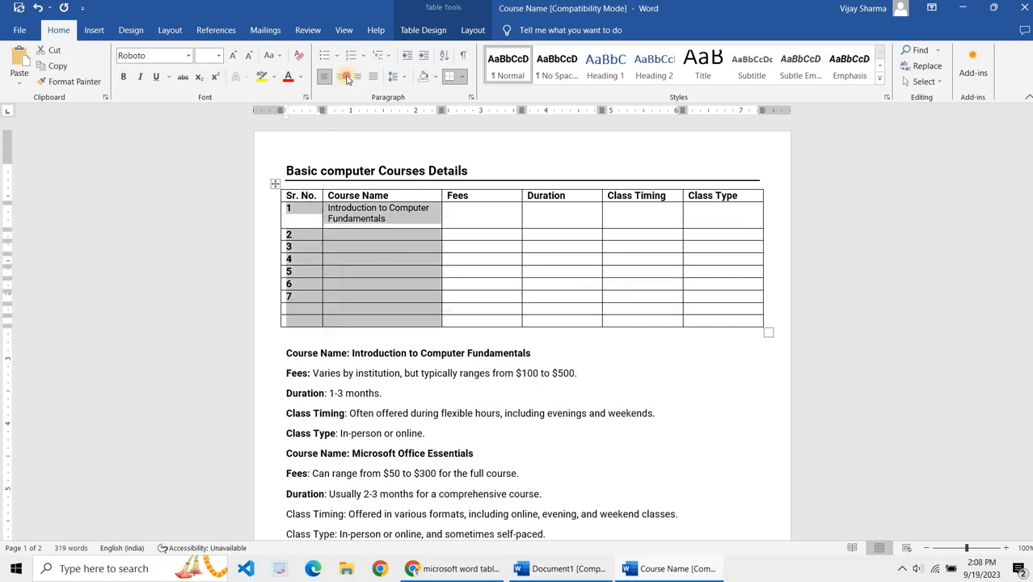
key(ctrl+b)
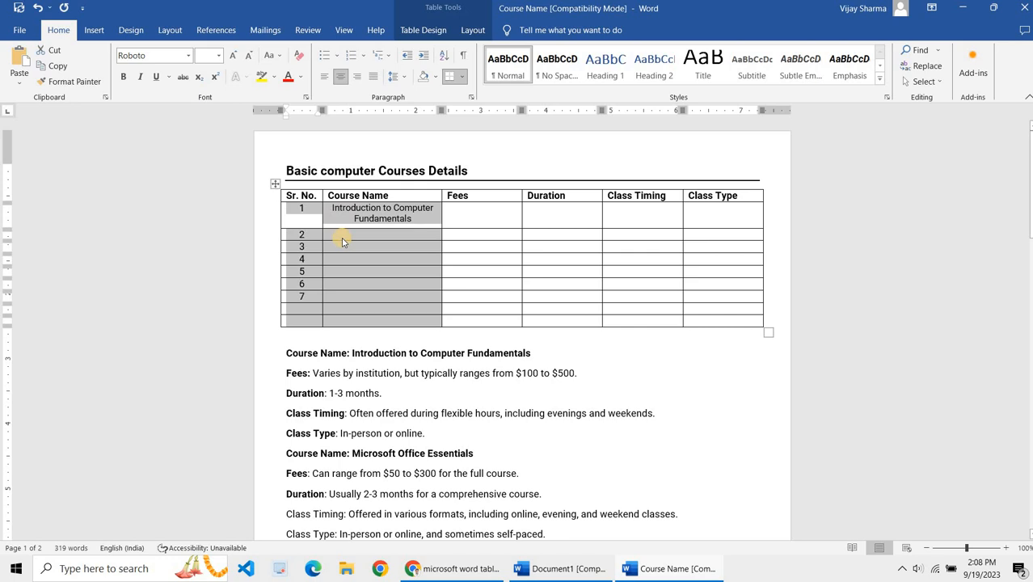
key(ctrl+b)
key(ctrl+b)
click(343, 239)
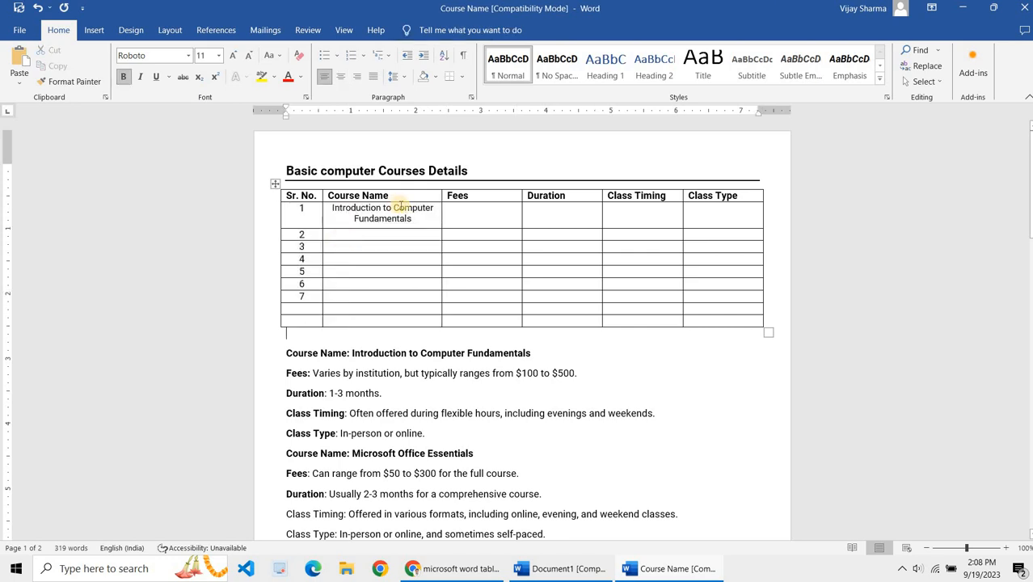
Step: Enter 1000 Rupees as the fee and 1 Month as the duration for the first course
click(417, 224)
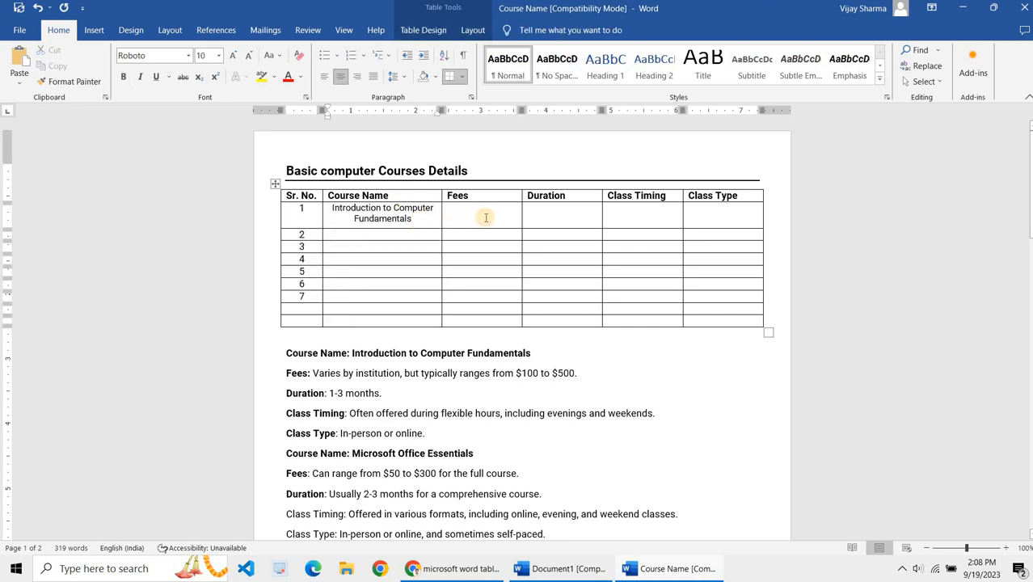
click(485, 216)
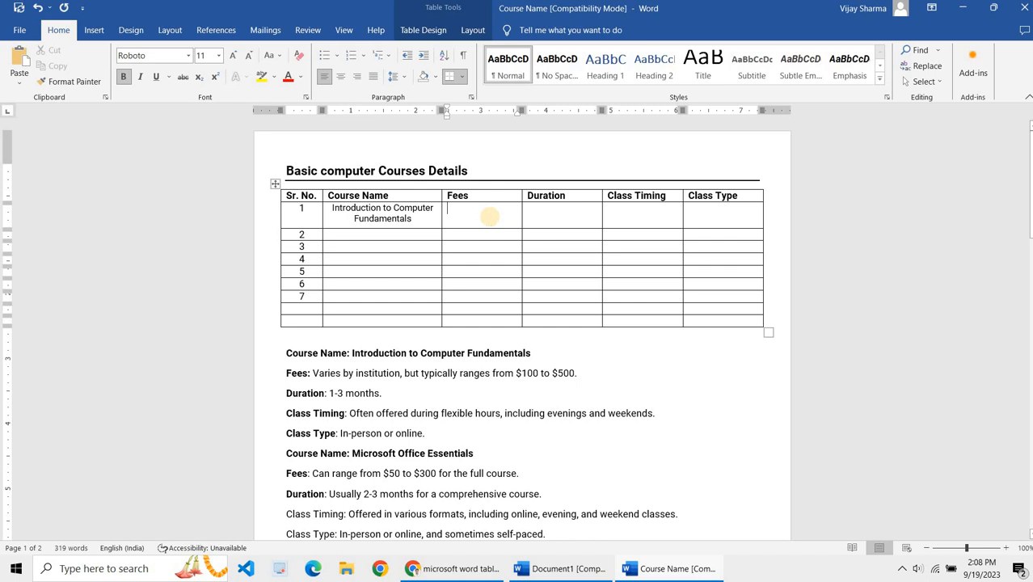
text(1000 Rupees)
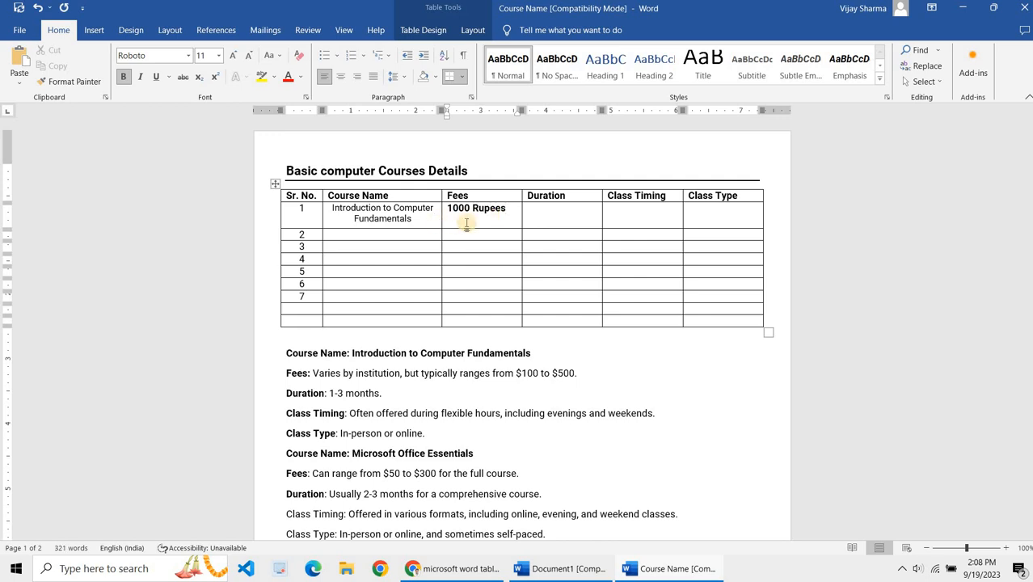
click(534, 216)
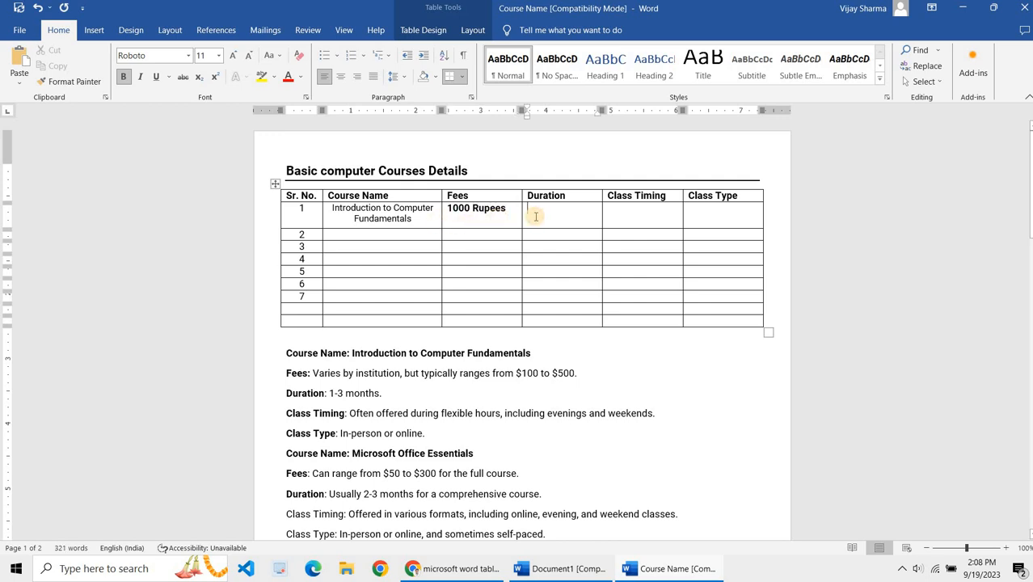
text(1 Month)
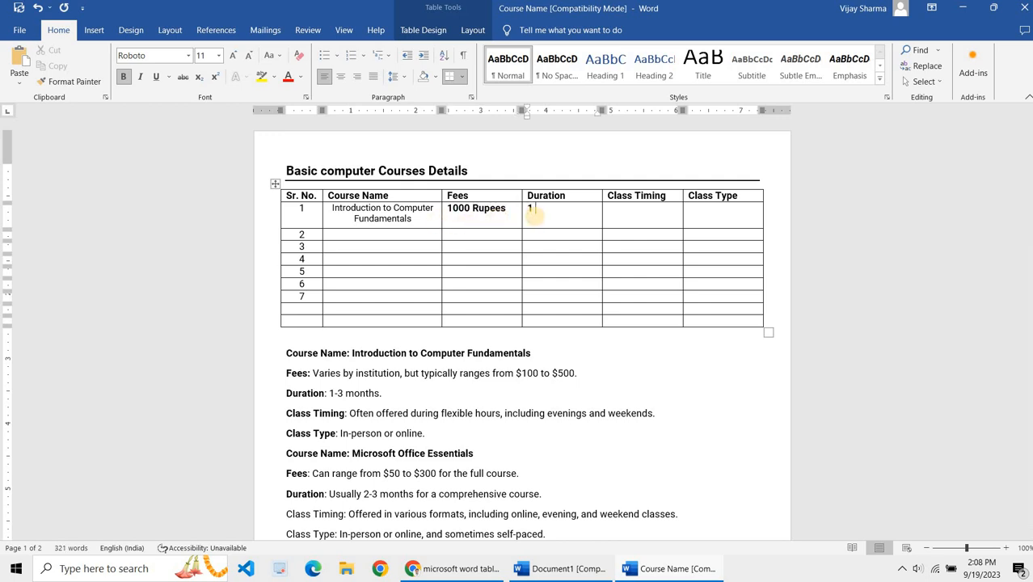
Step: Enter 9 AM to 10 AM as the class timing and Online/Offline as the class type, fixing the spelling
key(Tab)
text(9 AM to 11)
text( AM)
key(BackSpace)
key(BackSpace)
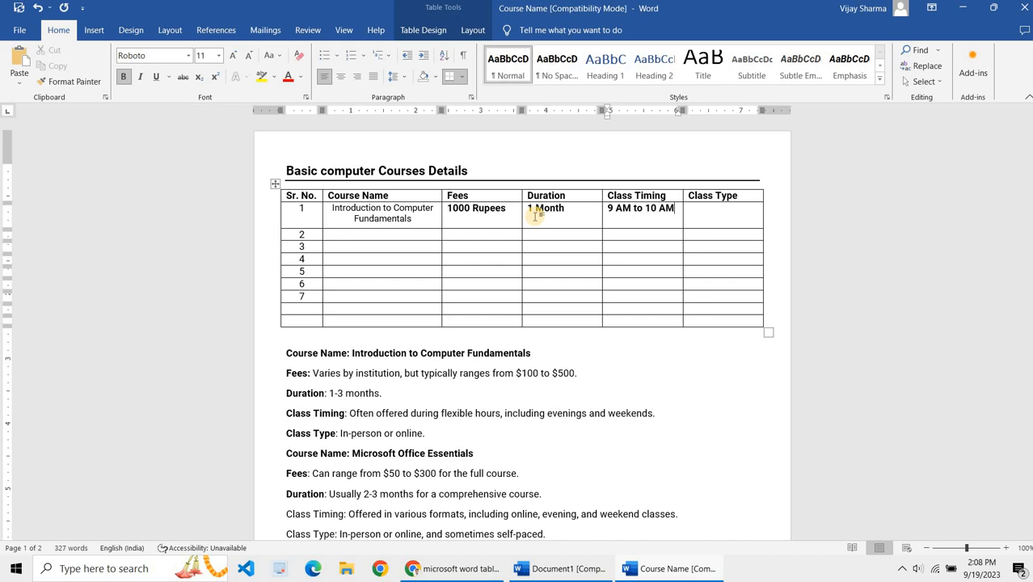
key(Tab)
text(Online /Offin)
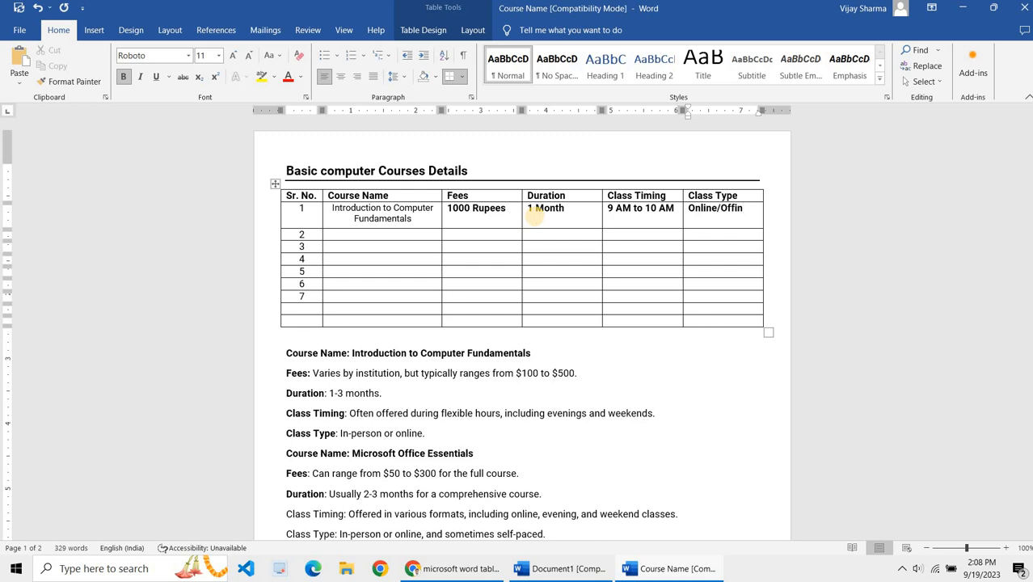
text(ee)
key(ctrl+shift+Left)
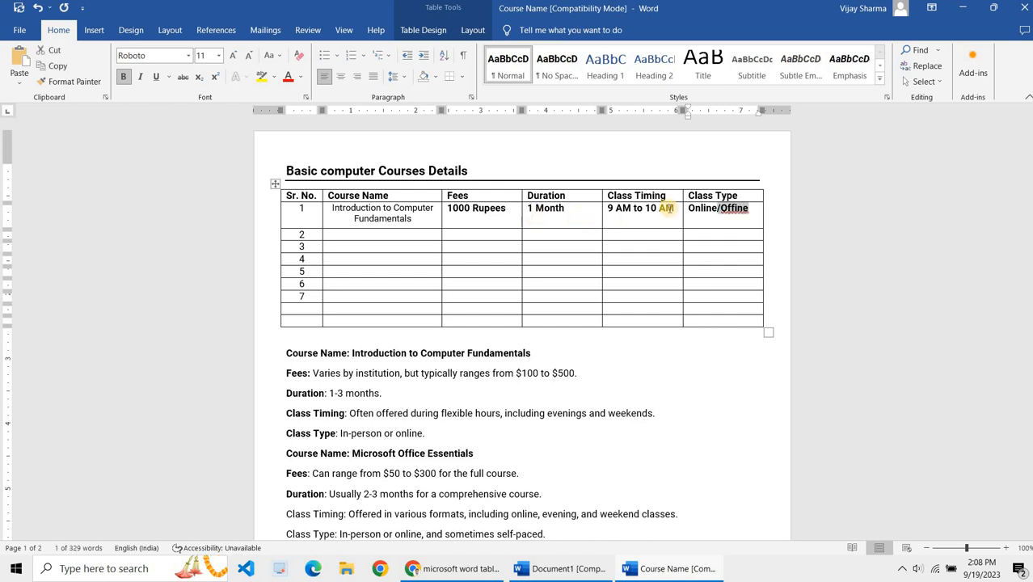
click(736, 212)
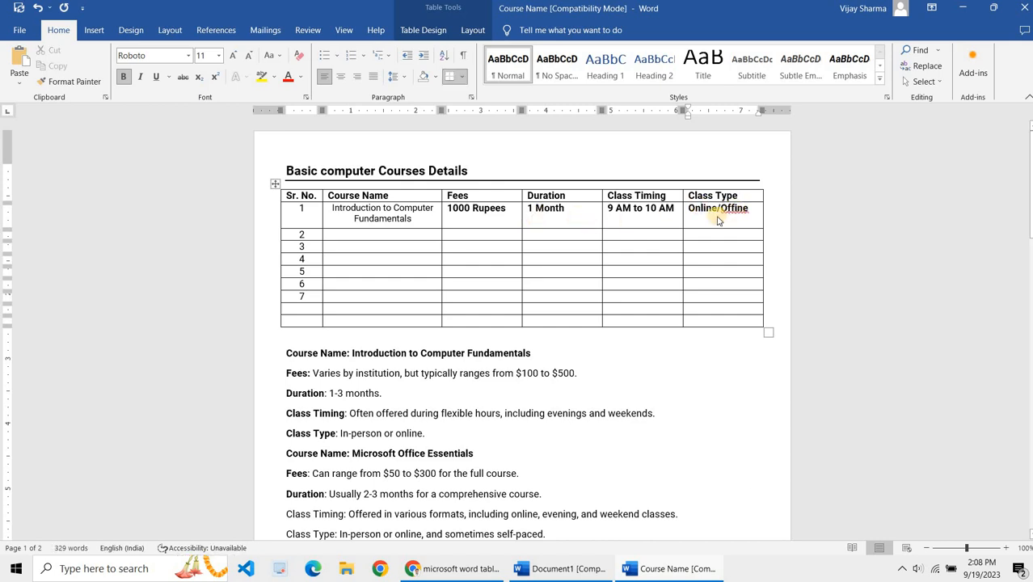
right_click(736, 212)
click(731, 223)
Step: Reduce the first course row's text to 9 pt and remove its bold formatting
drag(752, 209, 300, 223)
key(ctrl+bracketleft)
key(ctrl+bracketleft)
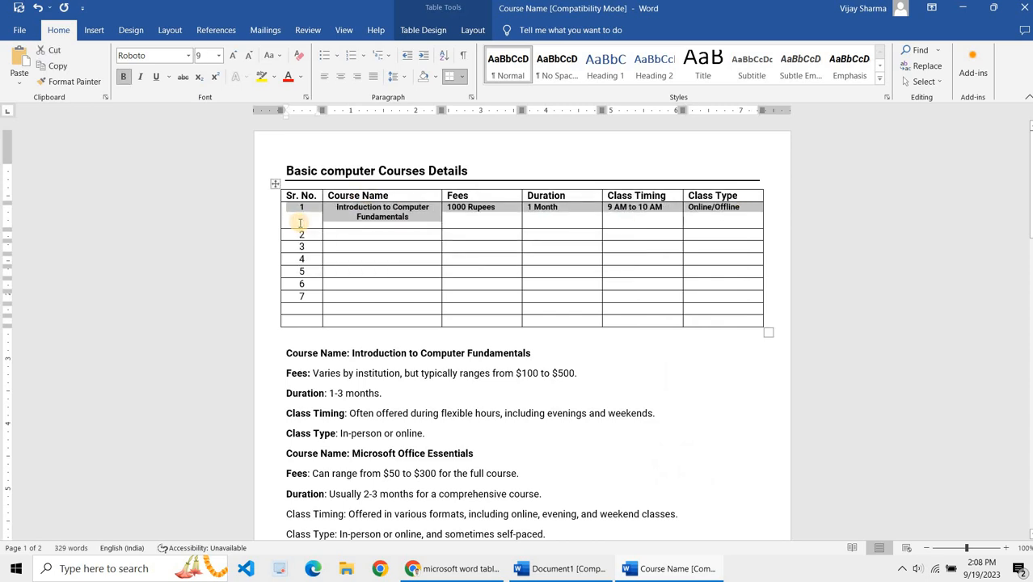
key(ctrl+b)
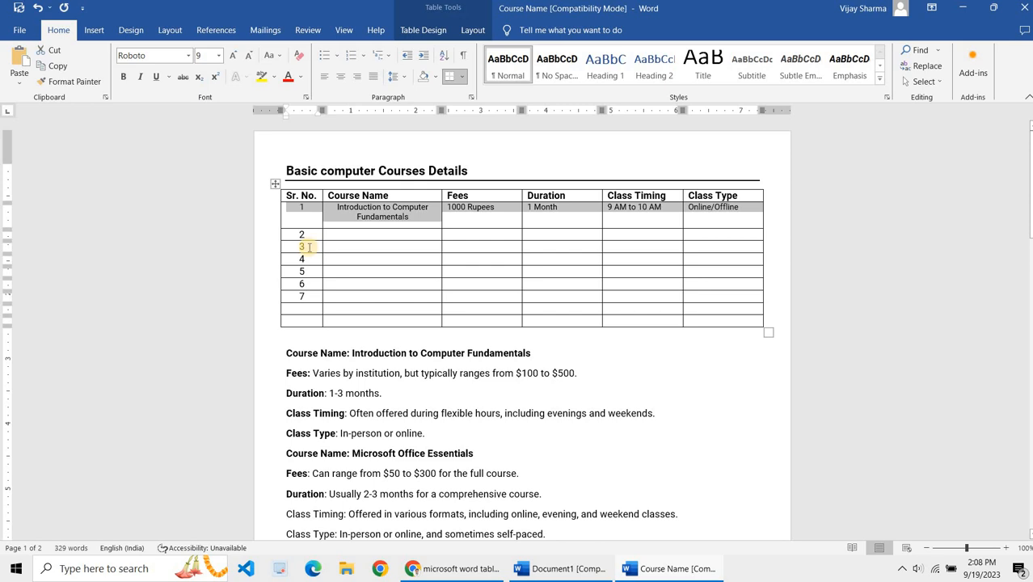
click(377, 237)
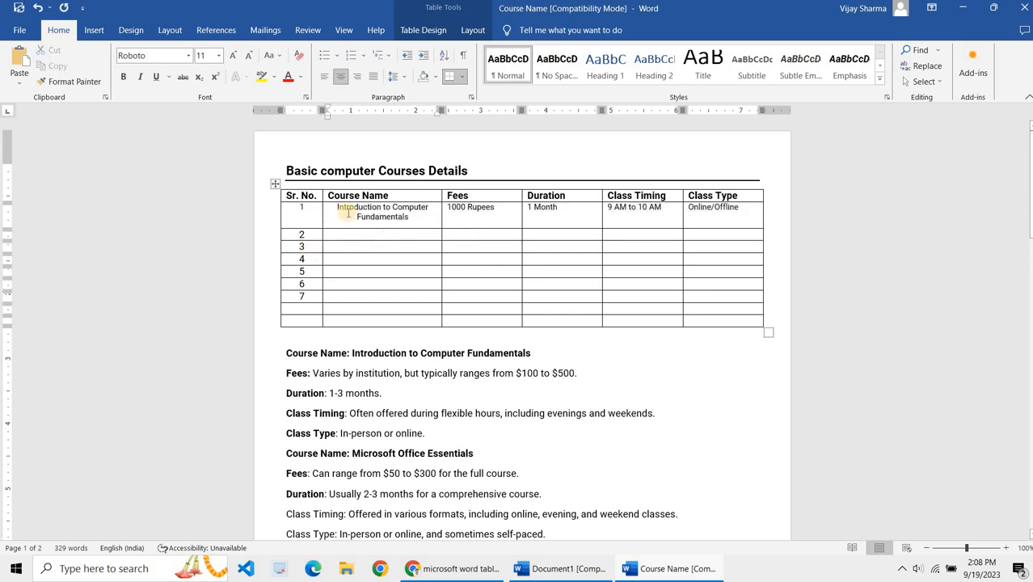
Step: Center-align all entries in the first course row
drag(288, 207, 712, 222)
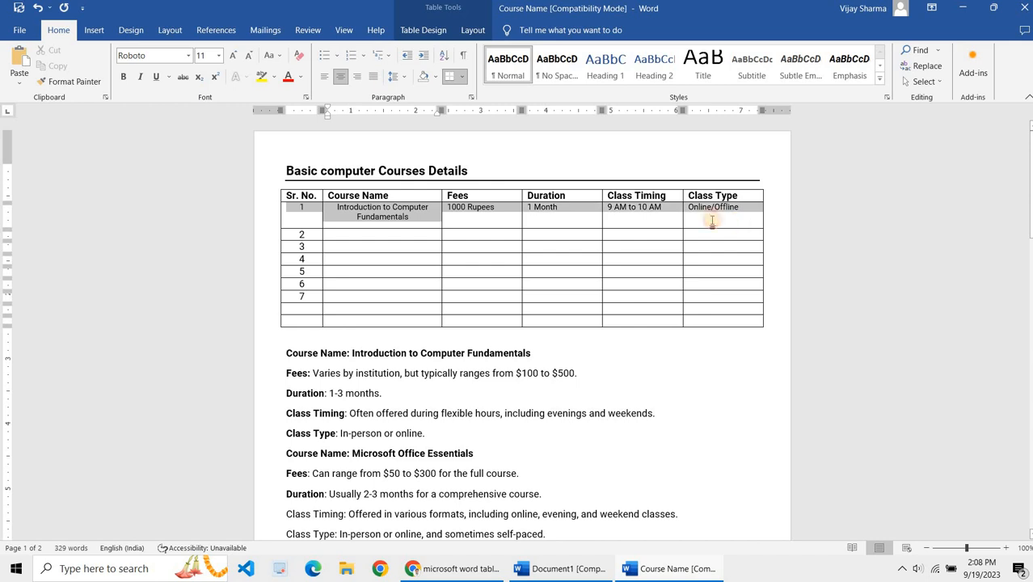
click(342, 79)
click(342, 79)
click(342, 78)
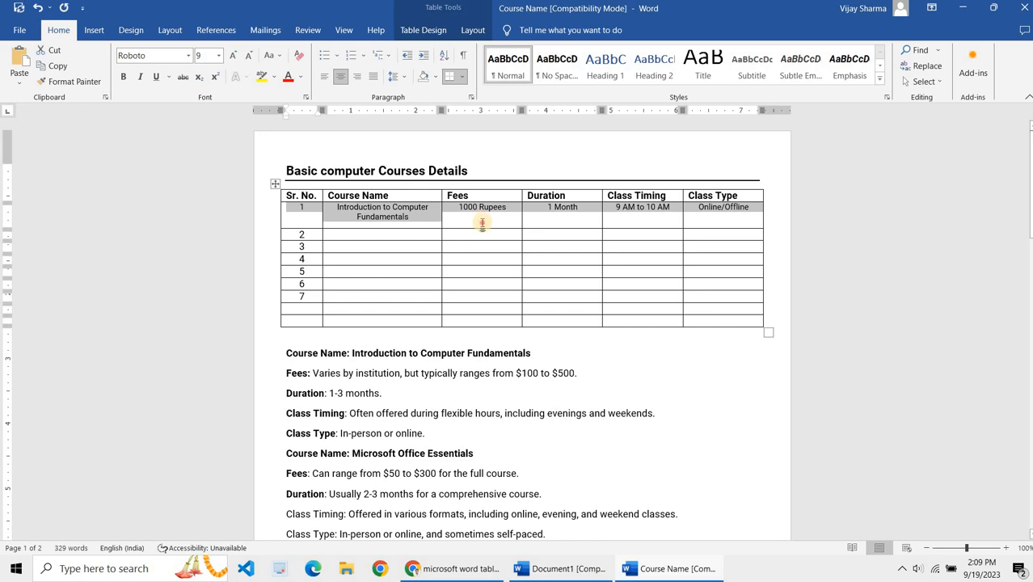
click(393, 238)
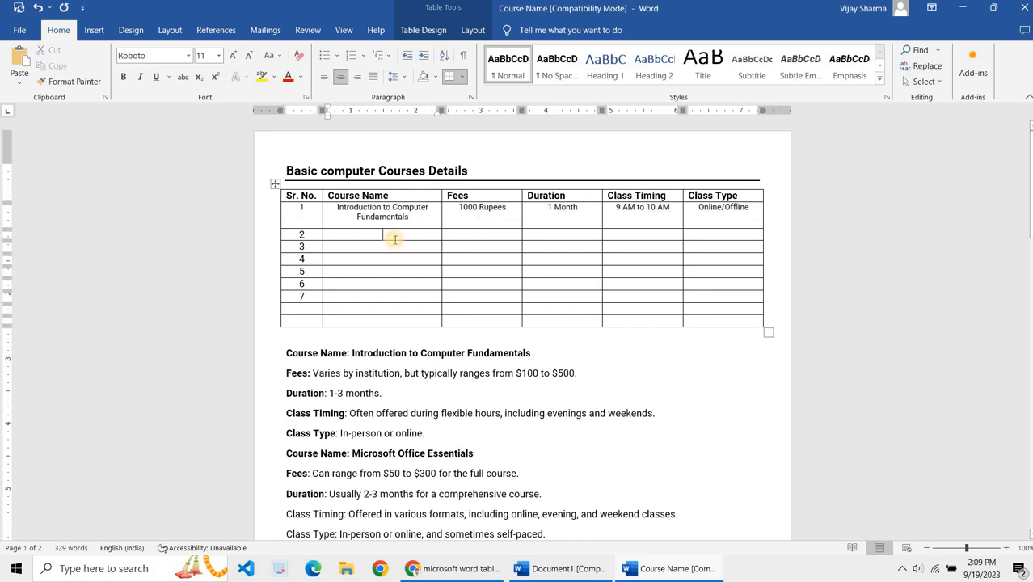
scroll(393, 239, down, 1)
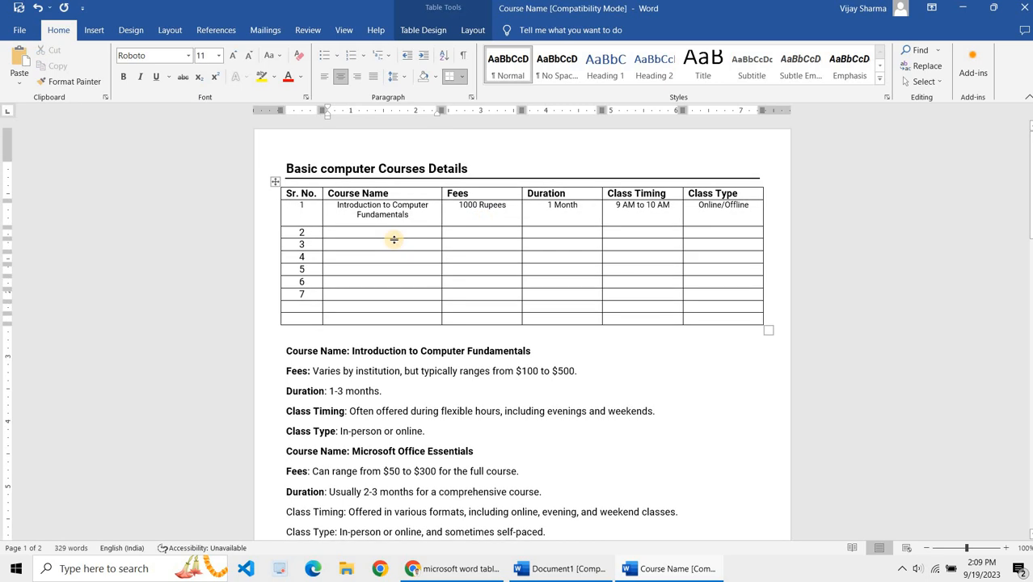
scroll(394, 239, down, 1)
scroll(394, 239, up, 1)
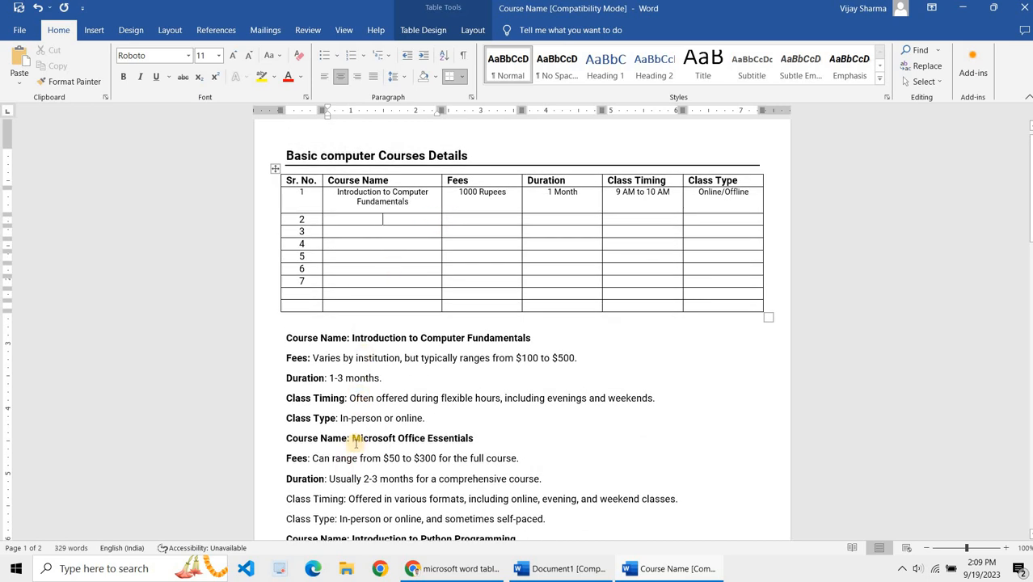
Step: Copy the course name Microsoft Office Essentials from the notes into the second row's Course Name cell
drag(353, 438, 475, 438)
key(ctrl+c)
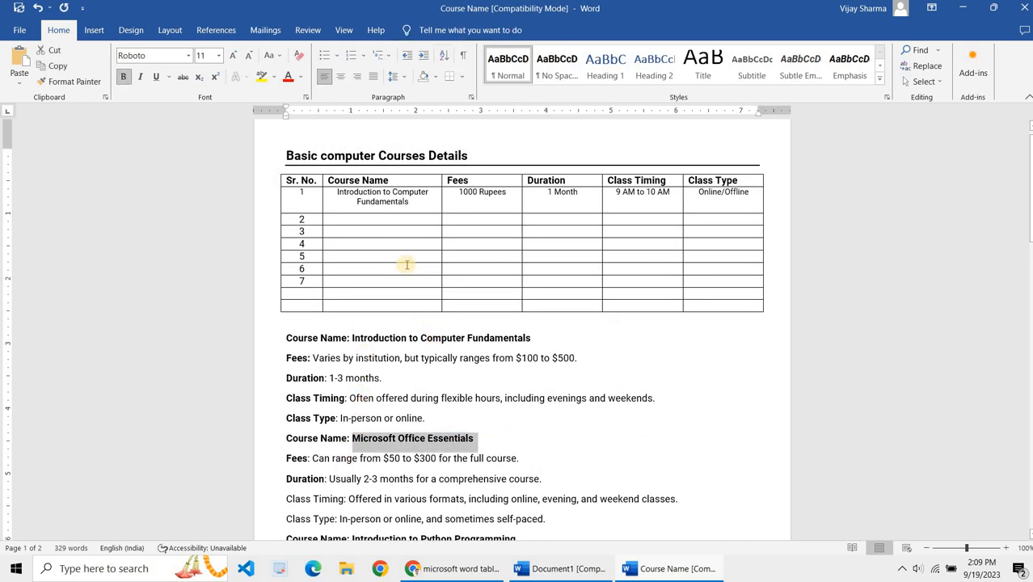
click(374, 222)
key(ctrl+v)
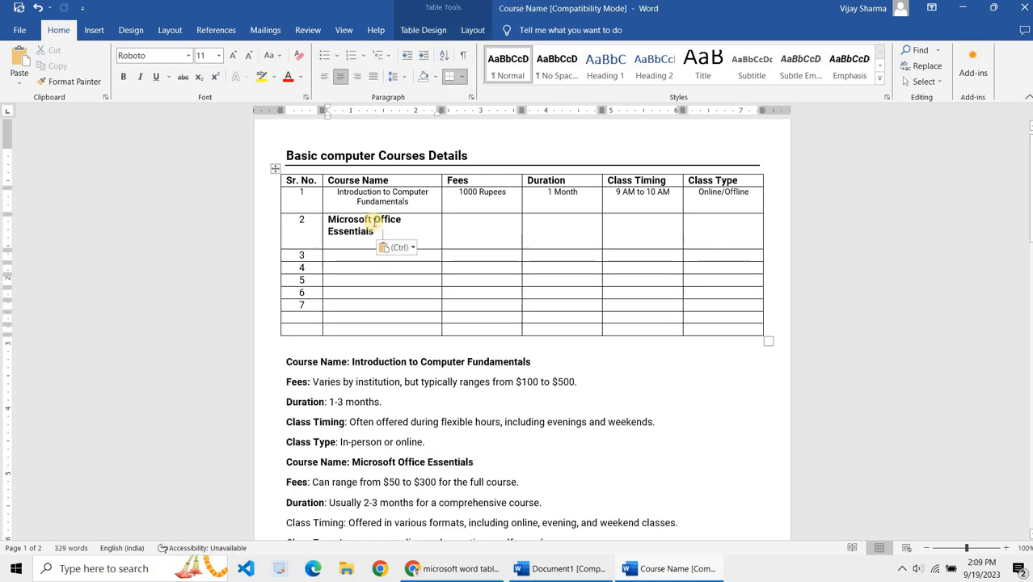
key(BackSpace)
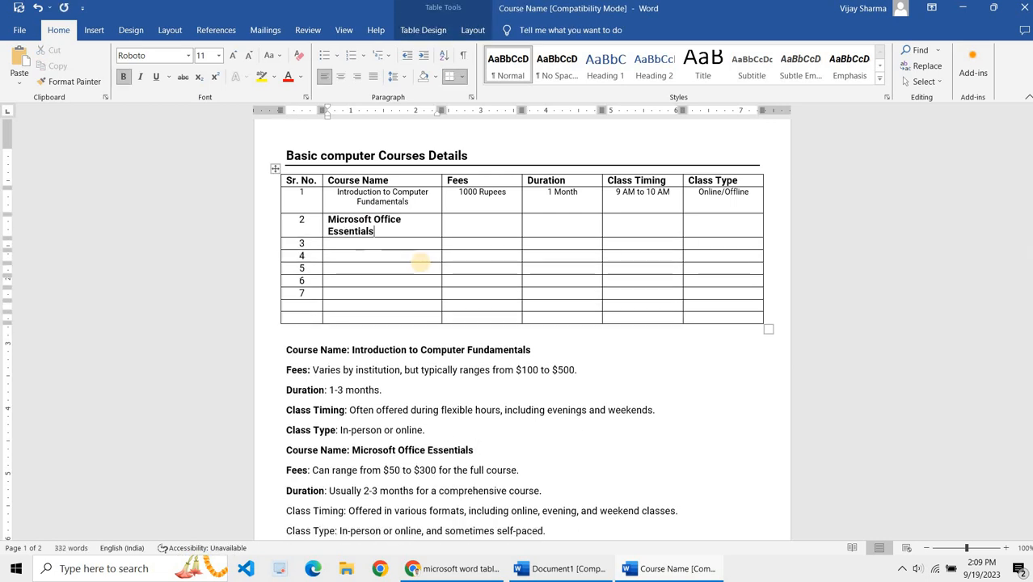
Step: Reduce both course names' font size to 9 pt and toggle their bold formatting
key(shift+Up)
key(shift+Up)
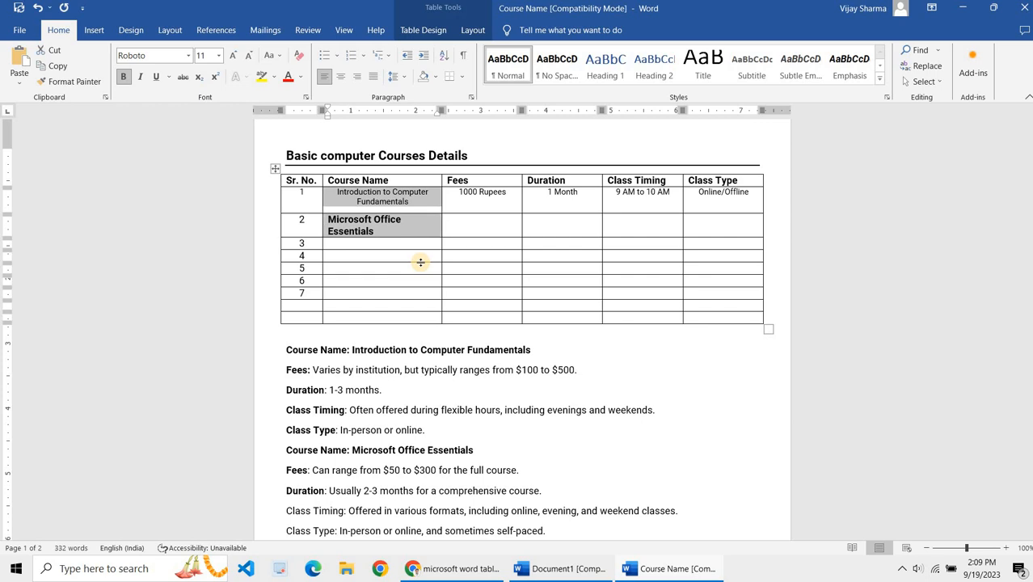
key(ctrl+[)
key(ctrl+[)
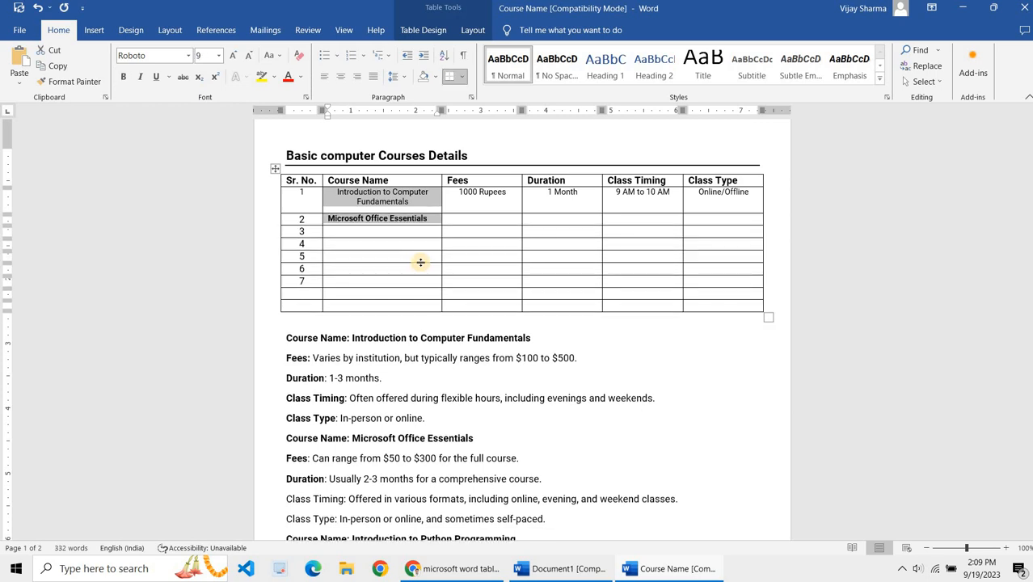
key(ctrl+b)
Step: Enter 1100 Rupees as the fee and 2 Months as the duration for the second course
key(Tab)
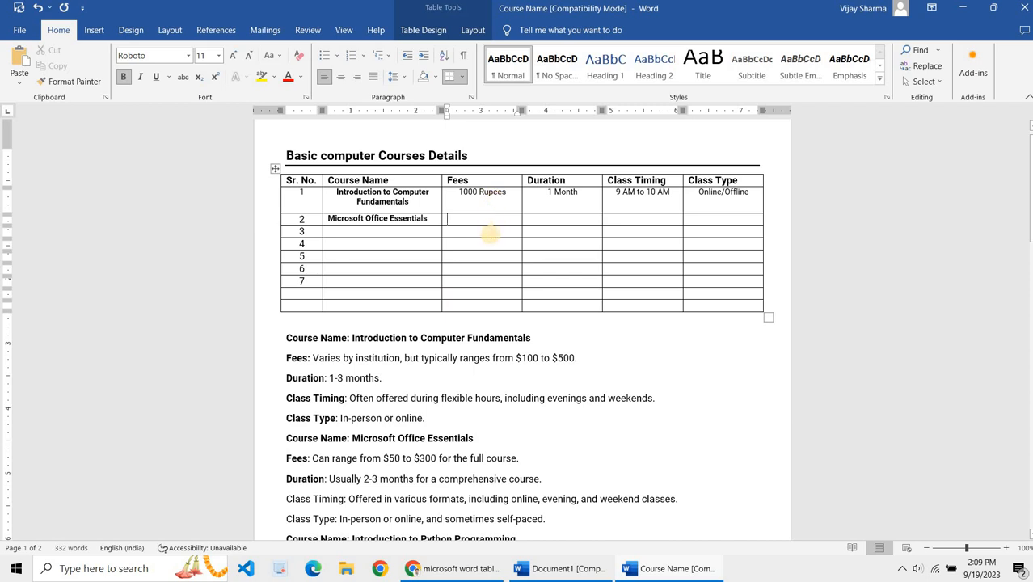
text(1)
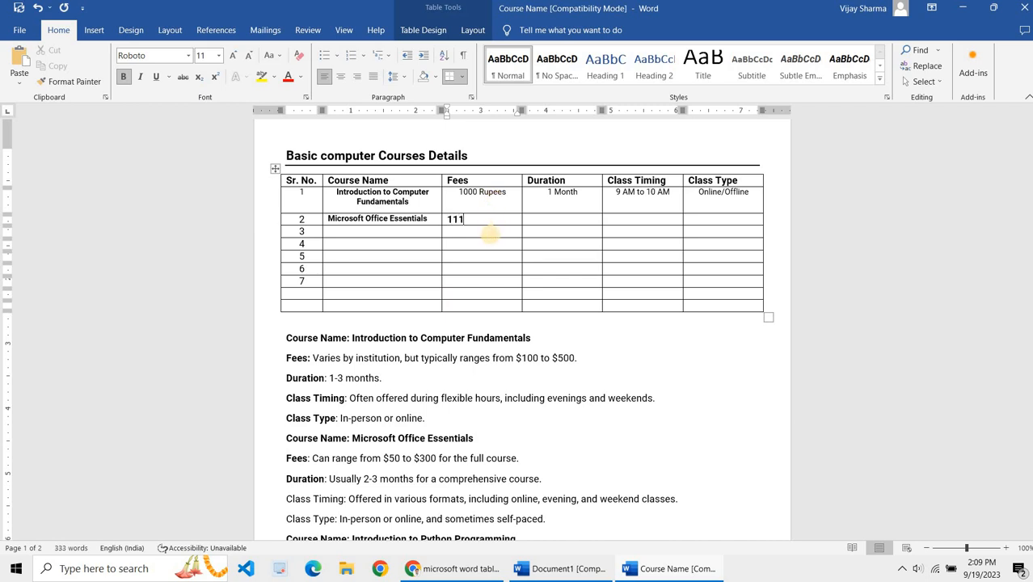
text(100 Rupees)
key(Tab)
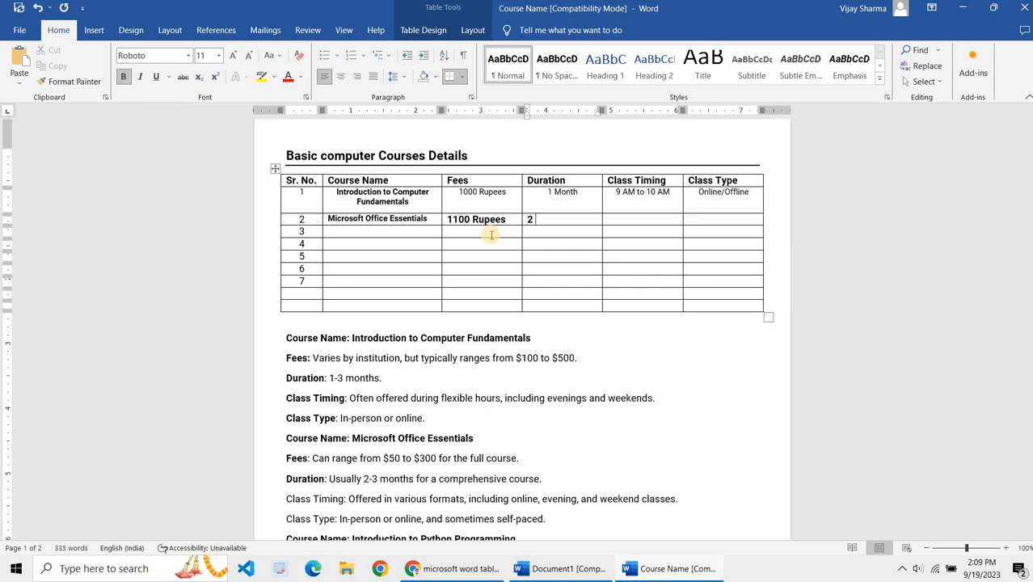
text(2 Months)
key(Tab)
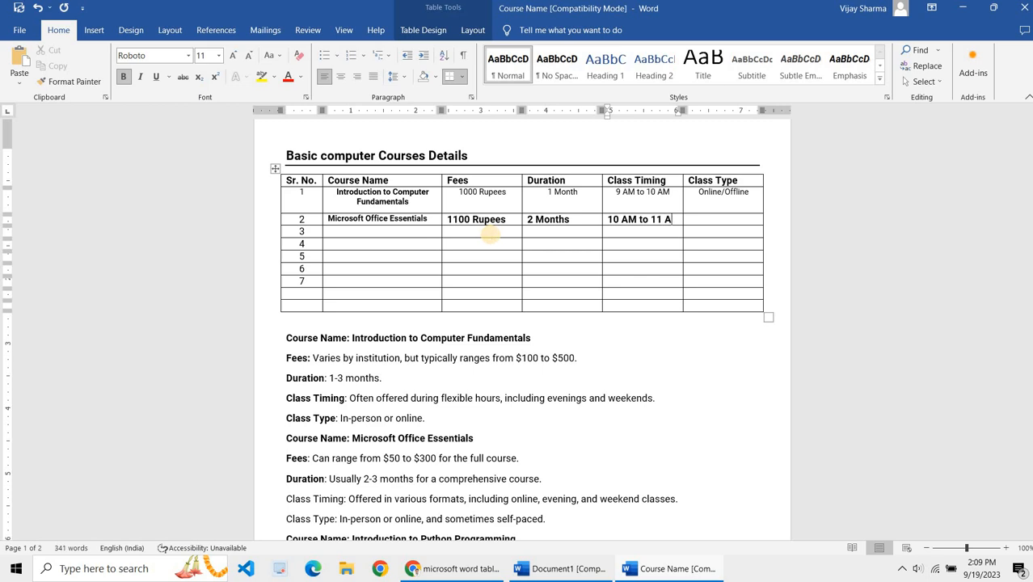
Step: Enter 10 AM to 11AM as the class timing and Offline (1:1) as the class type for the second course
text(M)
key(BackSpace)
key(BackSpace)
key(Tab)
text(Offline)
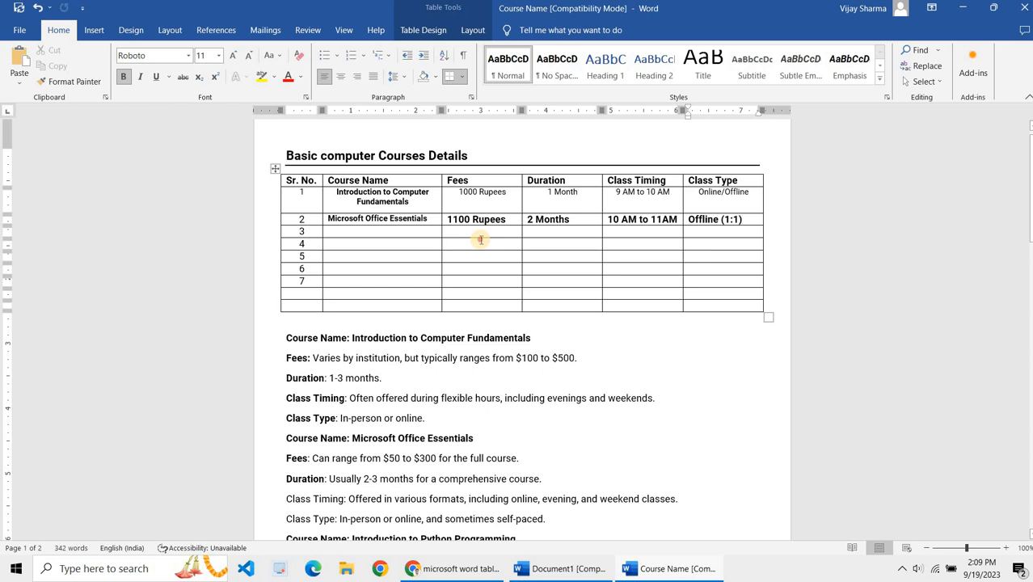
Step: Remove the bold formatting from the second course row
click(480, 239)
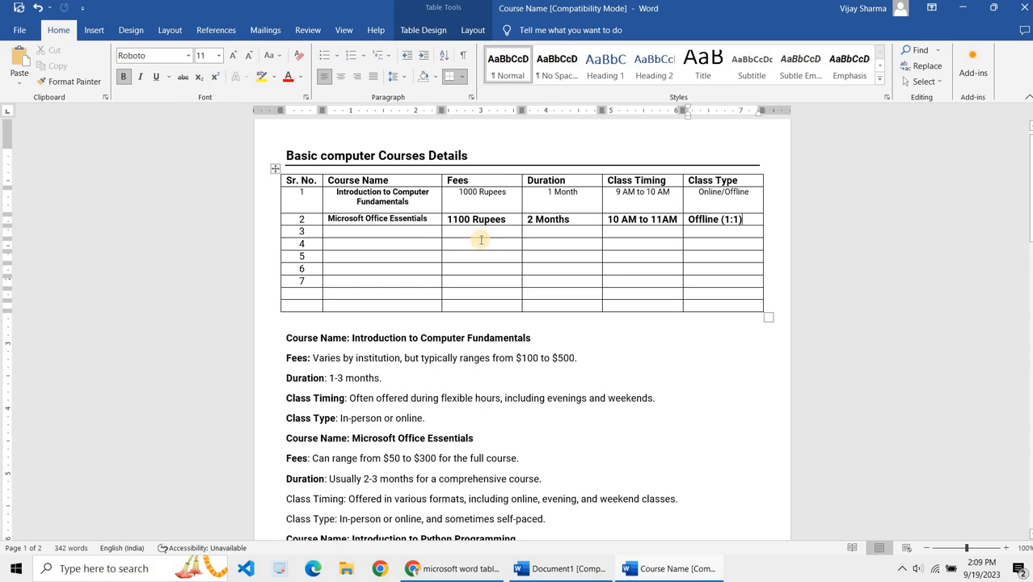
click(412, 231)
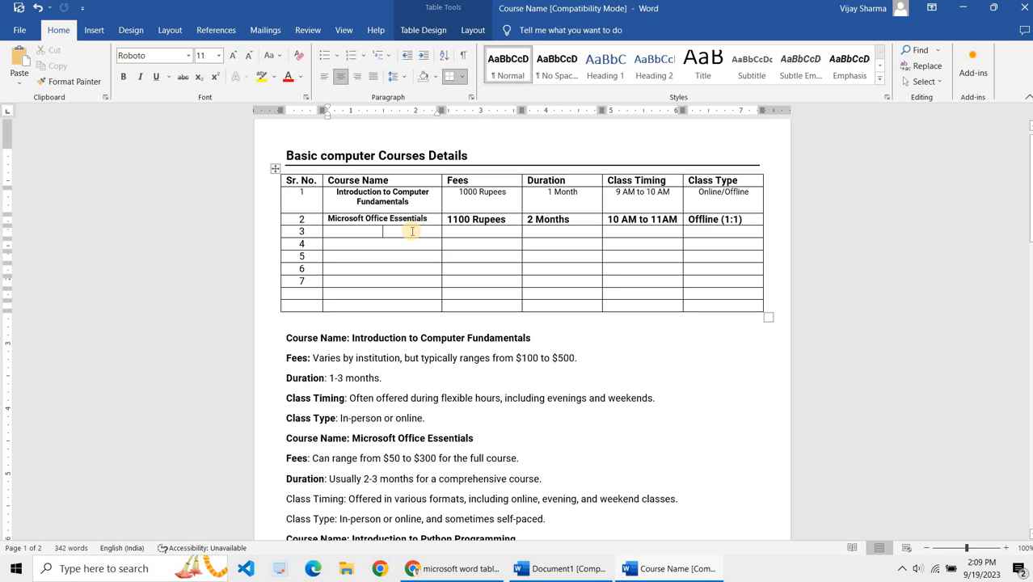
scroll(412, 231, down, 1)
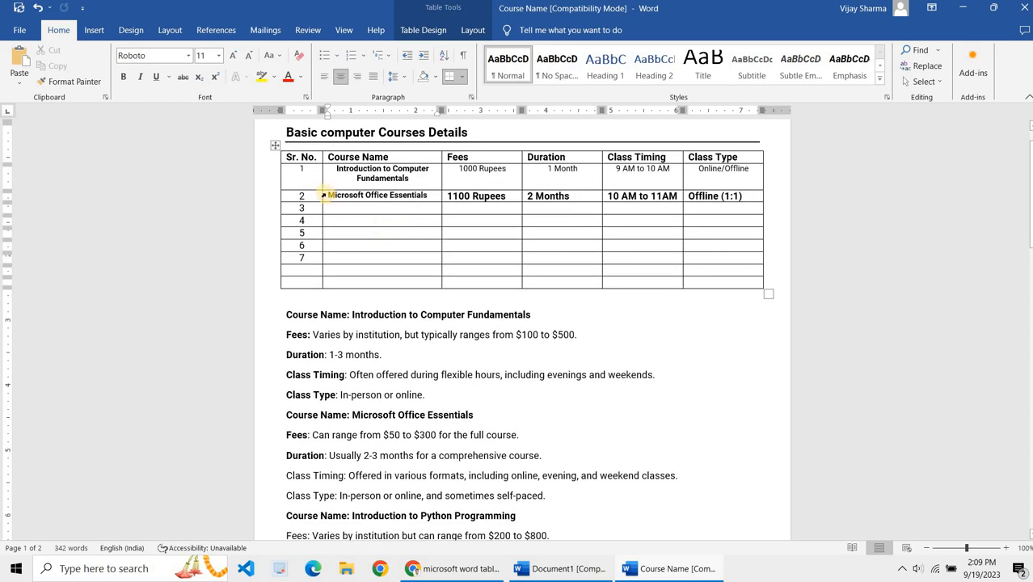
mouse_move(330, 195)
mouse_down()
mouse_move(546, 214)
mouse_move(717, 214)
mouse_move(740, 194)
mouse_up()
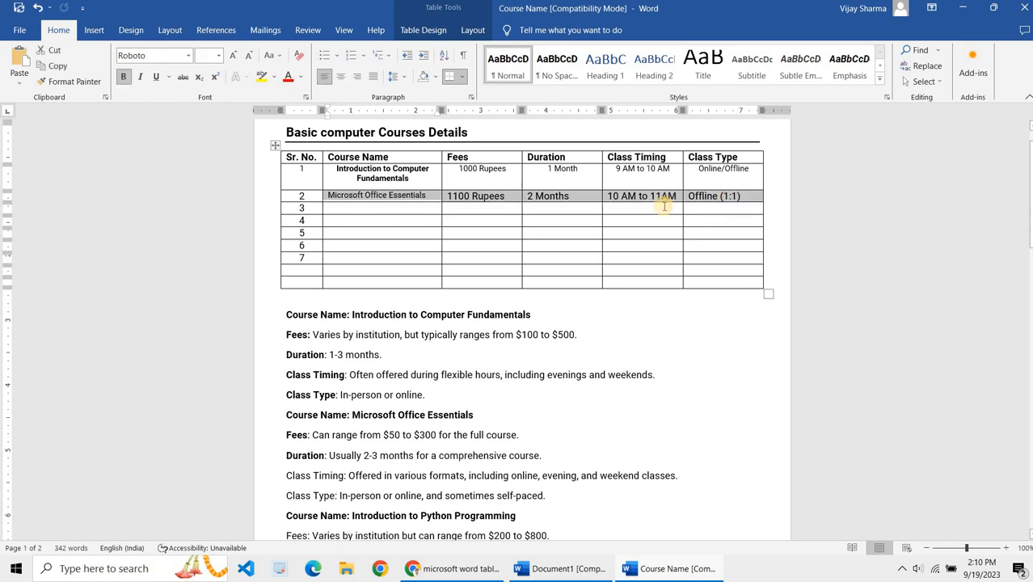
click(598, 210)
scroll(598, 210, up, 1)
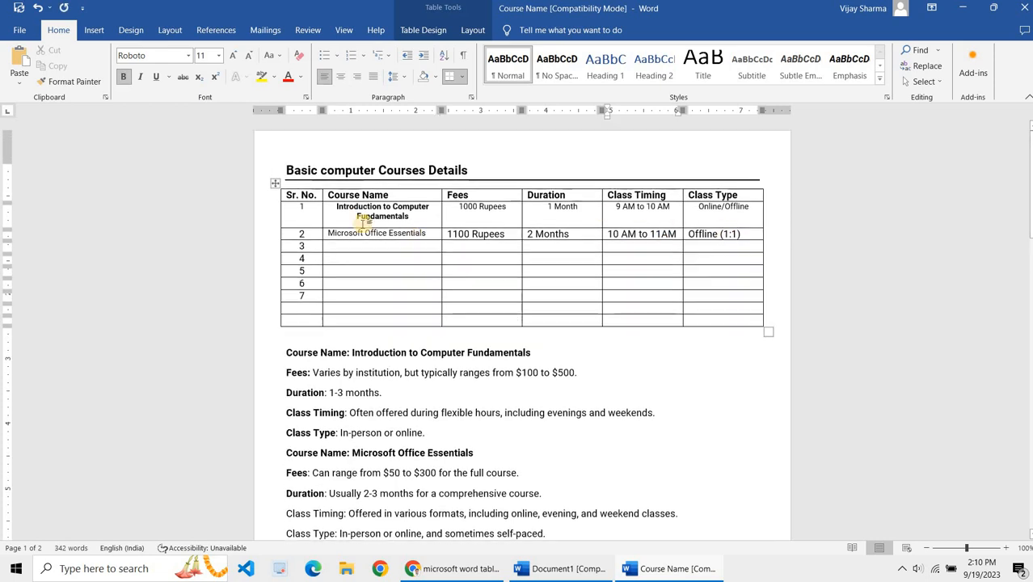
Step: Set the text of all table body rows to 10 pt without bold
click(357, 232)
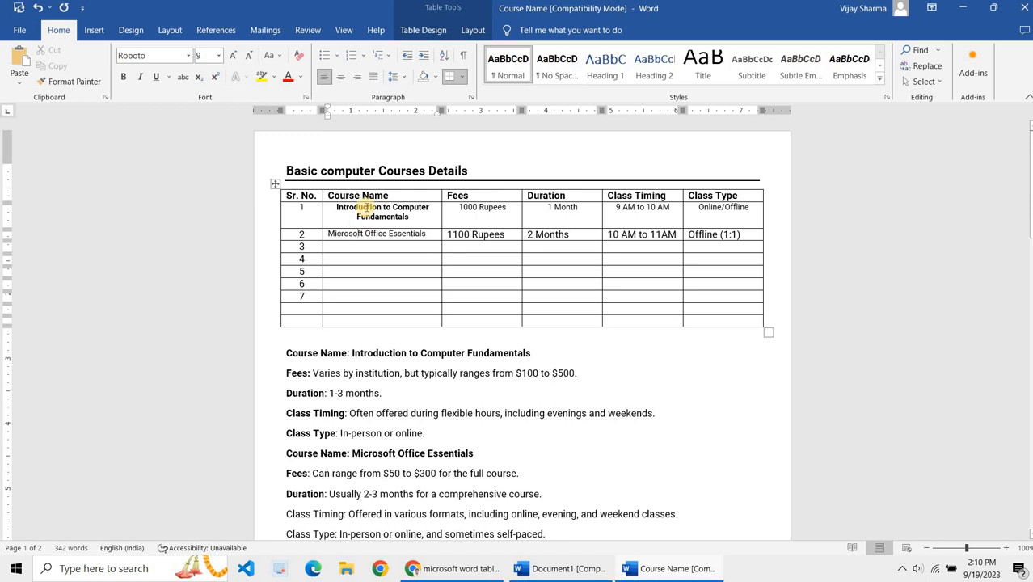
click(366, 208)
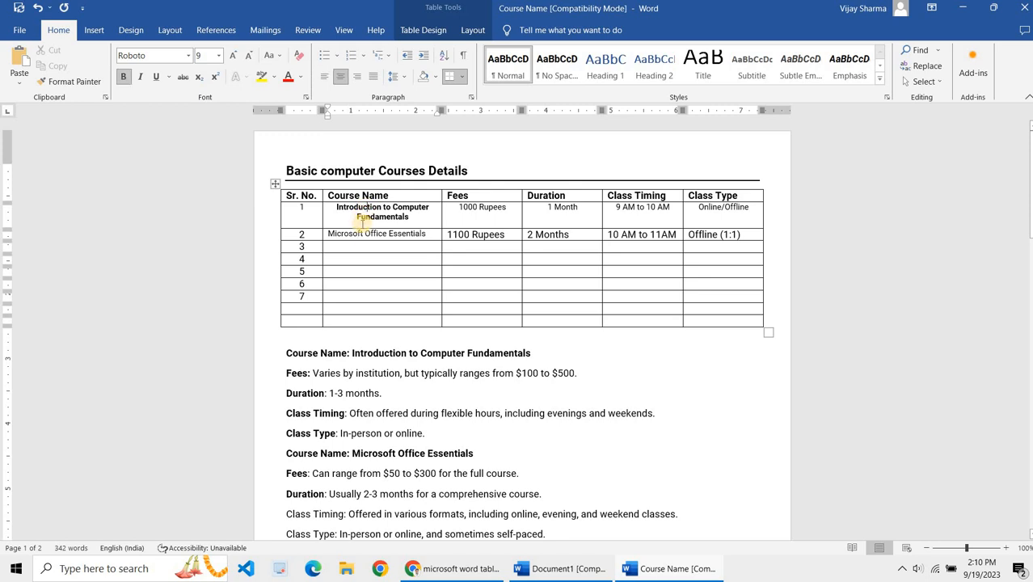
click(404, 236)
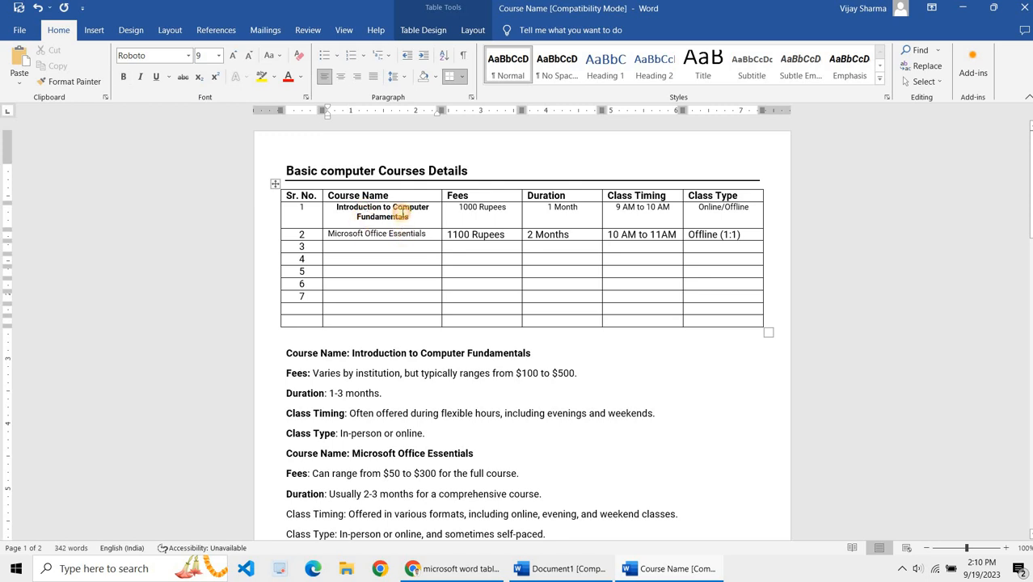
click(407, 215)
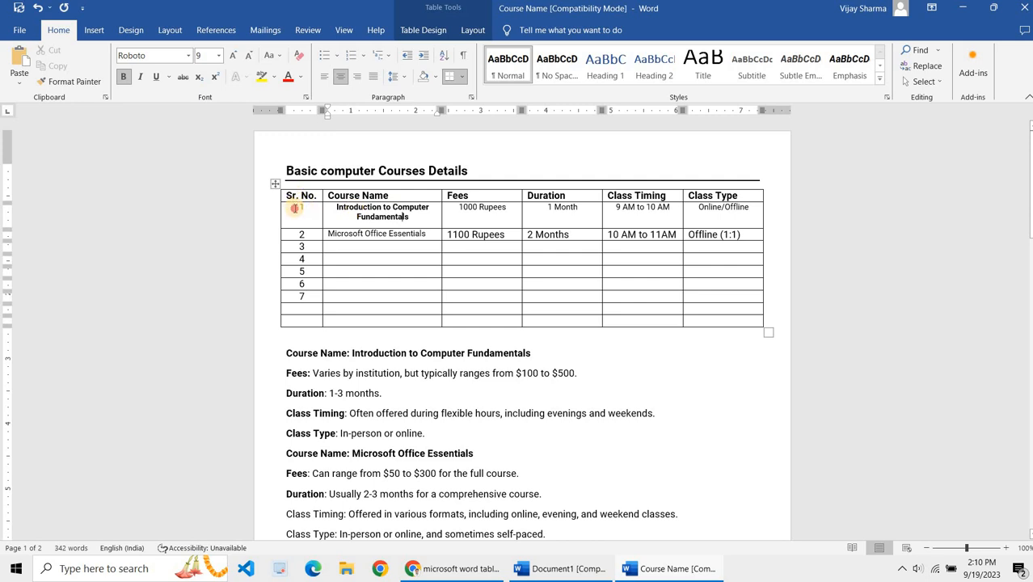
drag(299, 209, 495, 282)
drag(703, 311, 716, 313)
key(ctrl+b)
key(ctrl+b)
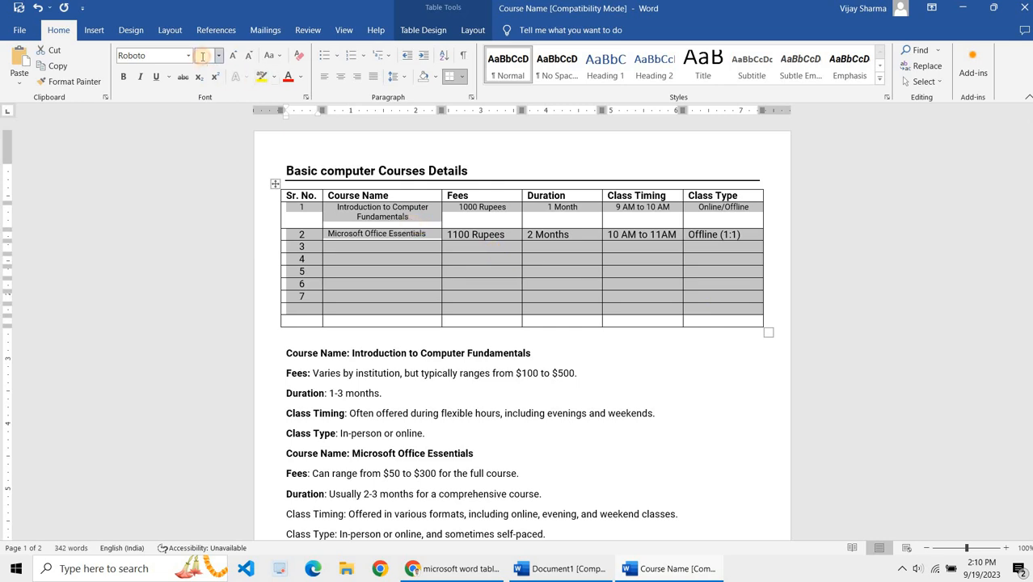
key(Return)
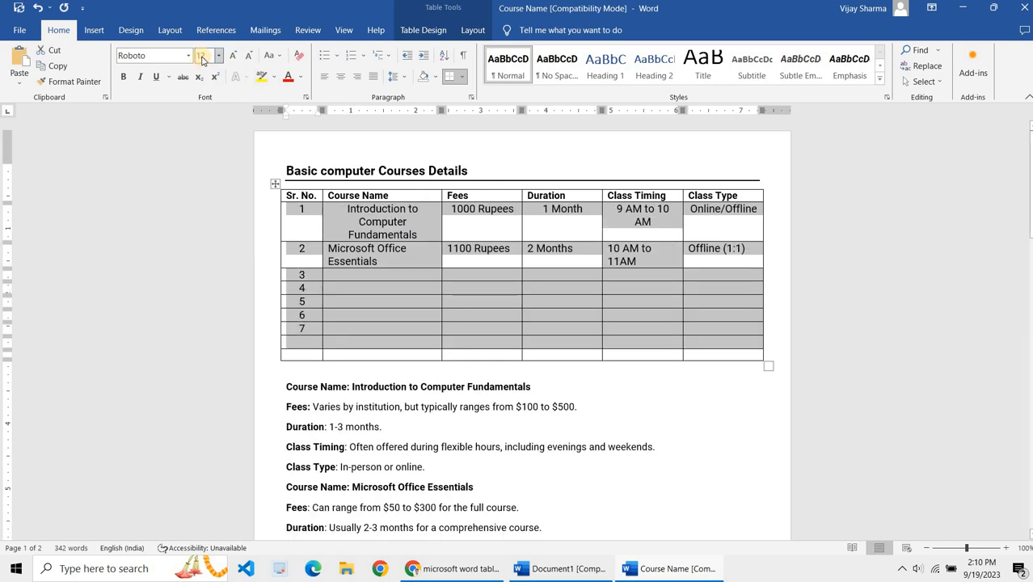
click(202, 57)
text(10)
key(Return)
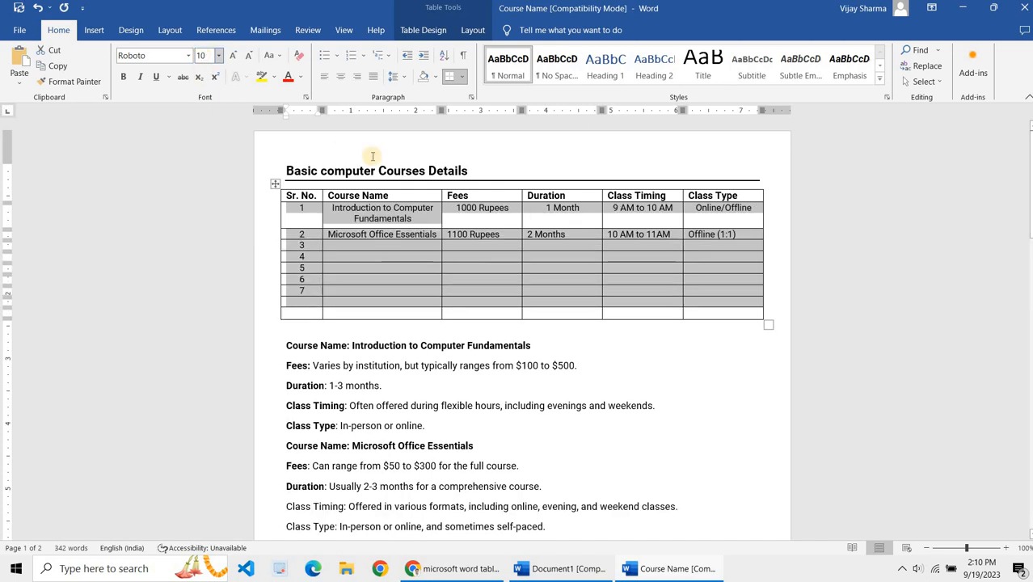
Step: Select the whole table and center all its cell contents horizontally and vertically
click(566, 196)
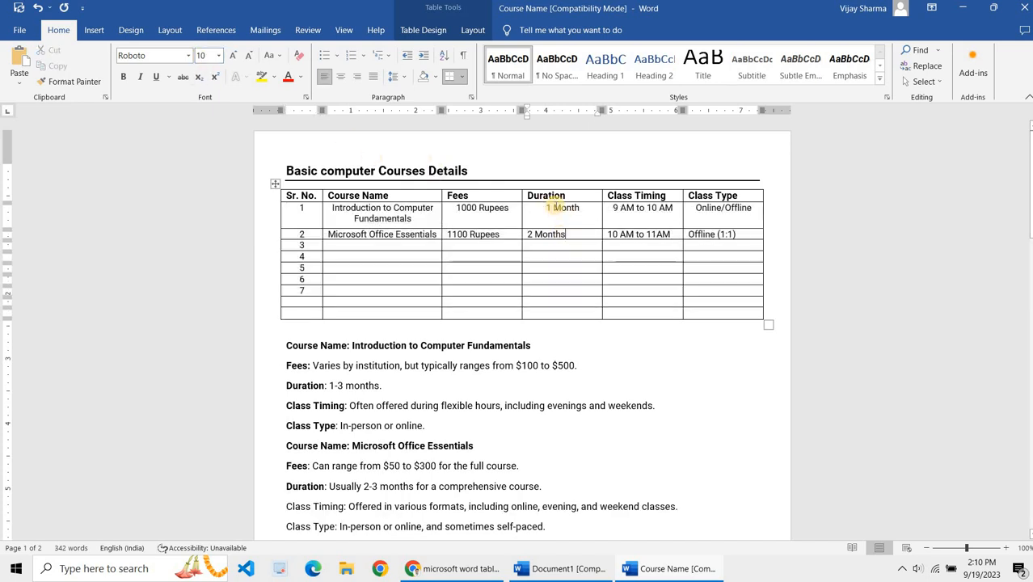
click(567, 193)
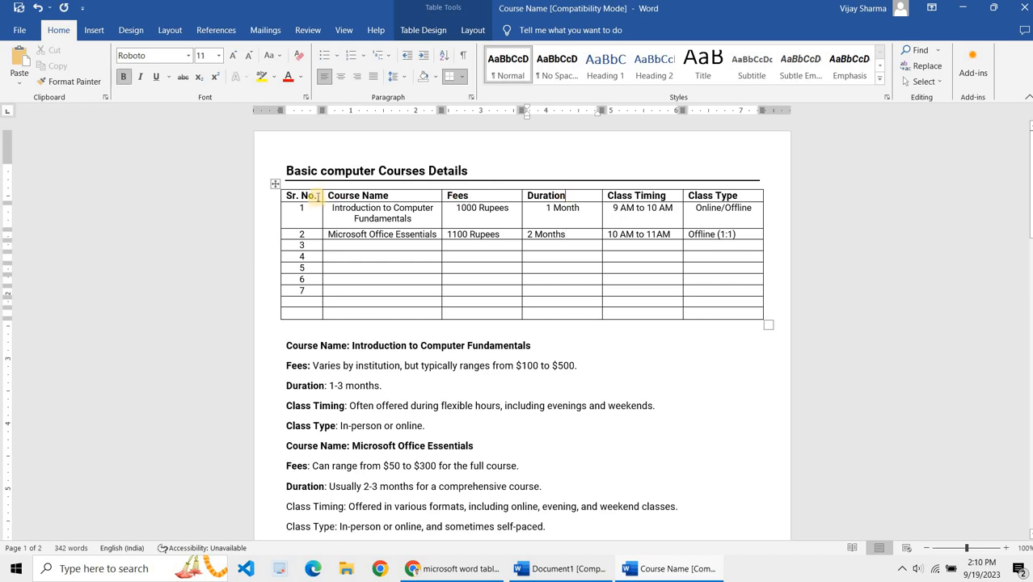
mouse_move(290, 196)
mouse_down()
mouse_move(381, 220)
mouse_move(589, 220)
mouse_move(747, 260)
mouse_move(750, 324)
mouse_move(746, 310)
mouse_up()
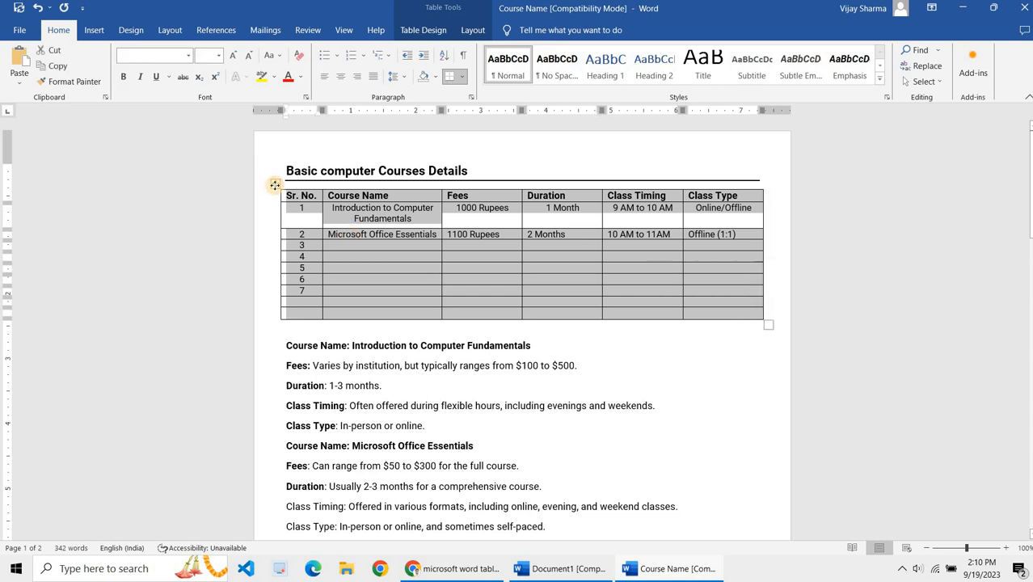
click(275, 185)
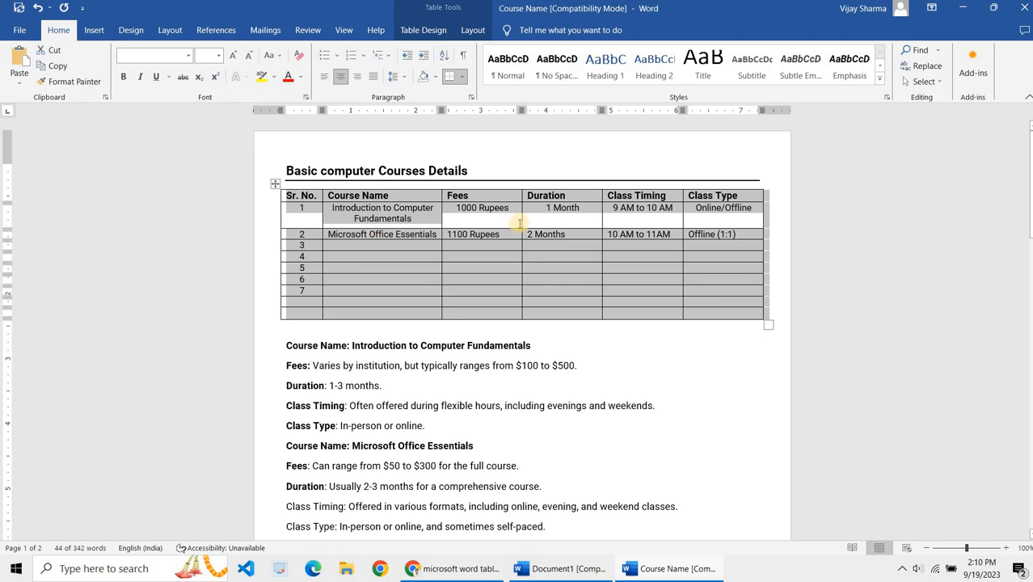
click(497, 237)
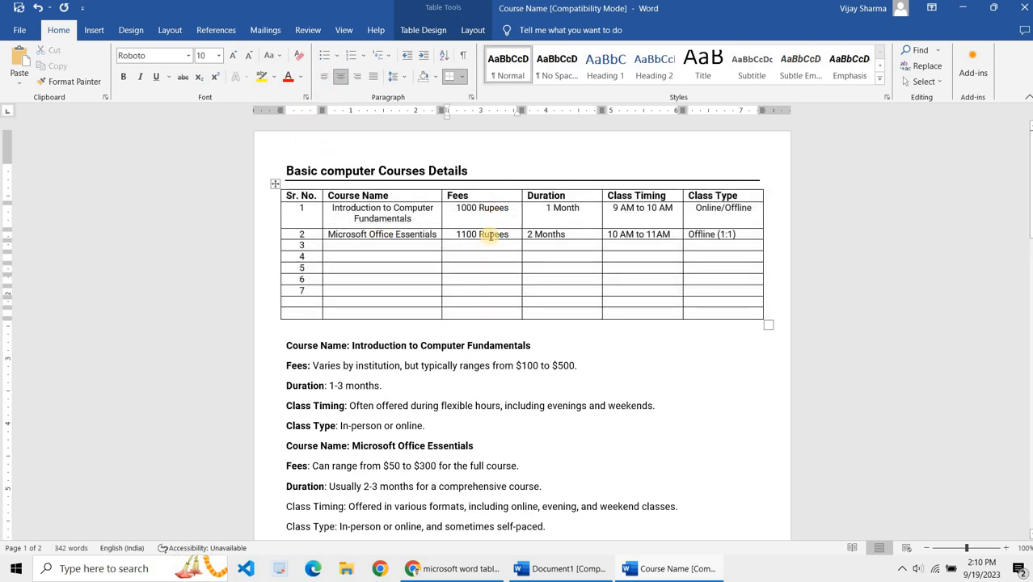
click(275, 181)
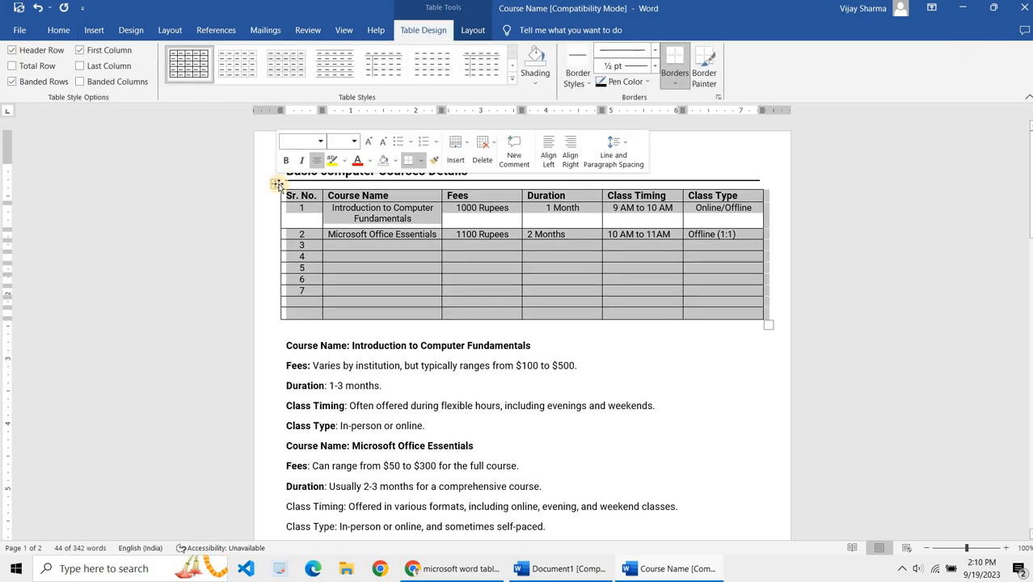
click(476, 30)
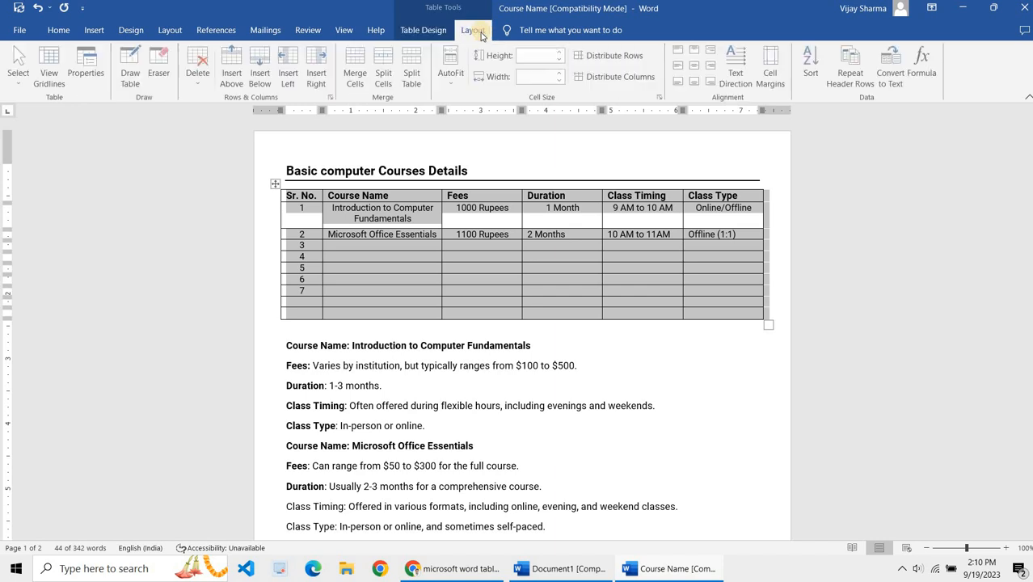
click(694, 66)
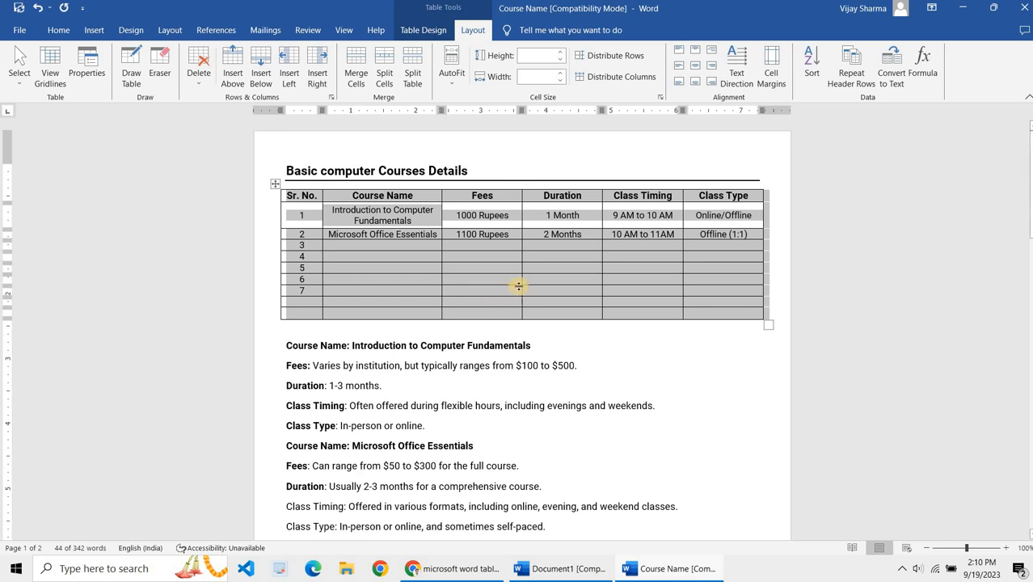
Step: Resize the table: make row 4 taller, widen the Fees column, and narrow the Duration and Class Timing columns
click(491, 278)
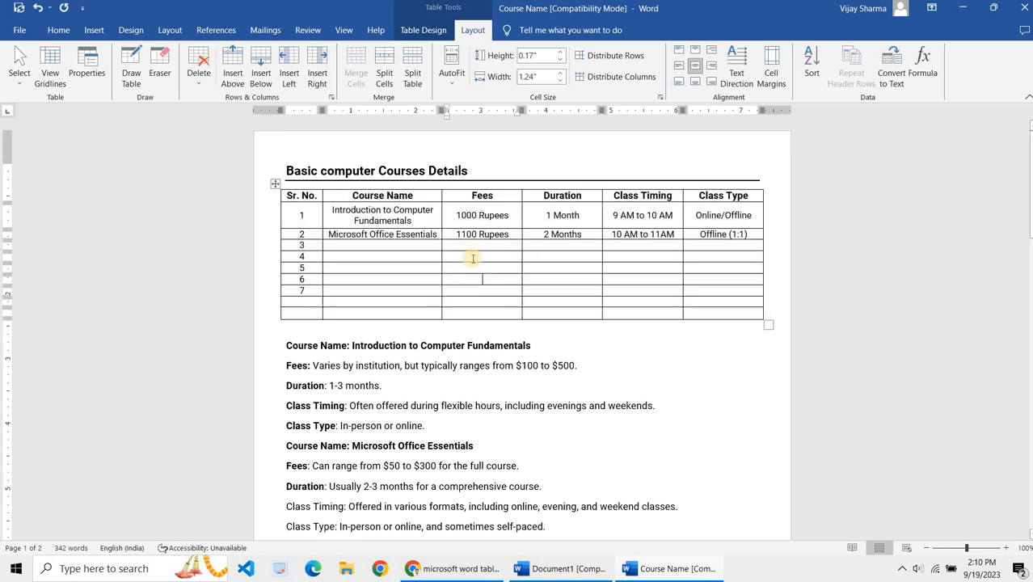
drag(472, 261, 472, 309)
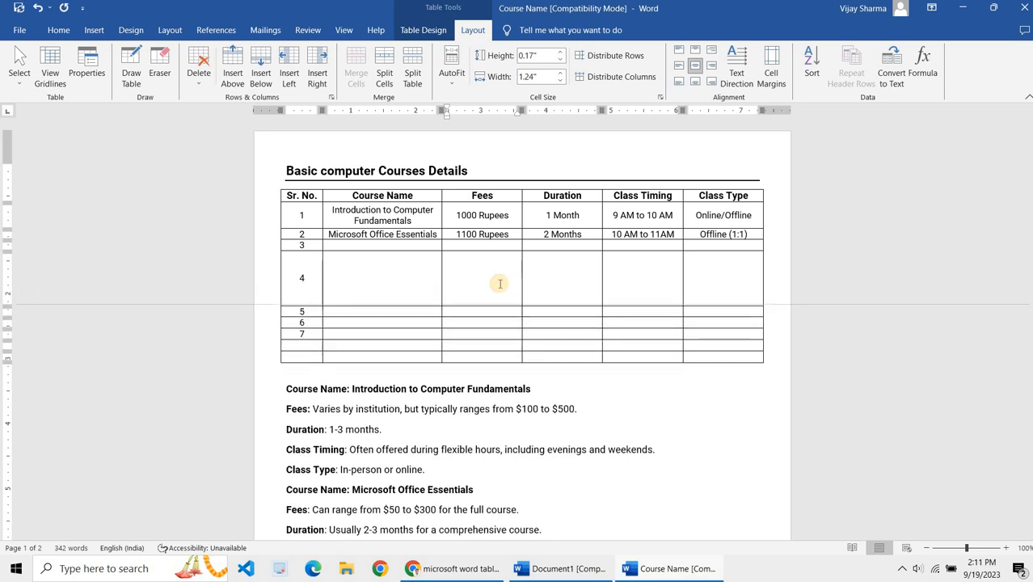
drag(521, 279, 571, 278)
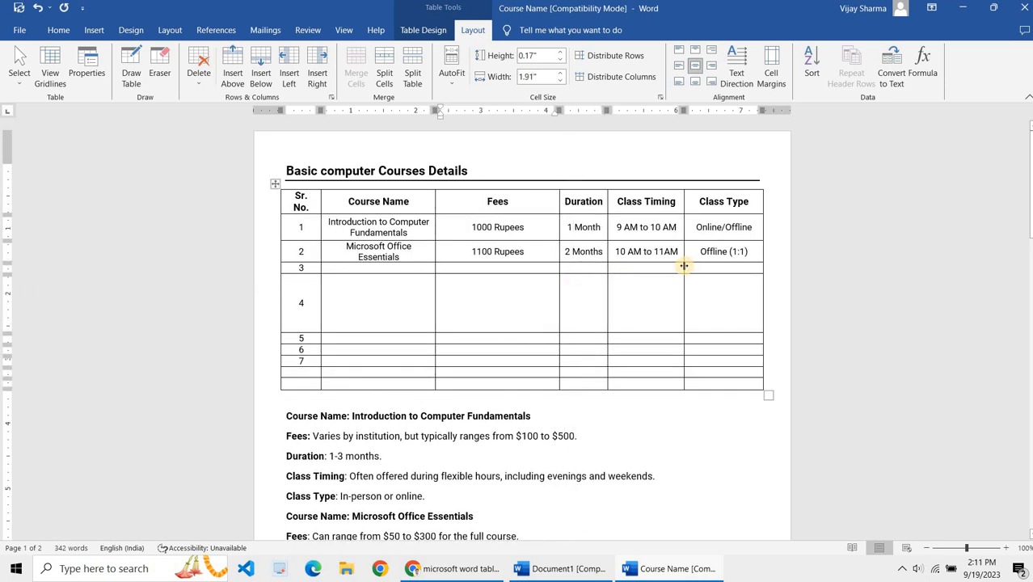
drag(684, 268, 659, 272)
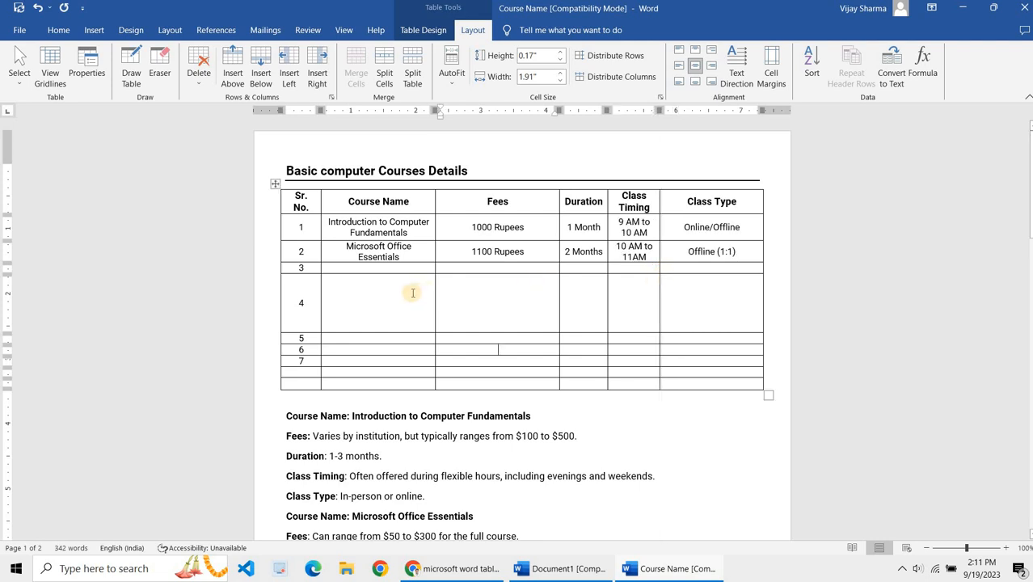
Step: Select the whole table and distribute its rows evenly
click(274, 186)
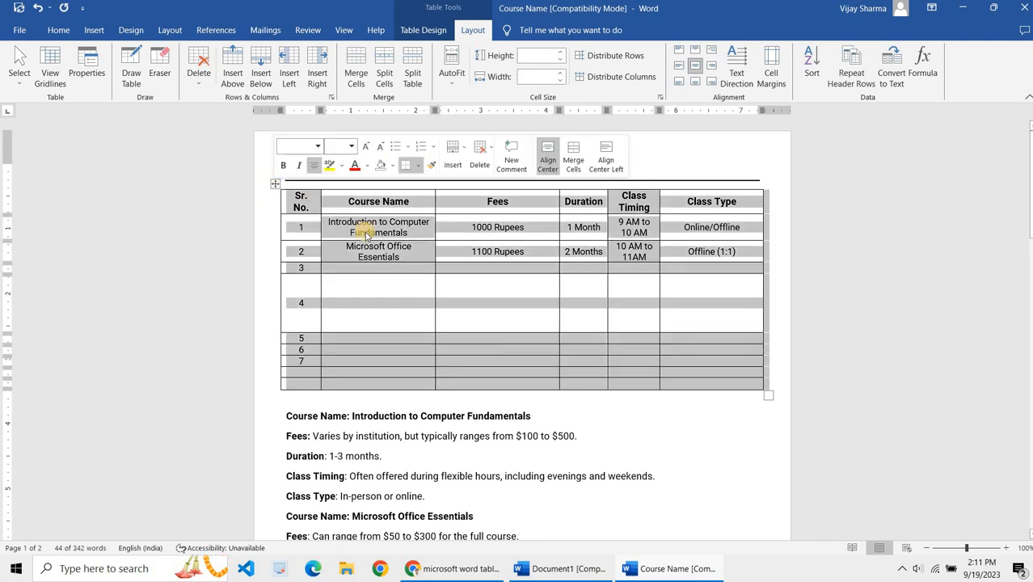
click(366, 235)
drag(289, 199, 721, 203)
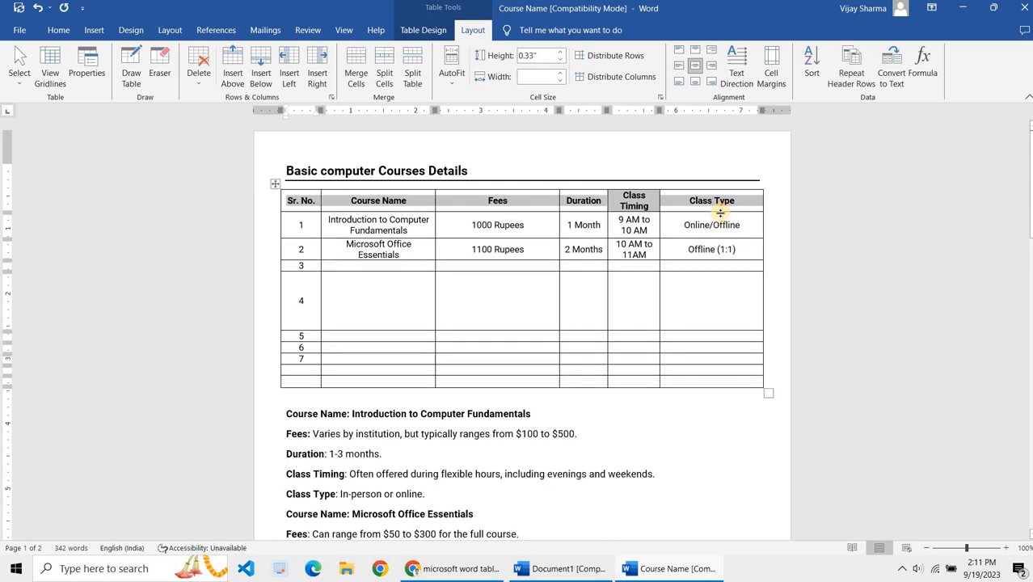
click(714, 225)
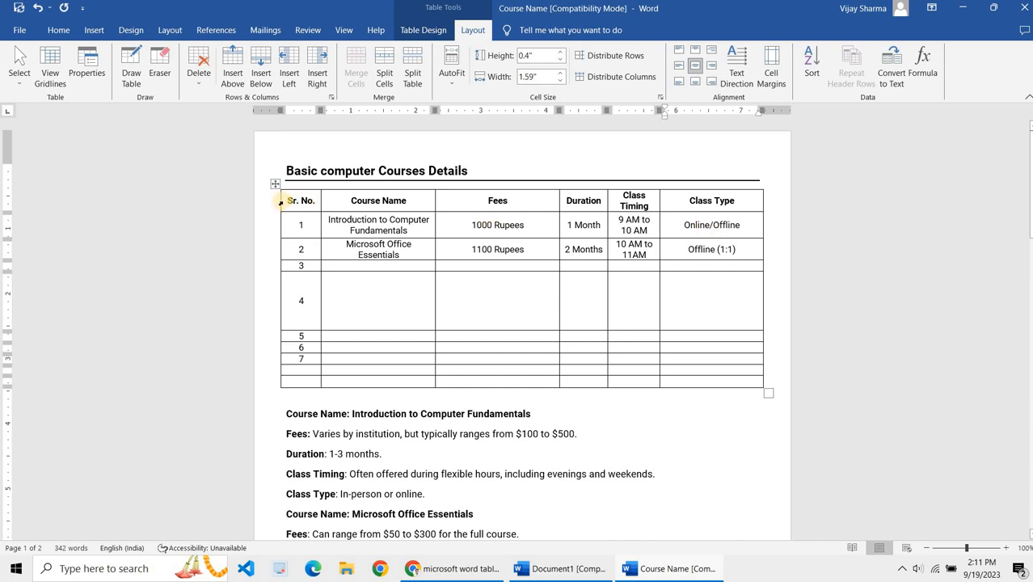
drag(281, 202, 722, 200)
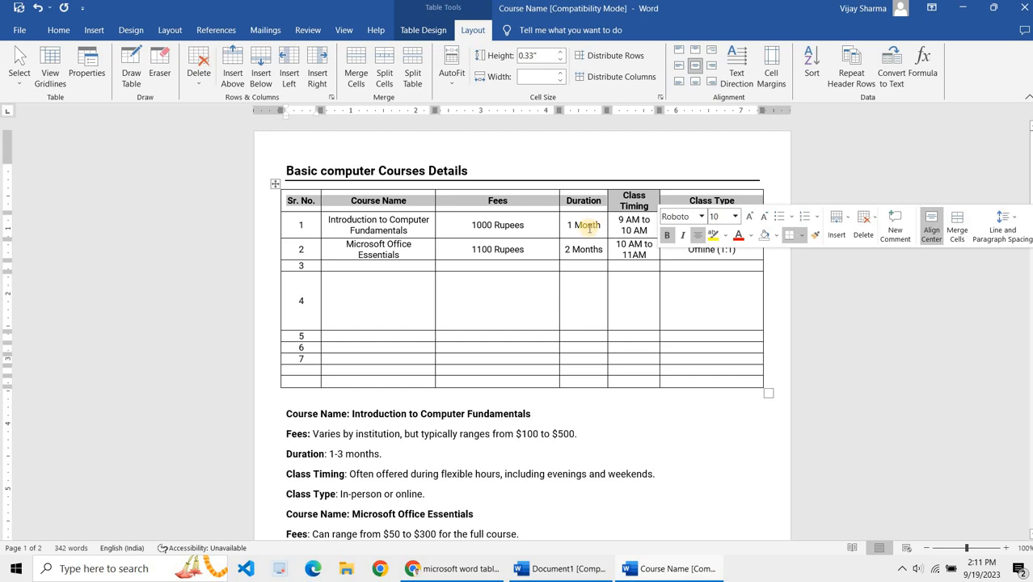
click(275, 185)
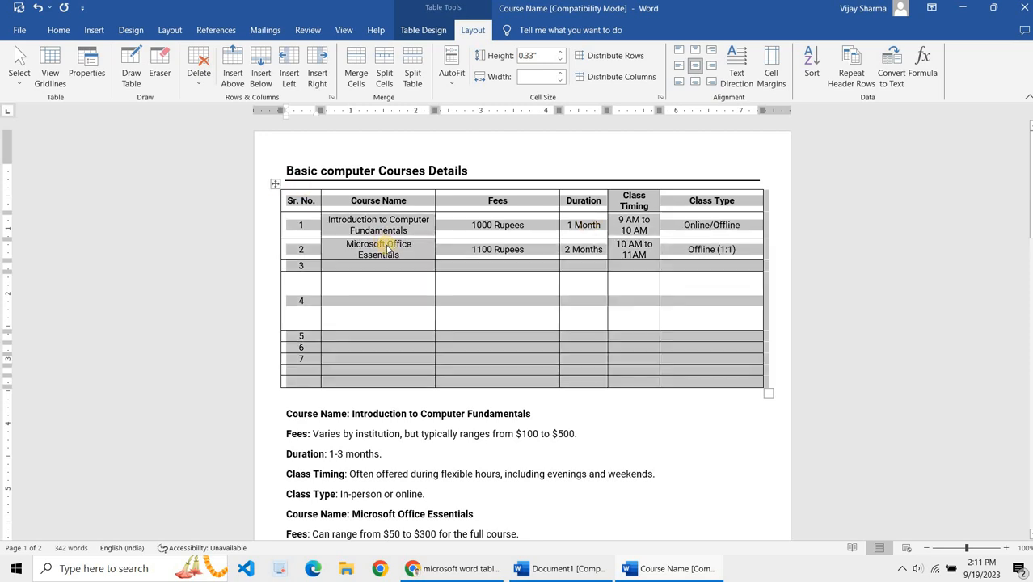
click(386, 246)
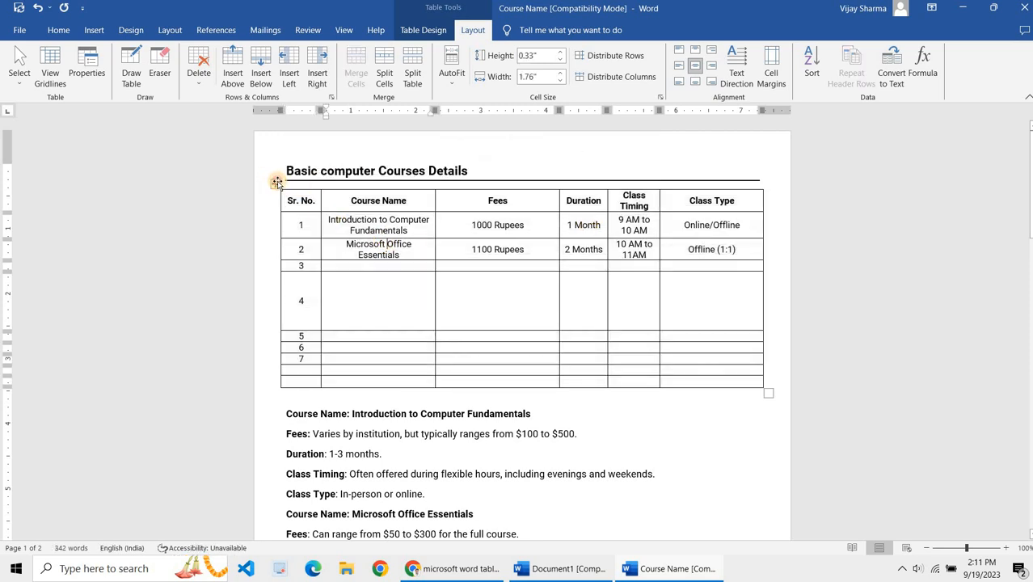
click(276, 183)
click(349, 229)
click(273, 186)
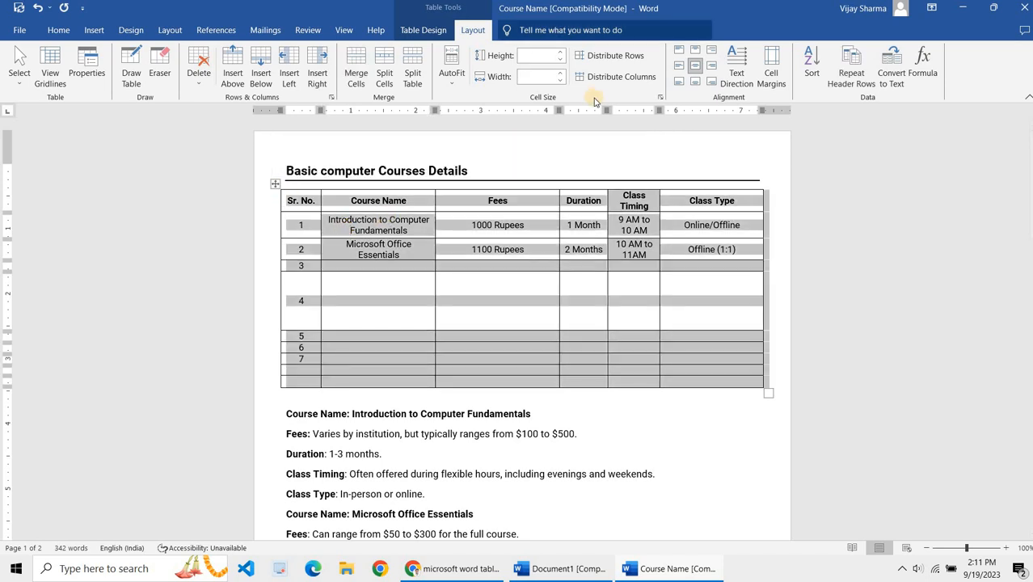
click(573, 297)
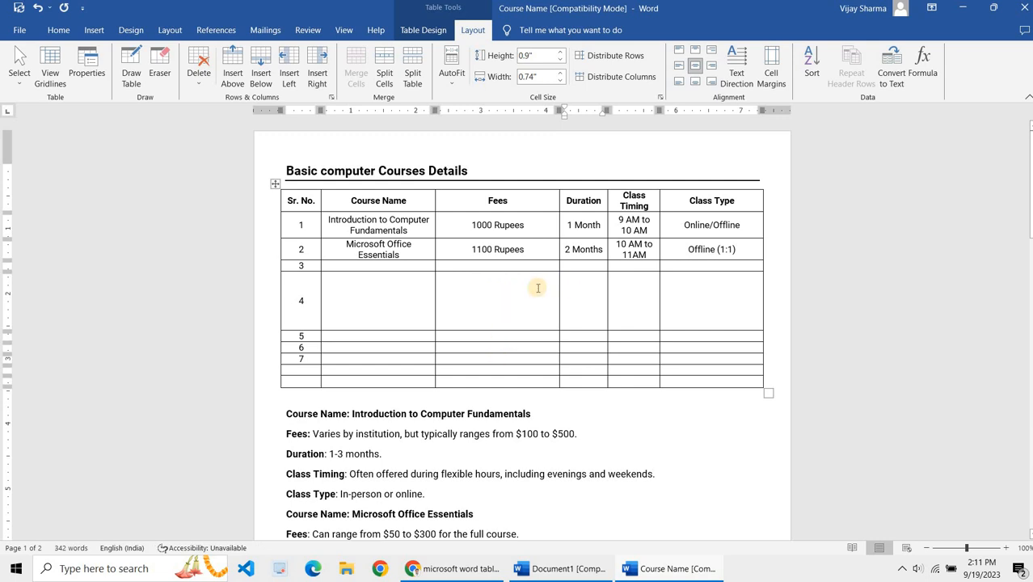
click(275, 185)
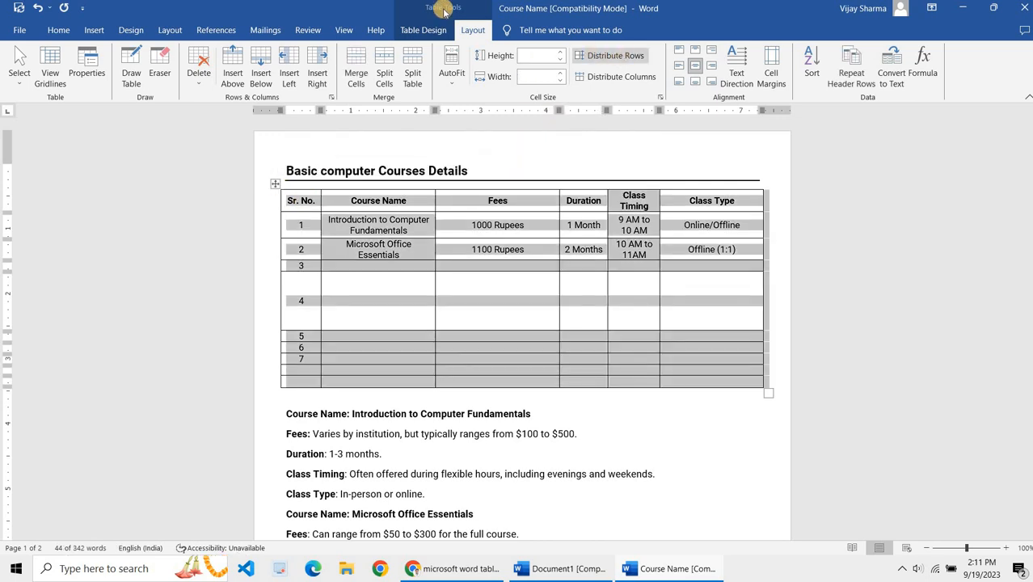
click(640, 63)
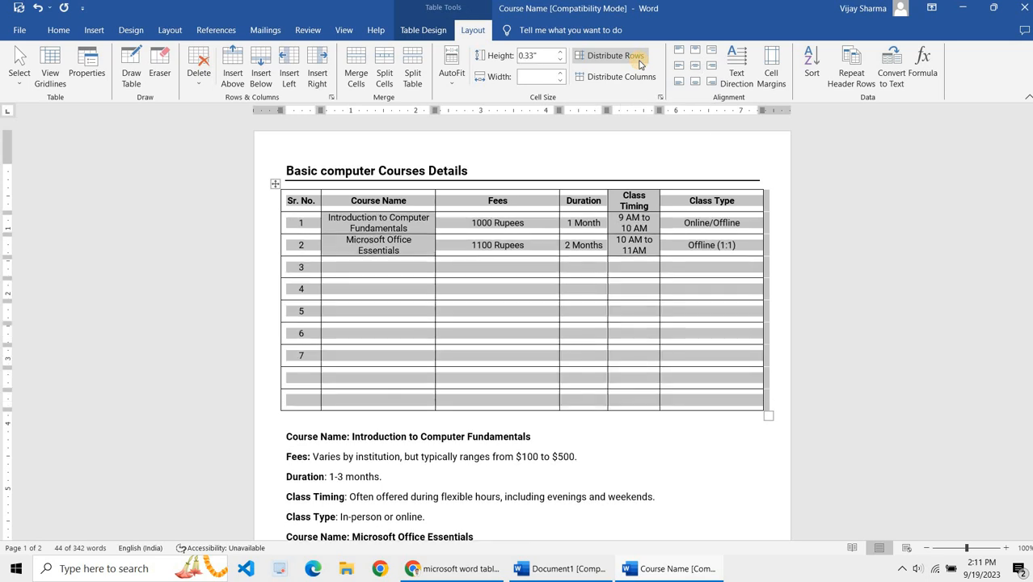
click(546, 237)
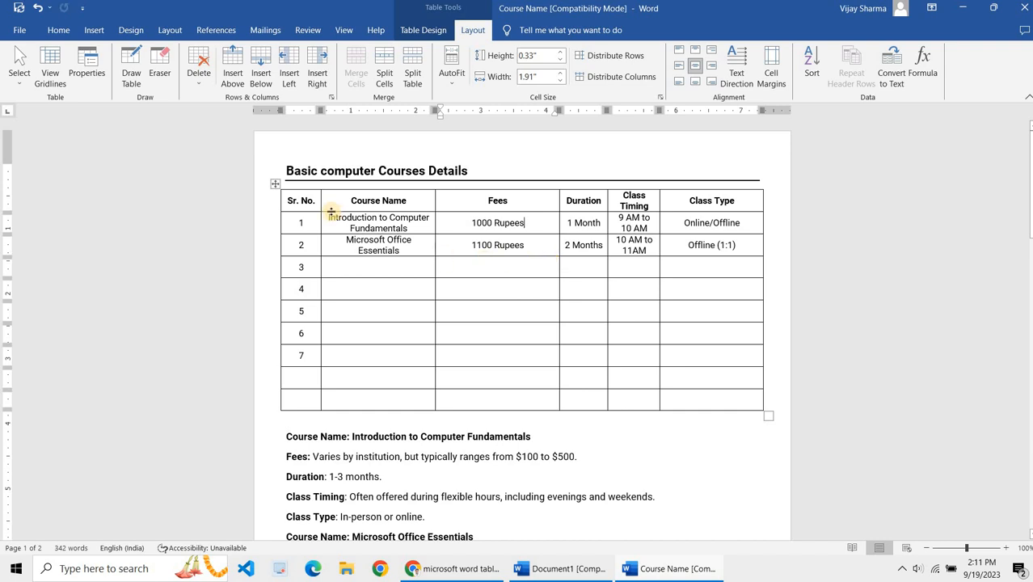
Step: Distribute the table's columns evenly
click(273, 184)
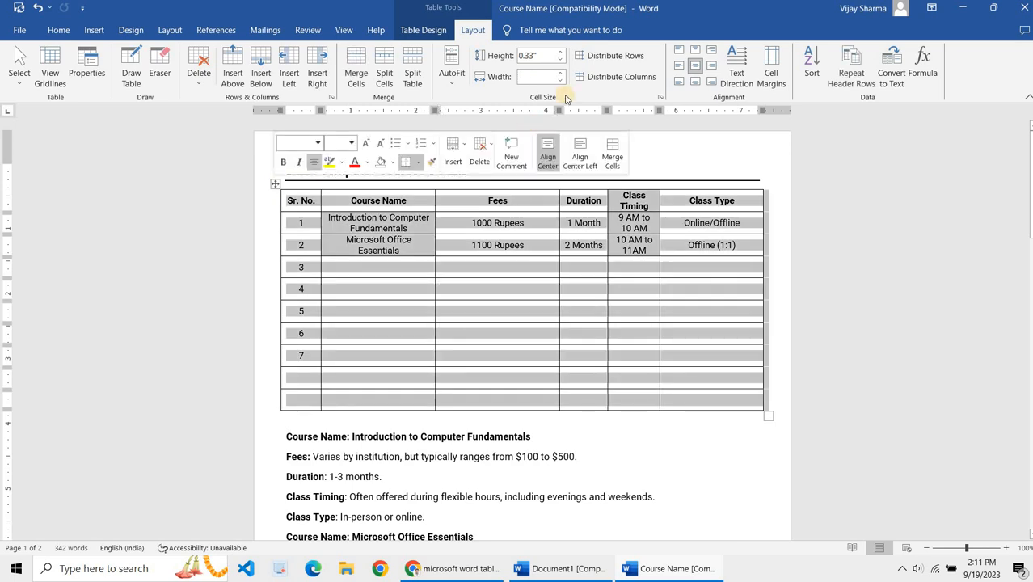
click(608, 77)
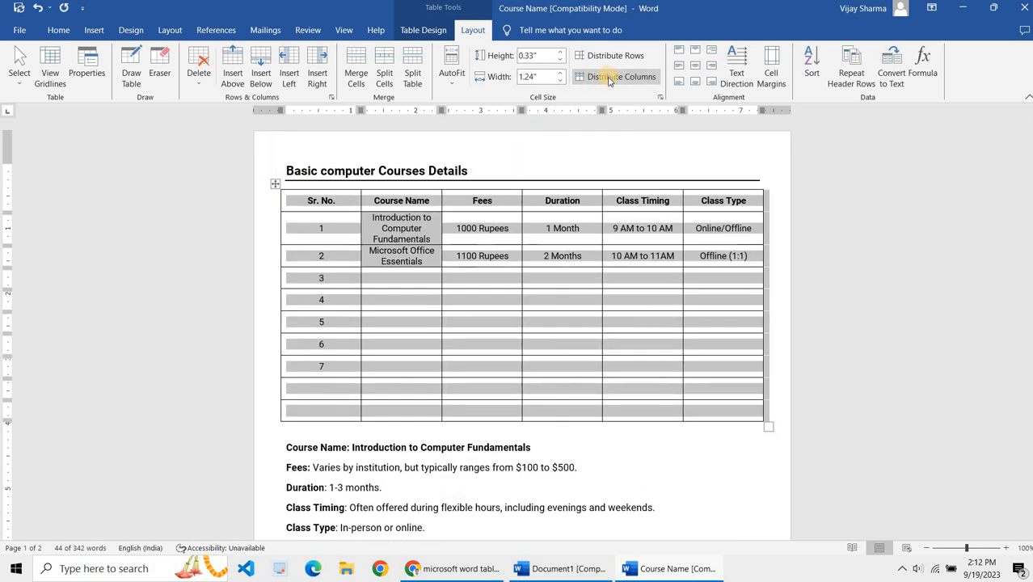
click(502, 279)
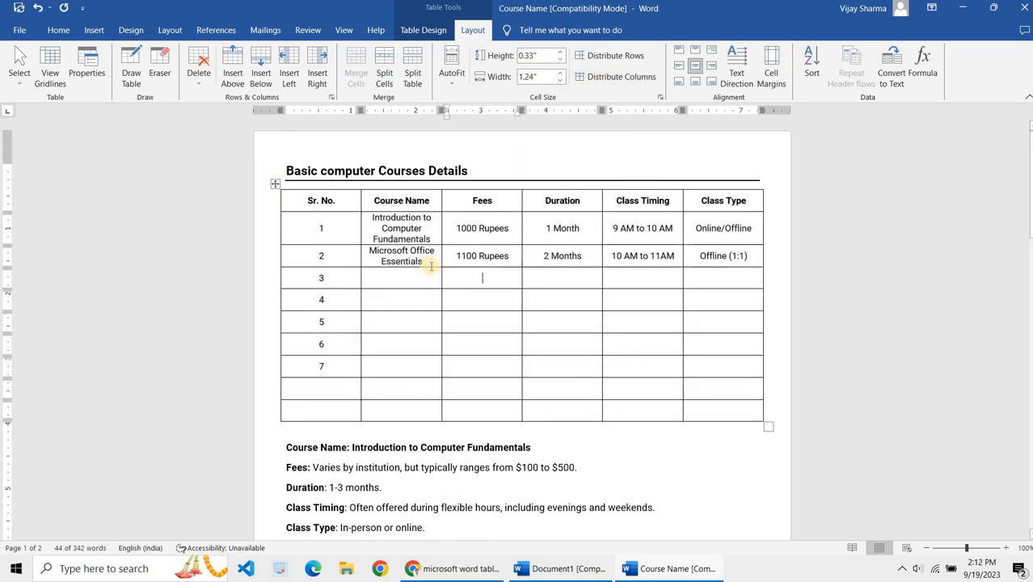
Step: Make the second course row taller by lowering its bottom border
mouse_move(429, 267)
mouse_down()
mouse_move(432, 297)
mouse_move(428, 278)
mouse_up()
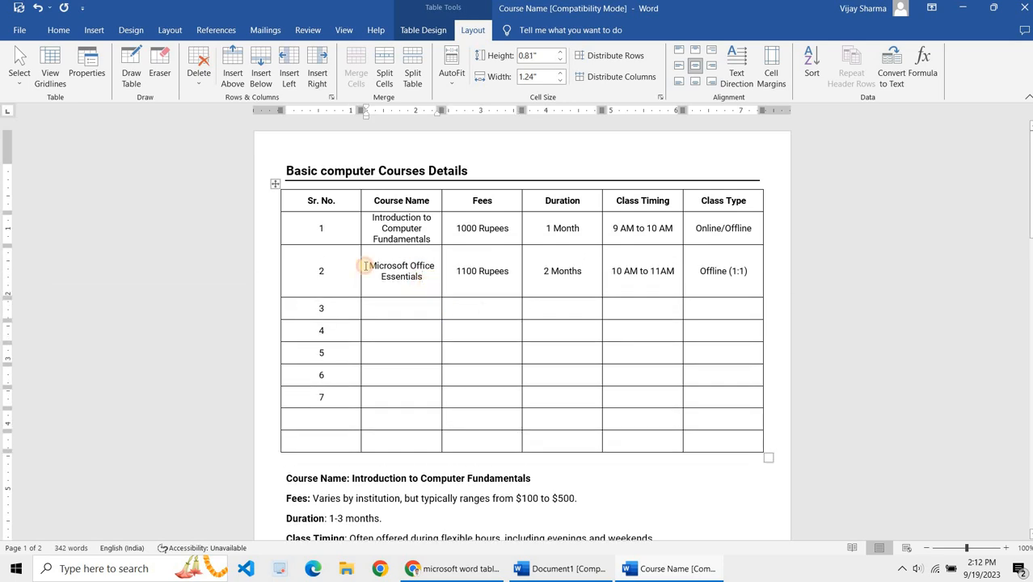
Step: Try bottom, top, right and left cell alignments on the second row's number and course name cells, returning to center
drag(380, 254, 339, 269)
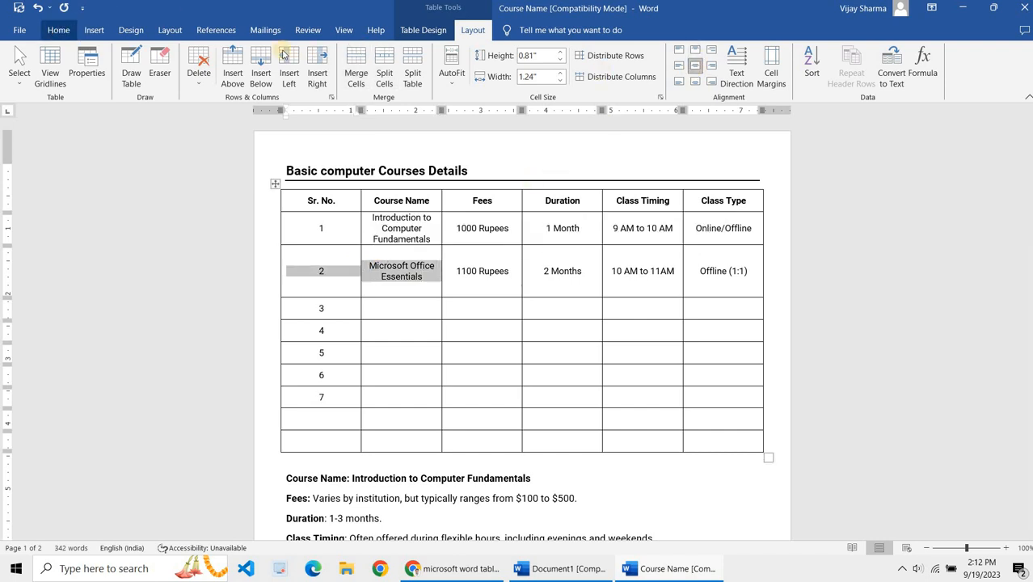
click(57, 31)
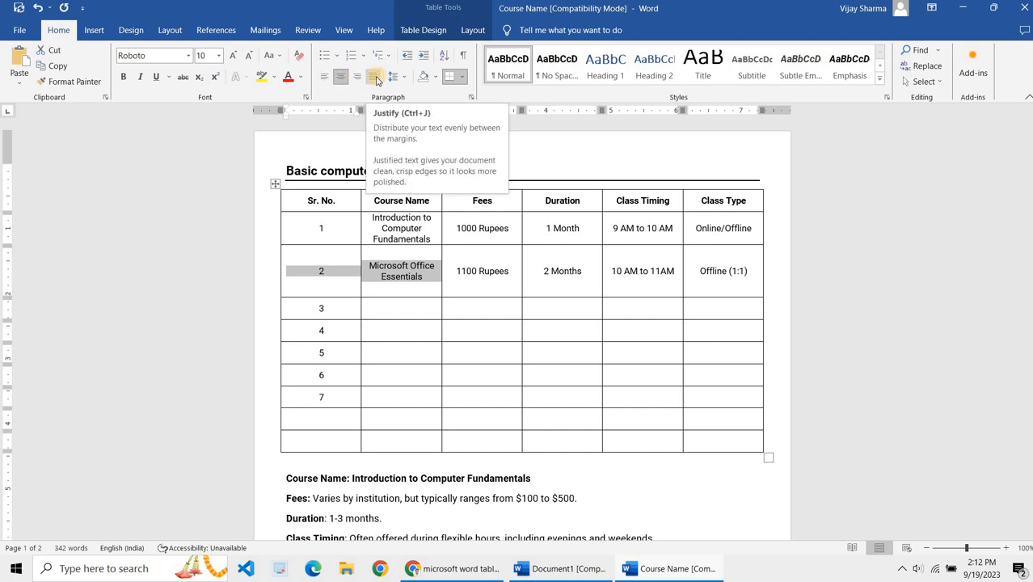
click(472, 30)
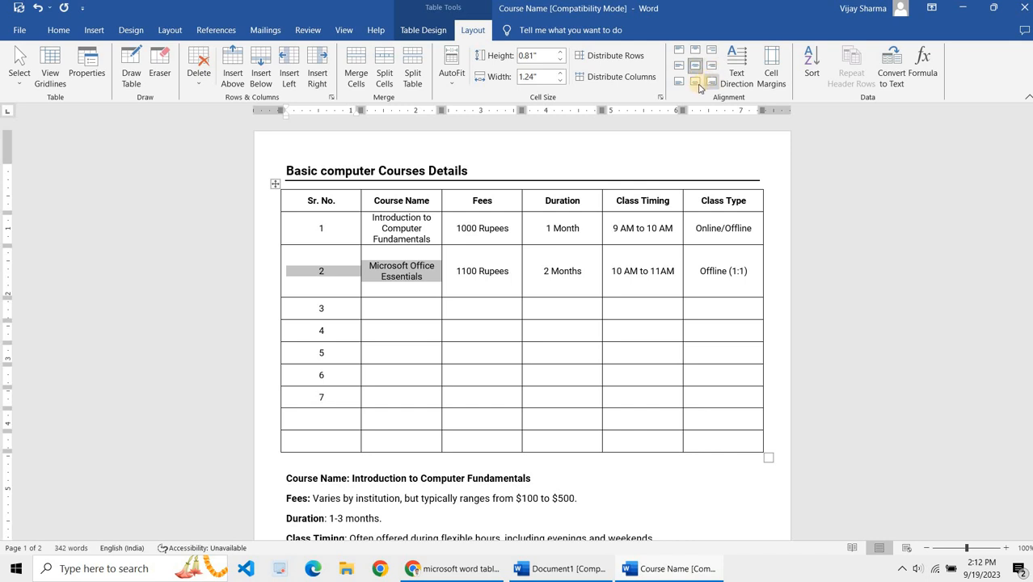
click(697, 84)
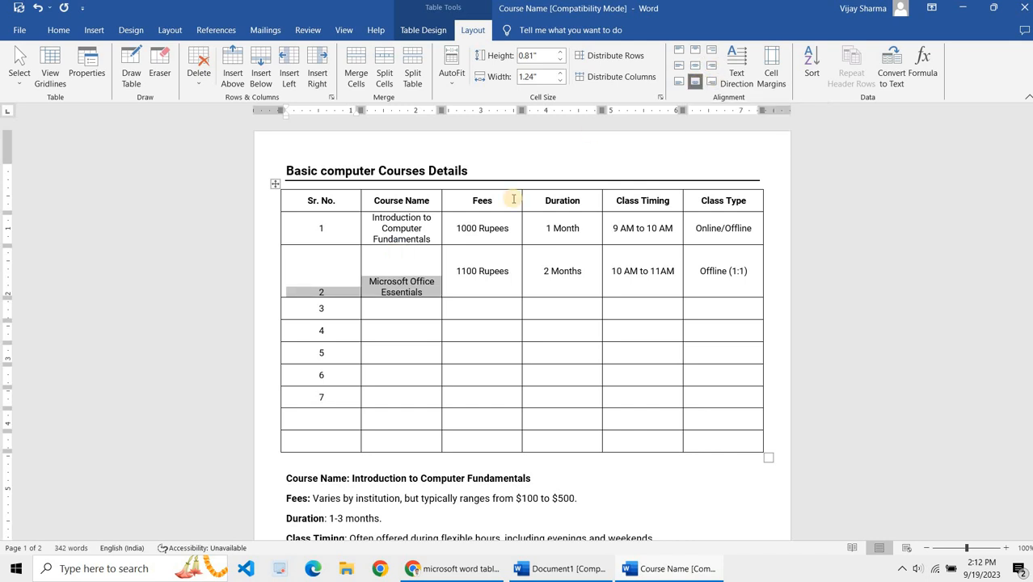
click(694, 51)
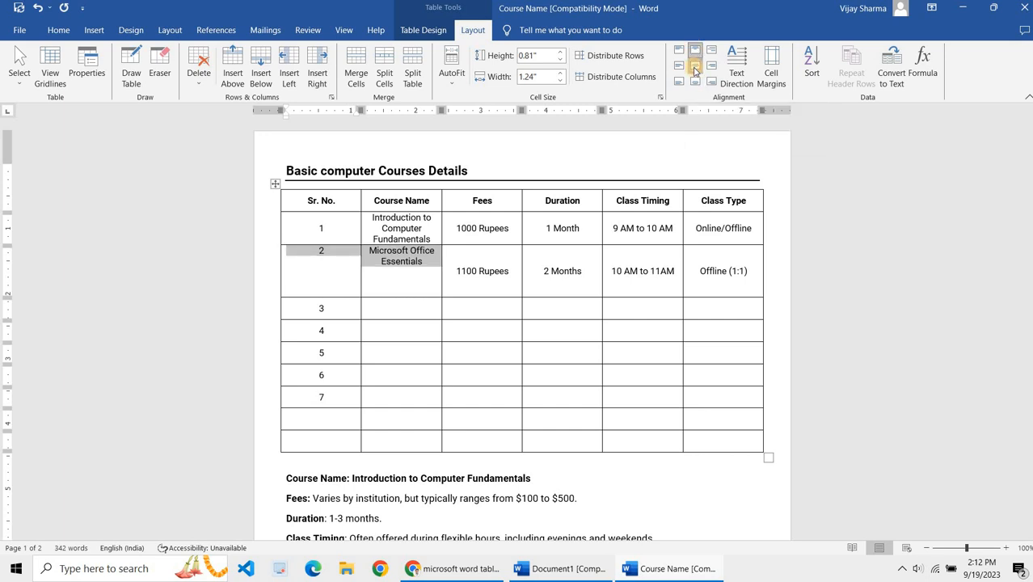
click(694, 69)
click(711, 67)
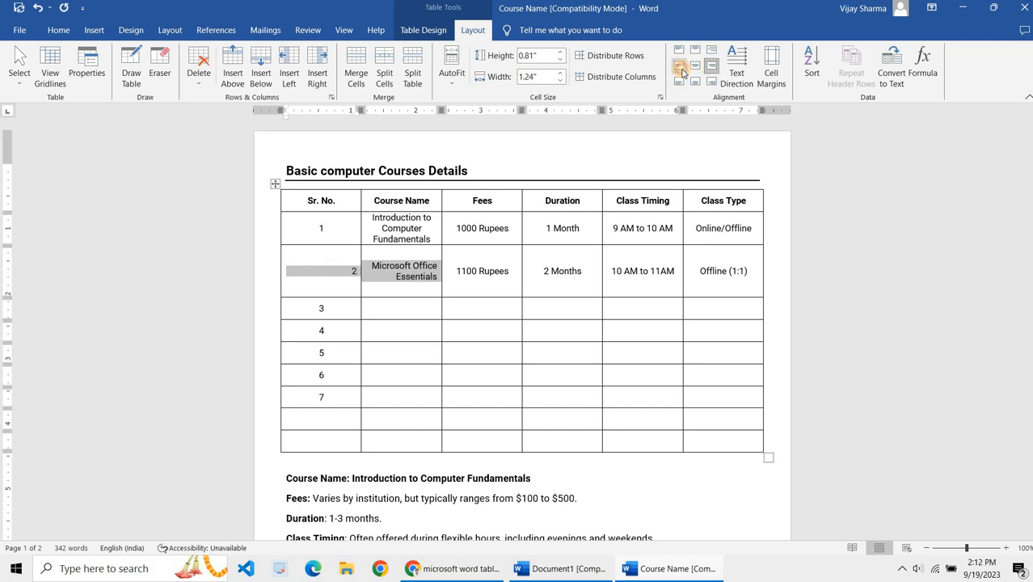
click(683, 69)
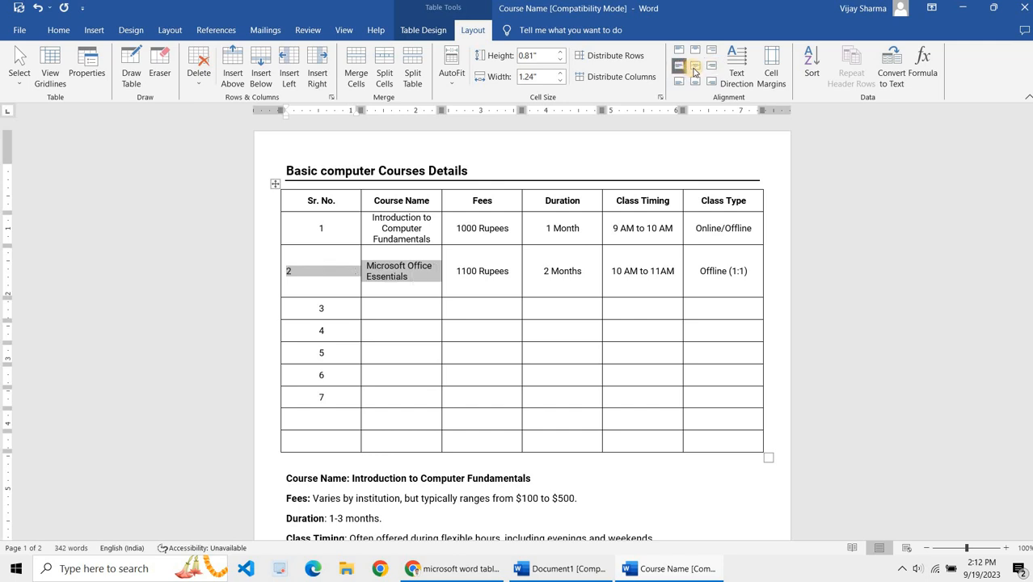
key(ctrl+e)
click(475, 266)
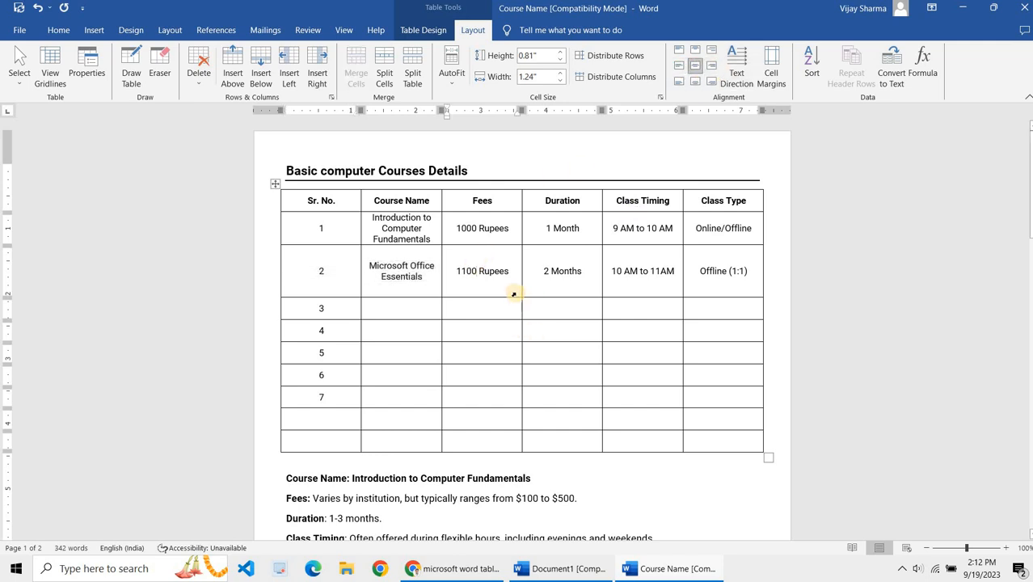
Step: Change the text direction of the Microsoft Office Essentials cell to vertical
click(432, 293)
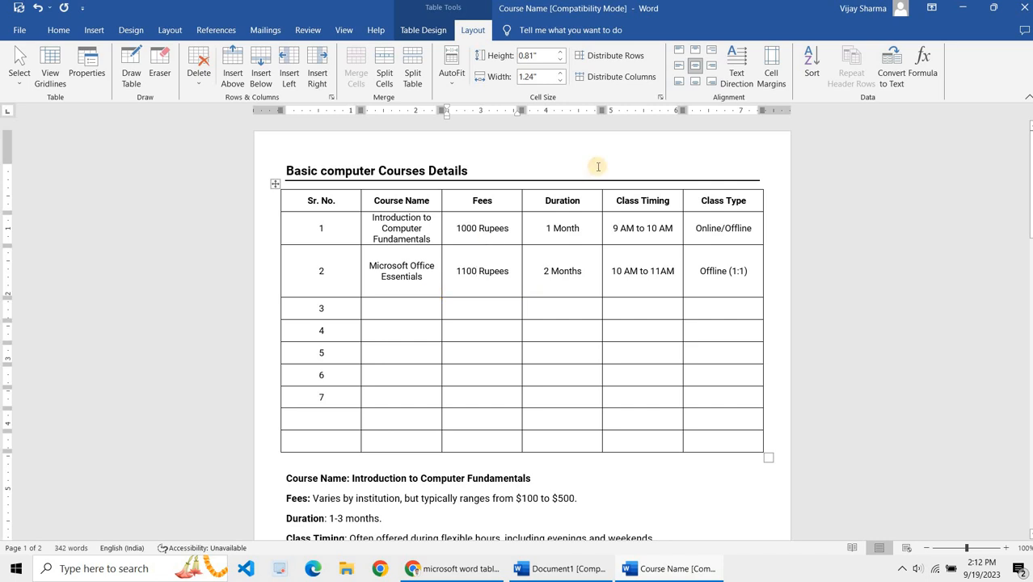
click(737, 73)
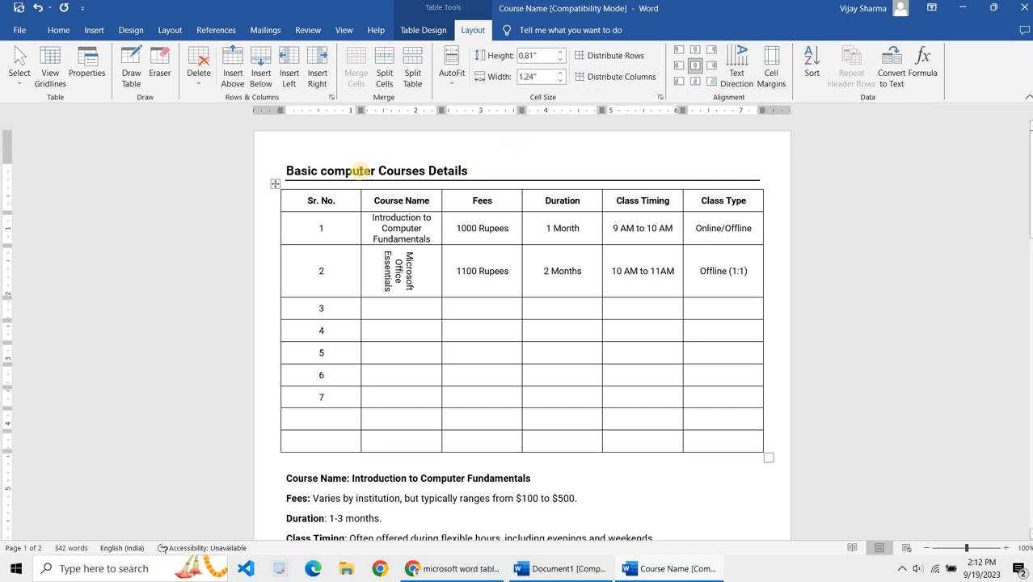
Step: Erase the border between the Course Name and Fees cells in row 3 to merge them
click(272, 187)
click(430, 309)
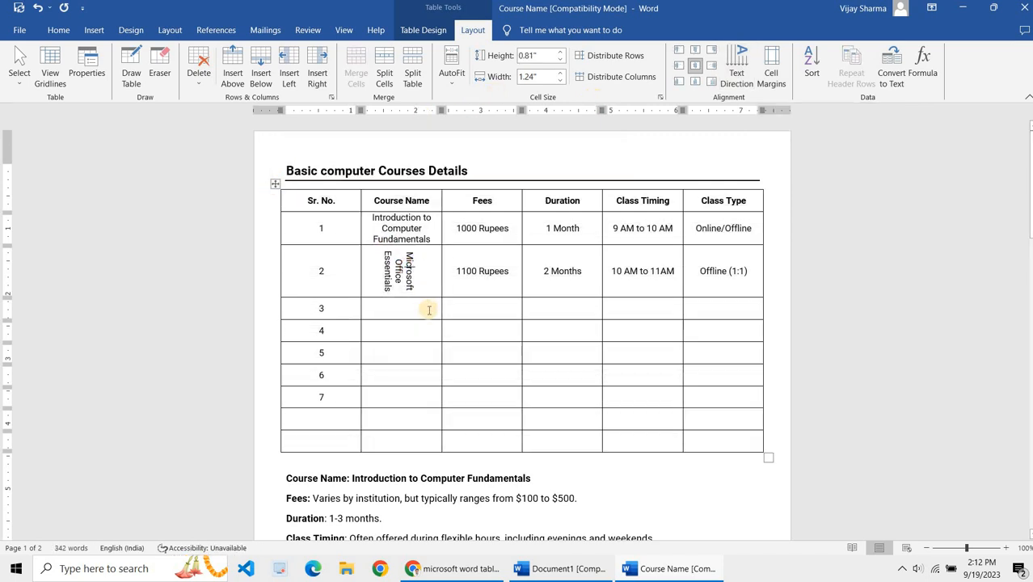
drag(433, 310, 449, 310)
click(442, 310)
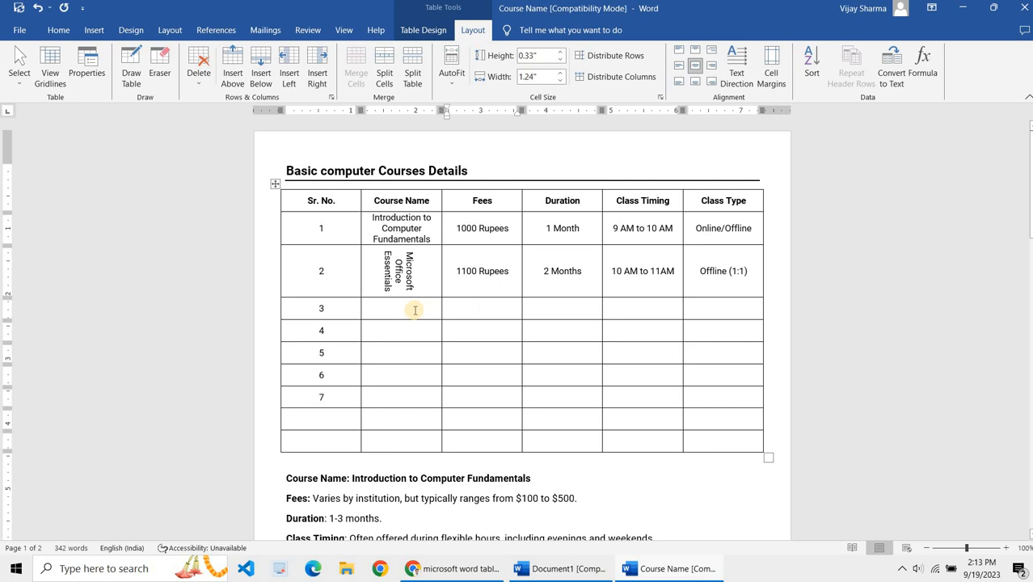
click(415, 309)
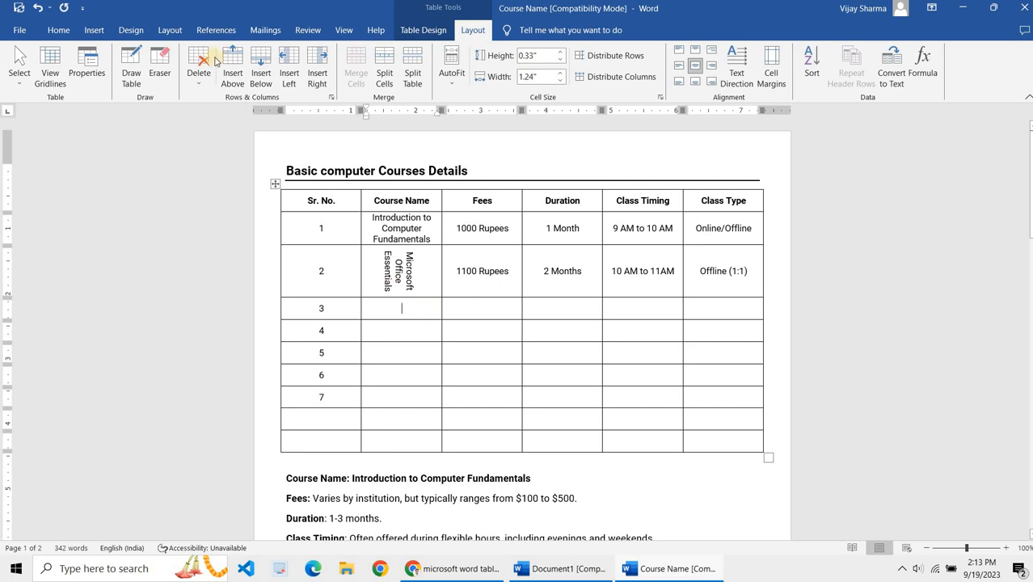
click(159, 64)
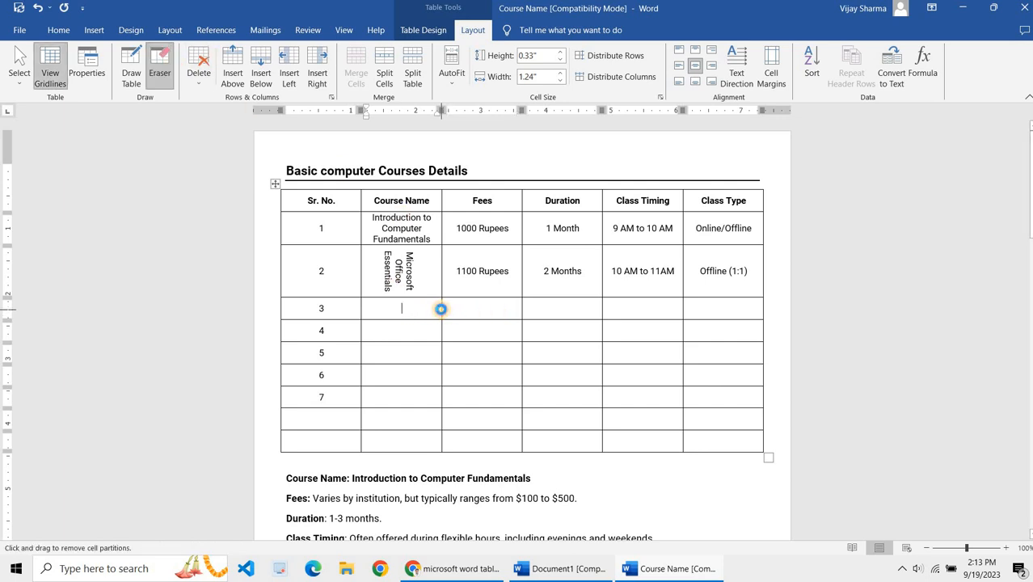
click(441, 307)
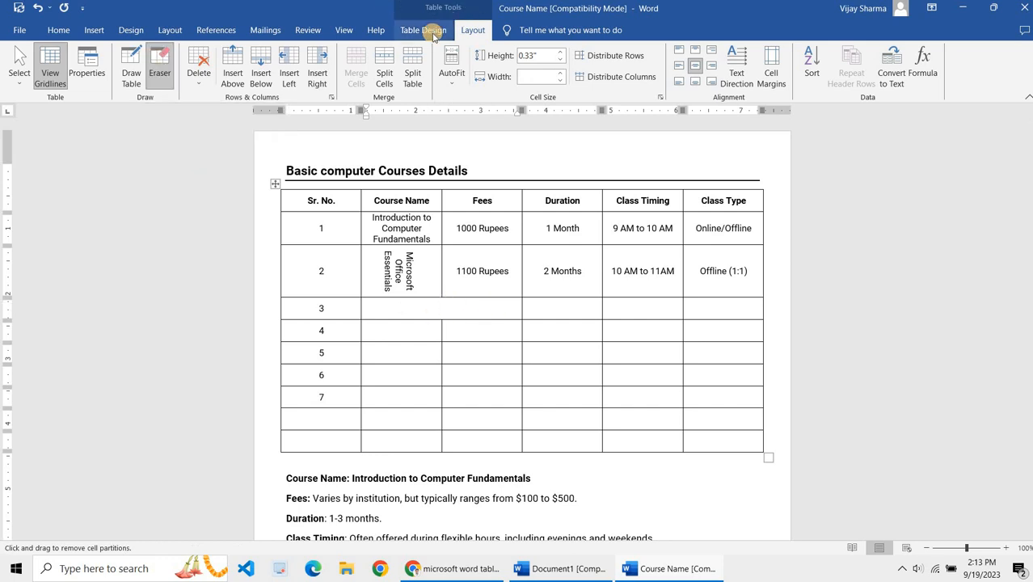
Step: Insert two blank columns between the Fees and Duration columns
click(321, 87)
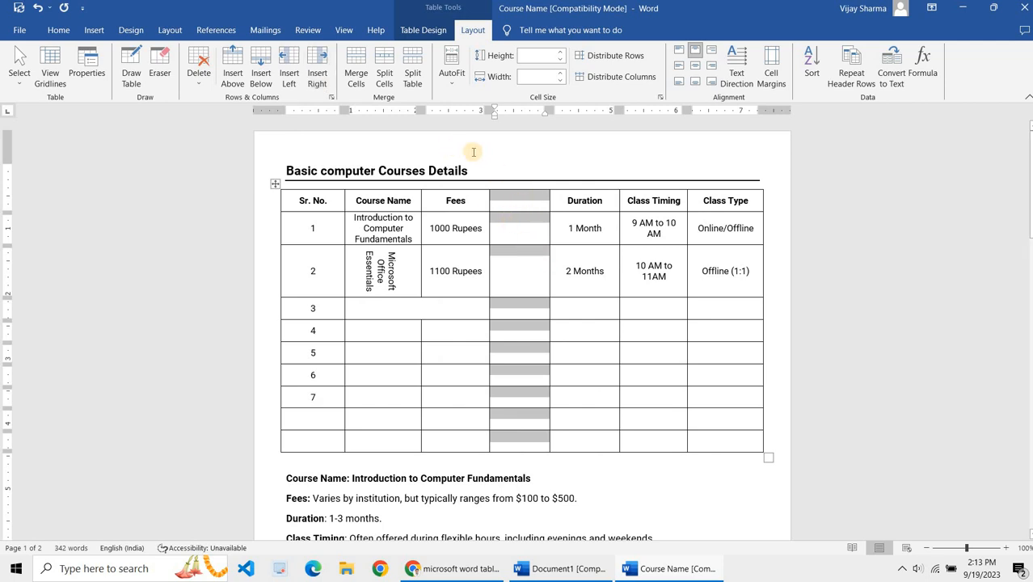
click(289, 71)
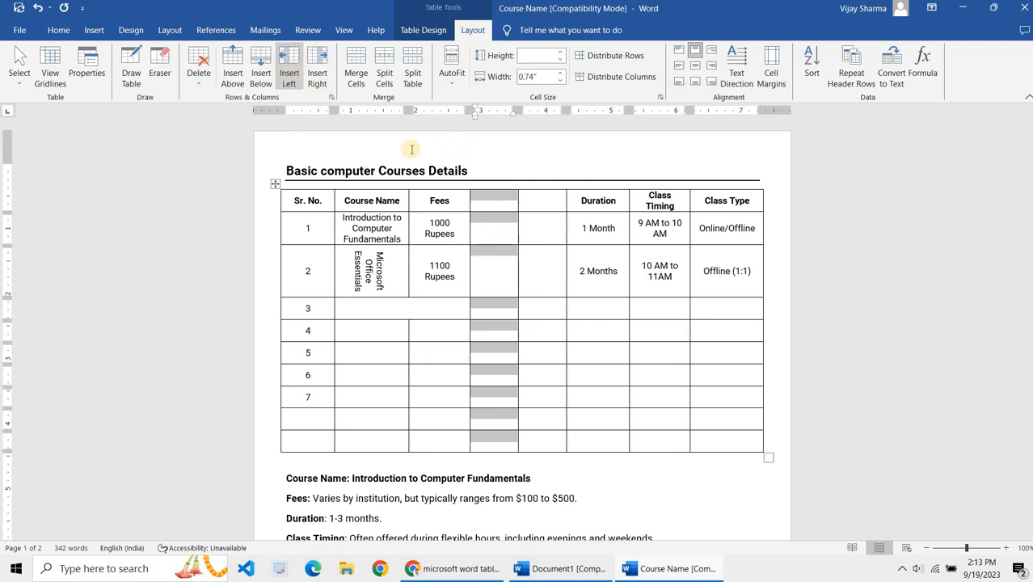
click(498, 266)
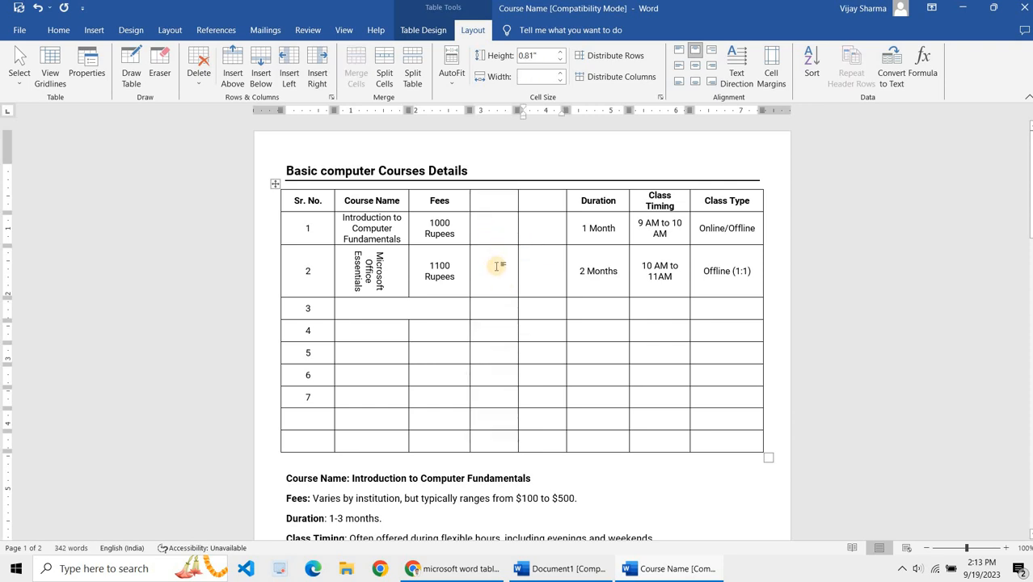
Step: Shade the header row with Orange, Accent 2, Lighter 80%
click(281, 198)
drag(292, 205, 744, 224)
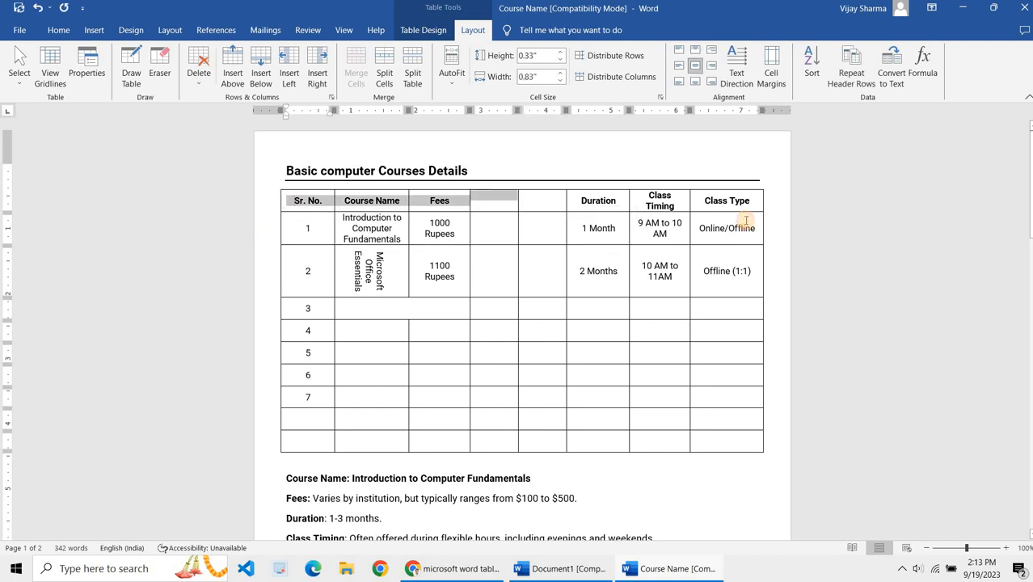
click(485, 225)
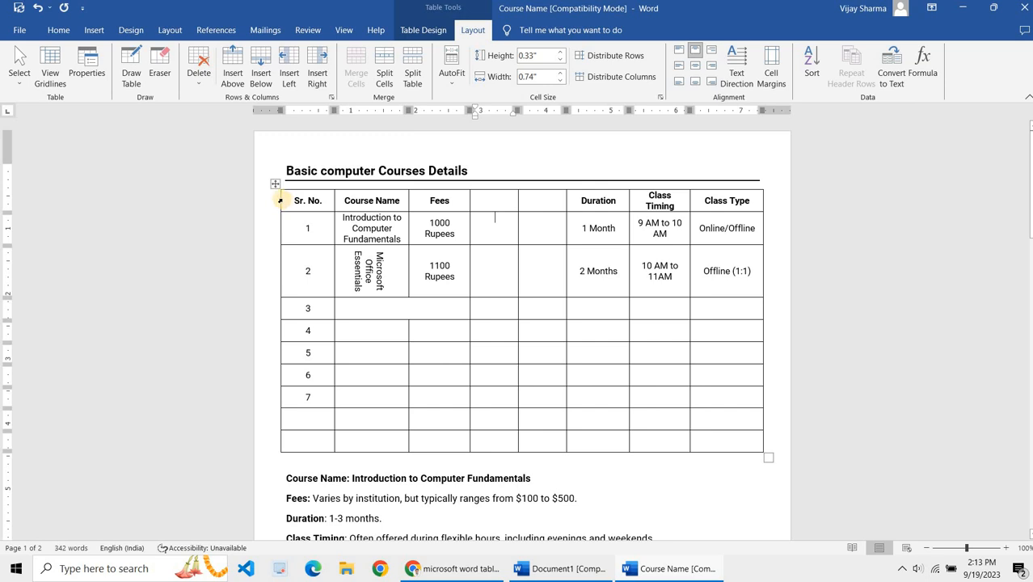
click(280, 199)
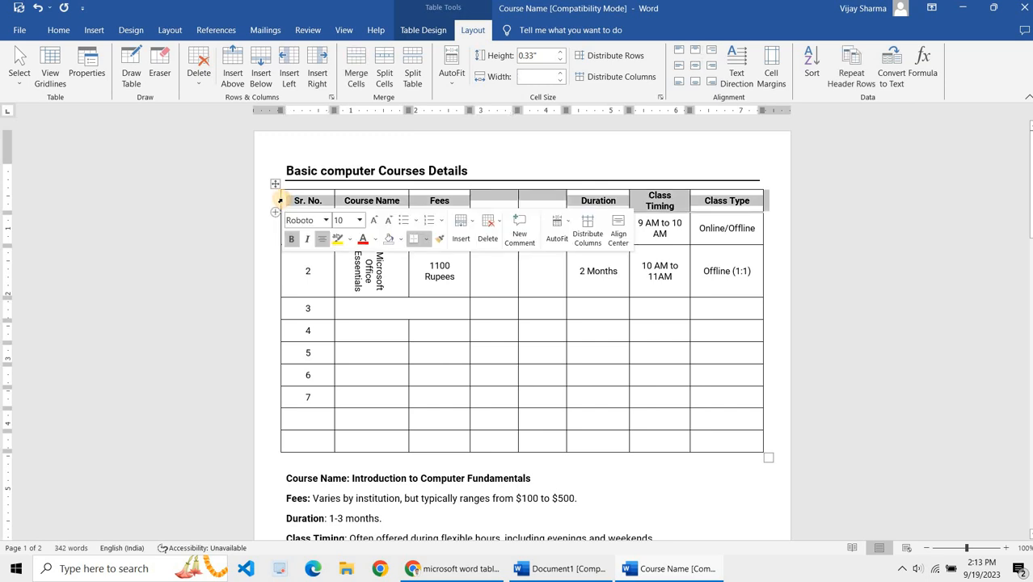
click(422, 30)
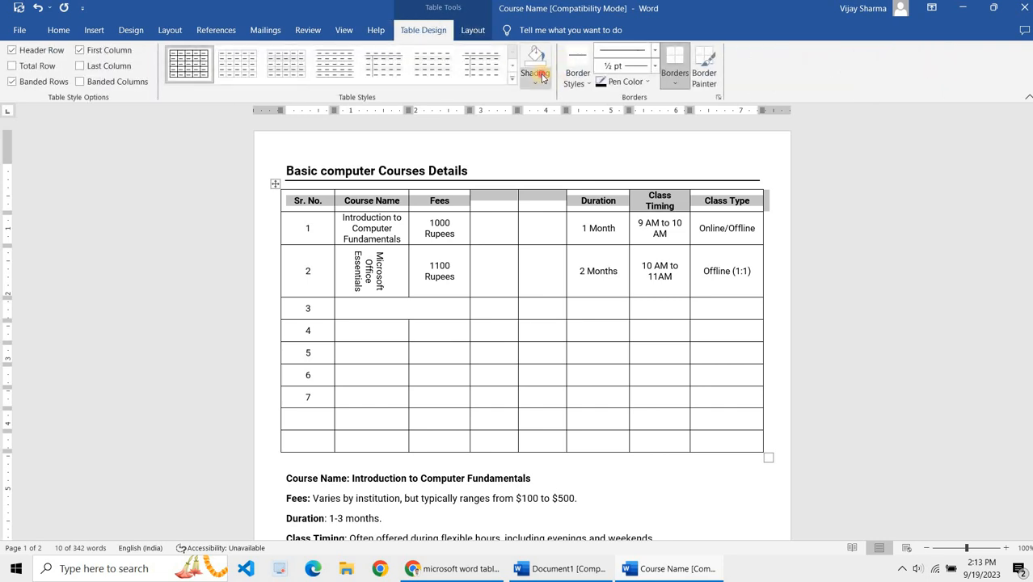
click(535, 81)
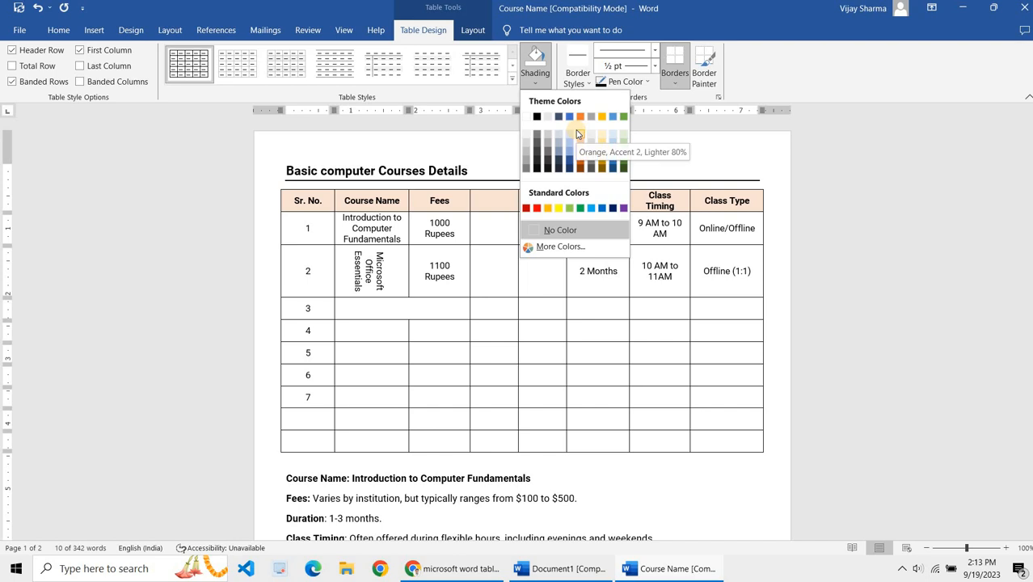
click(575, 129)
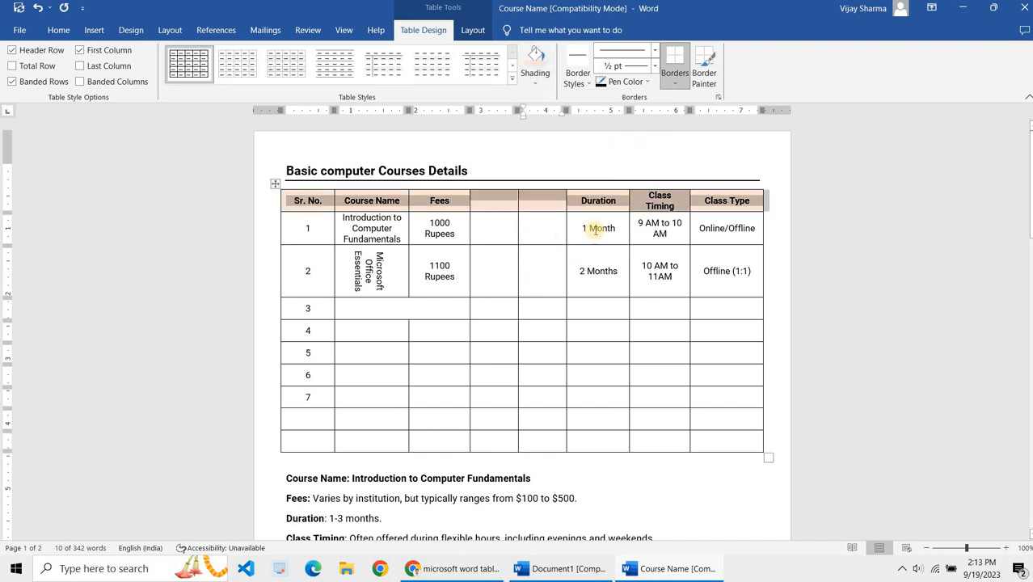
click(672, 227)
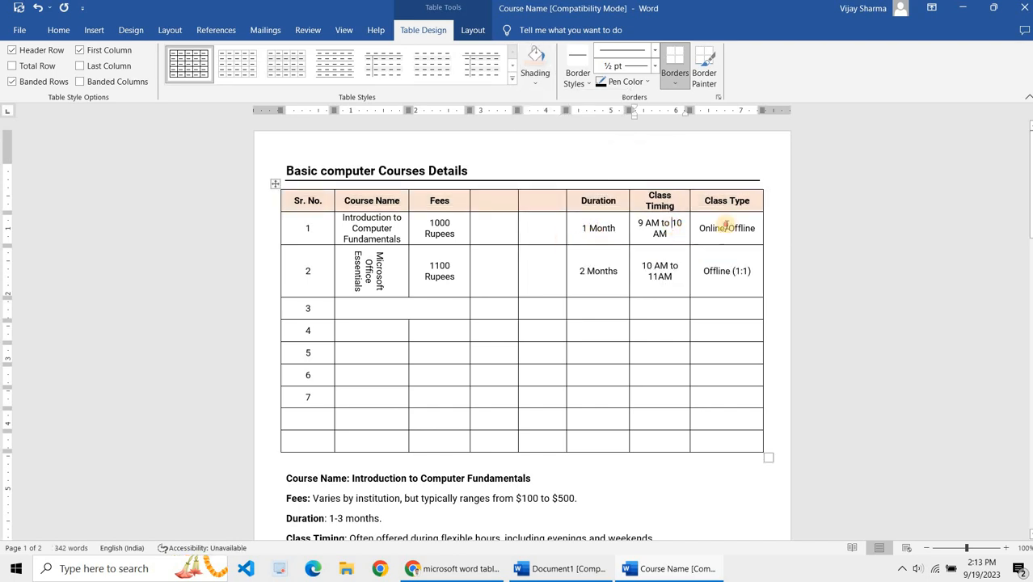
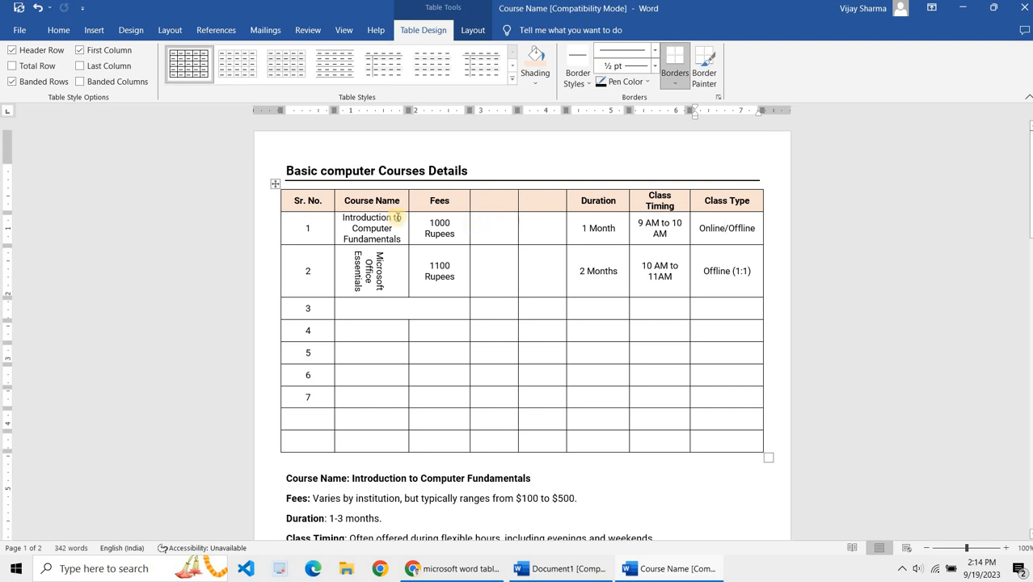
click(275, 186)
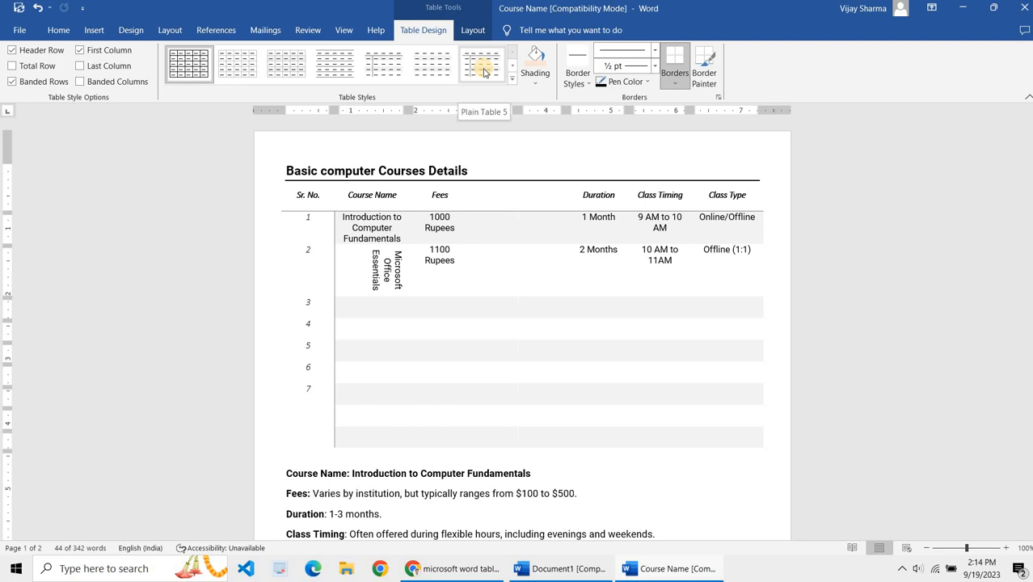
click(511, 78)
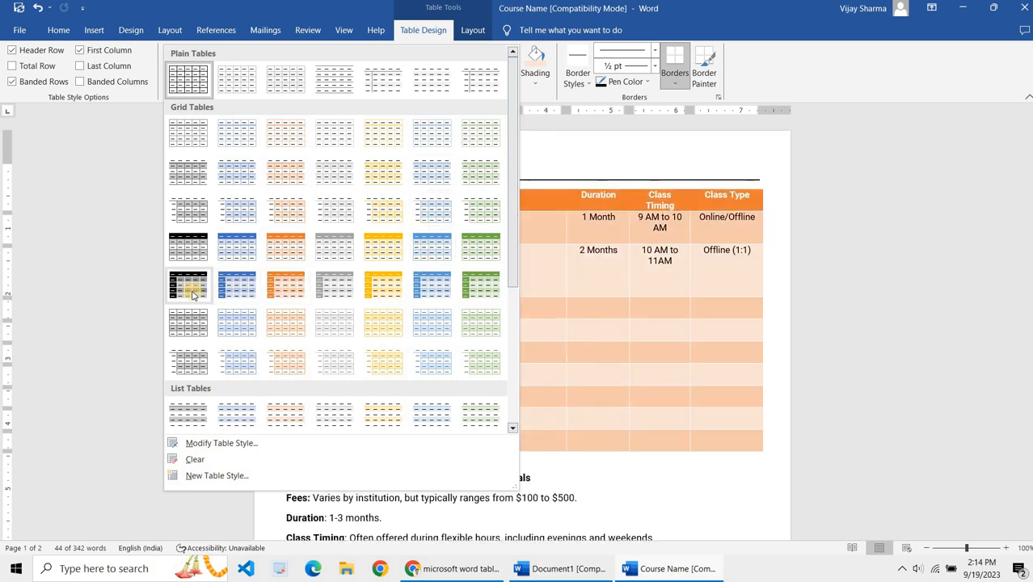
click(706, 21)
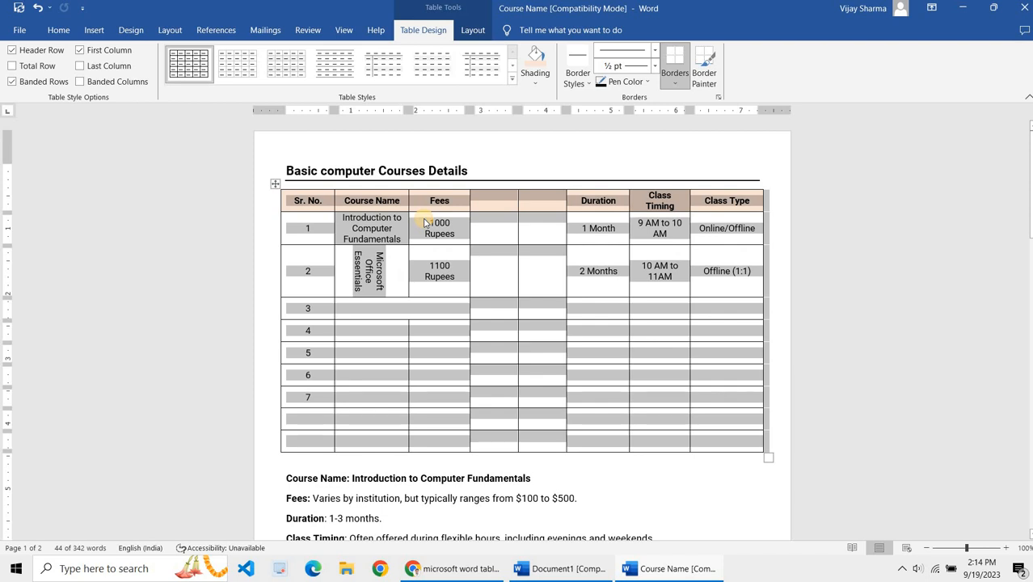
click(426, 267)
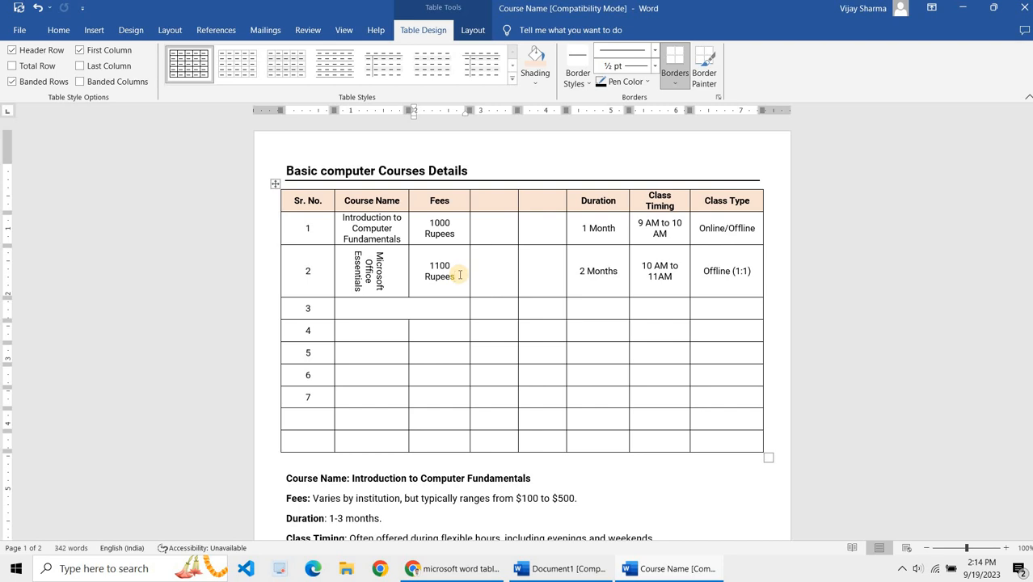
Step: Sort the Sr. No. column's rows in descending order
click(273, 187)
click(460, 268)
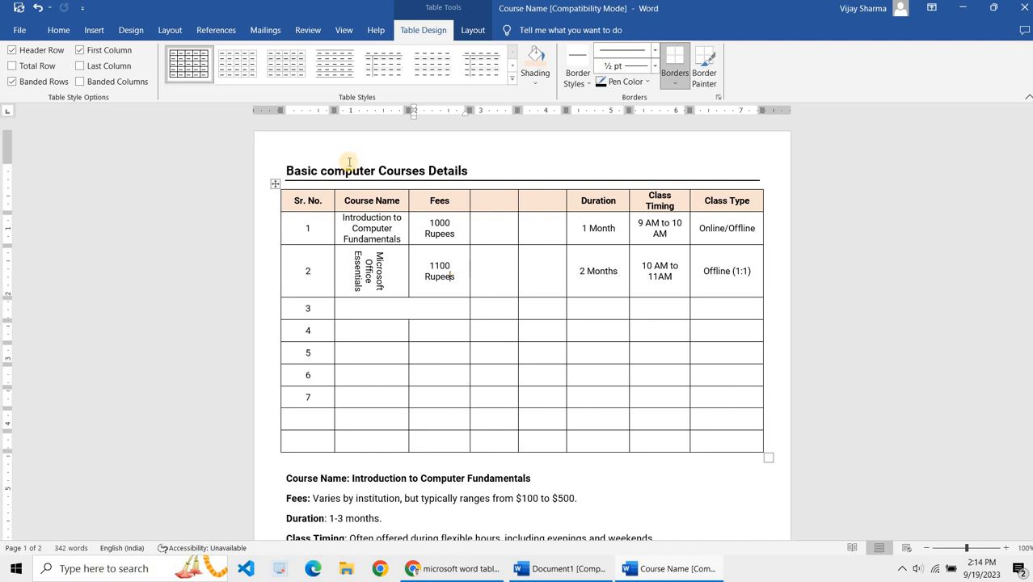
click(458, 33)
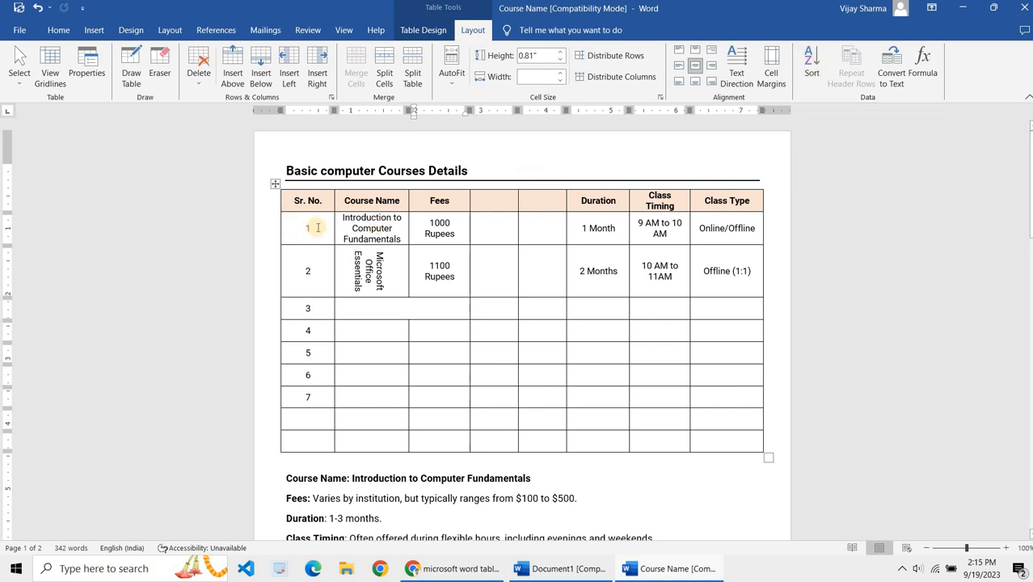
drag(316, 226, 323, 441)
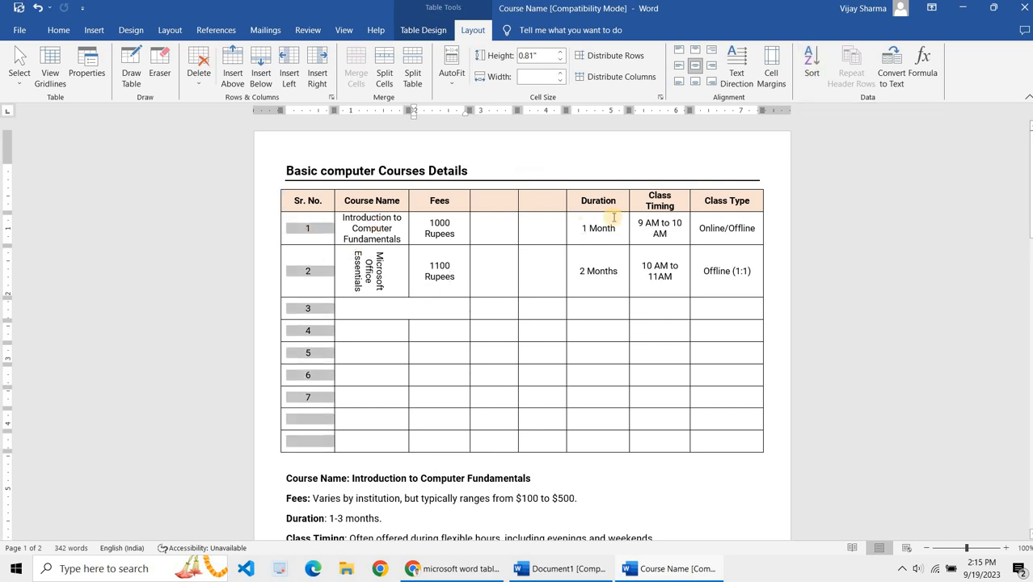
click(812, 69)
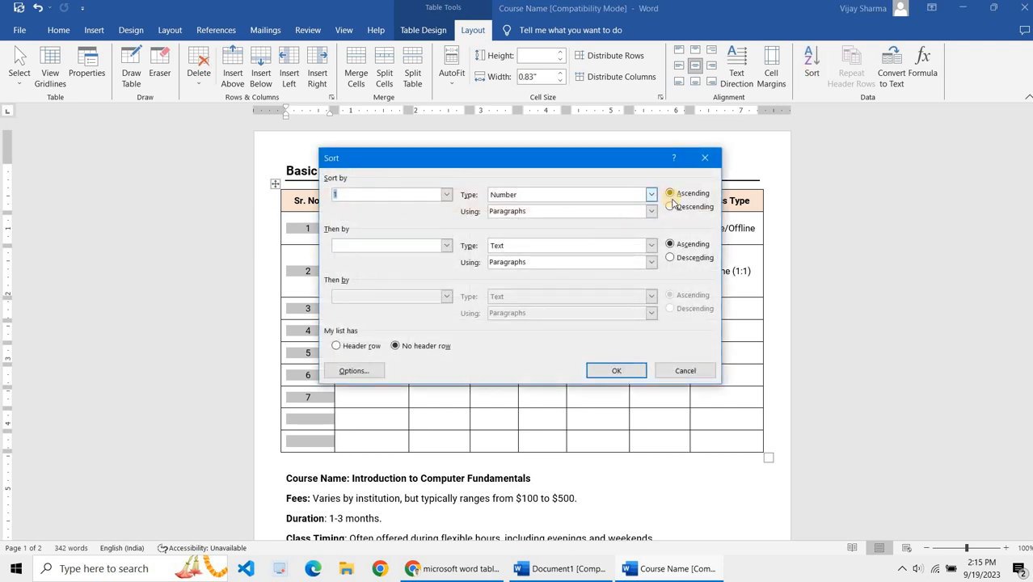
click(675, 207)
click(613, 370)
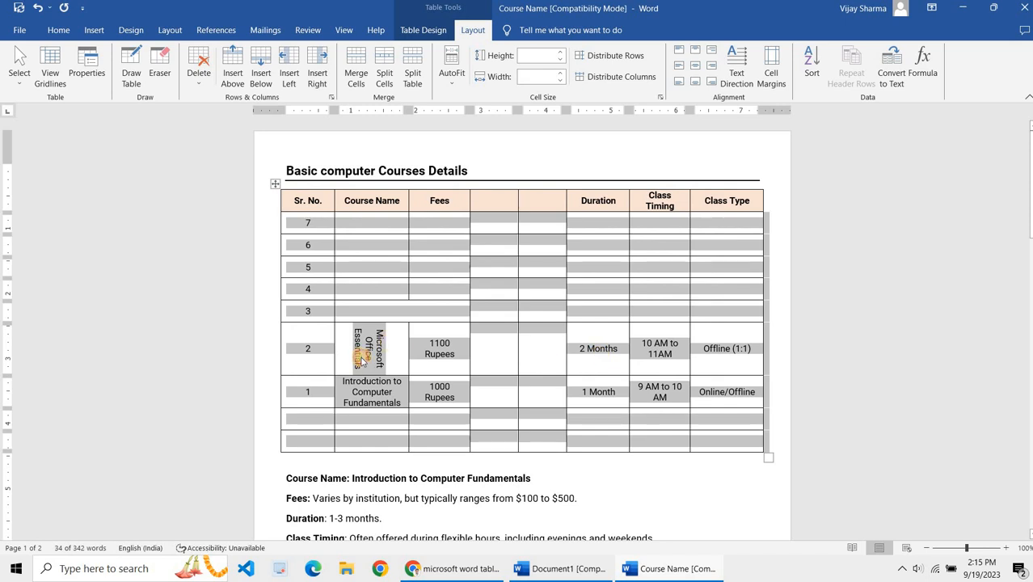
click(338, 340)
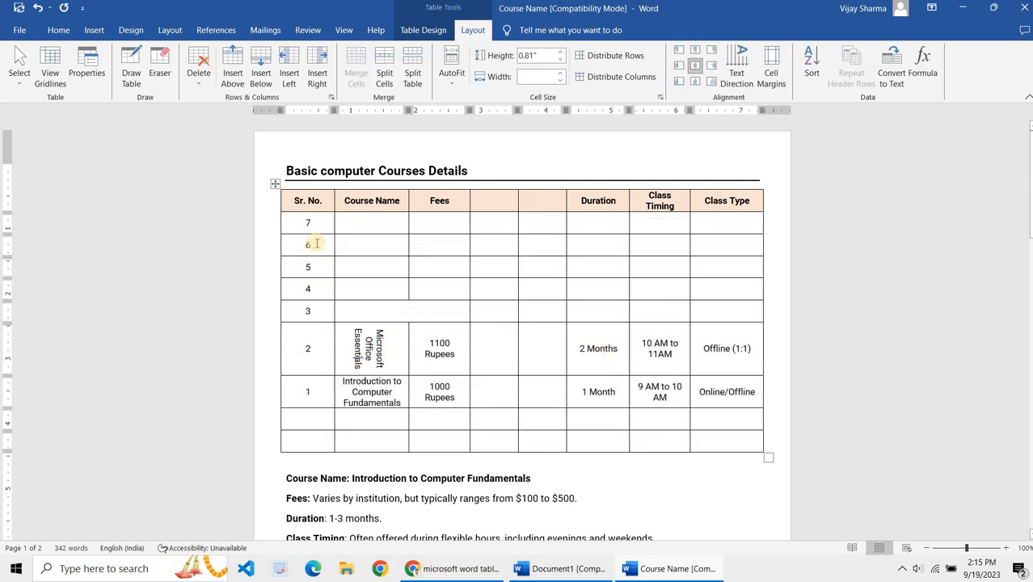
drag(307, 348, 307, 389)
click(311, 393)
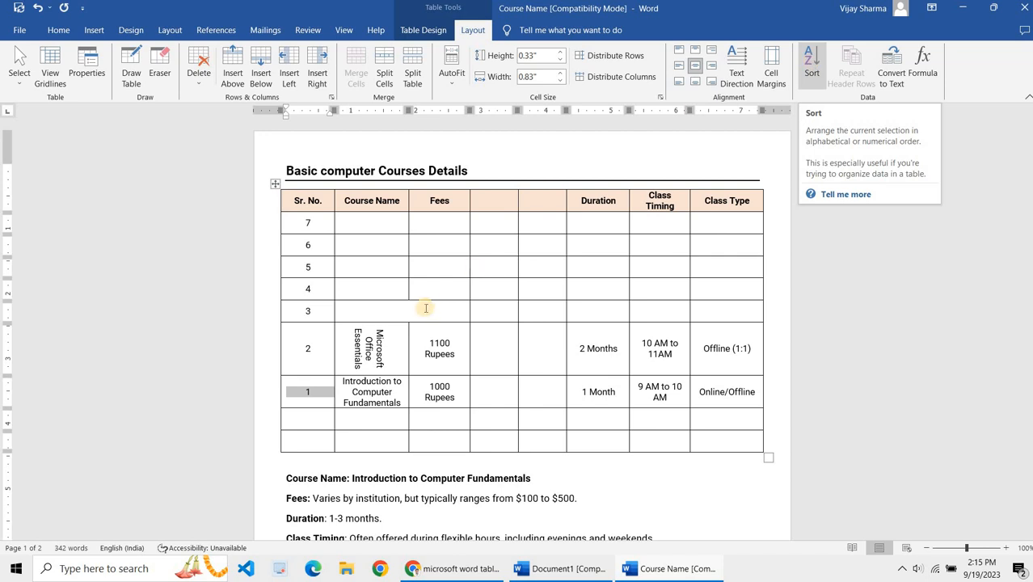
click(274, 184)
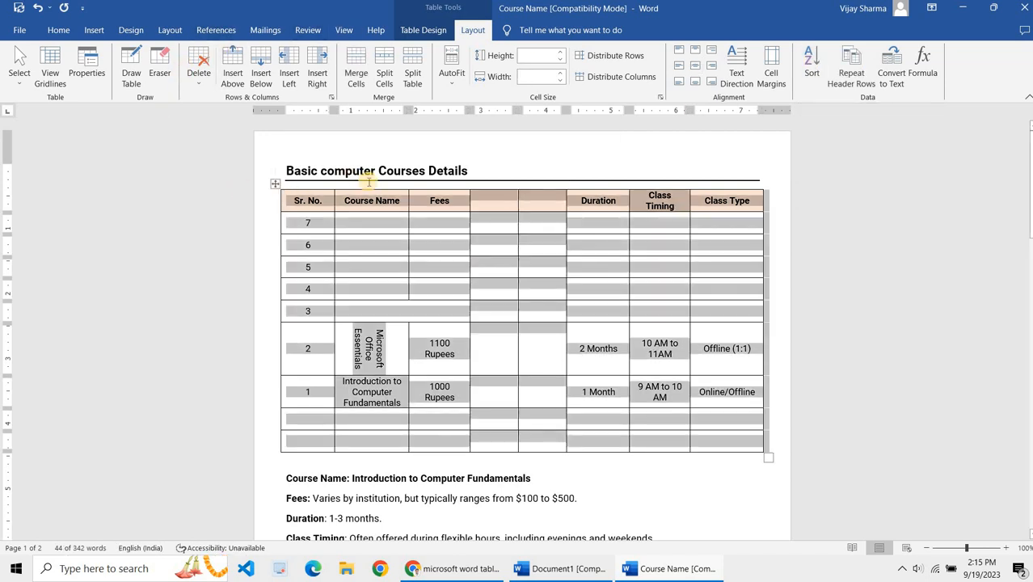
Step: Create a new blank document and maximize its window
key(ctrl+n)
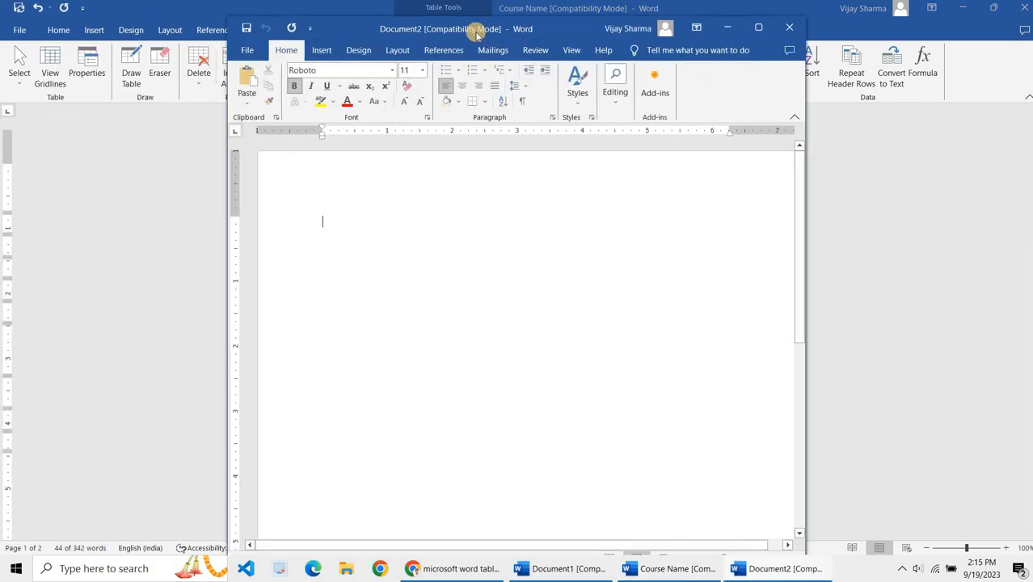
click(474, 33)
double_click(474, 33)
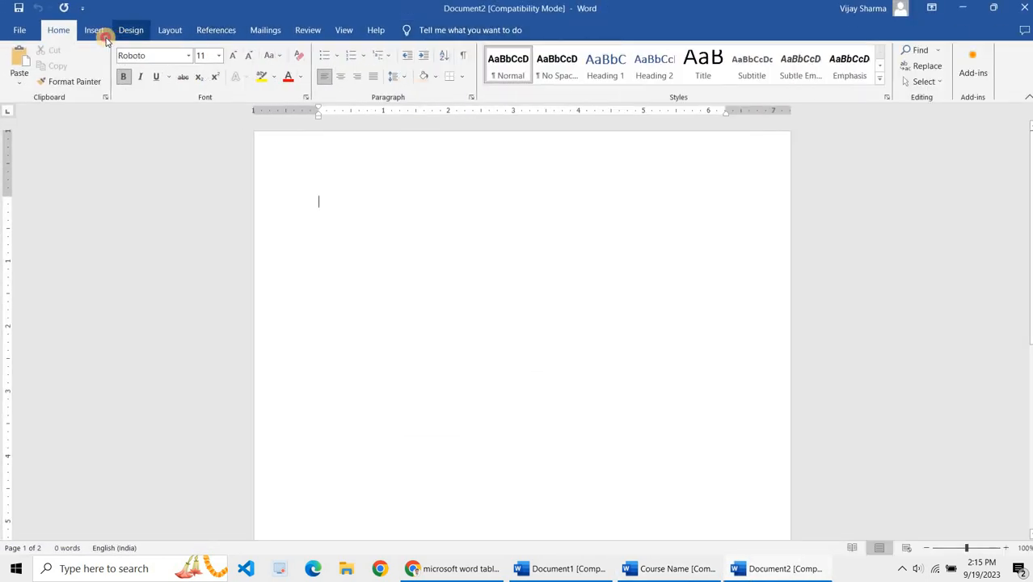
Step: With Draw Table, draw a table outline and split it into two rows with a horizontal line
click(99, 34)
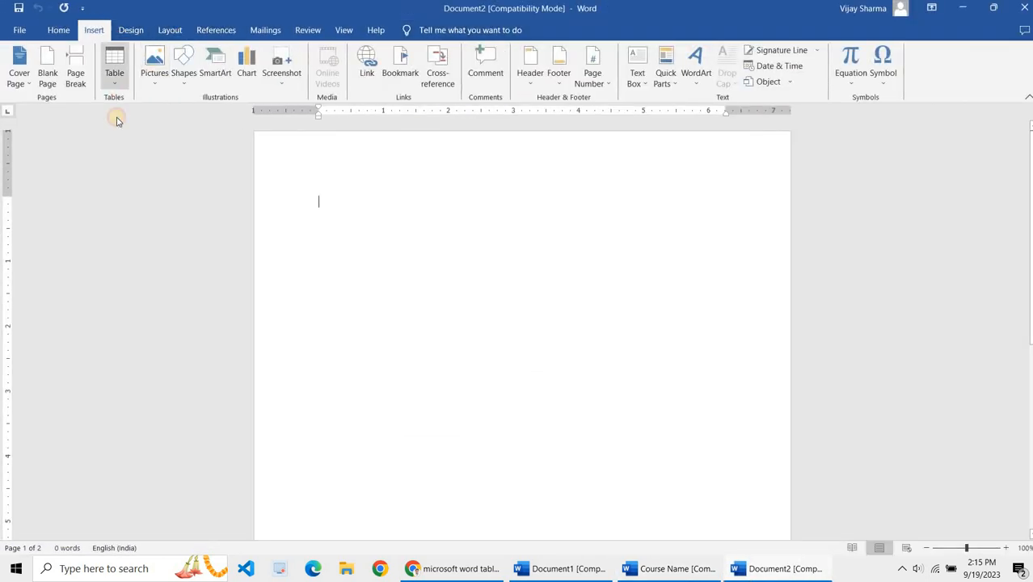
click(114, 76)
click(139, 232)
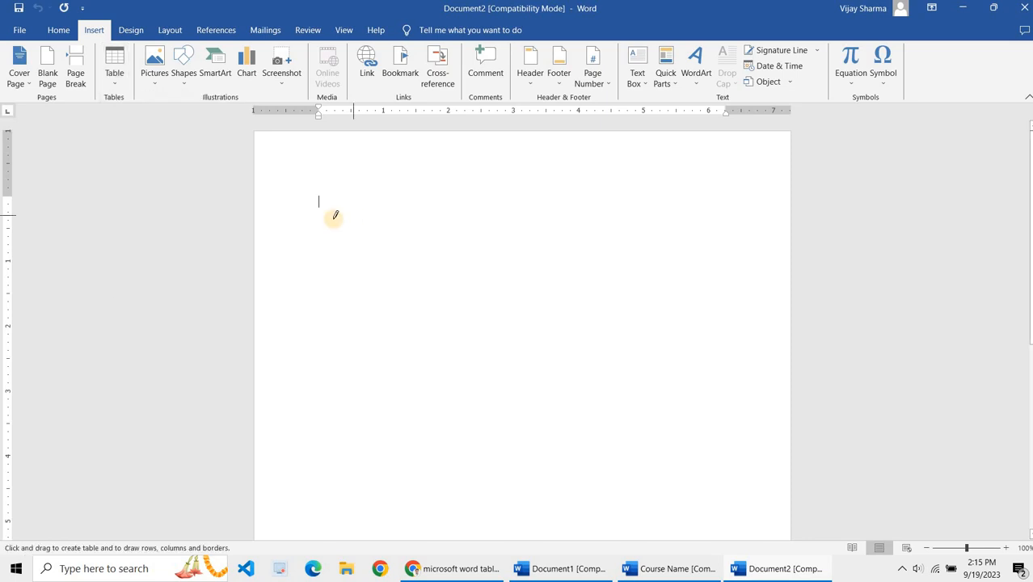
drag(681, 424, 706, 401)
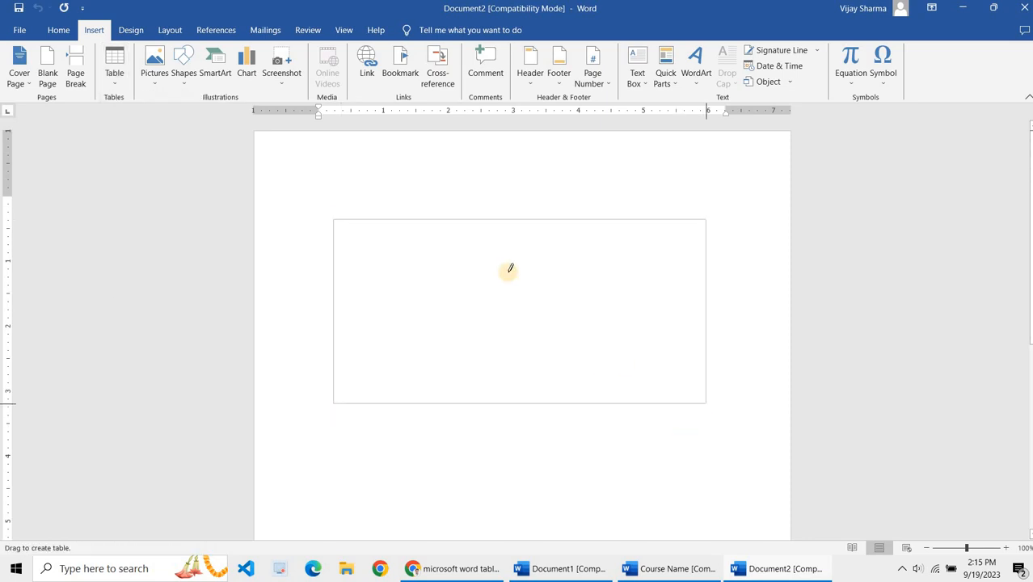
mouse_move(334, 249)
mouse_down()
mouse_move(643, 276)
mouse_move(689, 252)
mouse_up()
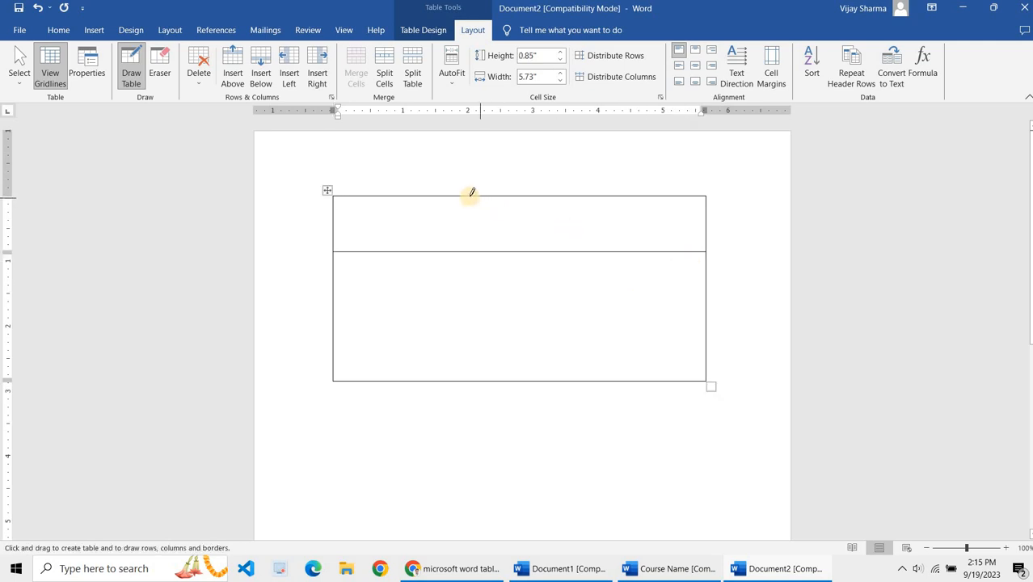
Step: Draw two vertical lines dividing the drawn table into three columns, with a narrow middle column
drag(478, 368, 525, 198)
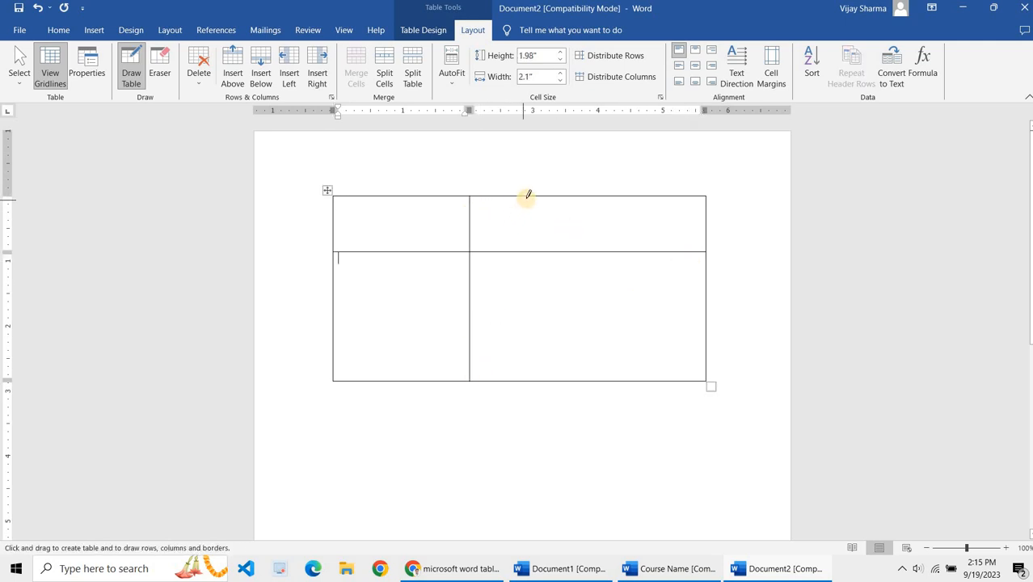
mouse_move(520, 265)
mouse_down()
mouse_move(537, 369)
mouse_move(513, 371)
mouse_up()
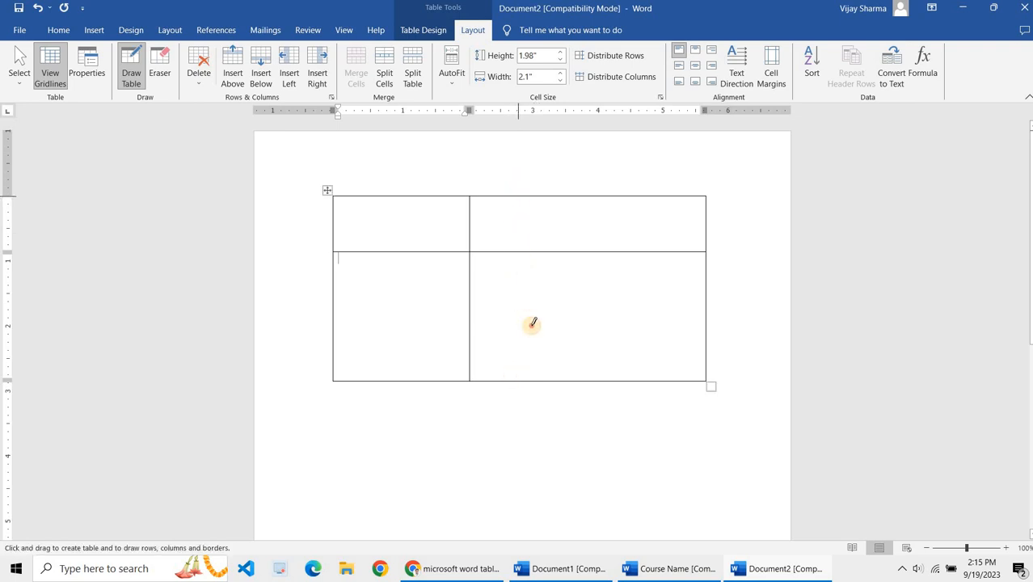
mouse_move(530, 325)
mouse_down()
mouse_move(532, 369)
mouse_move(518, 368)
mouse_up()
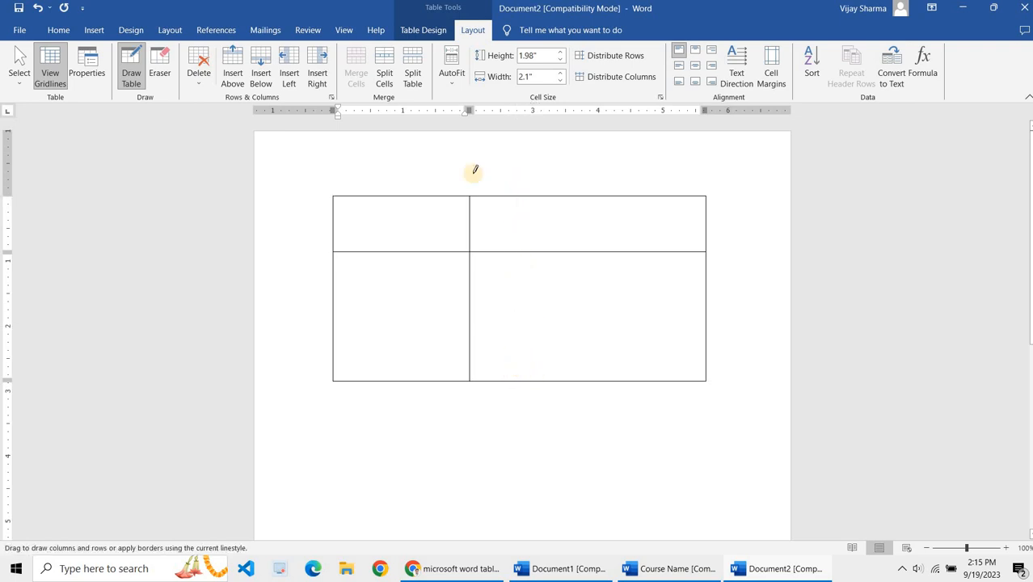
mouse_move(508, 219)
mouse_down()
mouse_move(473, 216)
mouse_move(522, 202)
mouse_move(513, 207)
mouse_up()
key(ctrl+z)
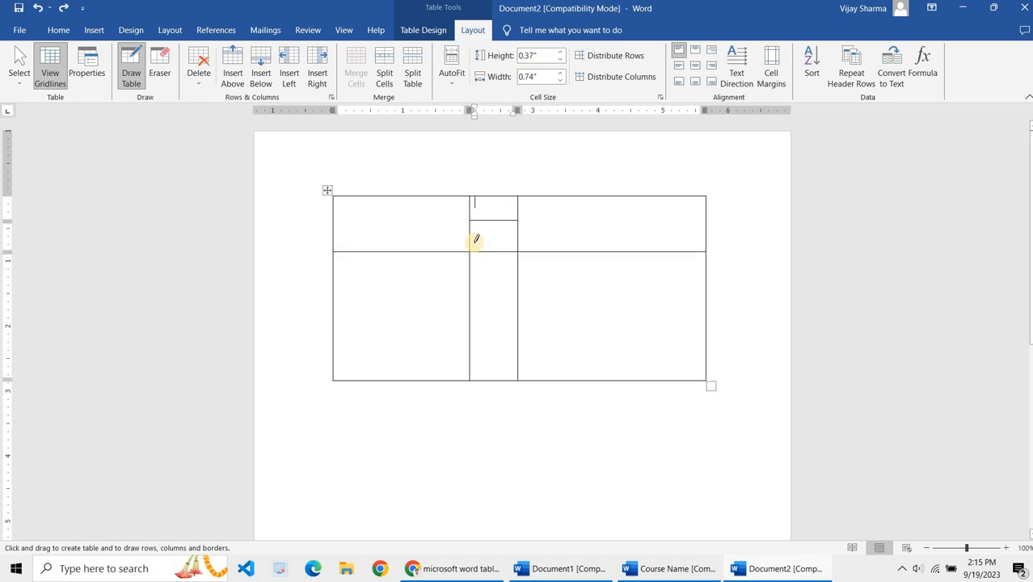
Step: Split the narrow upper middle cell into stacked cells with short horizontal lines
drag(517, 231, 521, 229)
key(ctrl+z)
drag(473, 232, 518, 229)
drag(470, 204, 522, 206)
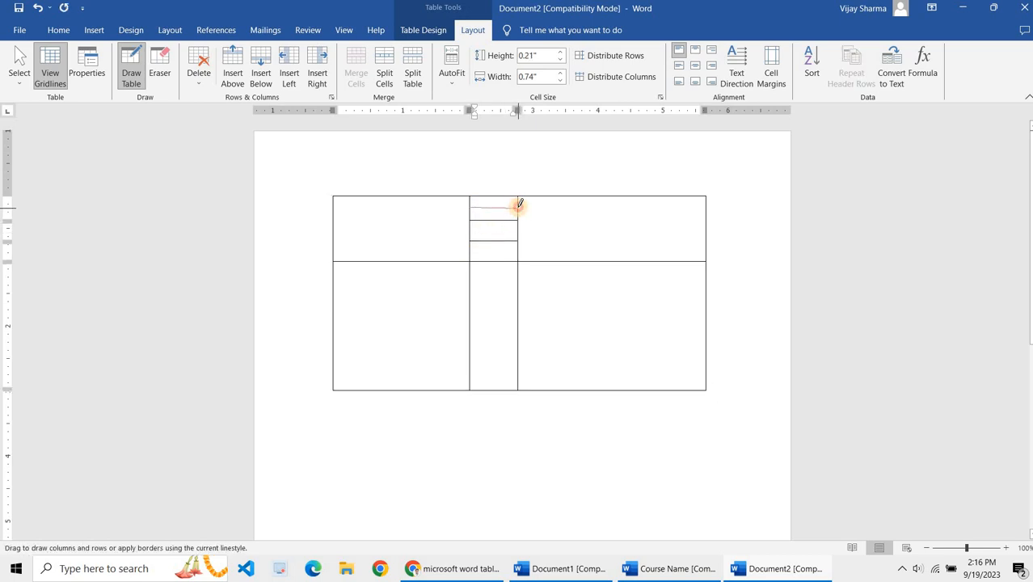
drag(519, 206, 519, 207)
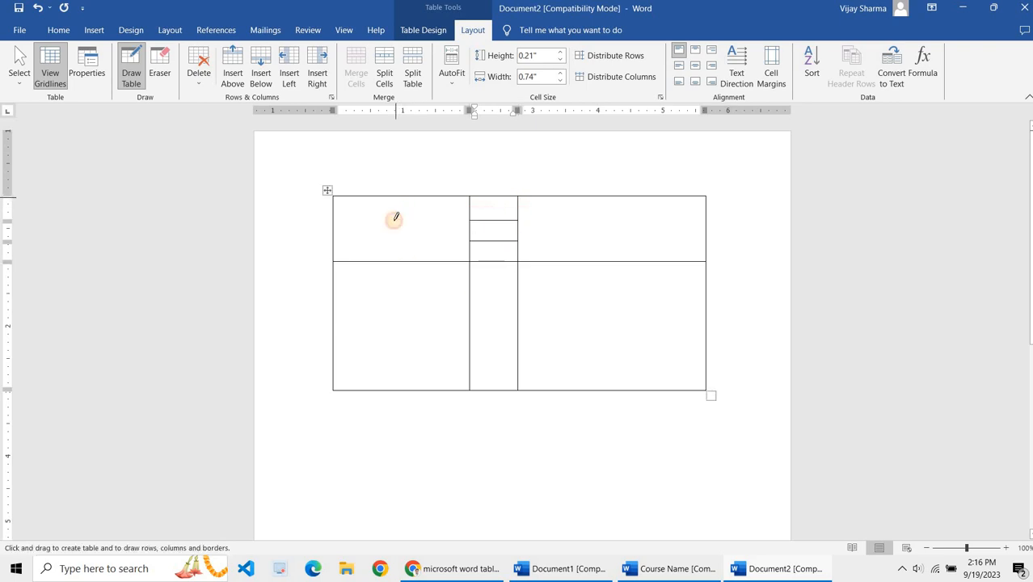
Step: Draw lines splitting the upper-left and lower-left cells vertically and the lower-right cell horizontally, then stop drawing
drag(392, 250, 403, 220)
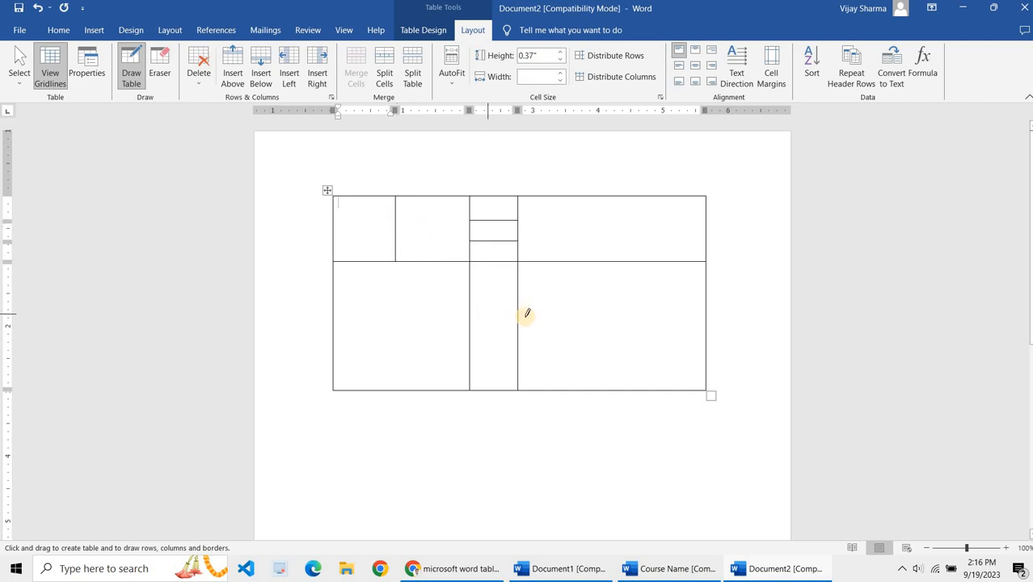
drag(660, 330, 669, 329)
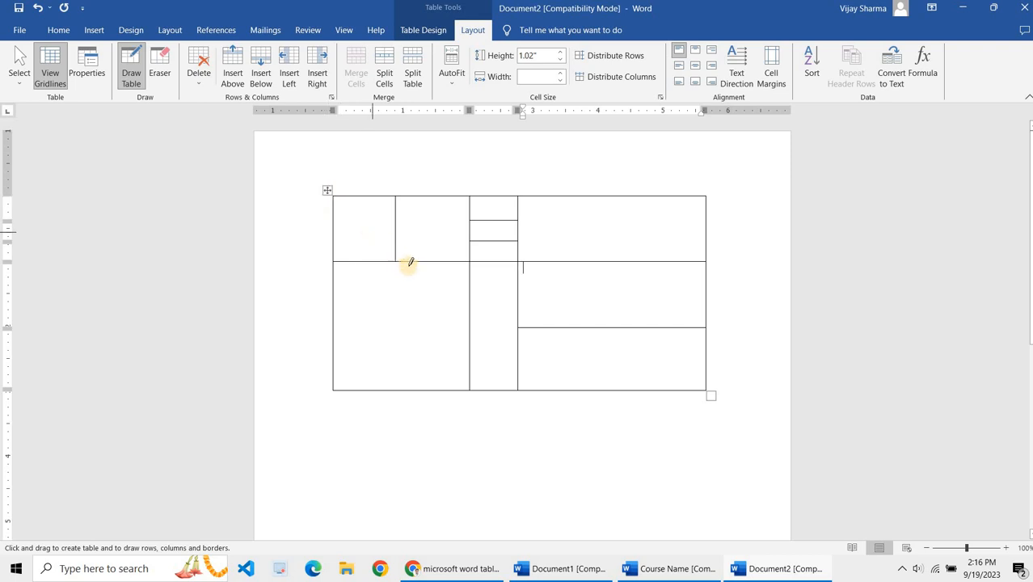
mouse_move(412, 260)
mouse_down()
mouse_move(399, 394)
mouse_move(406, 389)
mouse_up()
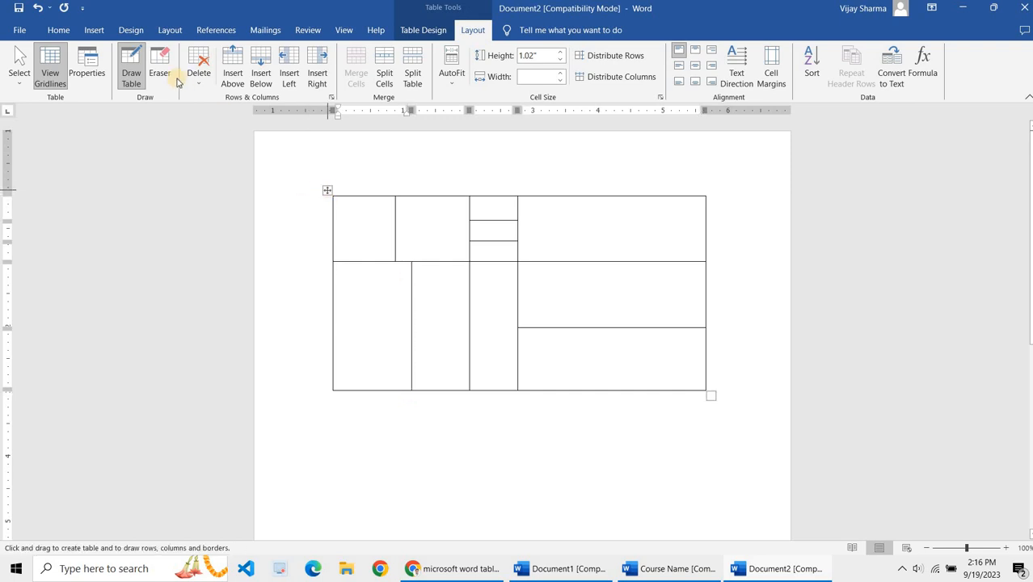
click(130, 72)
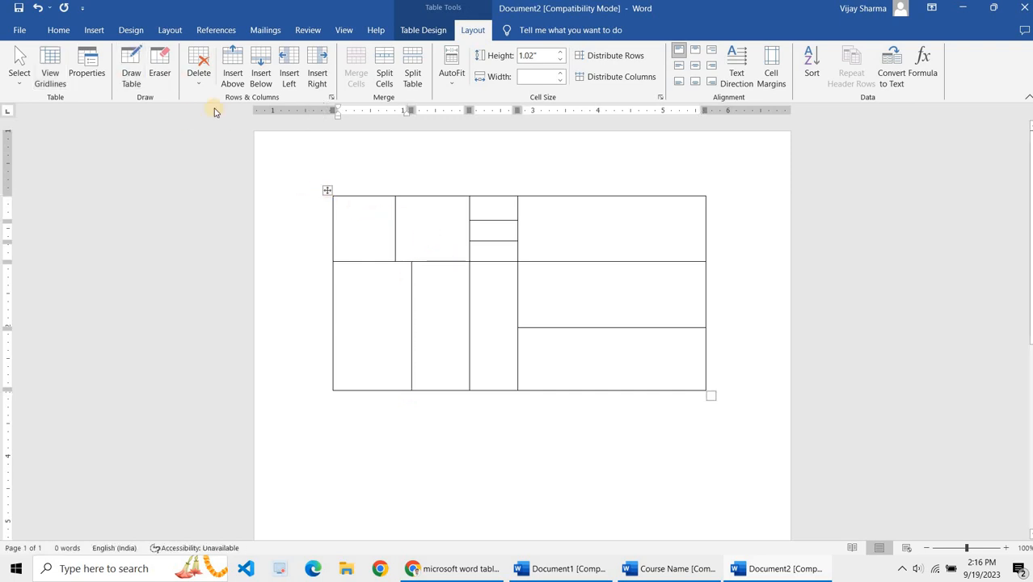
Step: Erase the upper dividing line inside the narrow top middle cell with the Eraser
click(160, 73)
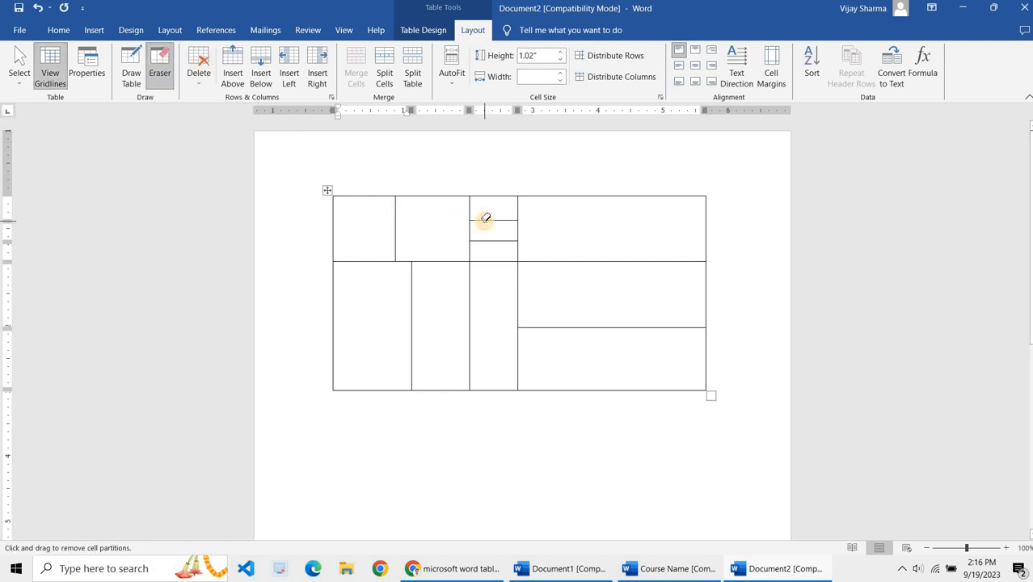
click(485, 218)
click(165, 73)
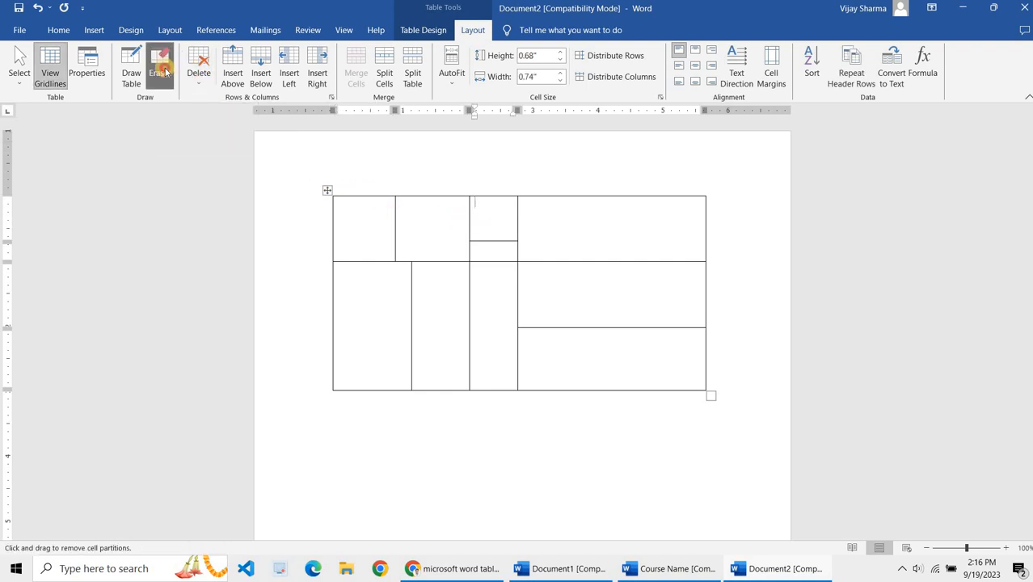
Step: Select the whole table, distribute its rows evenly and try to distribute its columns evenly
click(325, 193)
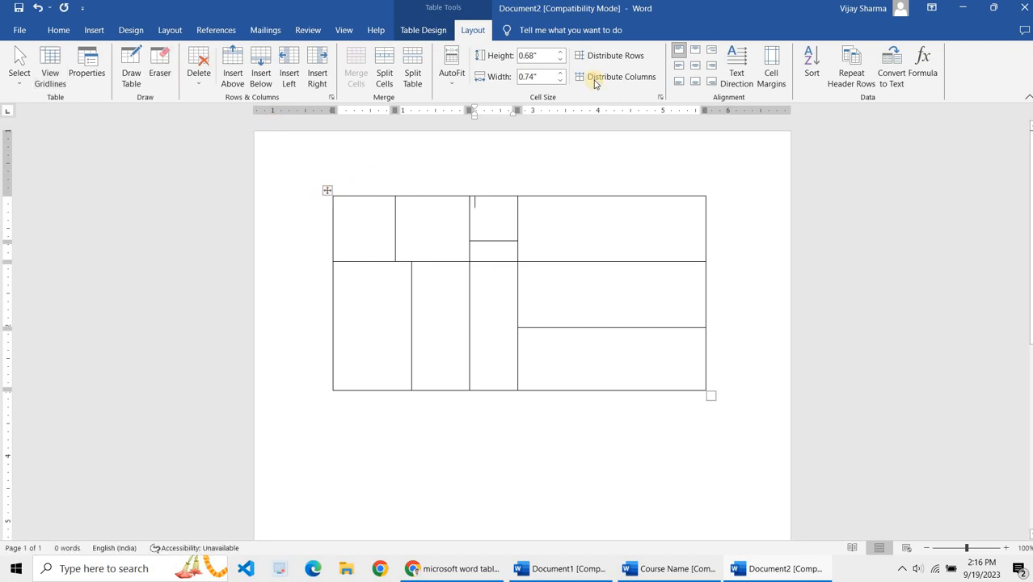
click(616, 56)
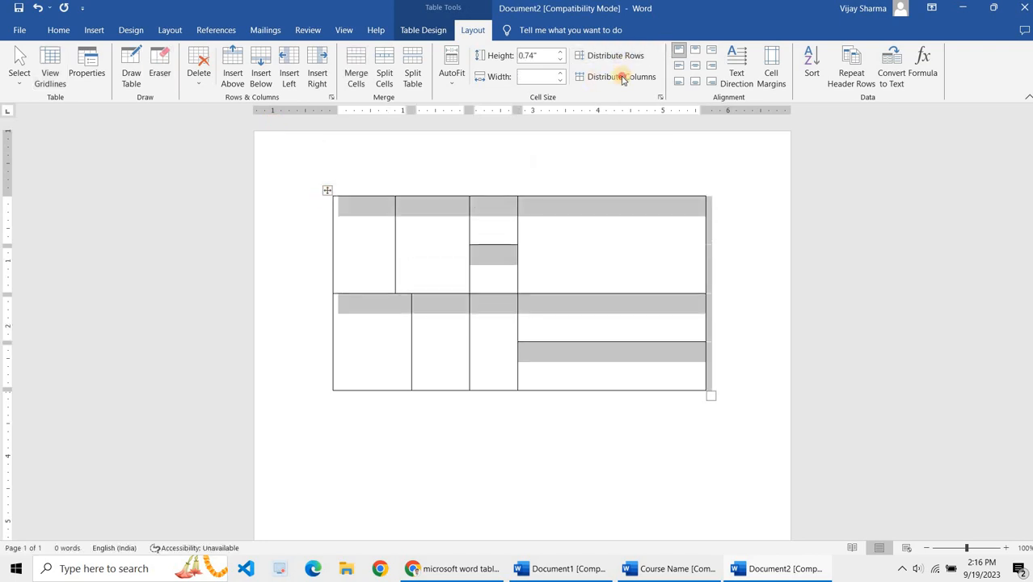
click(619, 77)
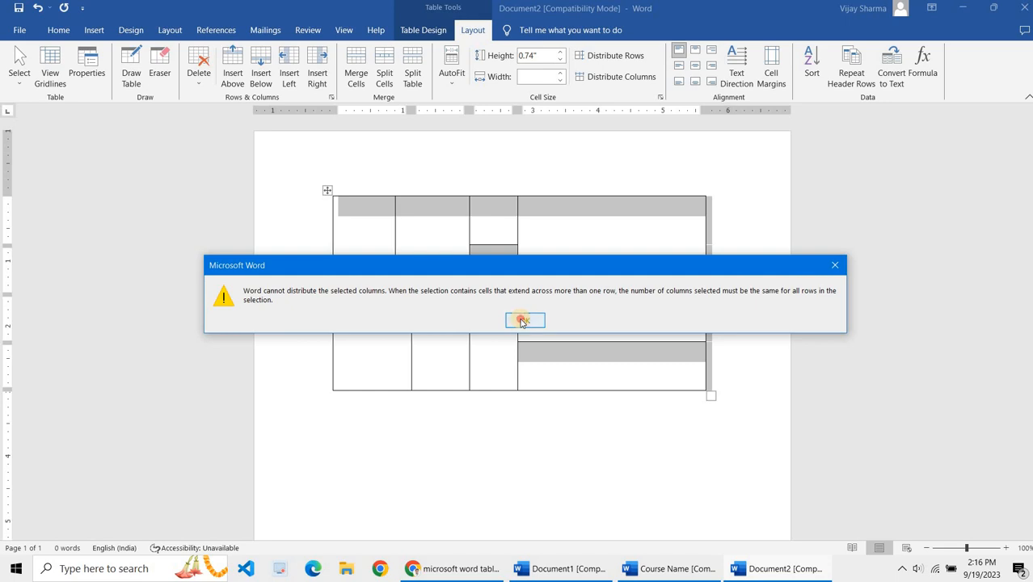
click(525, 319)
Step: Move the lower-left column border to line up with the border above it
click(546, 316)
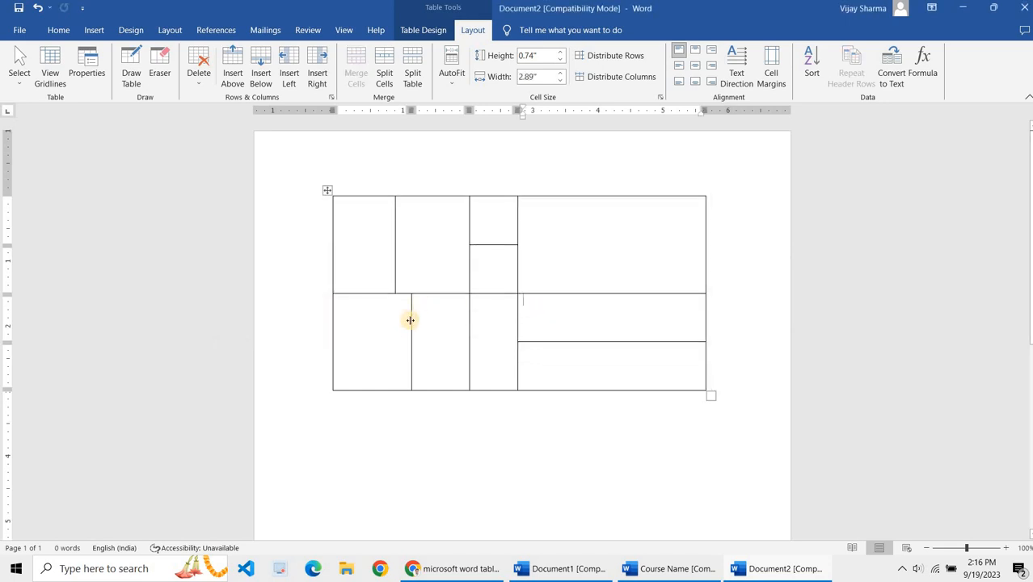
drag(410, 320, 395, 321)
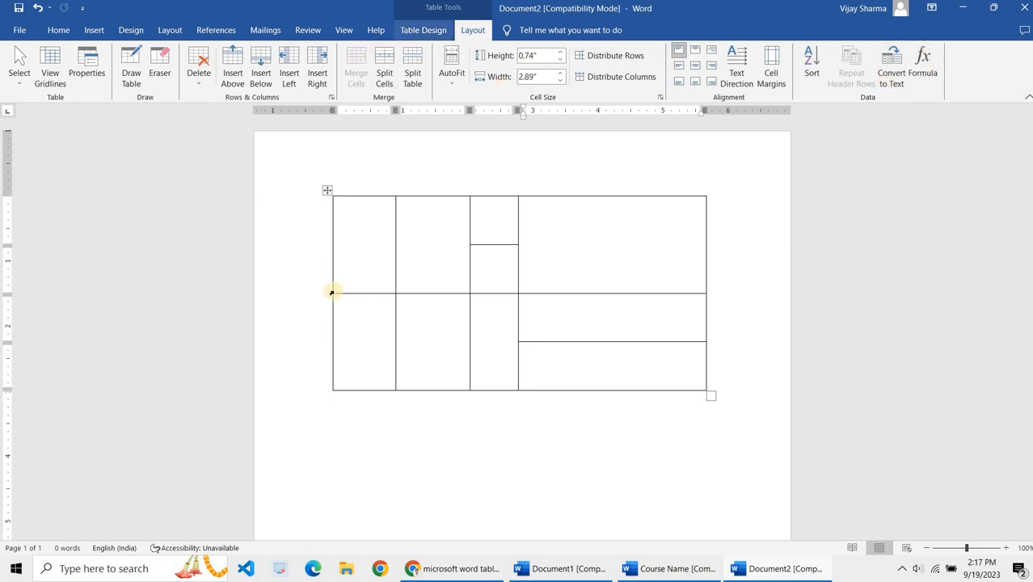
Step: In the Course Name document, convert the course details table to tab-separated text, then undo the conversion
click(669, 577)
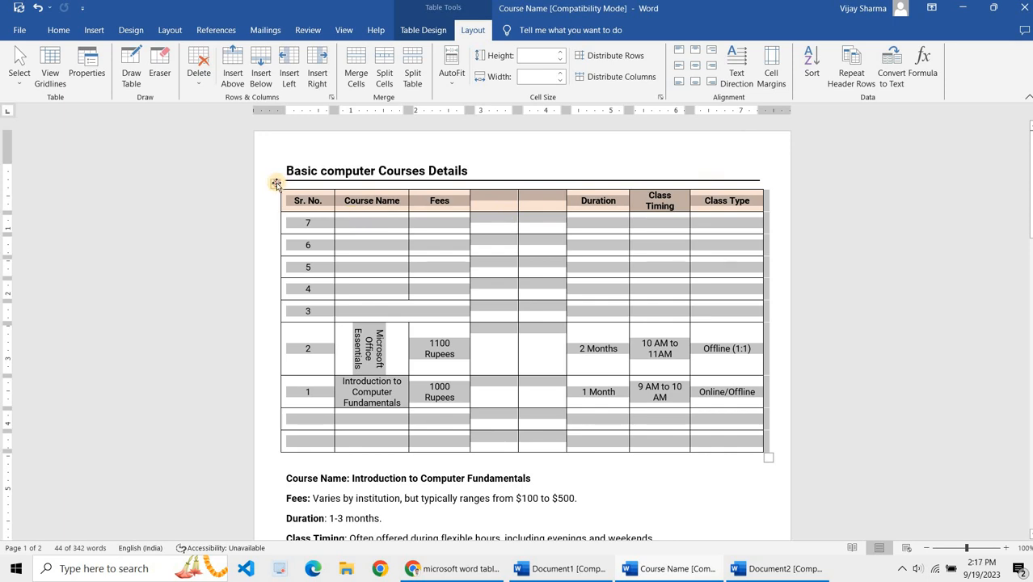
click(892, 65)
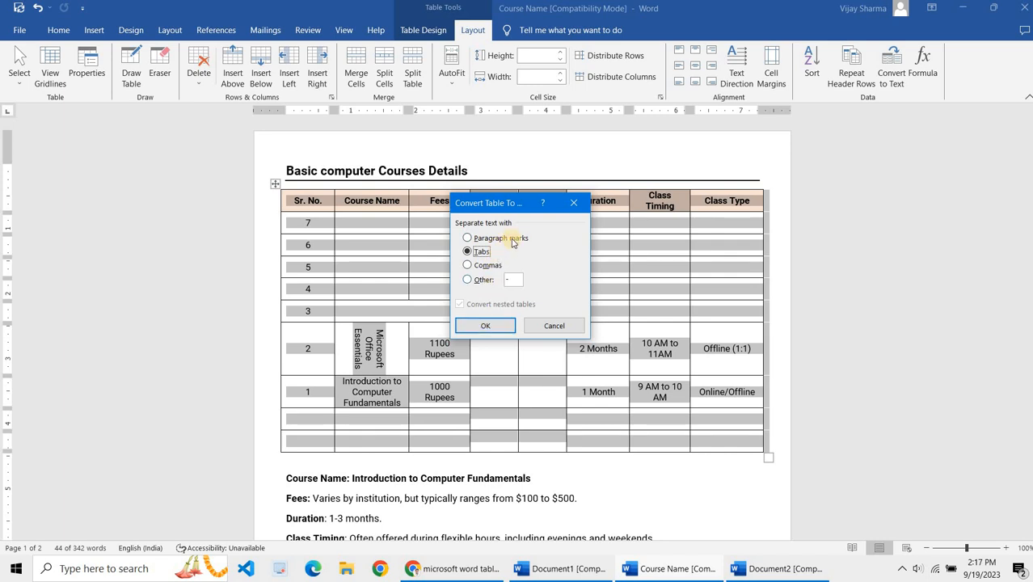
click(486, 332)
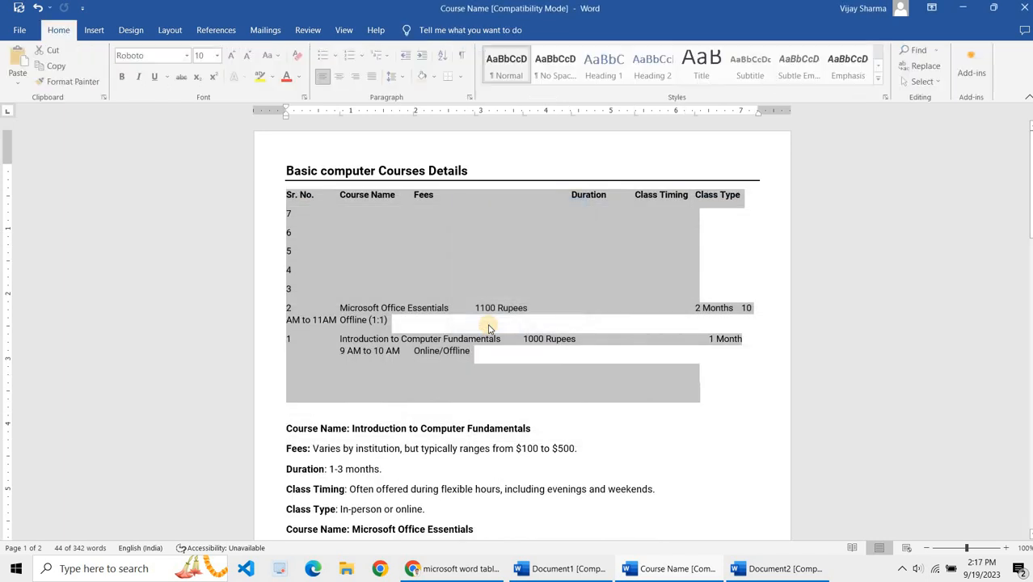
click(488, 327)
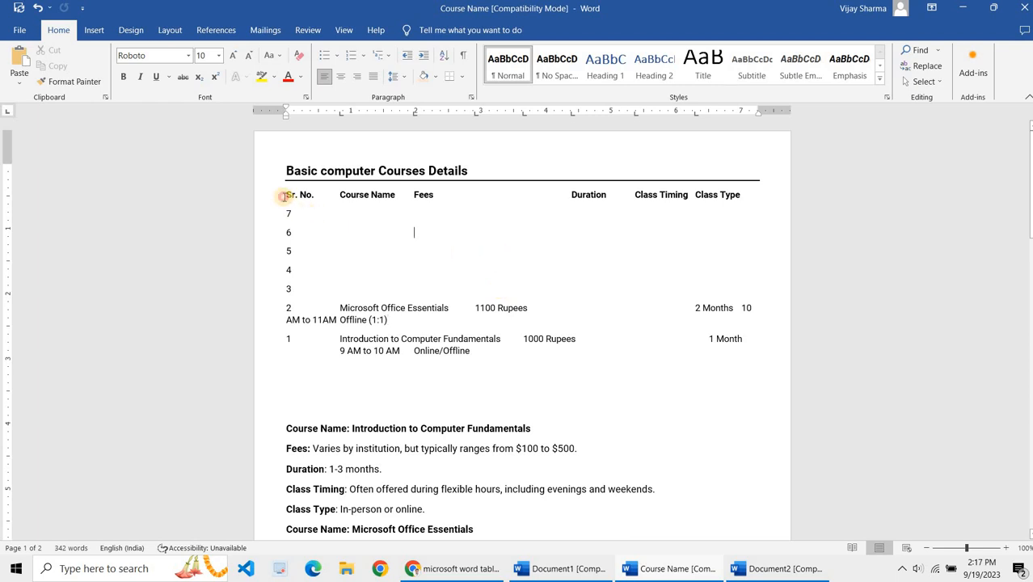
drag(282, 195, 492, 285)
drag(612, 349, 612, 350)
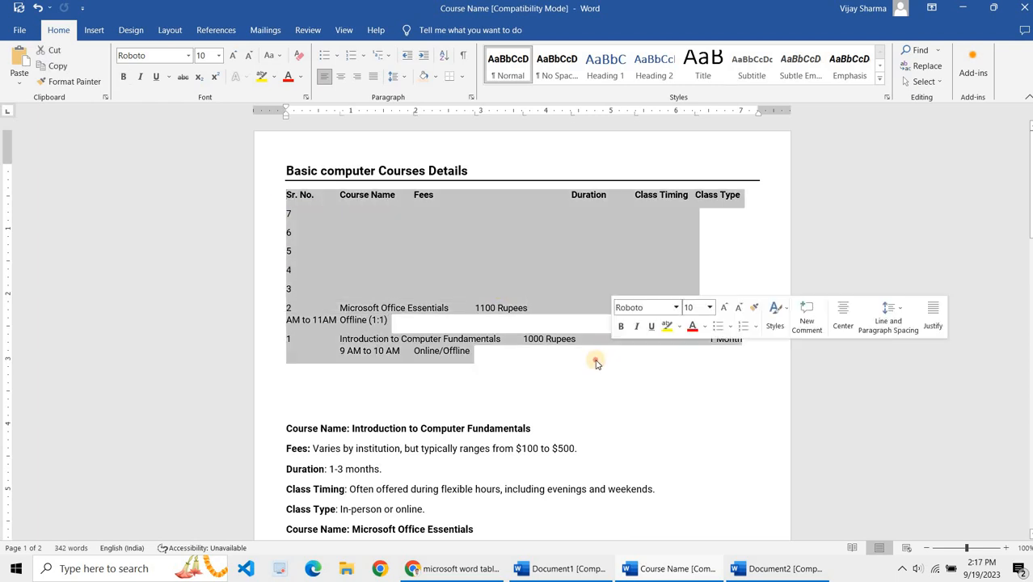
click(596, 360)
key(ctrl+z)
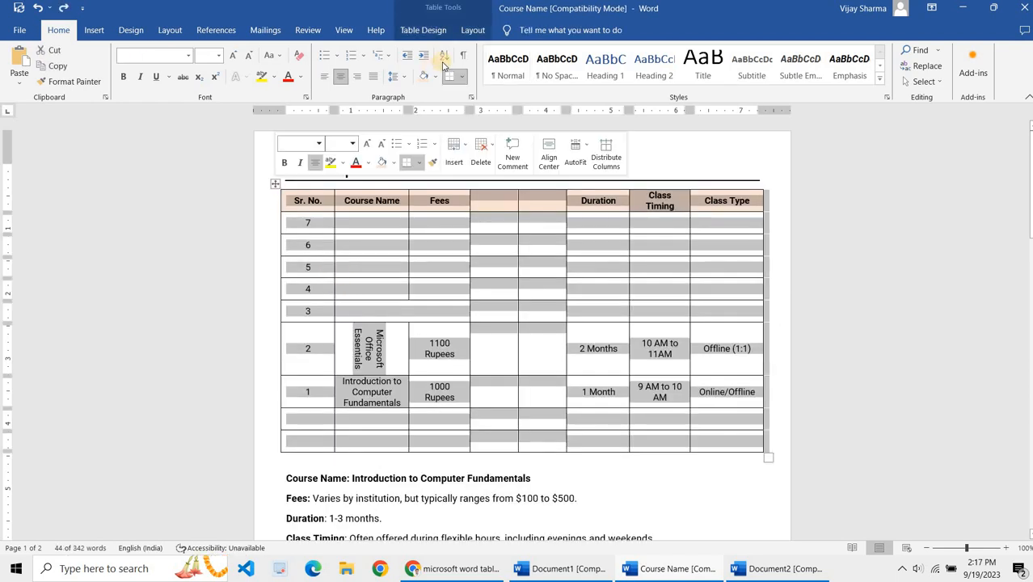
Step: Apply the Plain Table 4 style to the course details table
click(422, 30)
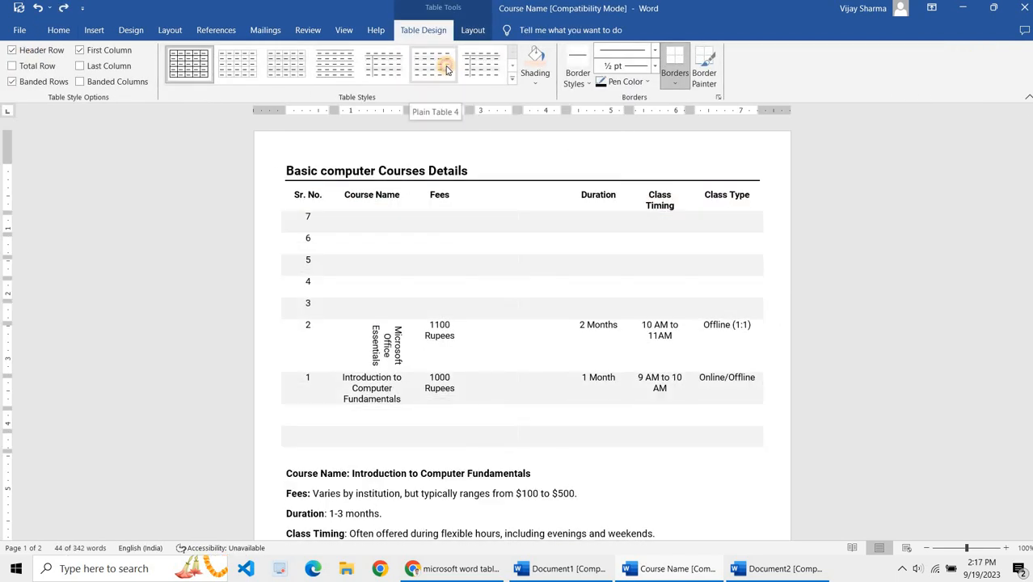
click(446, 70)
click(541, 282)
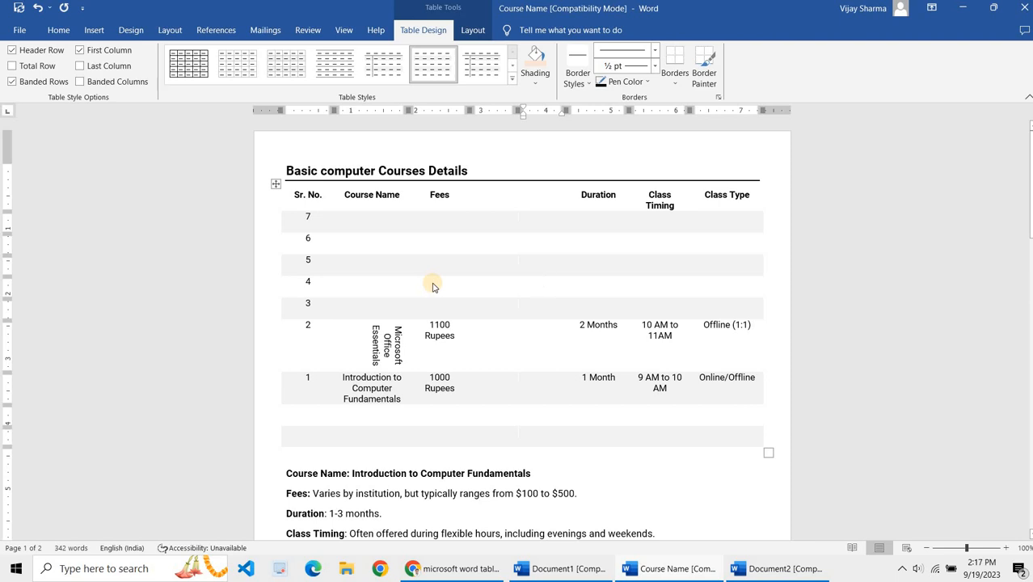
Step: Create a new maximized document, insert the Tabular List quick table and enlarge it to about double size
key(ctrl+n)
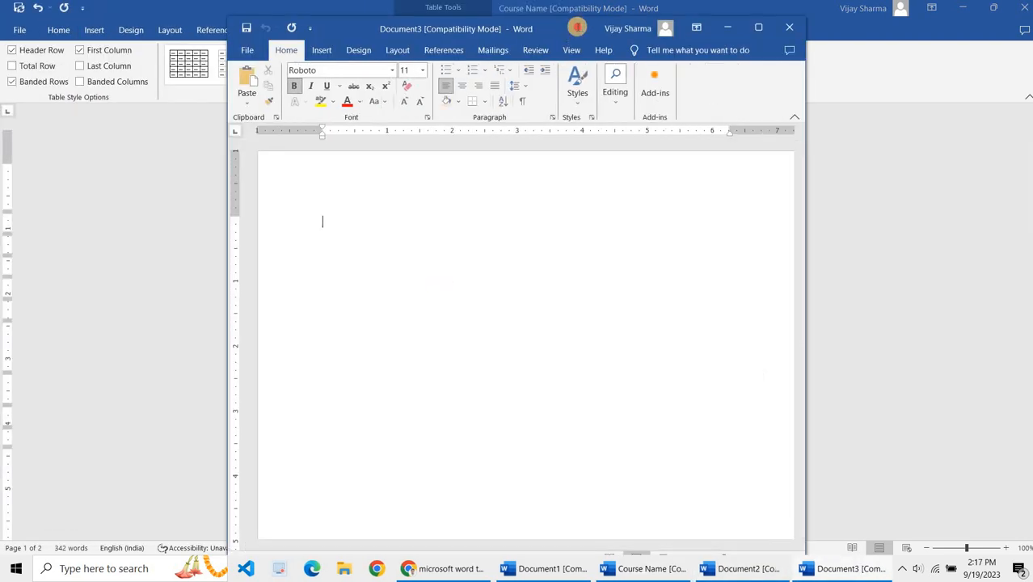
double_click(576, 27)
click(92, 31)
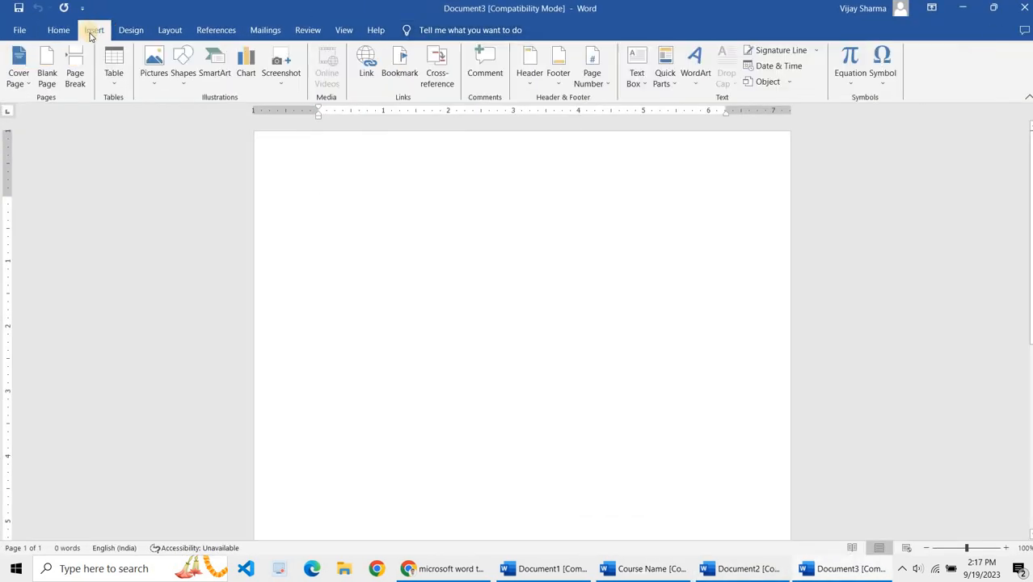
click(114, 77)
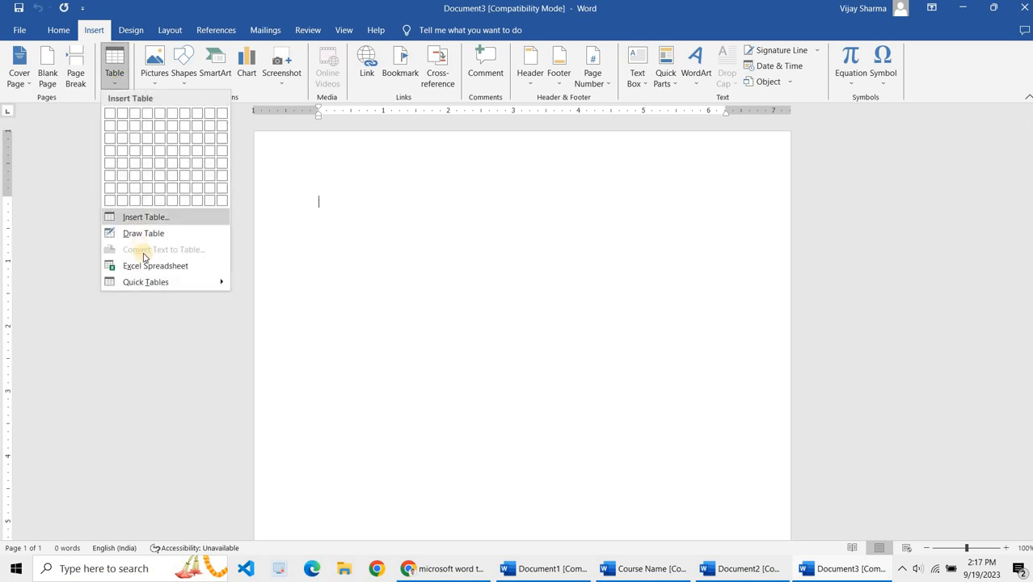
mouse_move(154, 282)
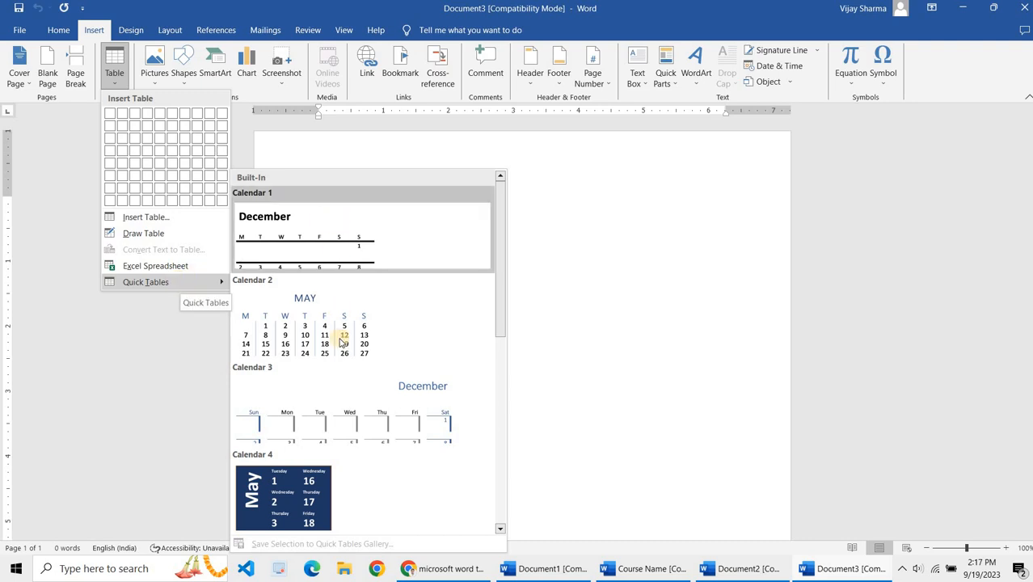
scroll(338, 341, down, 5)
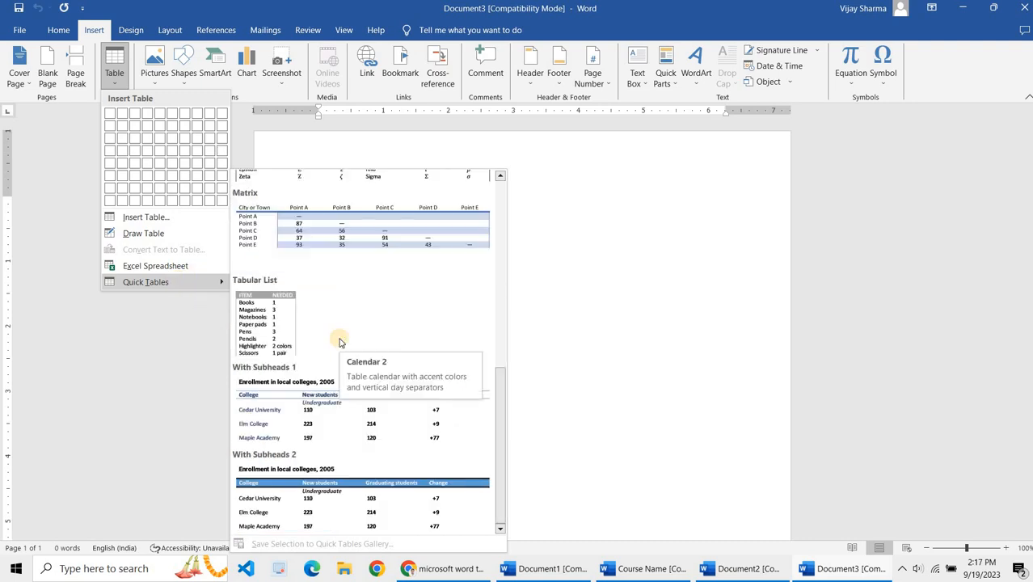
click(289, 330)
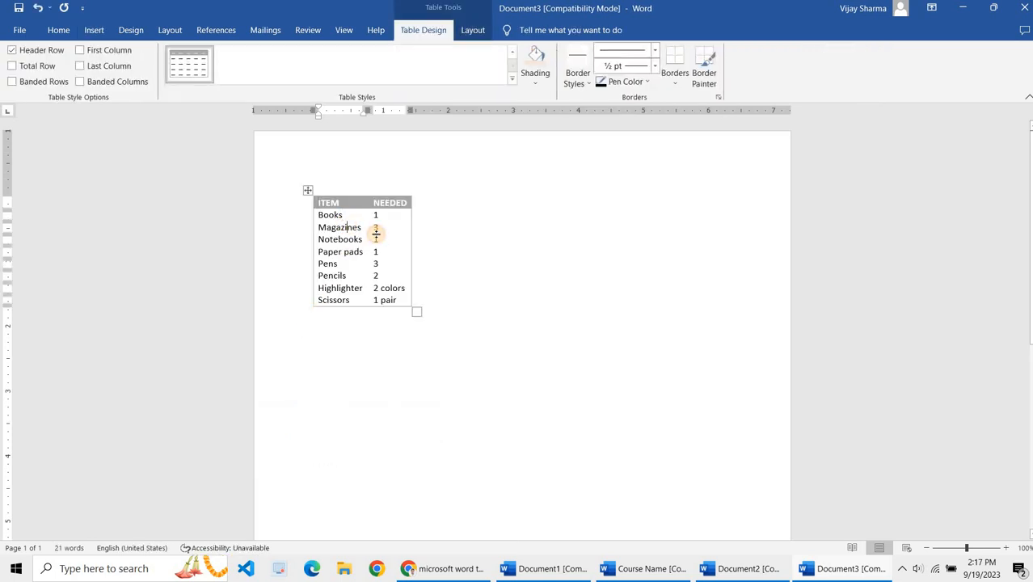
drag(415, 309, 540, 432)
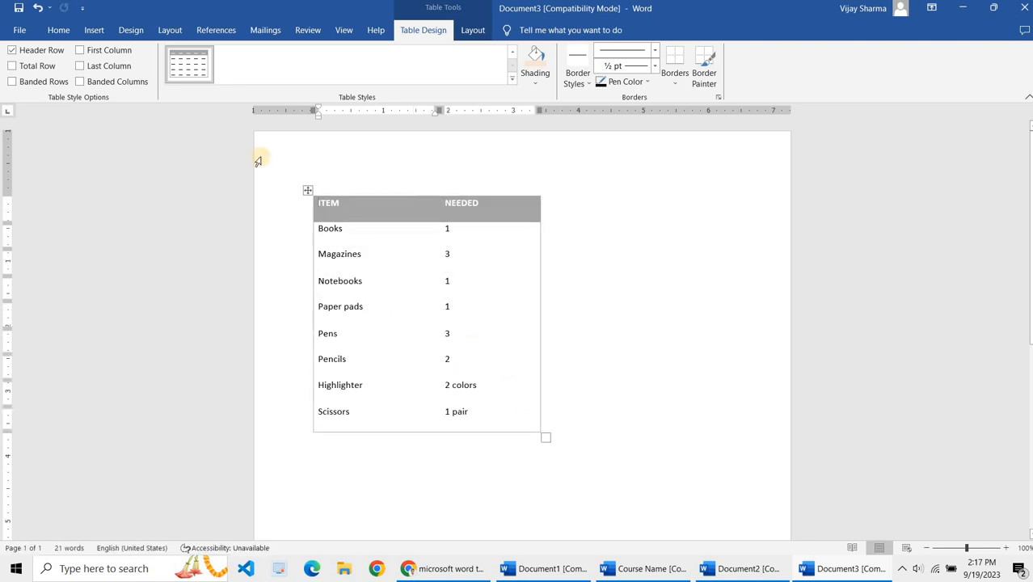
Step: Insert the Matrix quick table into the document
click(94, 30)
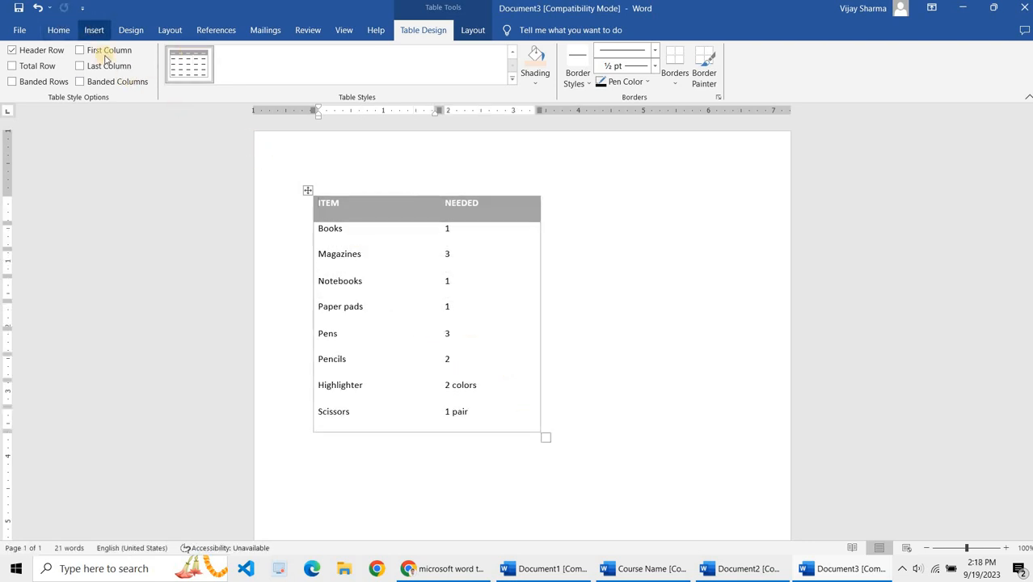
click(116, 81)
mouse_move(178, 281)
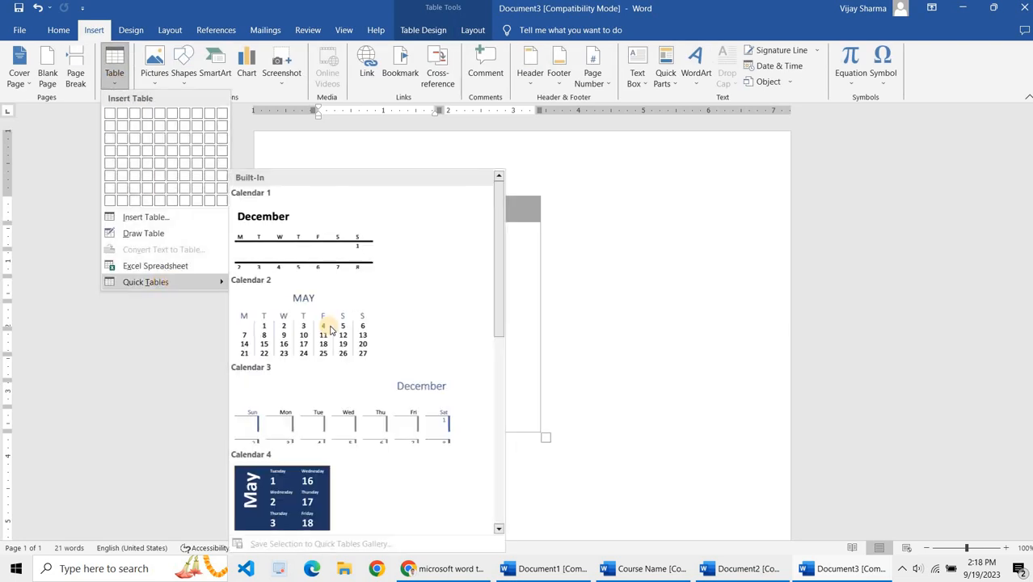
scroll(329, 330, down, 10)
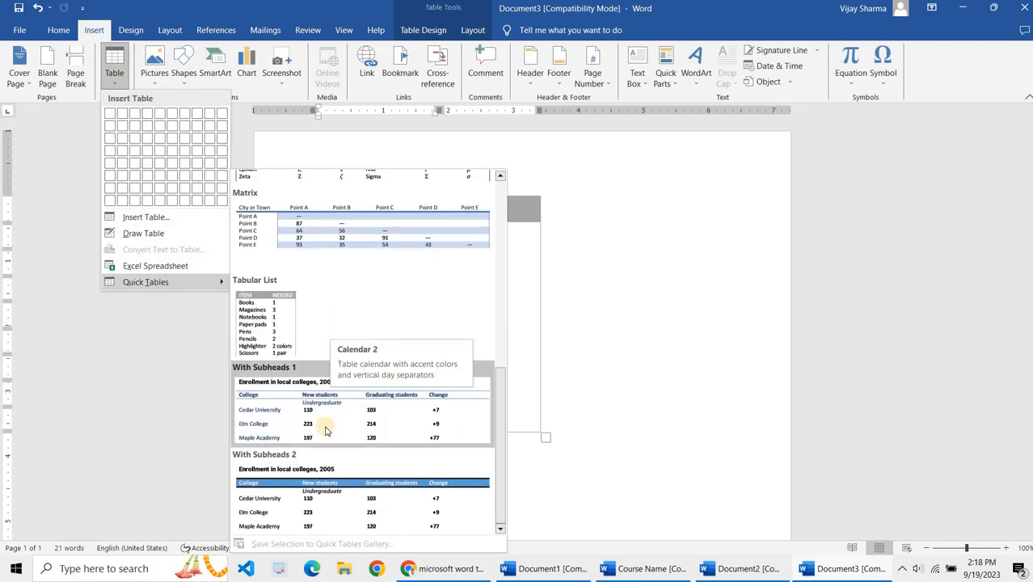
click(347, 254)
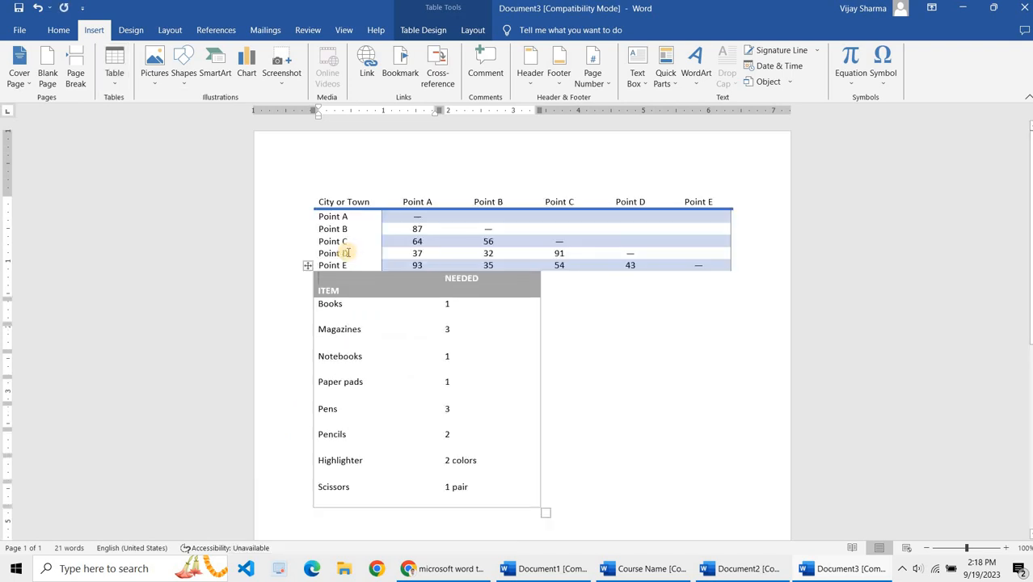
Step: Delete the City or Town header text in the Matrix table
click(364, 201)
key(BackSpace)
key(BackSpace)
key(BackSpace)
key(BackSpace)
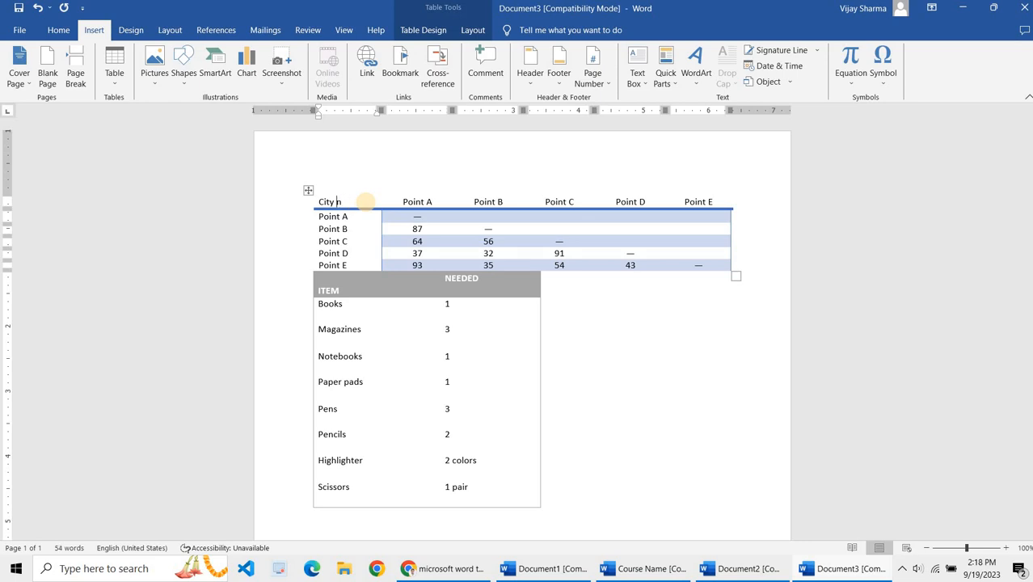
key(BackSpace)
key(BackSpace)
key(BackSpace)
key(BackSpace)
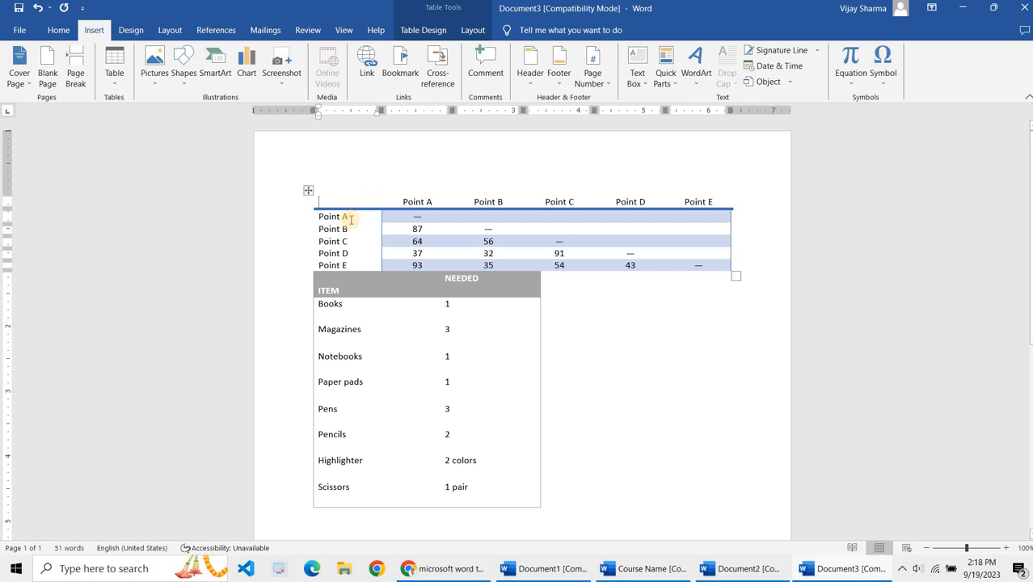
Step: Clear the Point A column header text
click(427, 203)
key(ctrl+a)
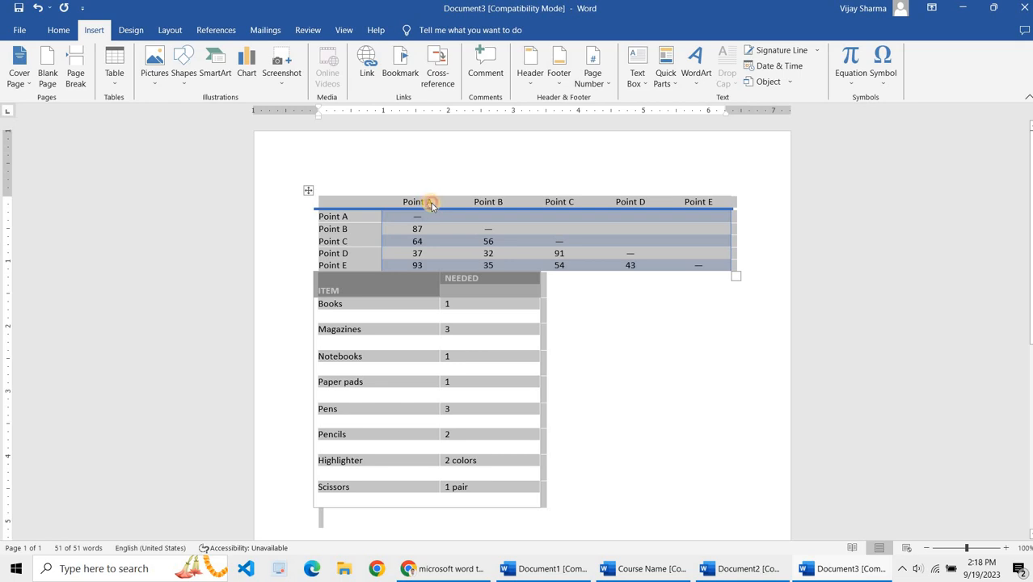
click(431, 202)
key(BackSpace)
key(BackSpace)
key(BackSpace)
key(BackSpace)
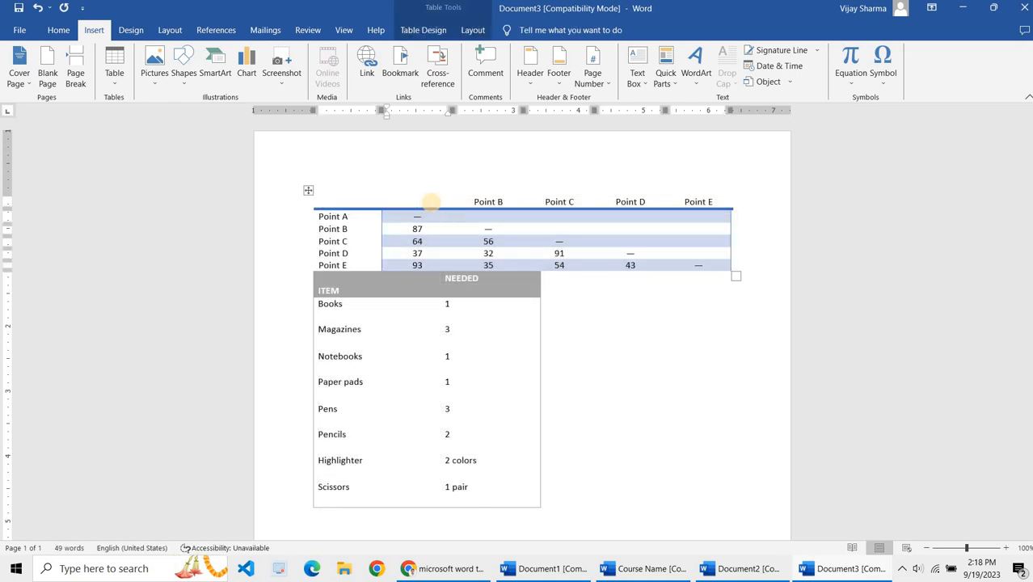
text(Marks)
key(BackSpace)
key(BackSpace)
key(BackSpace)
key(BackSpace)
key(BackSpace)
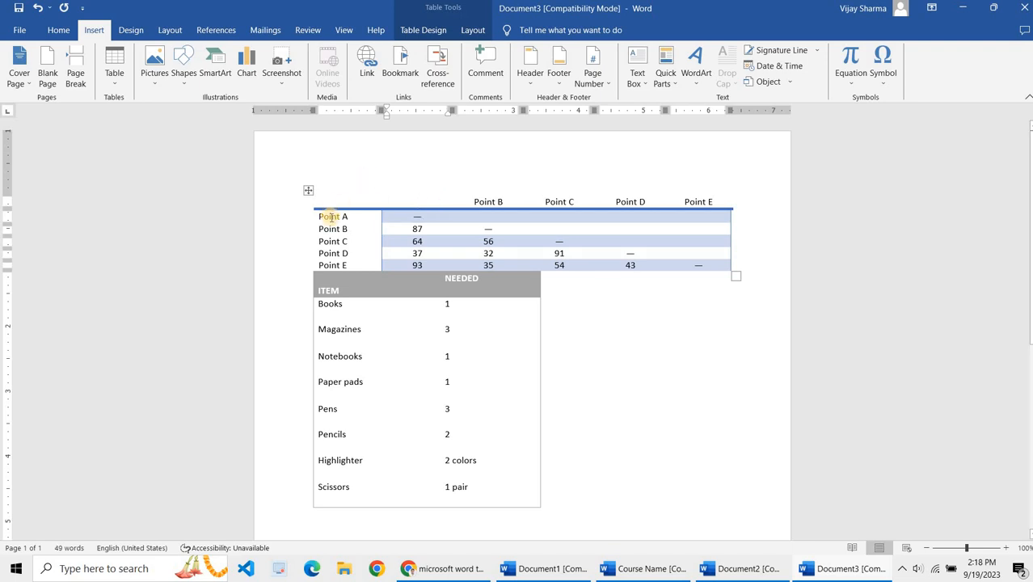
click(331, 217)
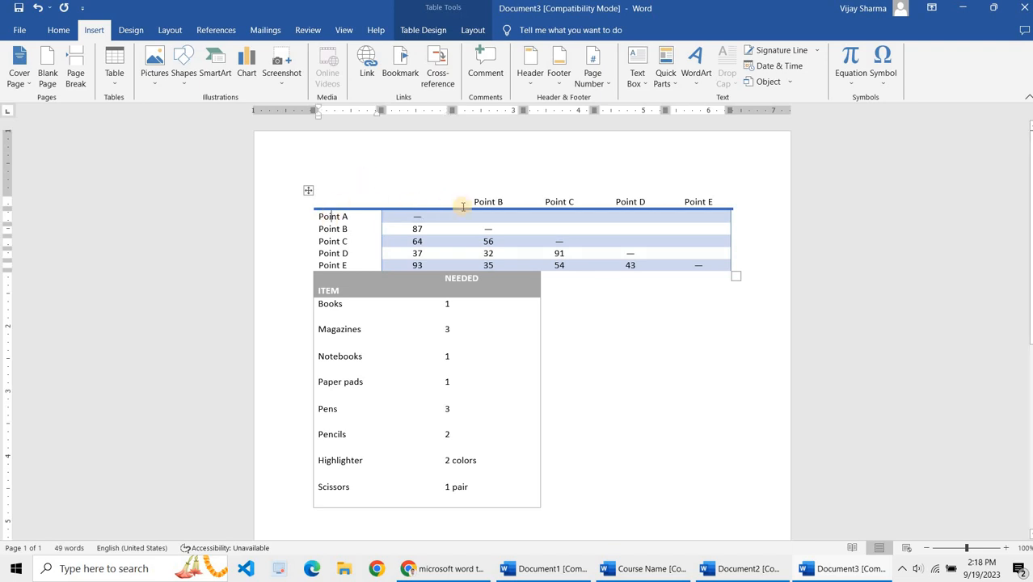
Step: Enter 1st Sem as the first data column header
click(427, 201)
text(1st)
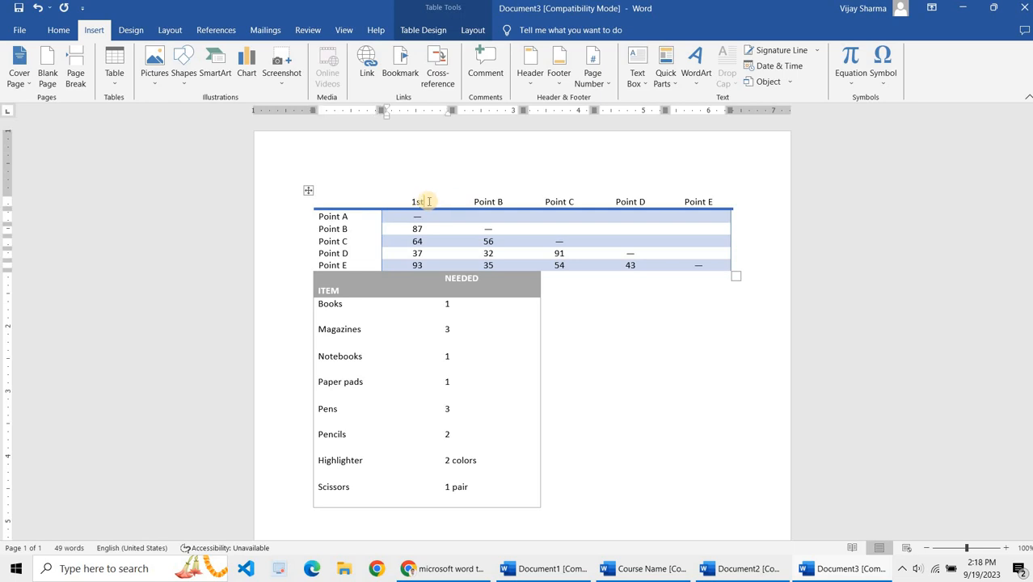
text( Sem)
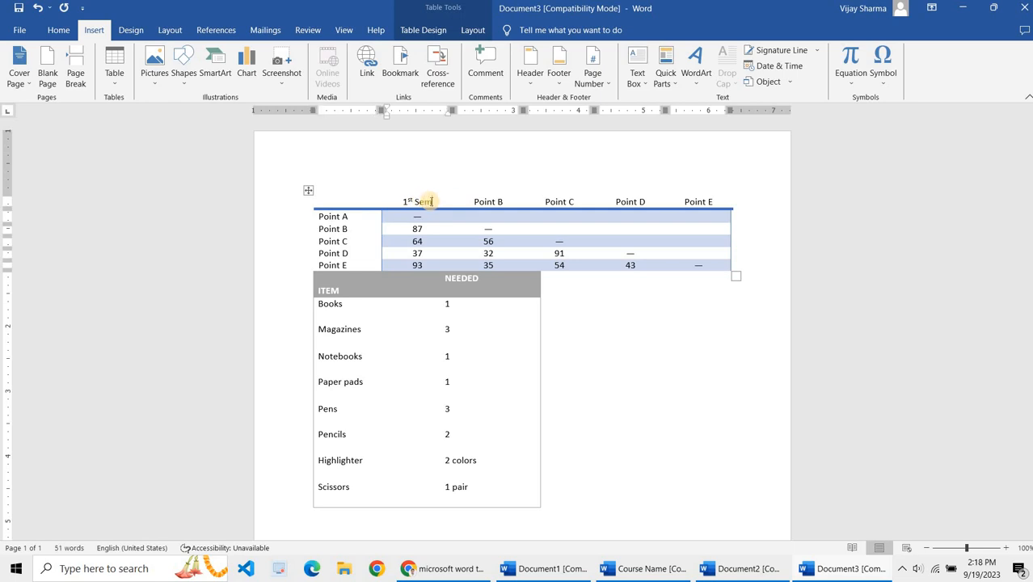
Step: Replace the word Point in the Point B header with 2nd Semester, correcting its misspelling
click(492, 201)
double_click(492, 201)
text(1)
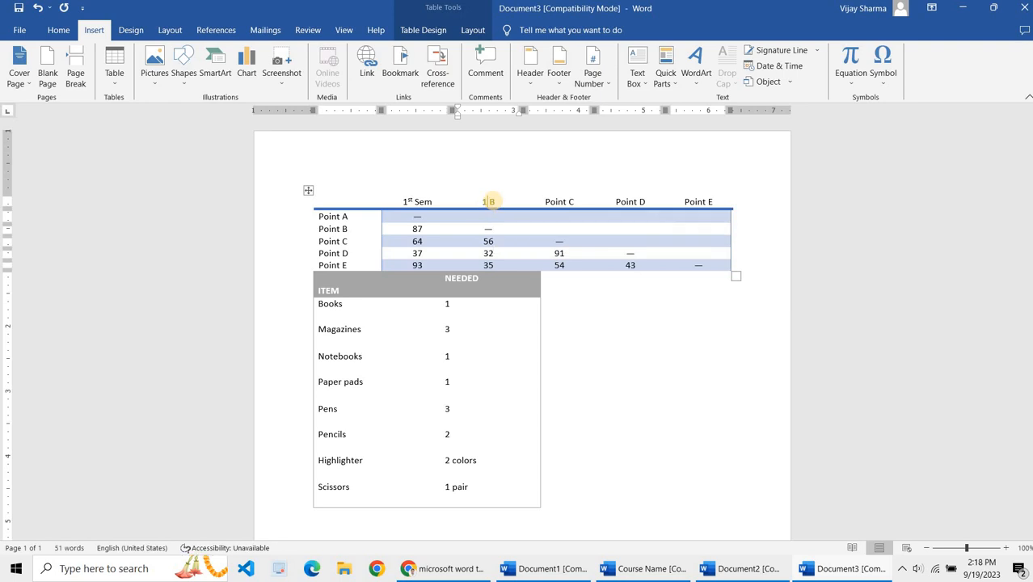
text(nd Semster)
key(BackSpace)
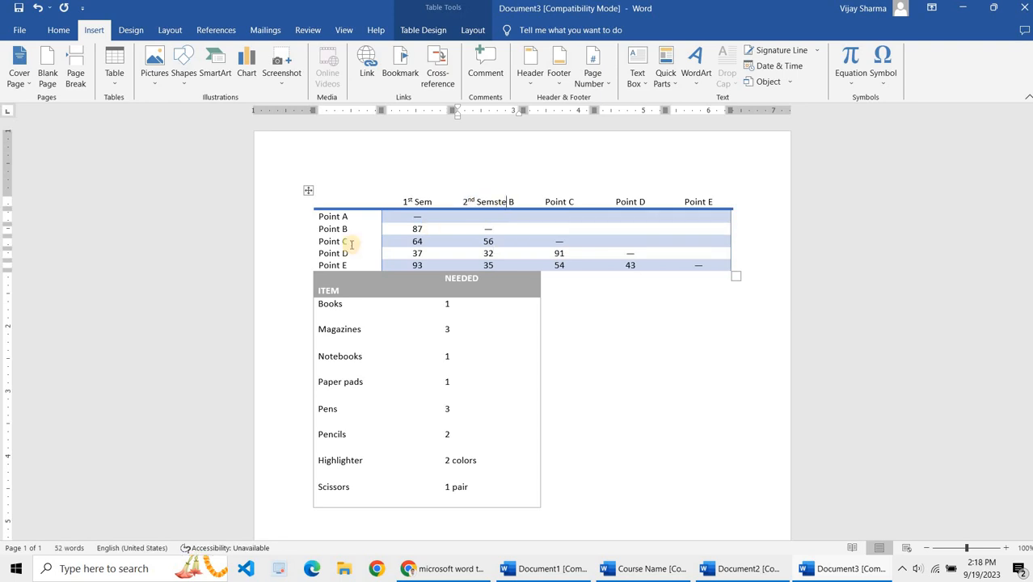
click(353, 217)
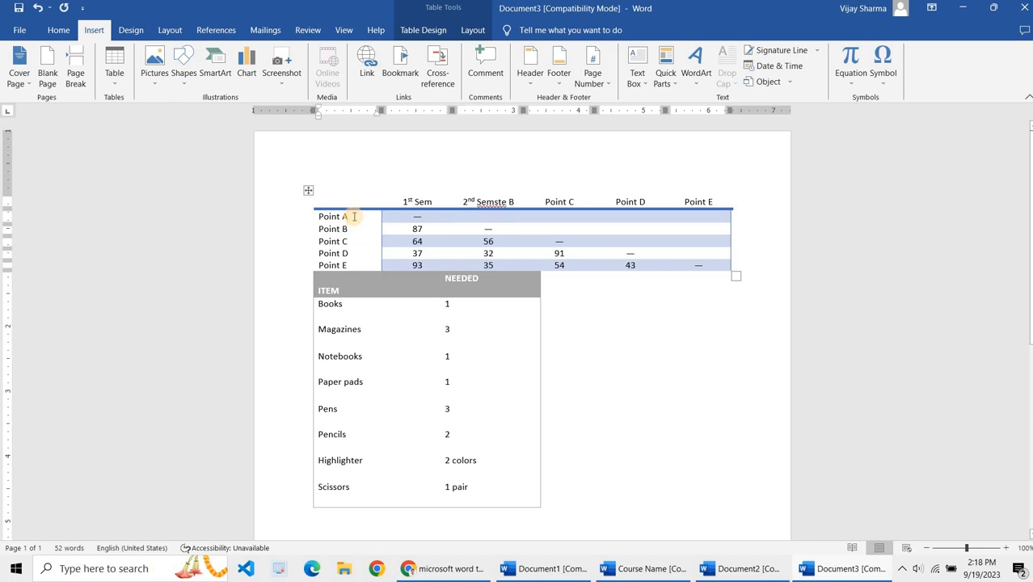
right_click(483, 206)
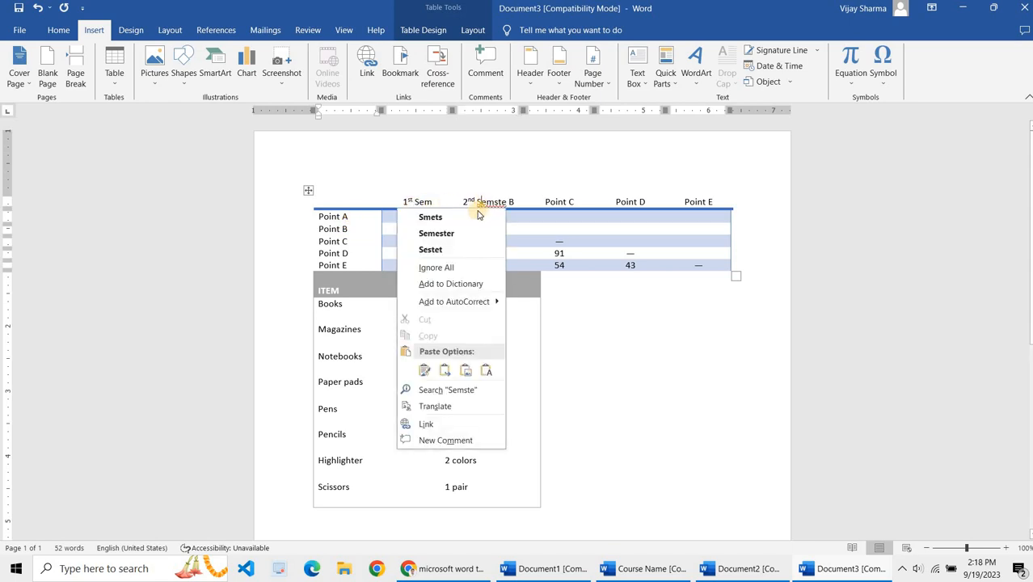
click(473, 232)
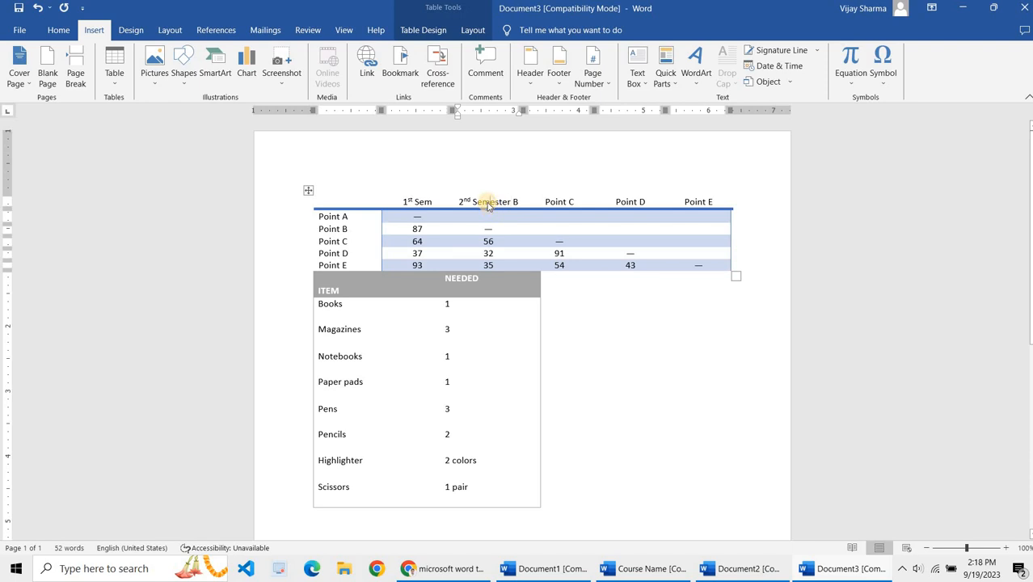
right_click(487, 206)
click(478, 203)
right_click(484, 206)
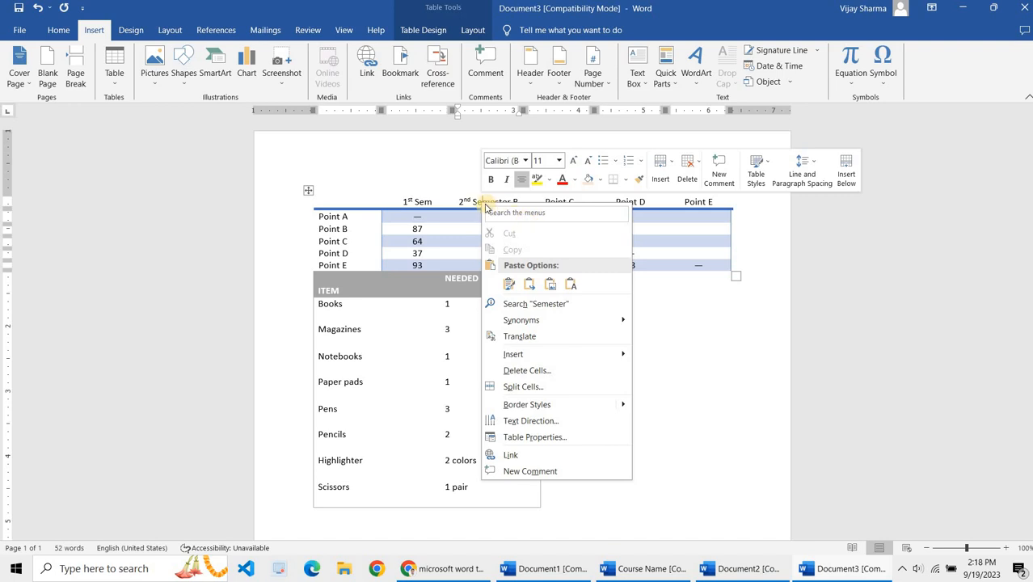
click(345, 215)
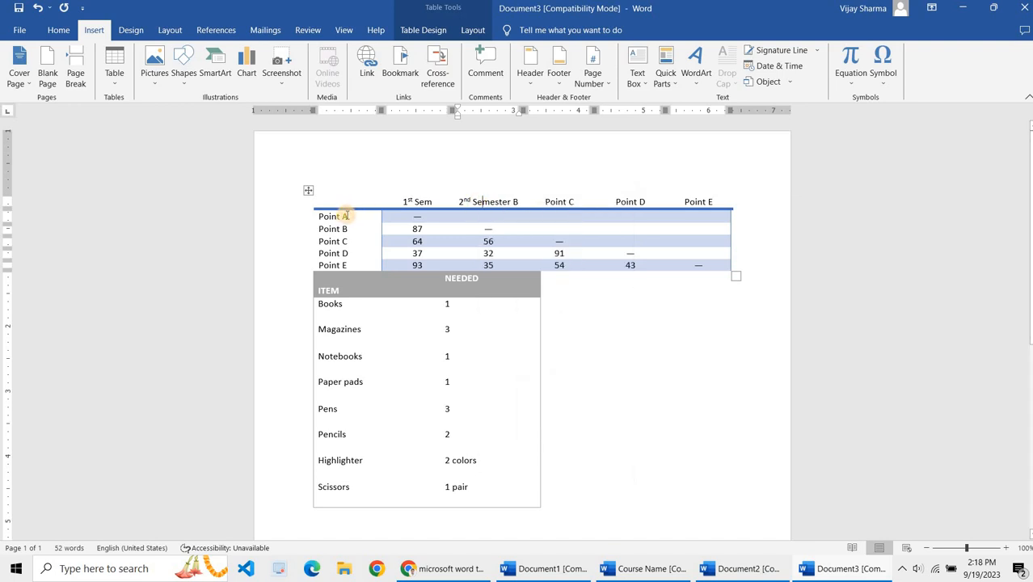
Step: Rename the Point A row label as English
click(345, 215)
key(BackSpace)
key(BackSpace)
key(BackSpace)
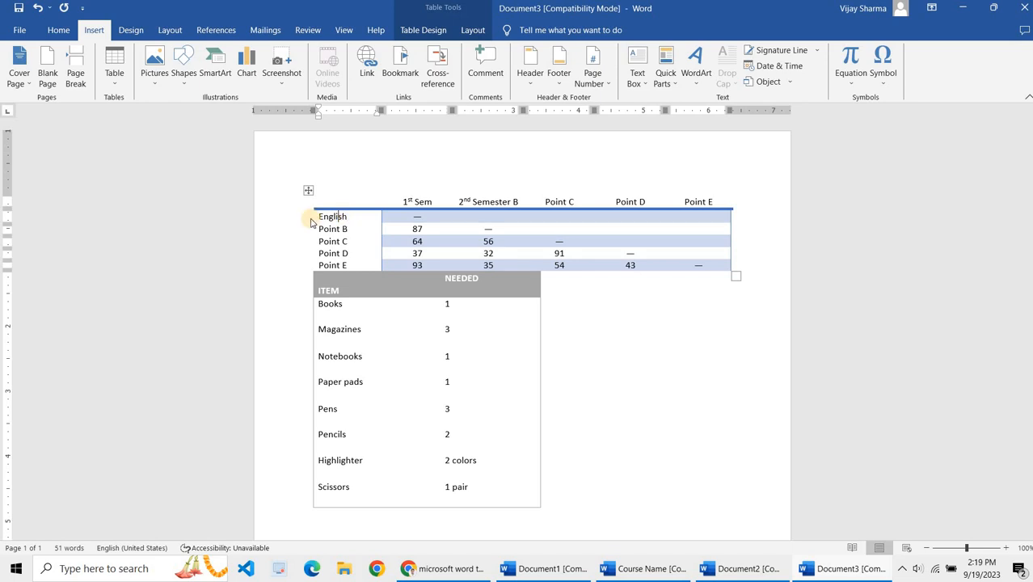
Step: Rename the Point B row label as Math
key(BackSpace)
key(BackSpace)
key(BackSpace)
key(BackSpace)
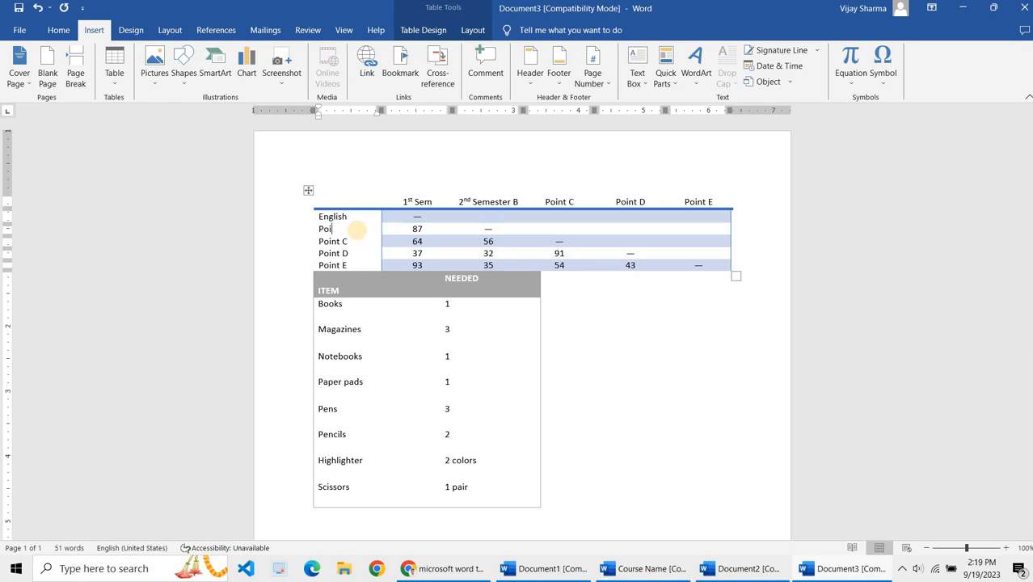
text(Math)
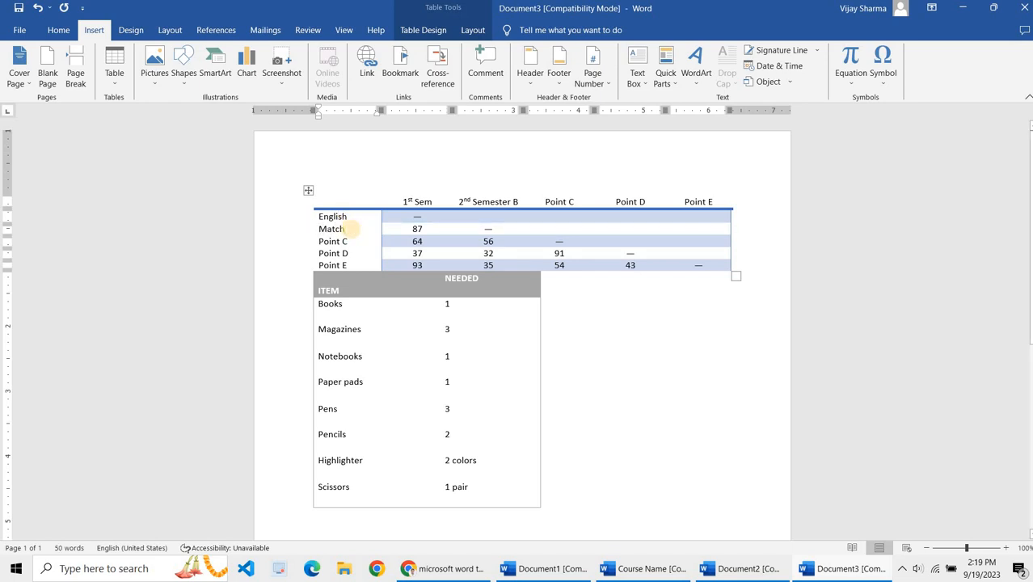
key(BackSpace)
text(h)
Step: Enter English's scores as 68 for 1st Sem and 78 for 2nd Semester
click(413, 227)
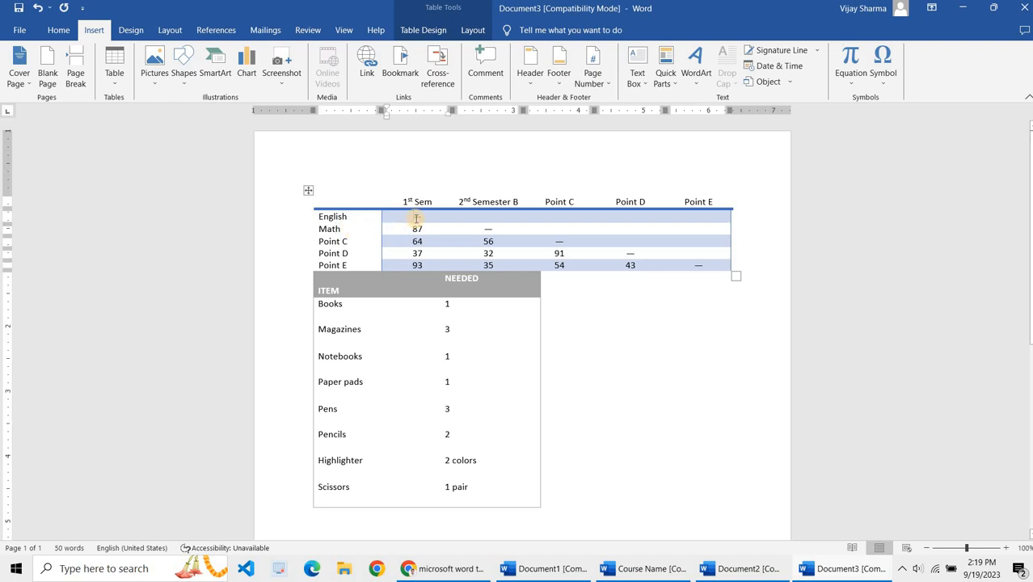
text(68)
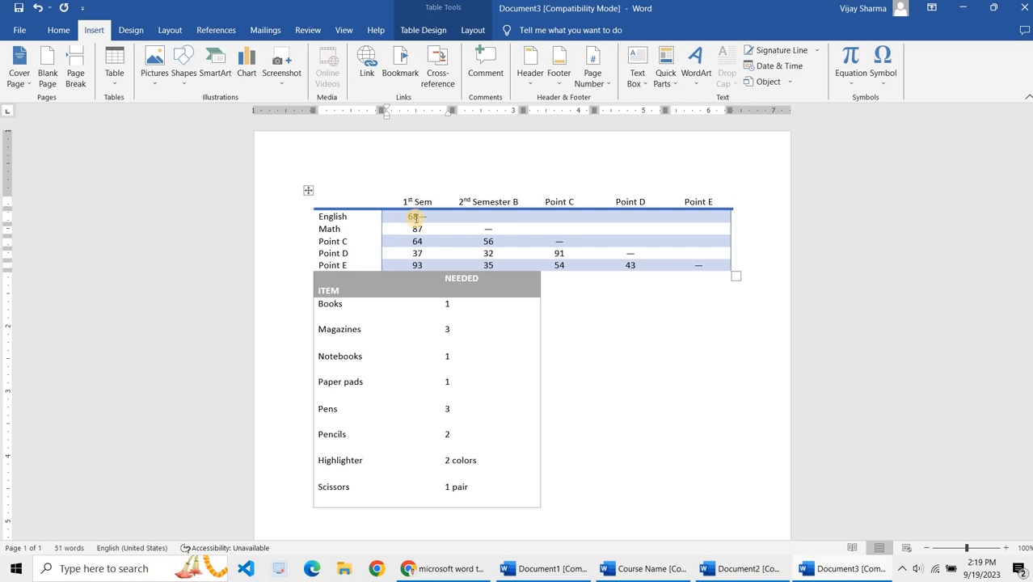
key(Delete)
click(486, 217)
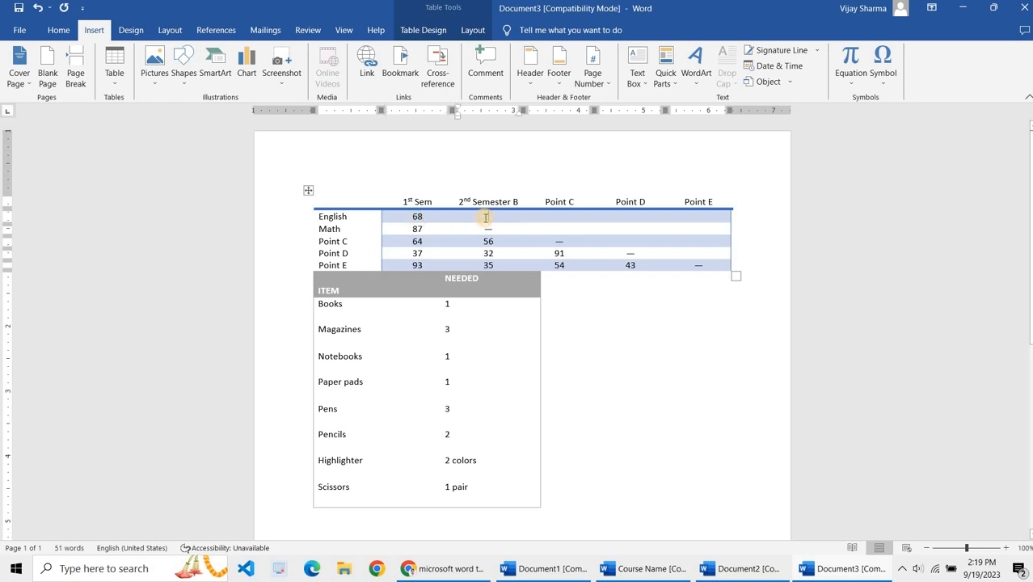
text(78)
Step: Delete the Point C column from the table
click(547, 214)
click(550, 191)
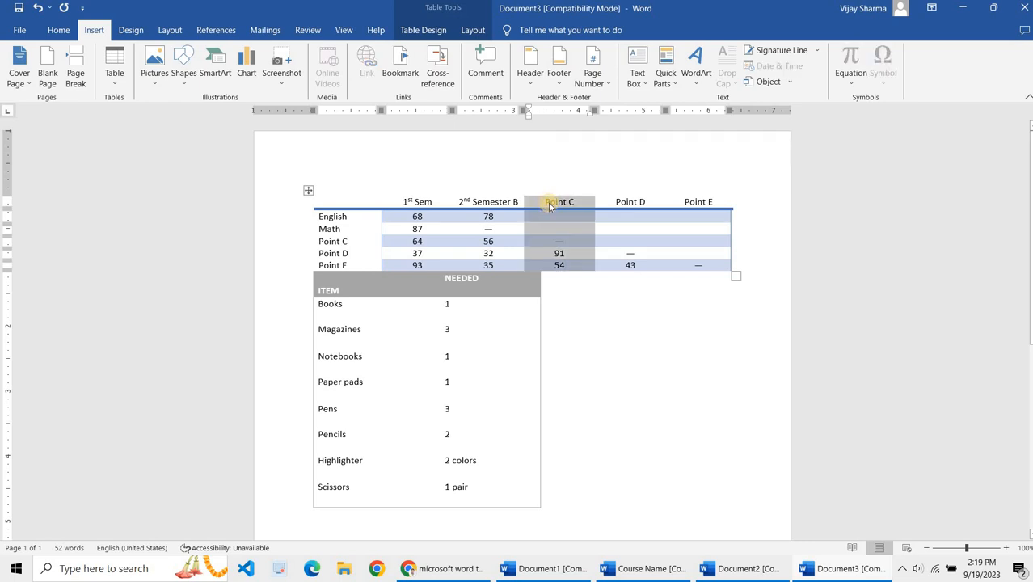
right_click(549, 207)
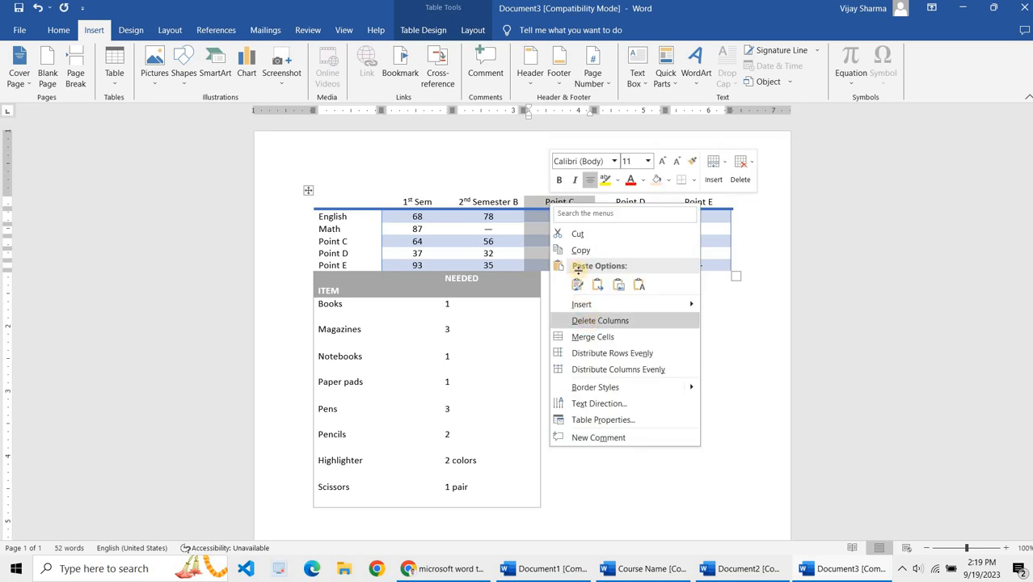
click(591, 321)
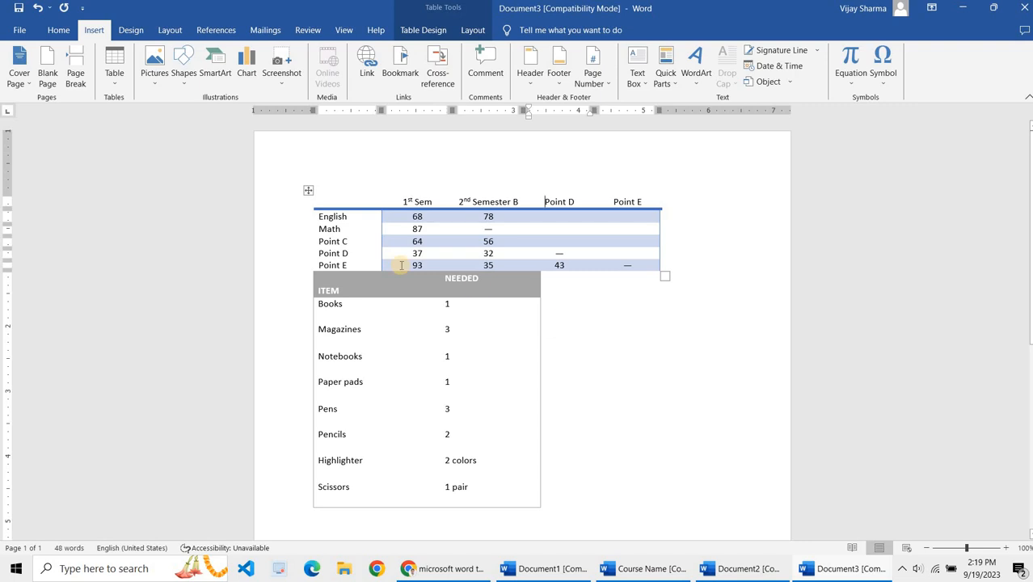
Step: Create a new maximized blank document and insert an embedded Excel spreadsheet into it
key(ctrl+n)
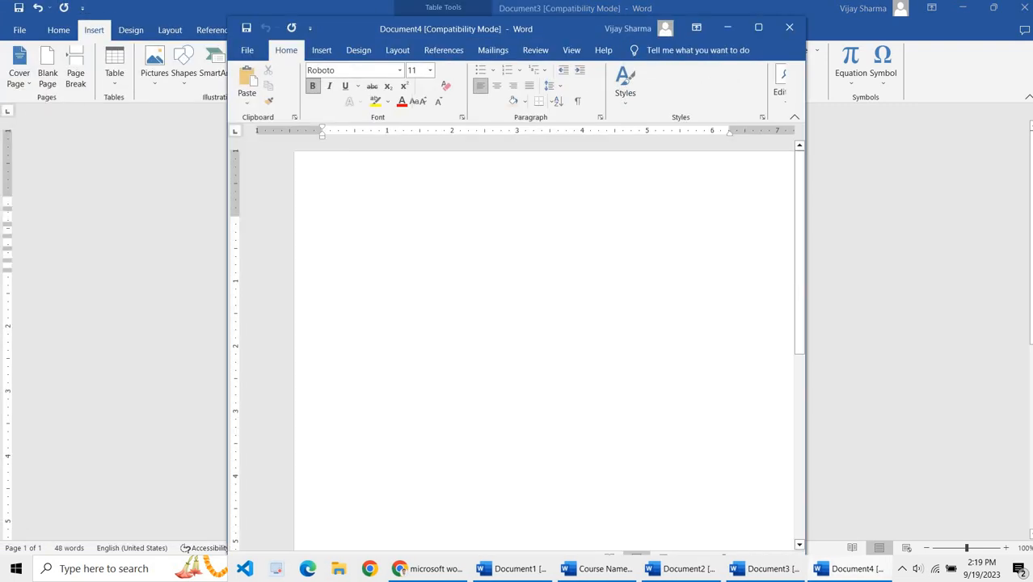
double_click(403, 24)
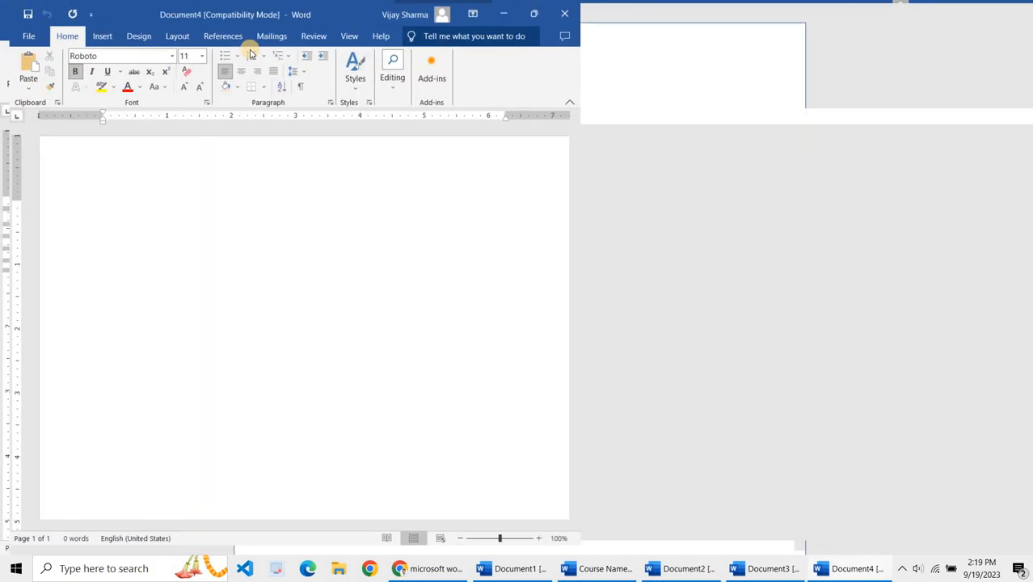
click(92, 33)
click(115, 84)
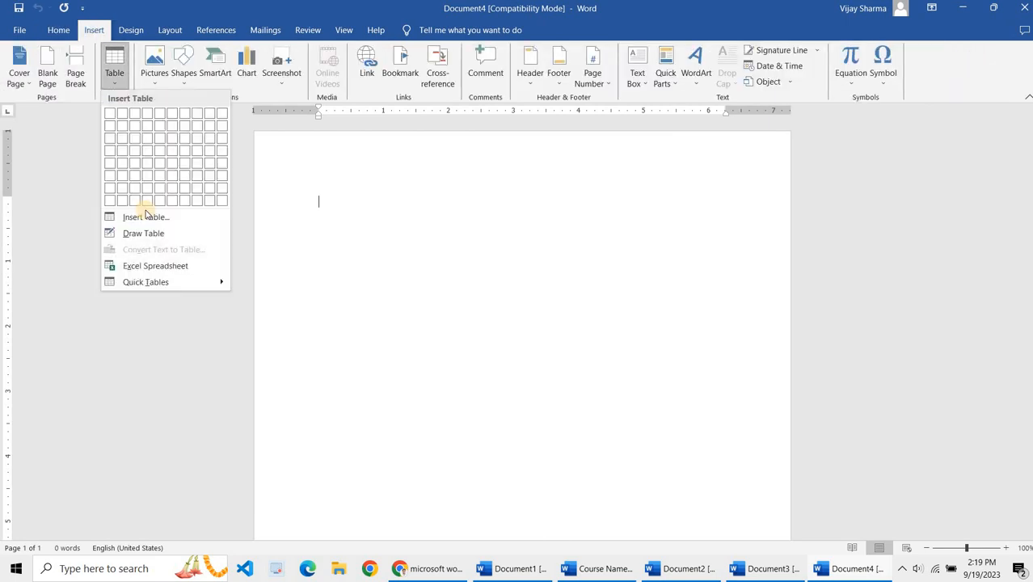
click(181, 269)
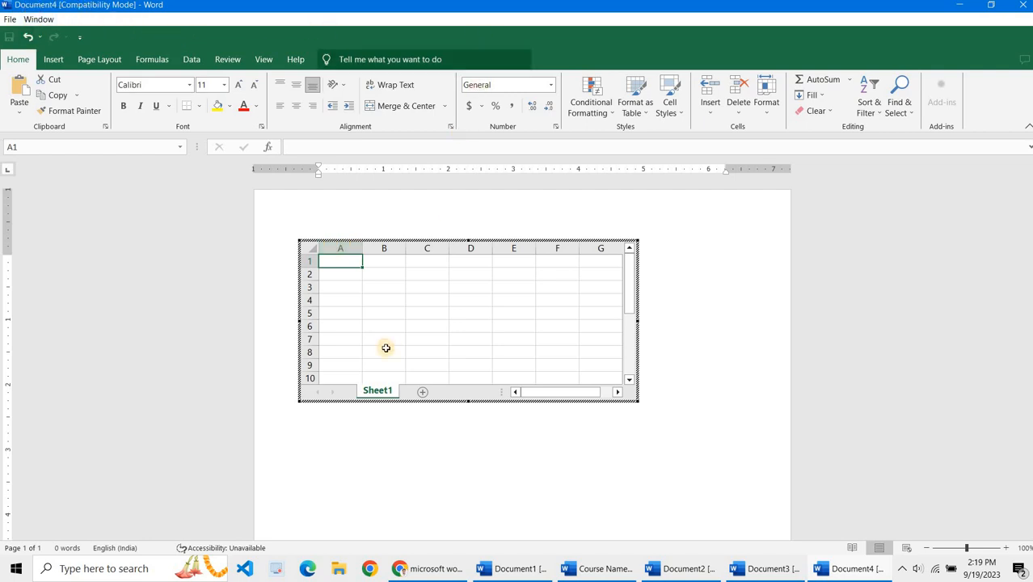
Step: Enter the headers Sr. No., Product Name, Qty., Price and Total in the spreadsheet's first row
text(Sr. No.)
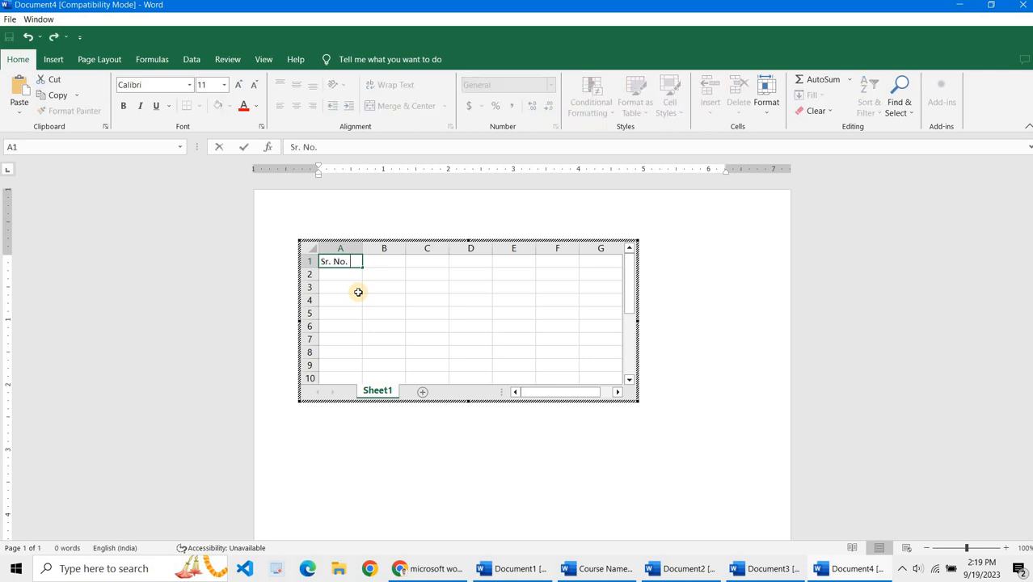
key(Tab)
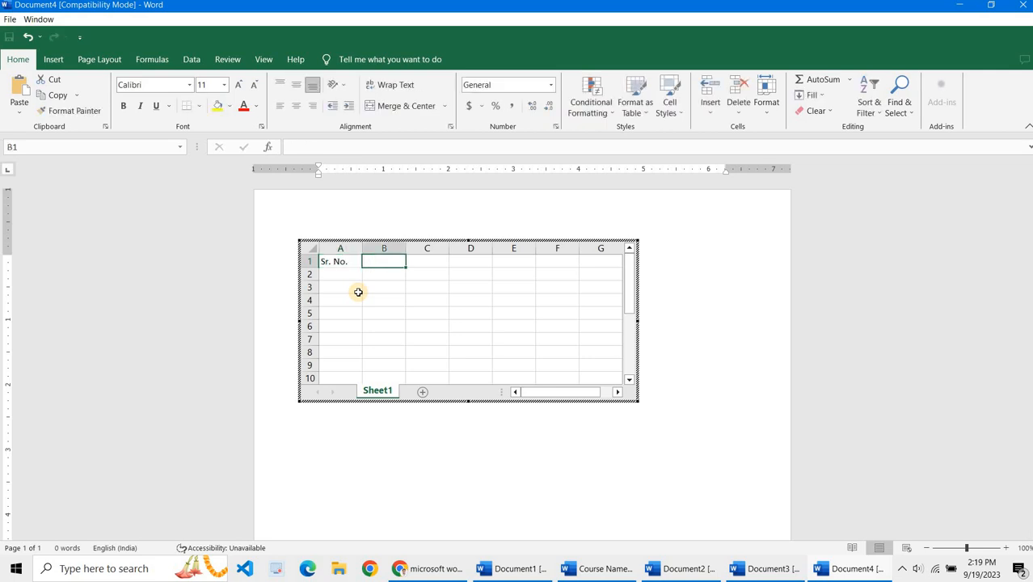
text(Product Name)
key(Tab)
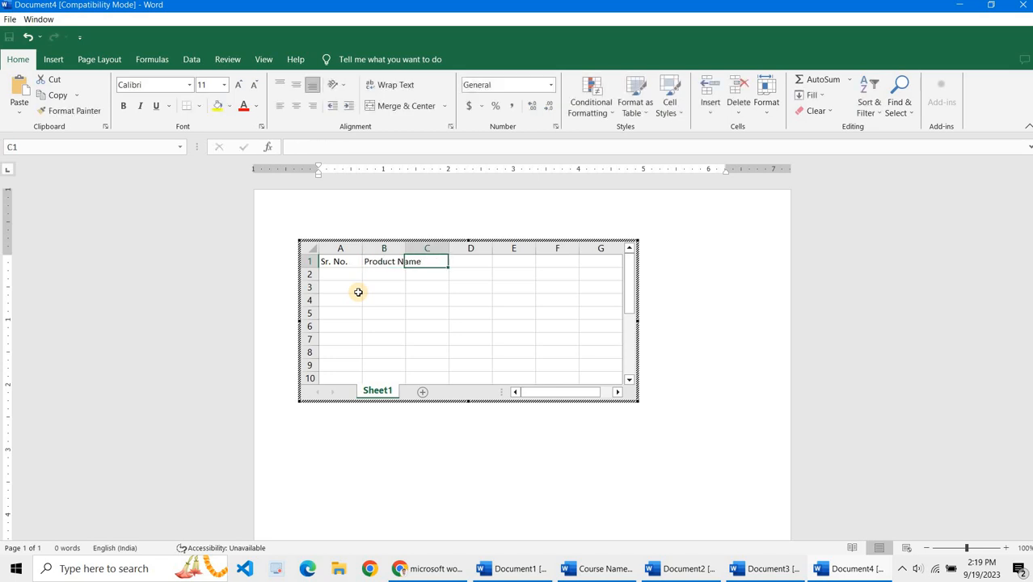
text(Qty)
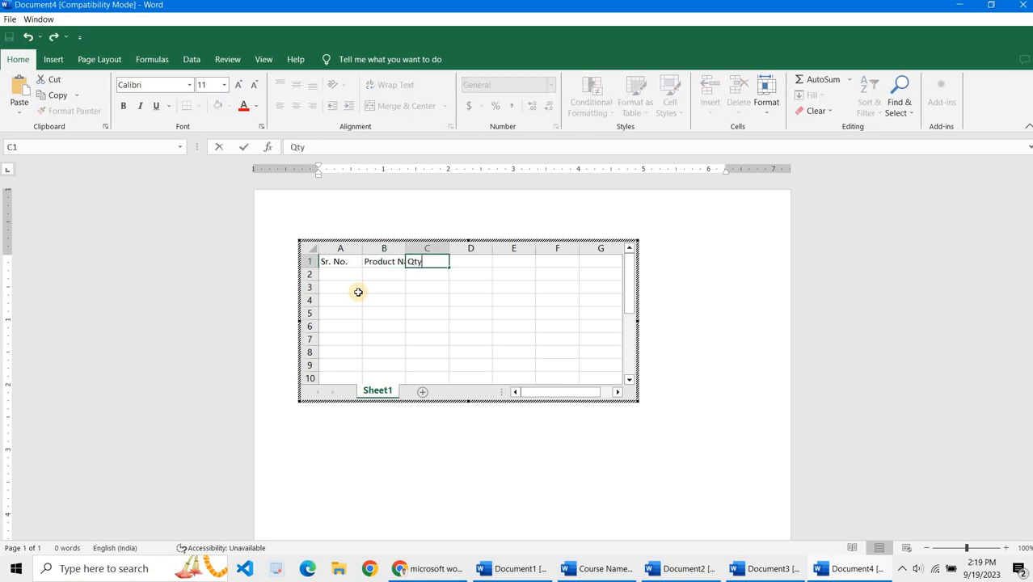
text(.)
key(Tab)
text(Price)
key(Tab)
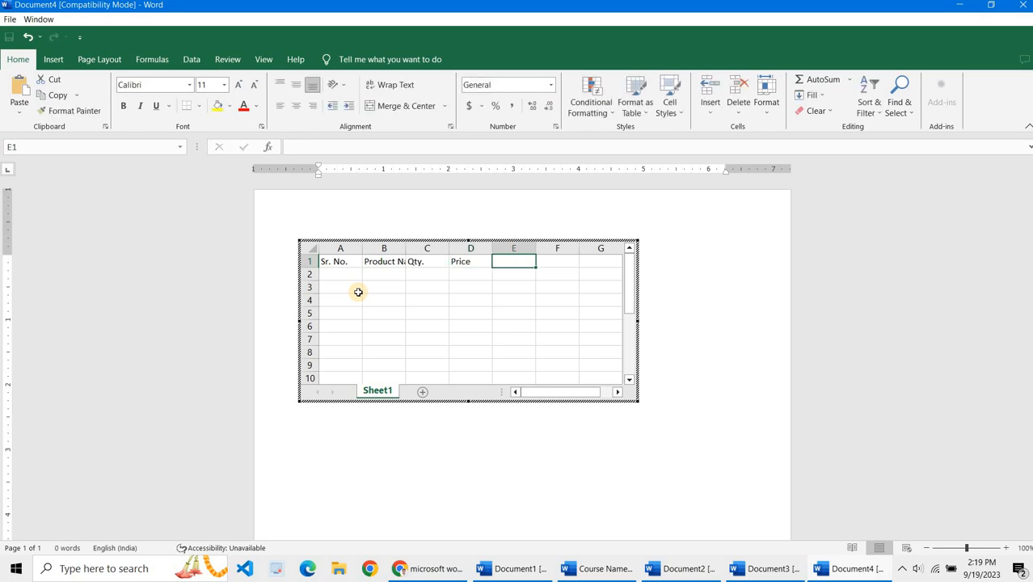
text(Total)
key(Return)
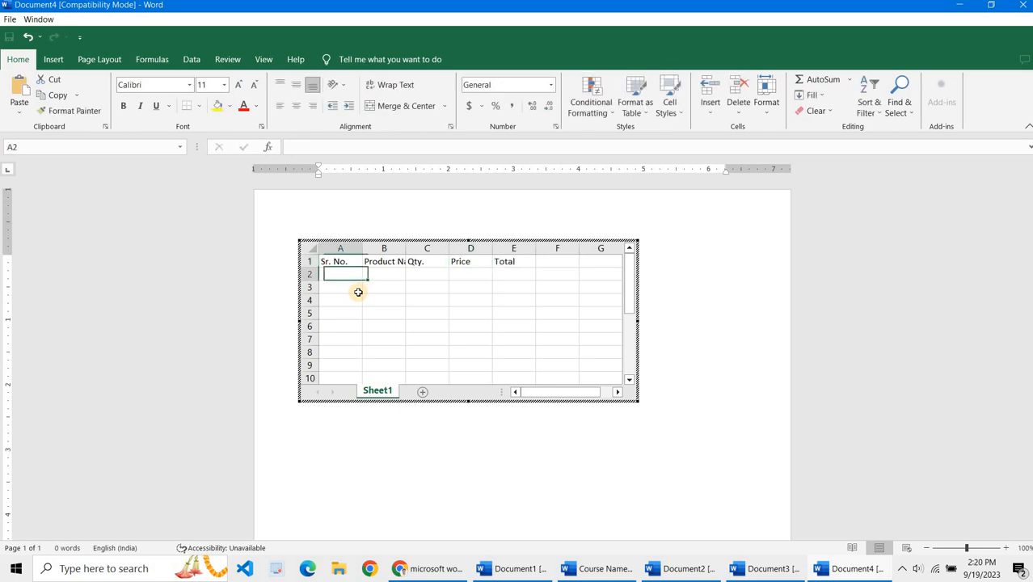
Step: Fill the Sr. No. column with numbers 1 to 6 and center-align them
text(10)
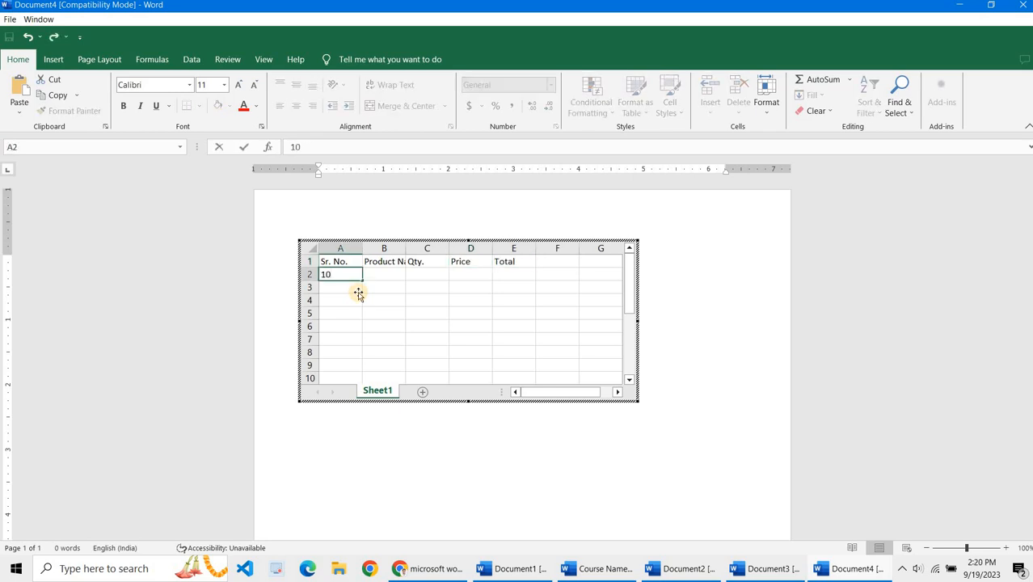
key(BackSpace)
key(Return)
click(353, 277)
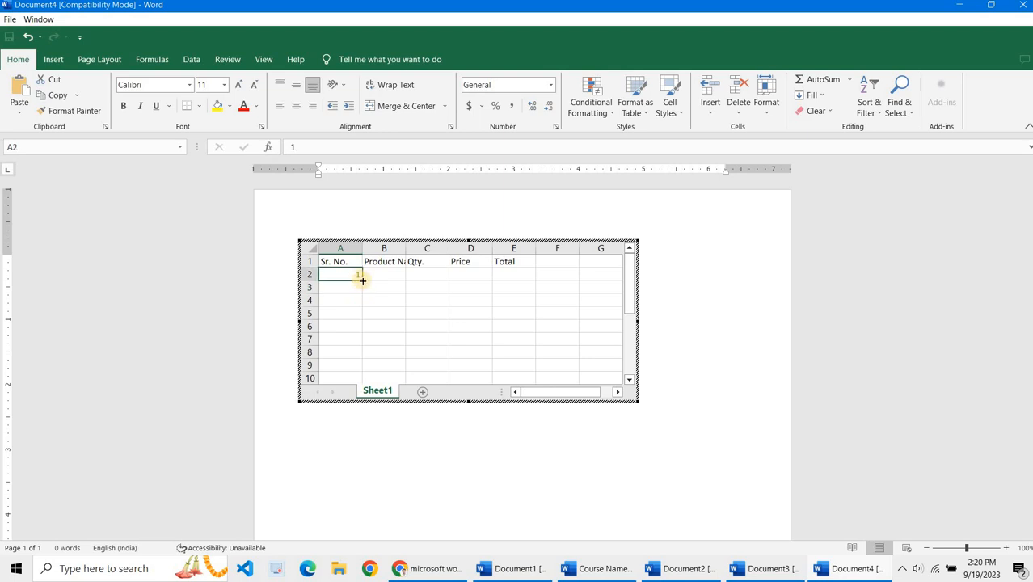
drag(362, 280, 352, 340)
click(346, 275)
drag(362, 279, 356, 339)
click(351, 273)
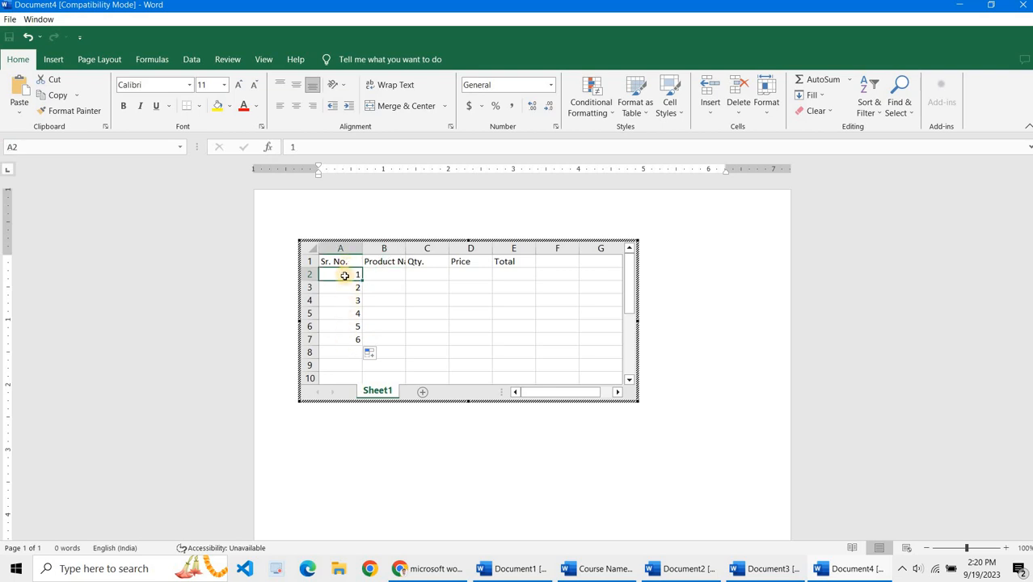
shift+click(335, 344)
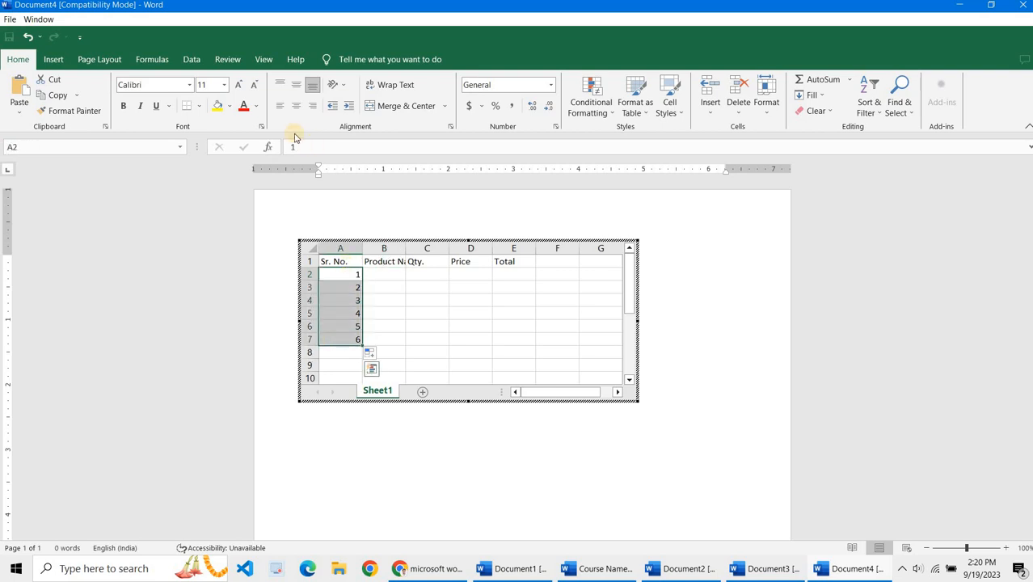
click(295, 106)
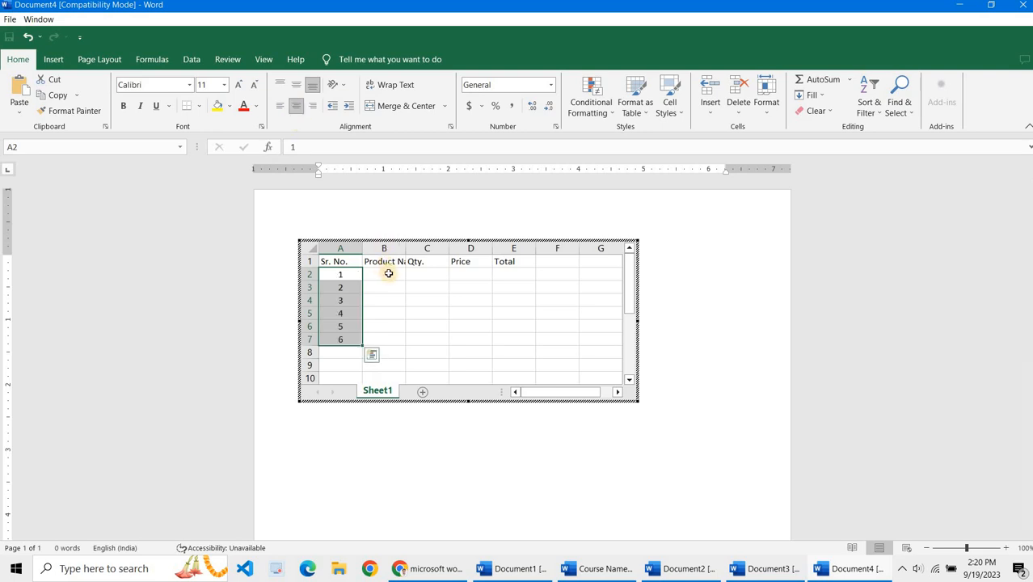
Step: Widen the Product Name column and enter Keyboard, Mouse, Pen Drive, Laptop and Mobile beneath it
click(398, 272)
drag(408, 248, 433, 252)
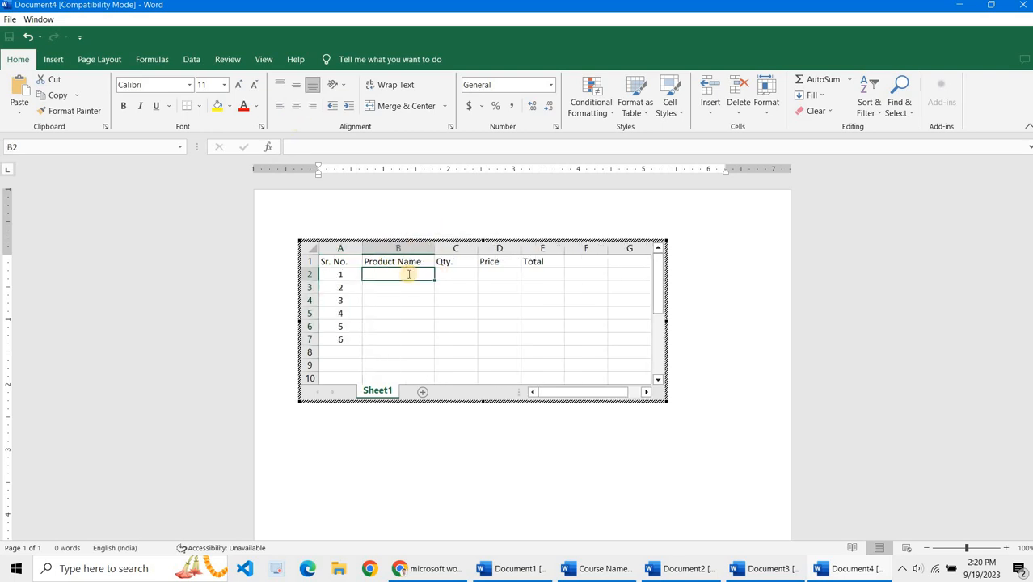
text(Keyboard)
key(Return)
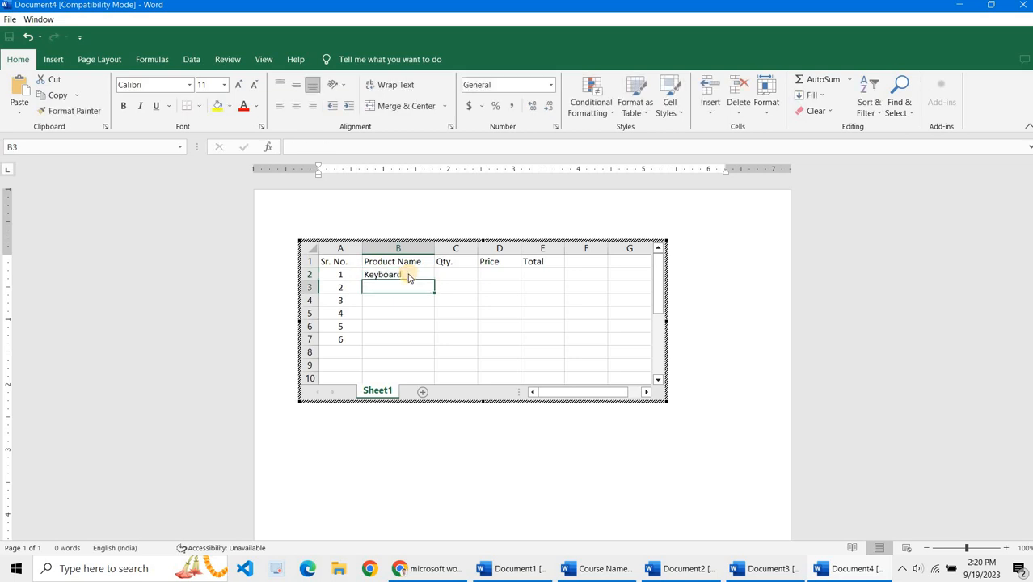
text(Mouse)
key(Return)
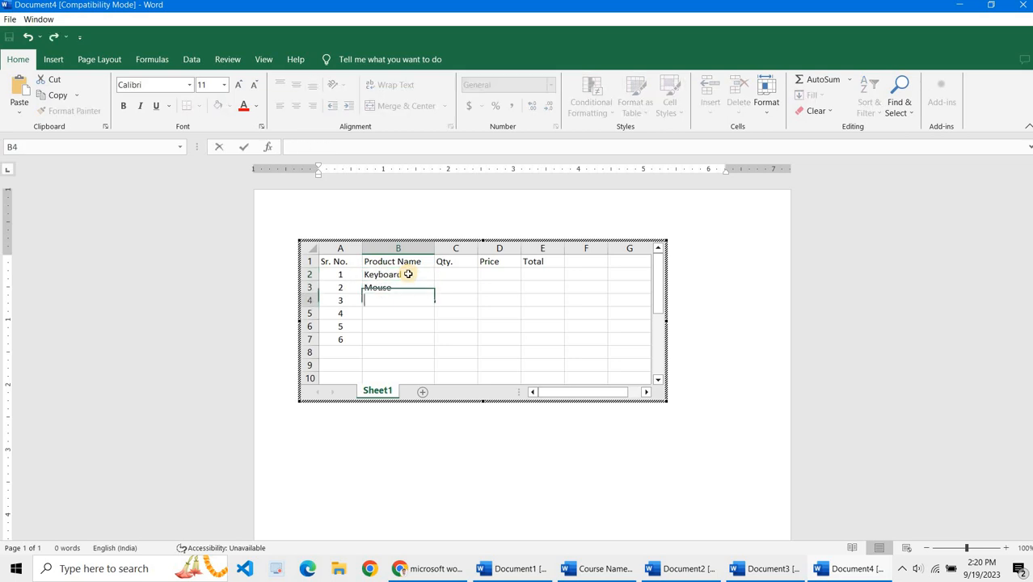
text([)
text(Pen D)
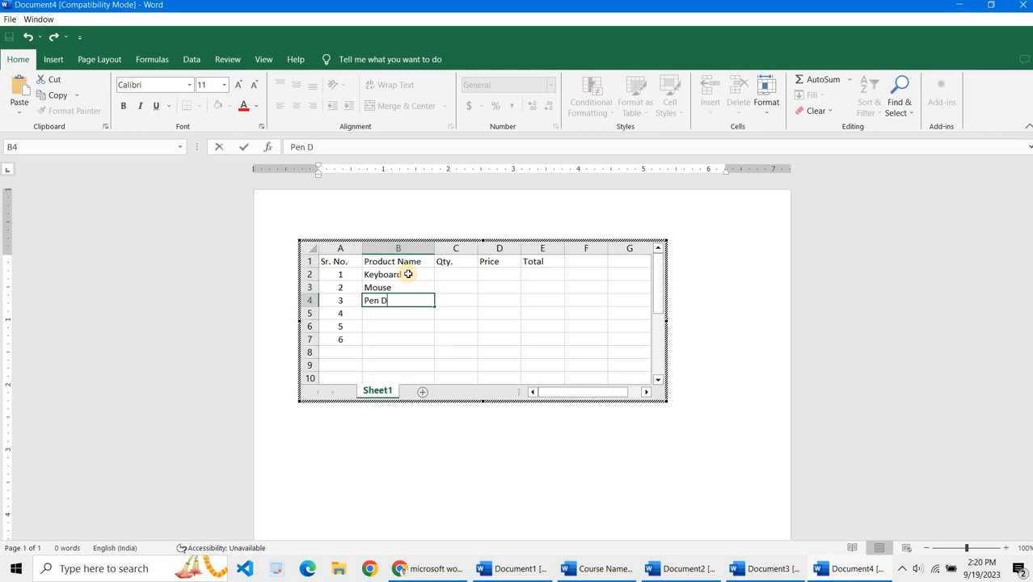
text(rive)
key(Return)
text(Laptop)
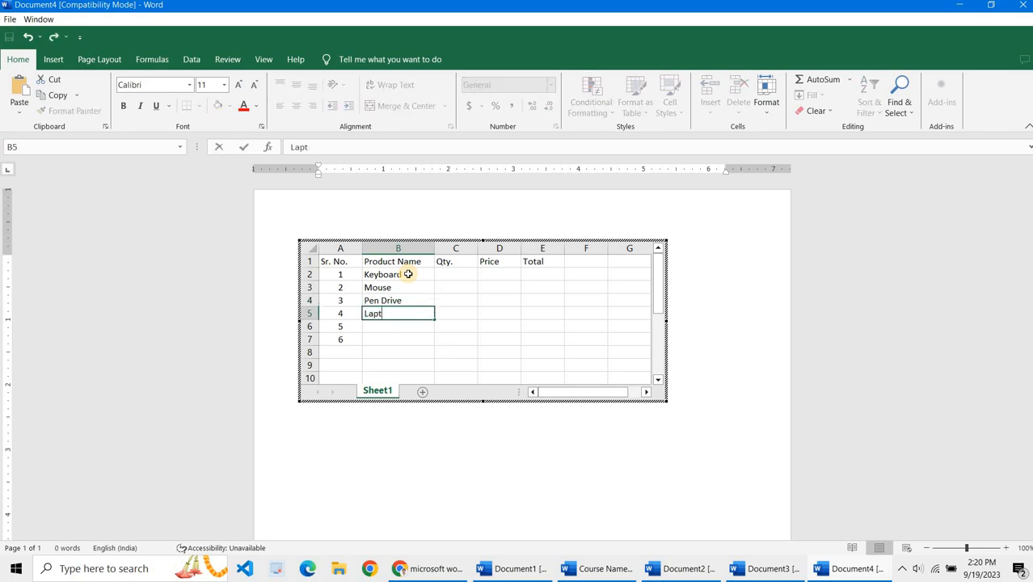
key(Return)
text(Mobile)
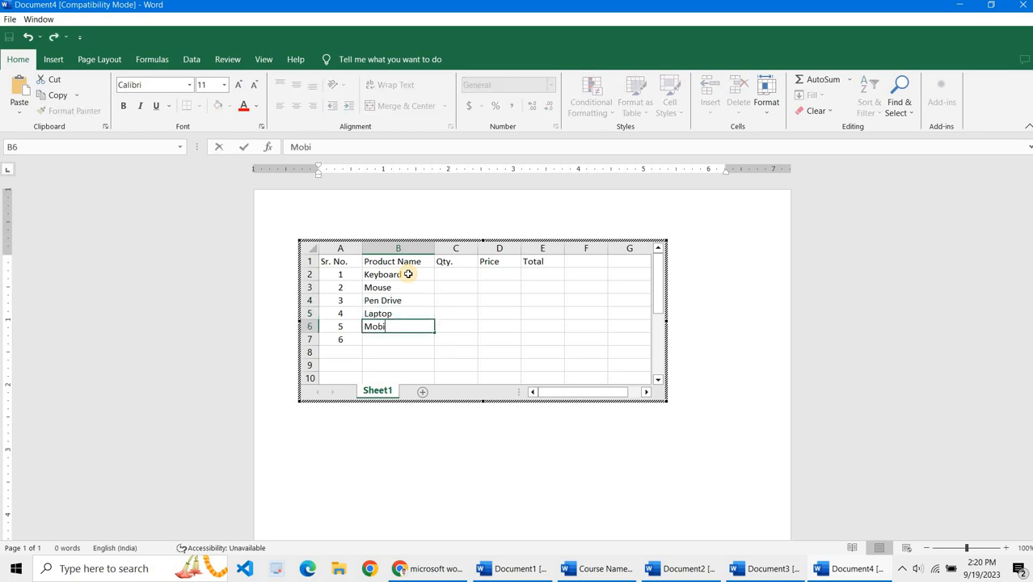
key(Return)
Step: Enter quantities 10, 20, 10, 10 and 12 in the Qty. column
click(460, 278)
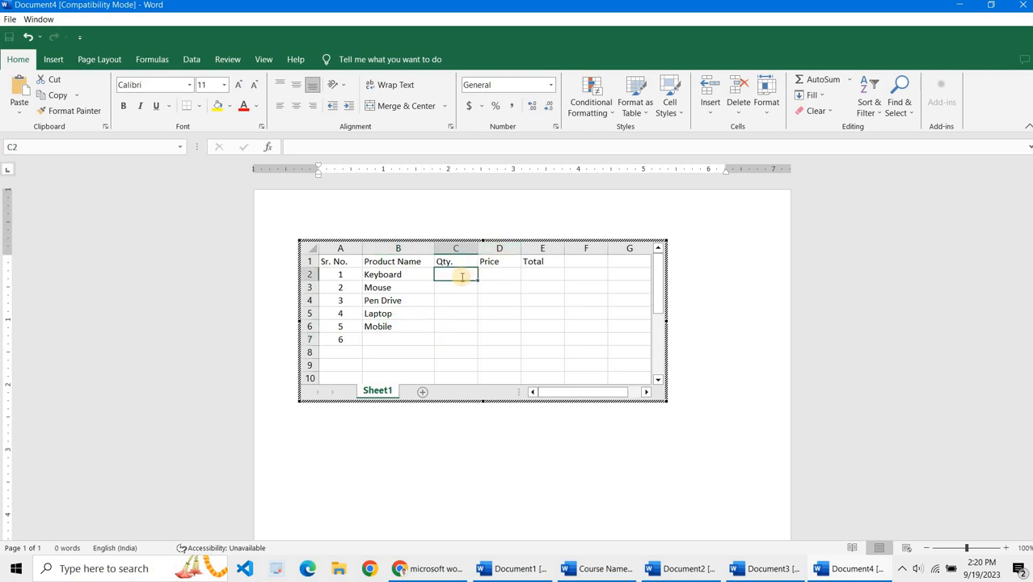
text(10)
key(Return)
text(20)
key(Return)
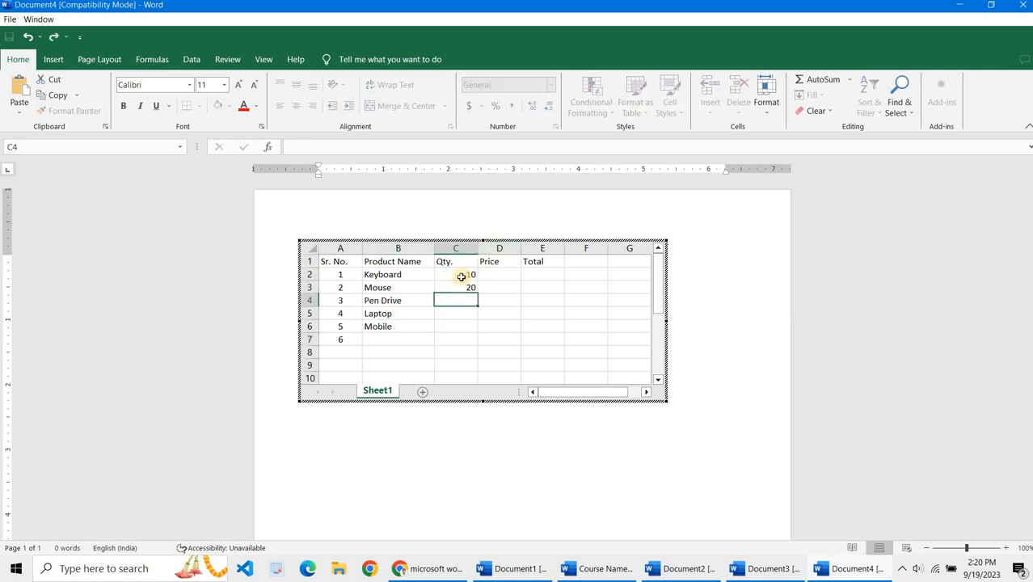
text(10)
key(Return)
text(10)
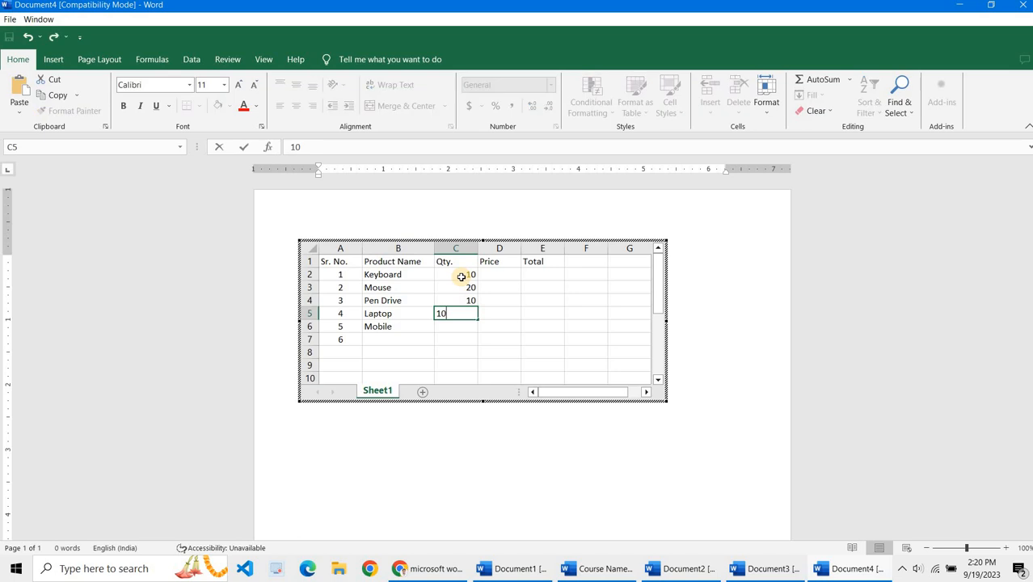
key(Return)
text(12)
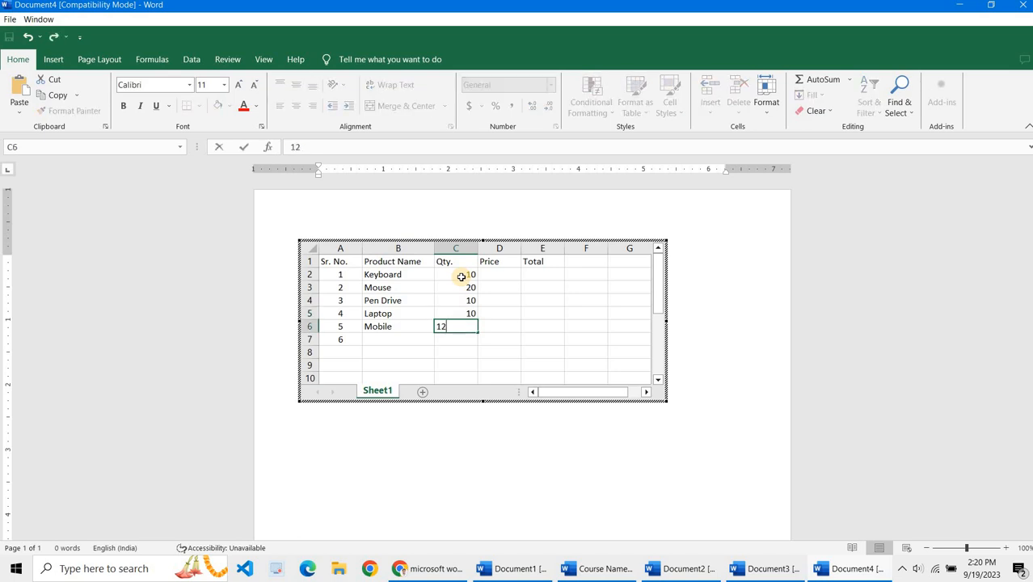
key(Return)
Step: Enter prices 250, 260, 124, 258 and 457 in the Price column
click(487, 272)
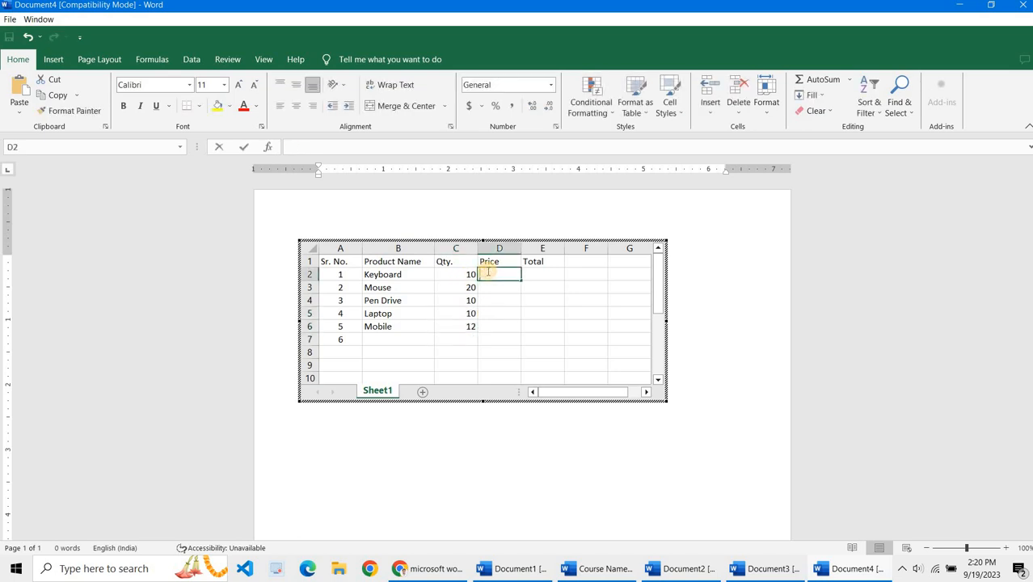
text(250)
key(Return)
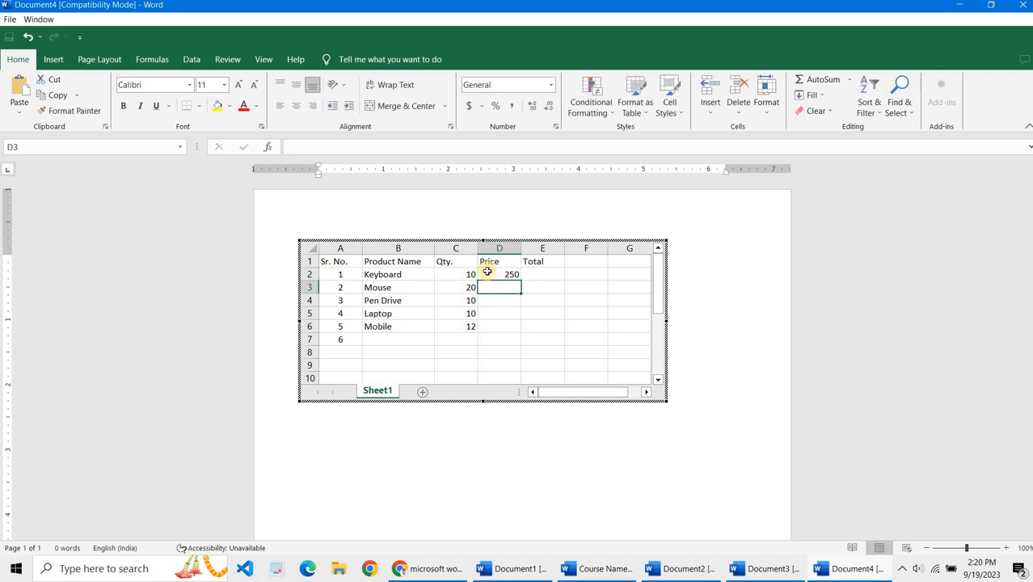
text(260)
key(Return)
text(1)
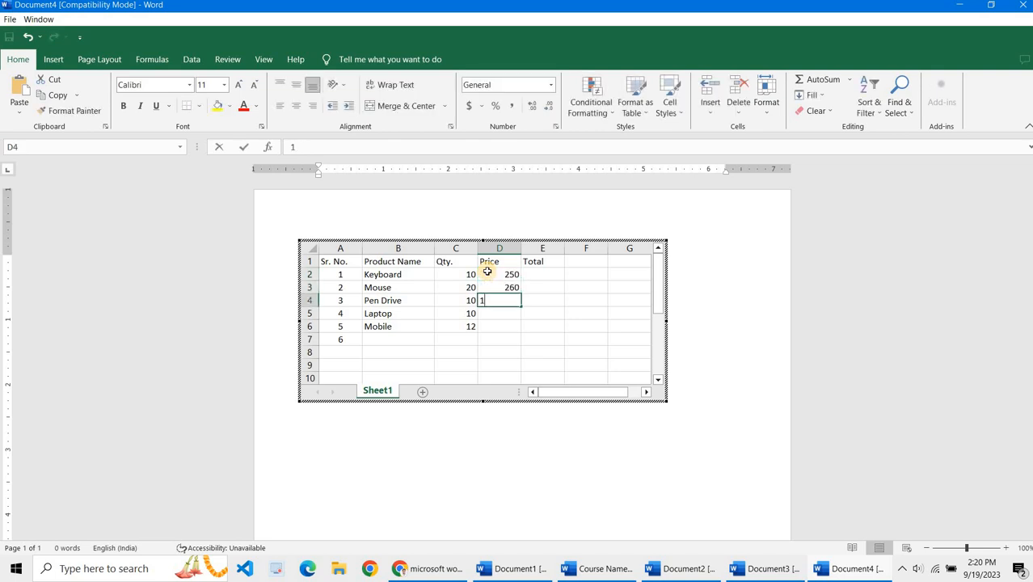
text(24)
key(Return)
text(258)
key(Return)
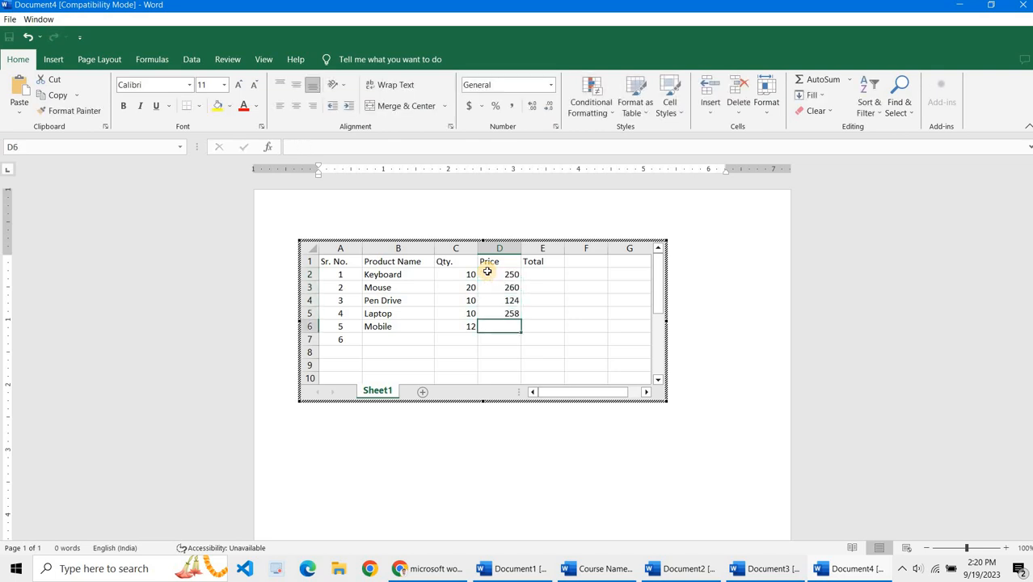
text(457)
key(Return)
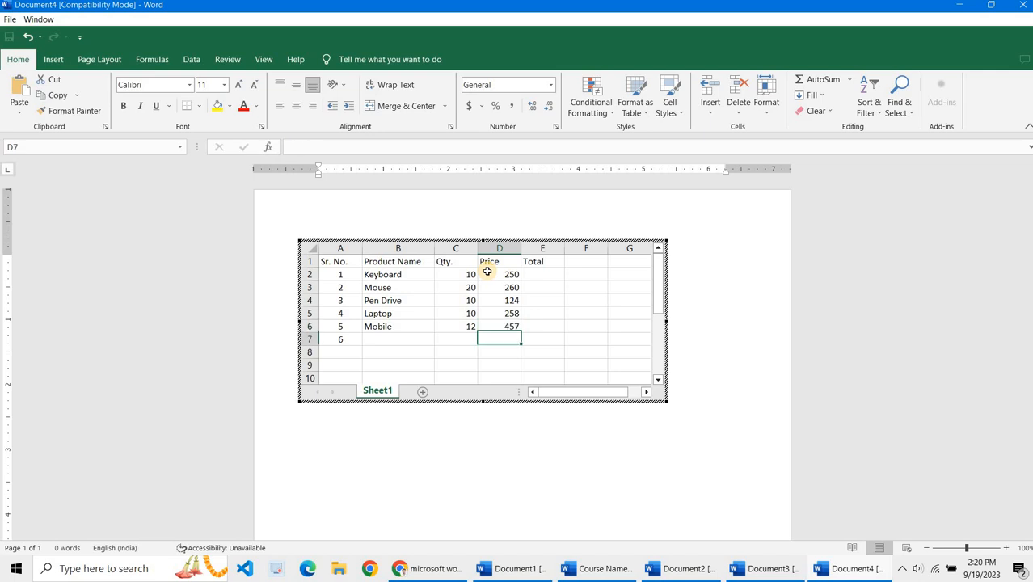
Step: Try a Total formula of fixed numbers =10*250 in the first Total cell, fill it down, and delete it
click(534, 273)
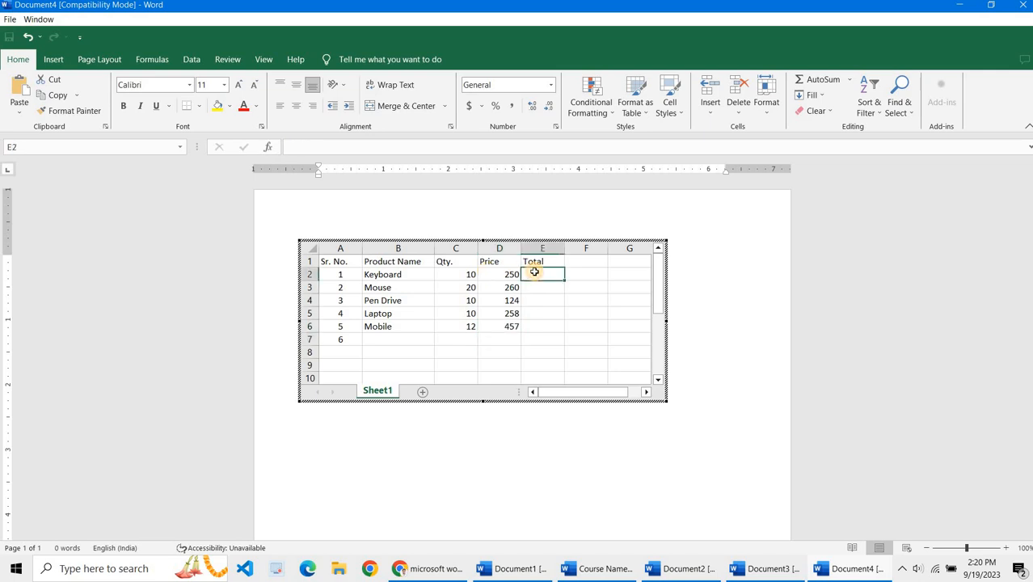
text(=)
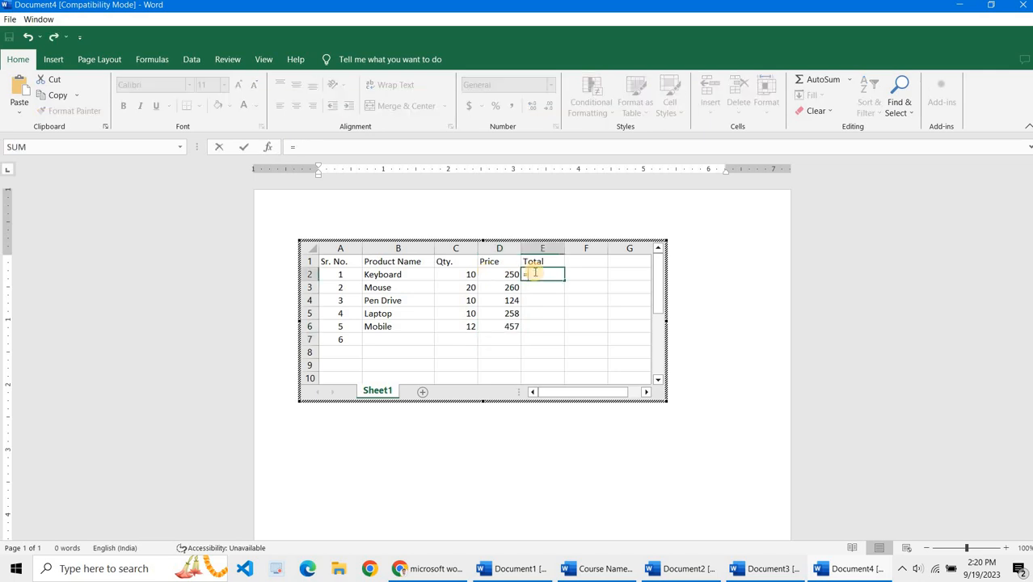
text(10)
text(+25)
key(BackSpace)
key(BackSpace)
key(BackSpace)
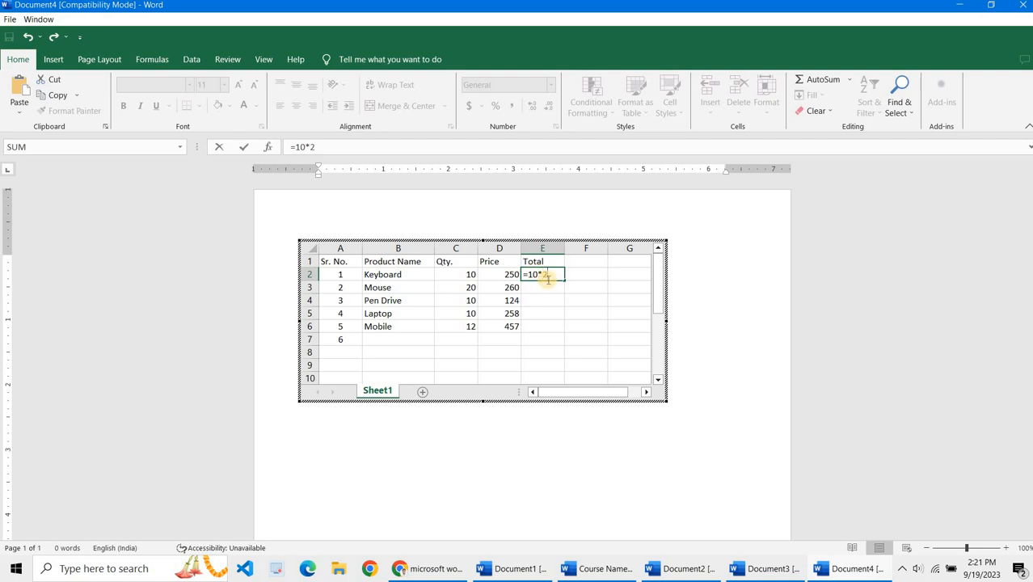
key(Return)
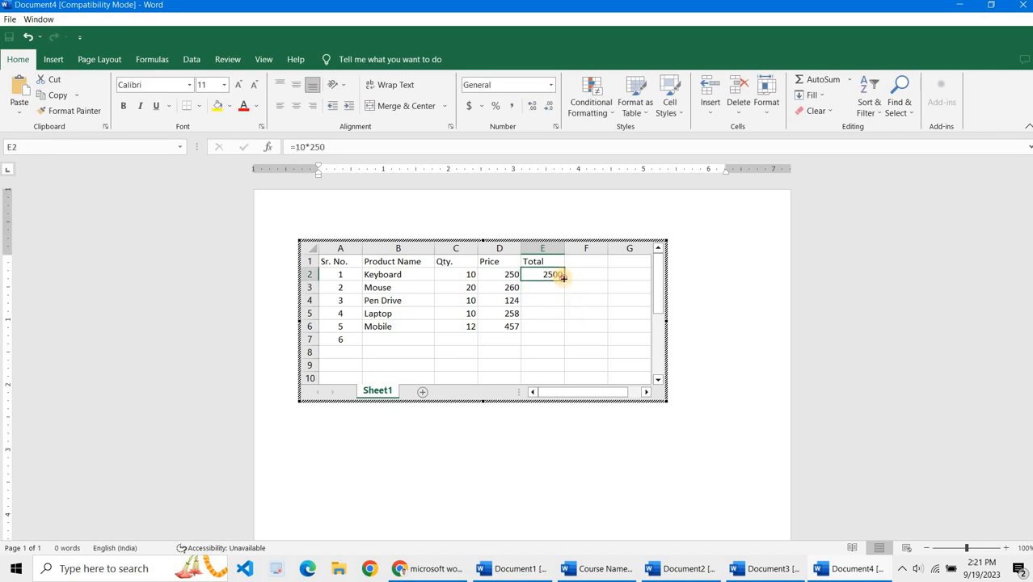
drag(564, 278, 558, 327)
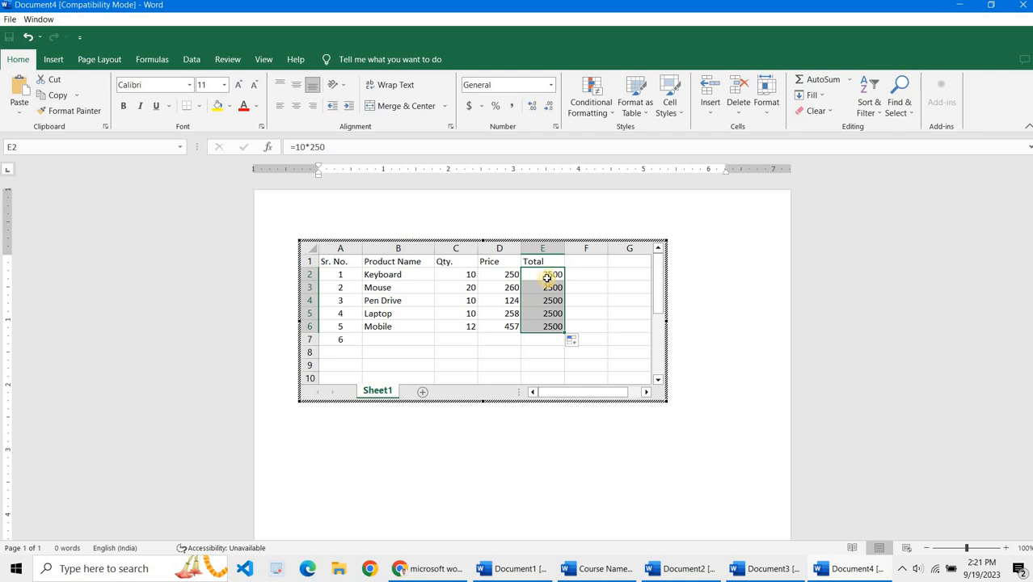
key(Delete)
Step: Enter the formula =C2*D2 in the first Total cell and fill it down through the Mobile row
click(546, 277)
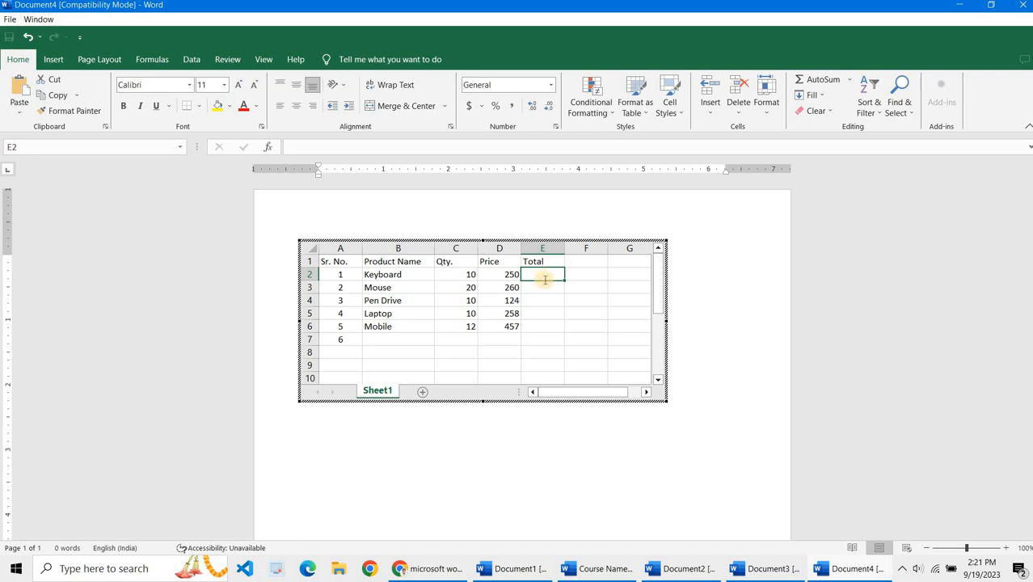
text(=)
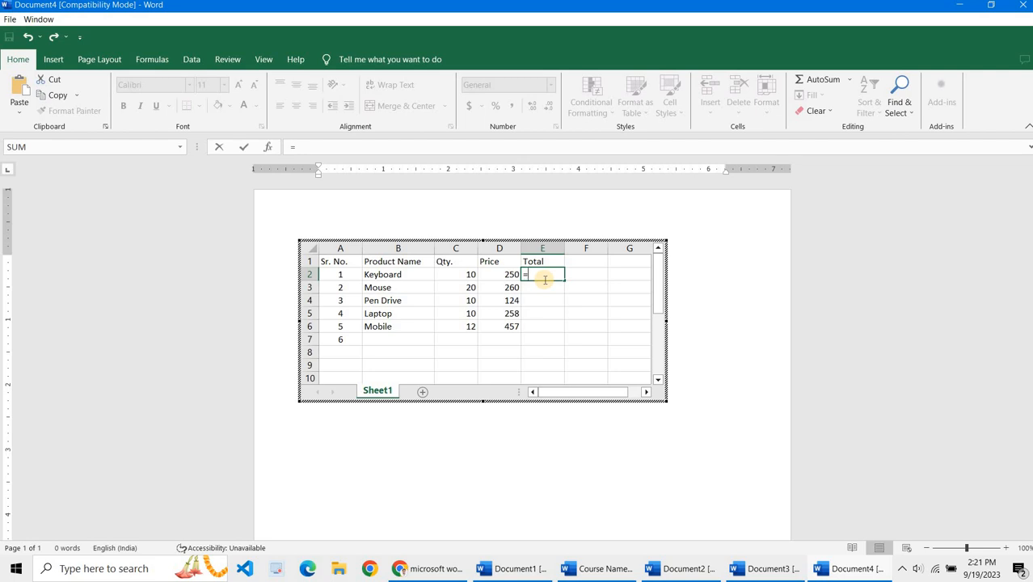
text(c2)
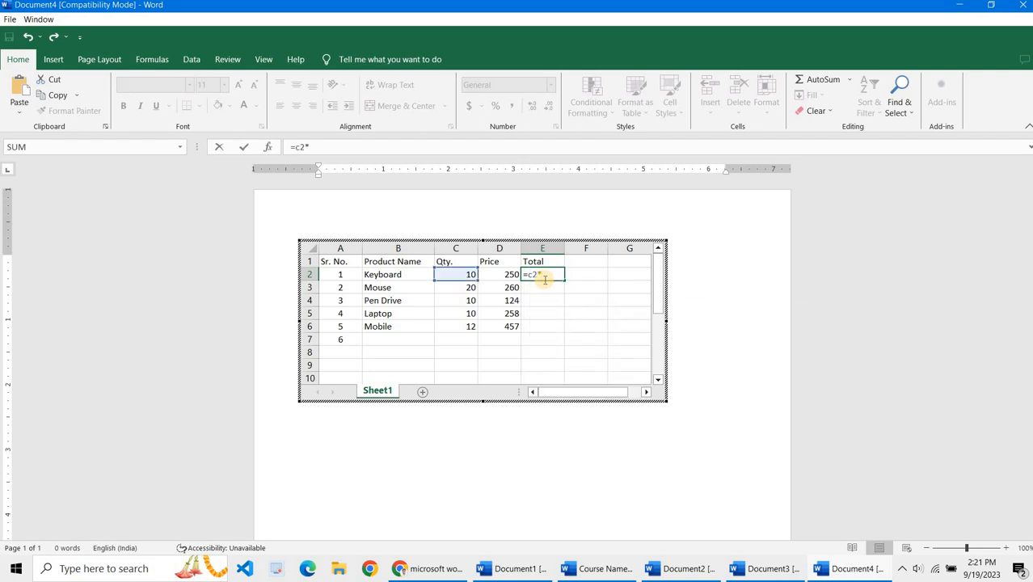
text(*d2)
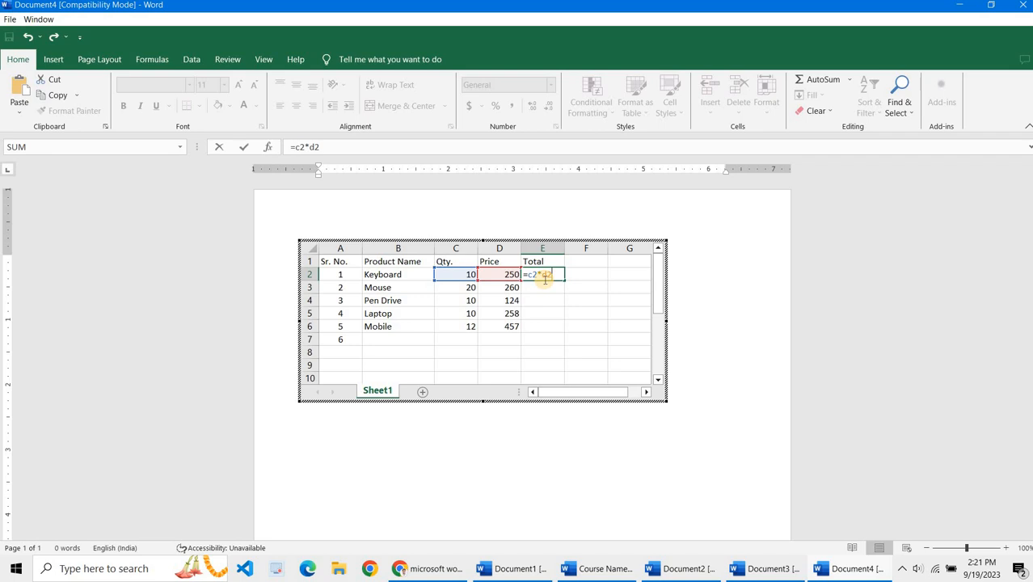
key(Return)
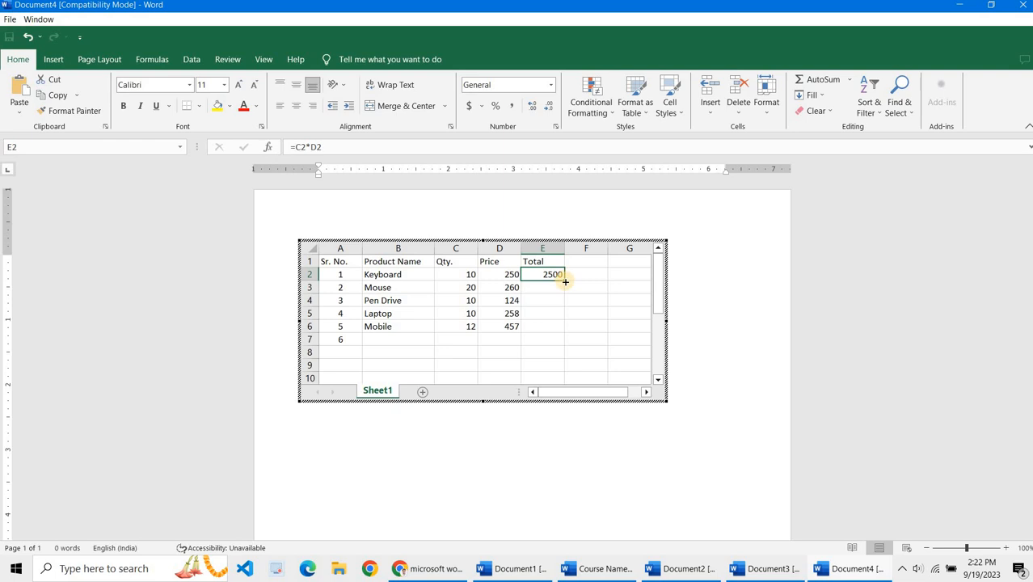
mouse_move(544, 313)
mouse_down()
mouse_move(530, 343)
mouse_move(534, 328)
mouse_up()
Step: Change the Keyboard quantity to 20 and the Mouse quantity to 25
click(468, 276)
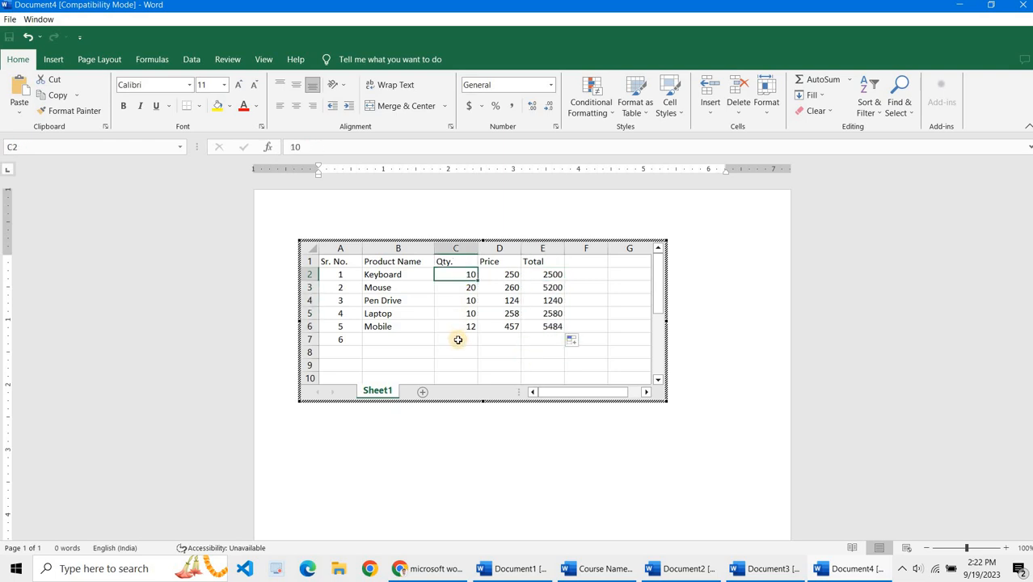
text(200)
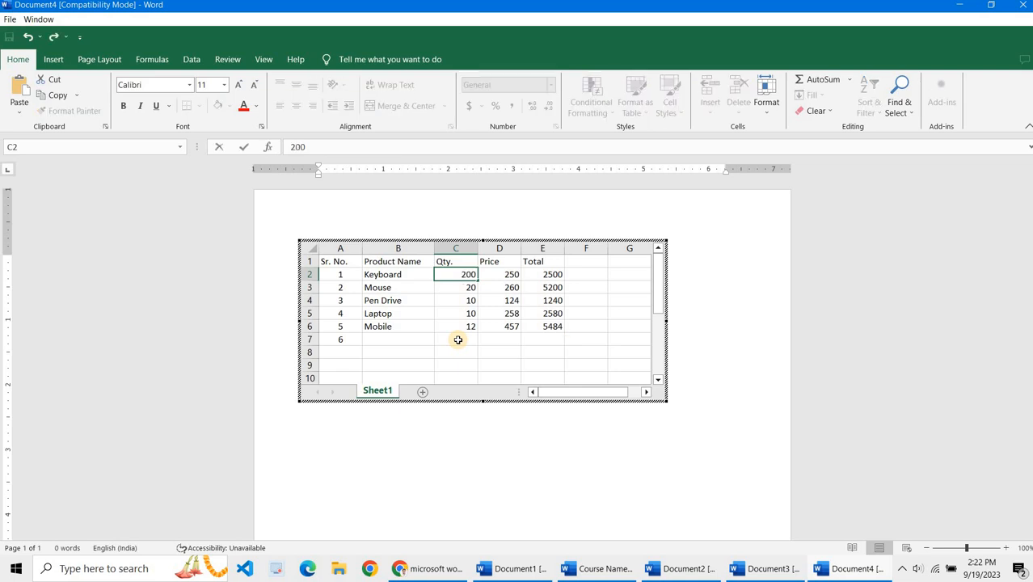
key(BackSpace)
key(Return)
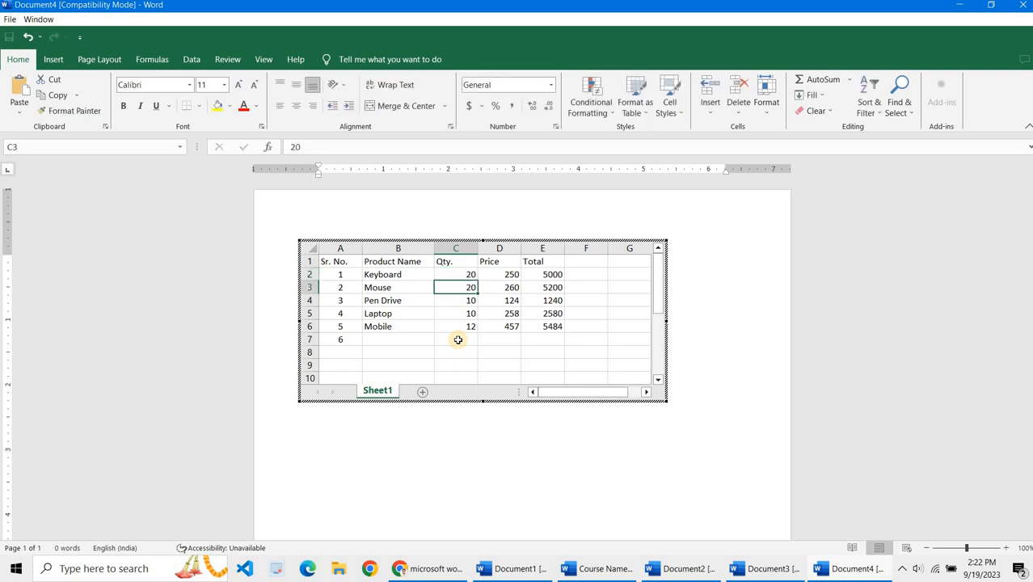
key(Up)
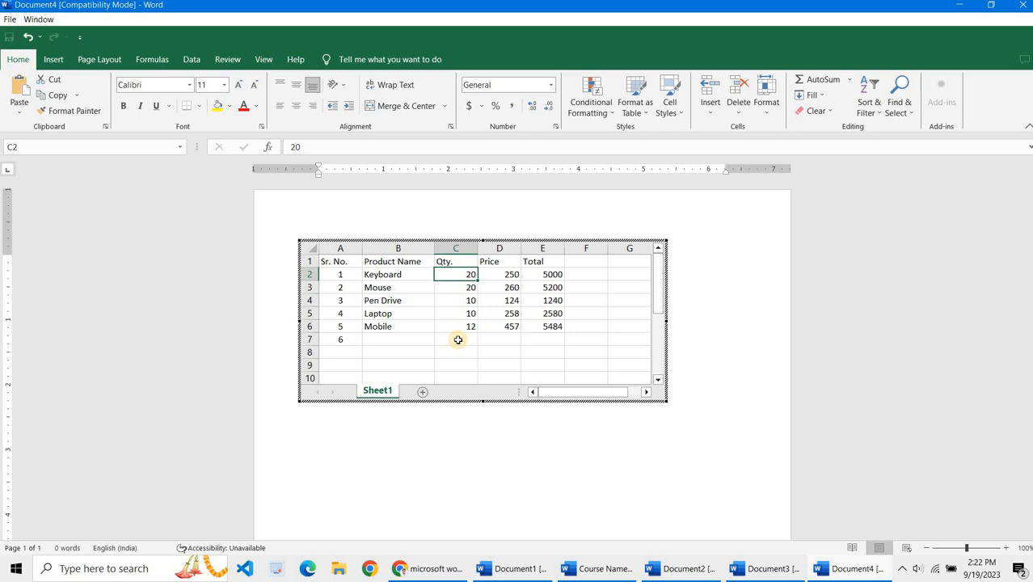
key(Down)
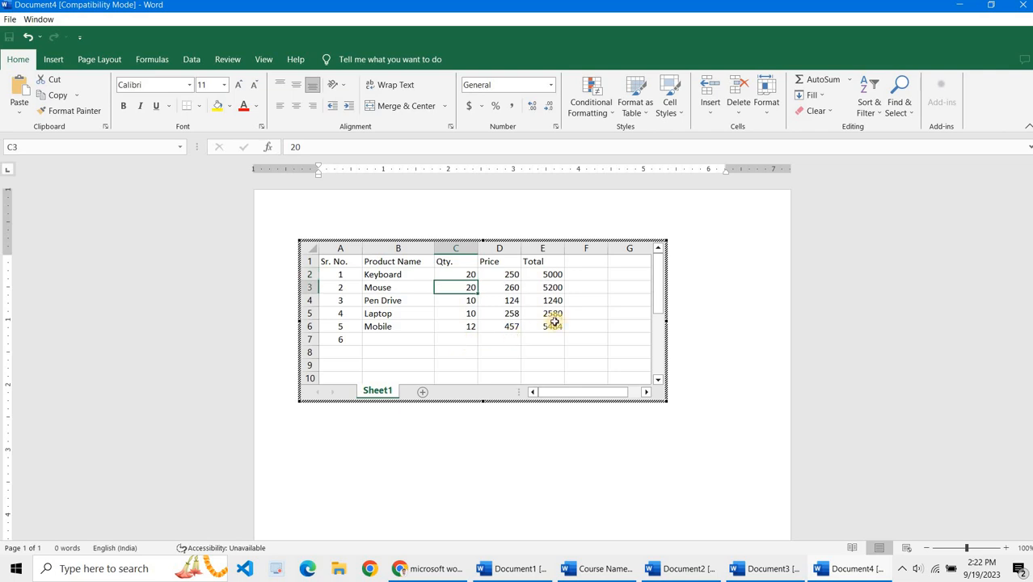
click(529, 288)
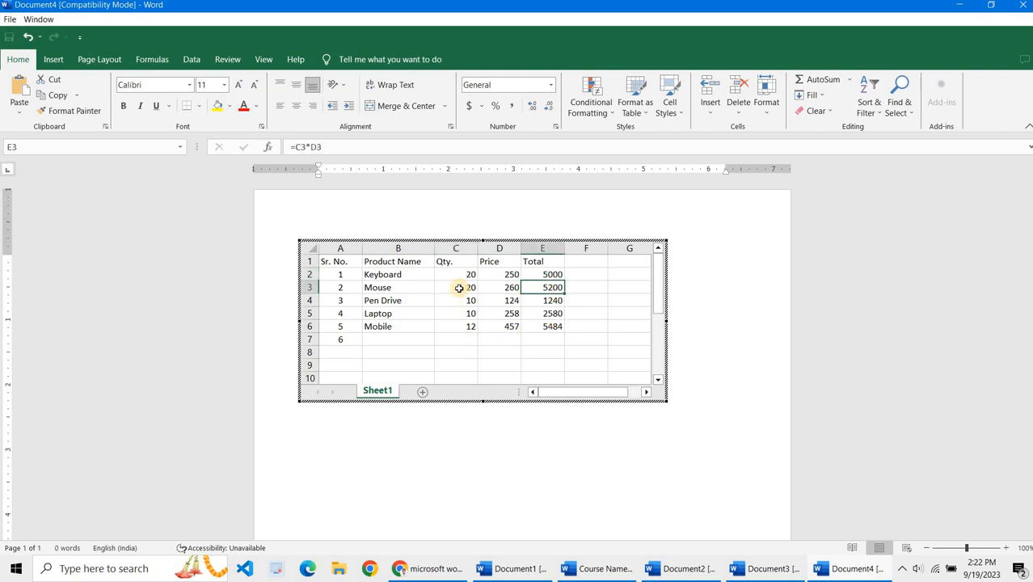
click(458, 289)
text(25)
key(Return)
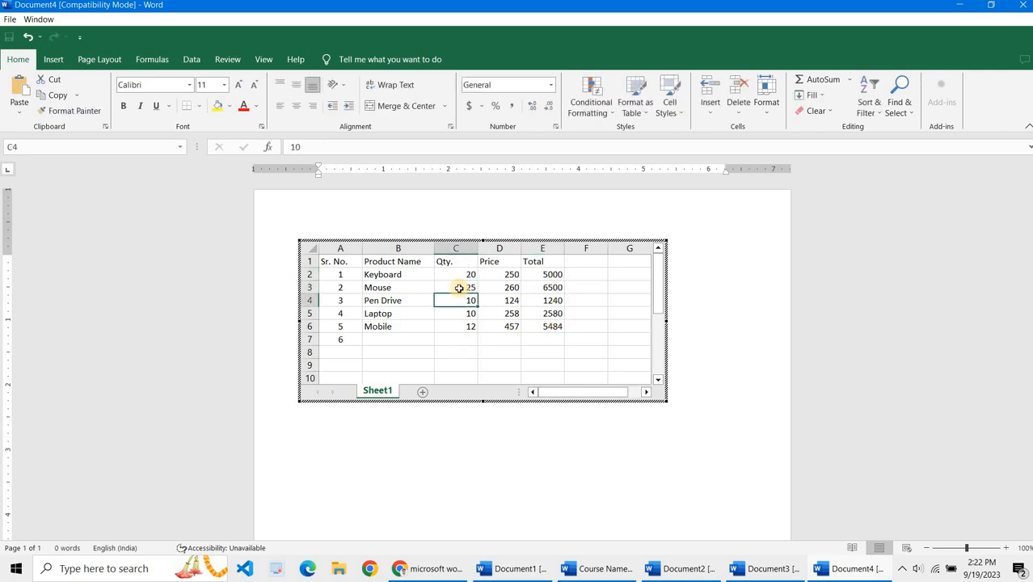
click(547, 288)
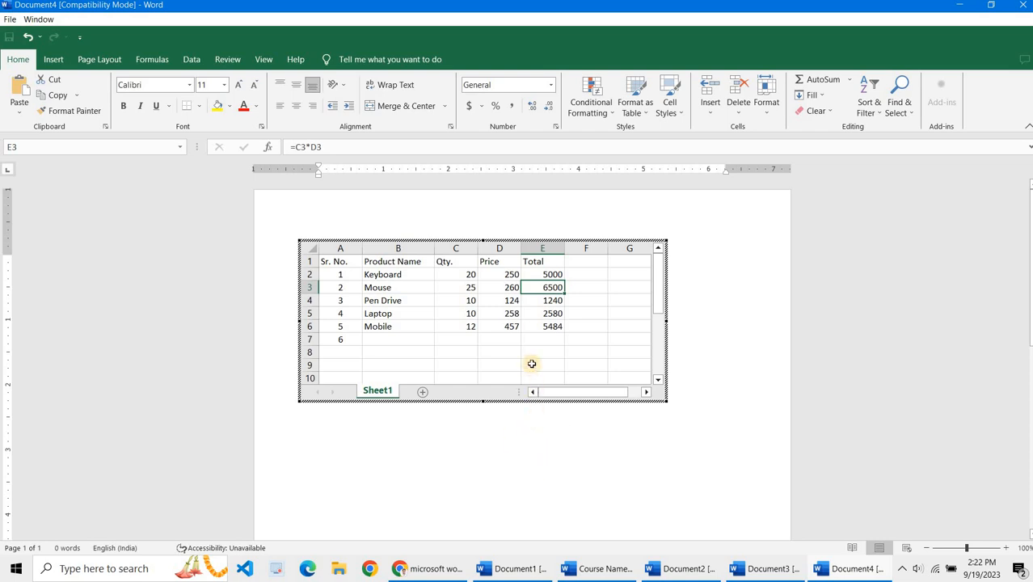
Step: Leave the spreadsheet and enlarge the embedded worksheet object in the document
click(547, 441)
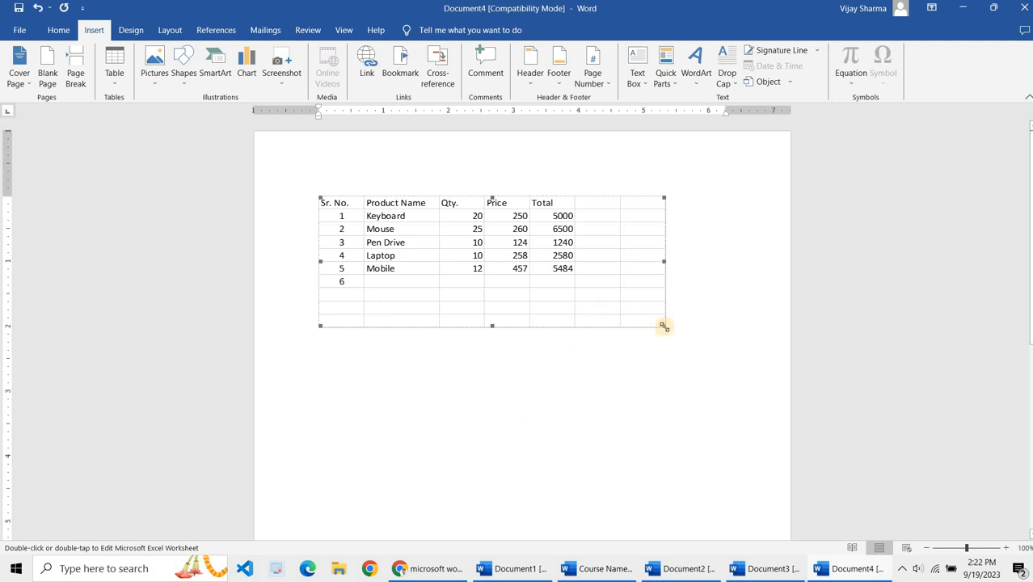
drag(663, 326, 686, 361)
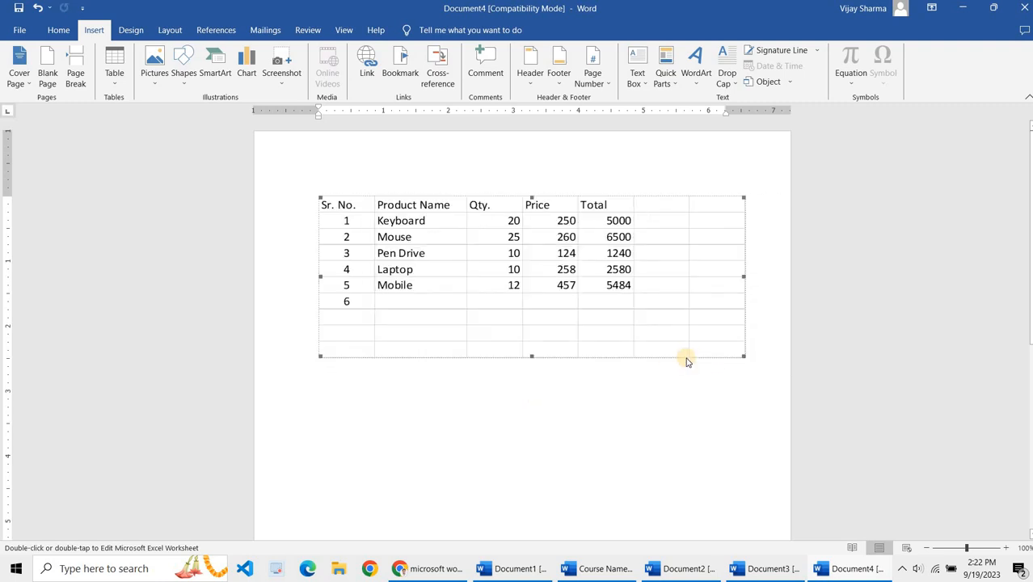
Step: Reopen the spreadsheet, clear the stray 6 below the Sr. No. list, and center-align the header row A1:E1
double_click(529, 342)
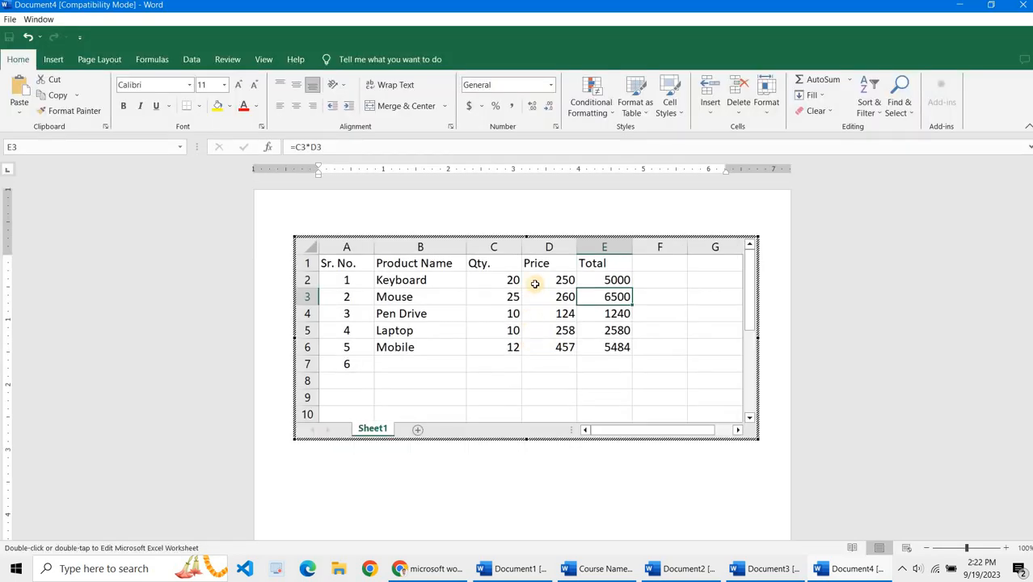
click(366, 369)
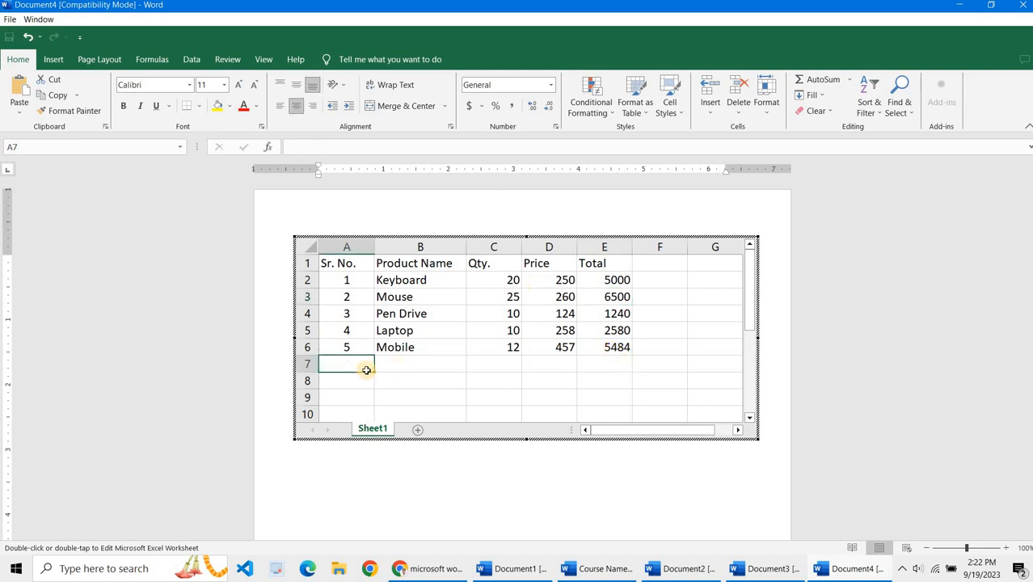
key(Up)
key(Up)
key(Up)
key(Up)
key(Up)
key(Up)
key(shift+Right)
key(shift+Right)
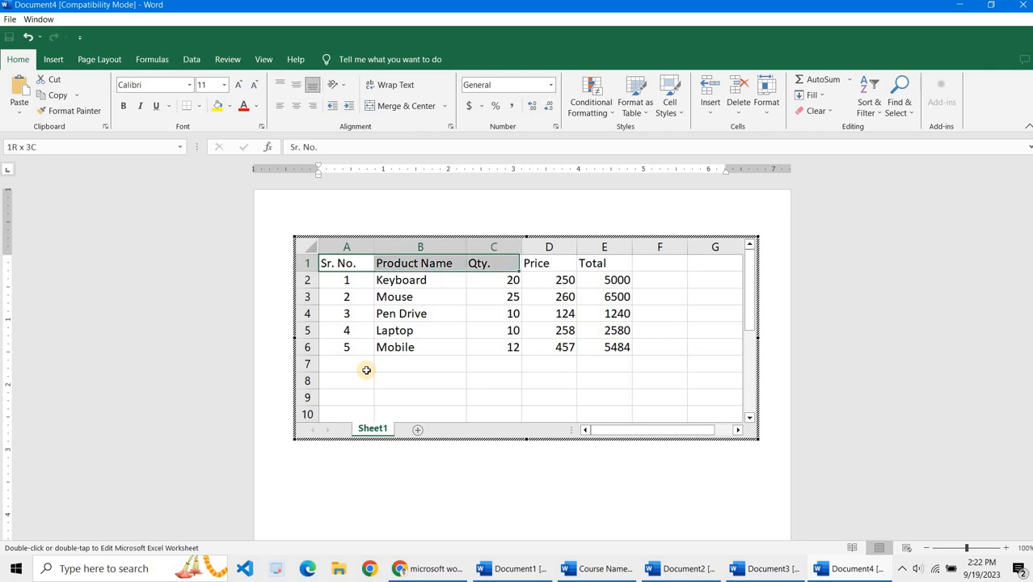
key(shift+Right)
key(shift+Right)
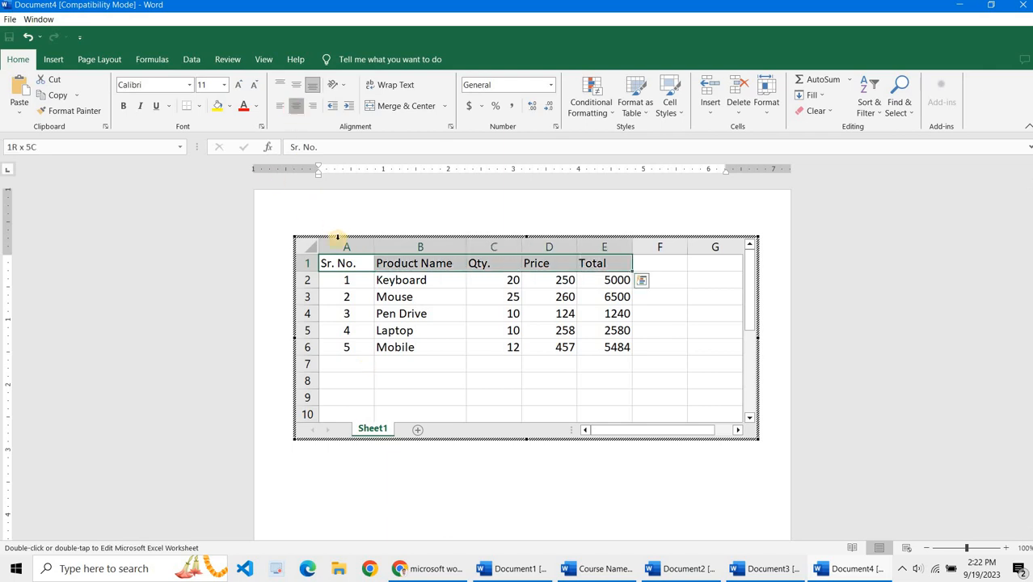
key(alt+h)
key(a)
key(c)
Step: Copy the data range A1:E6 from the spreadsheet
key(Down)
key(Up)
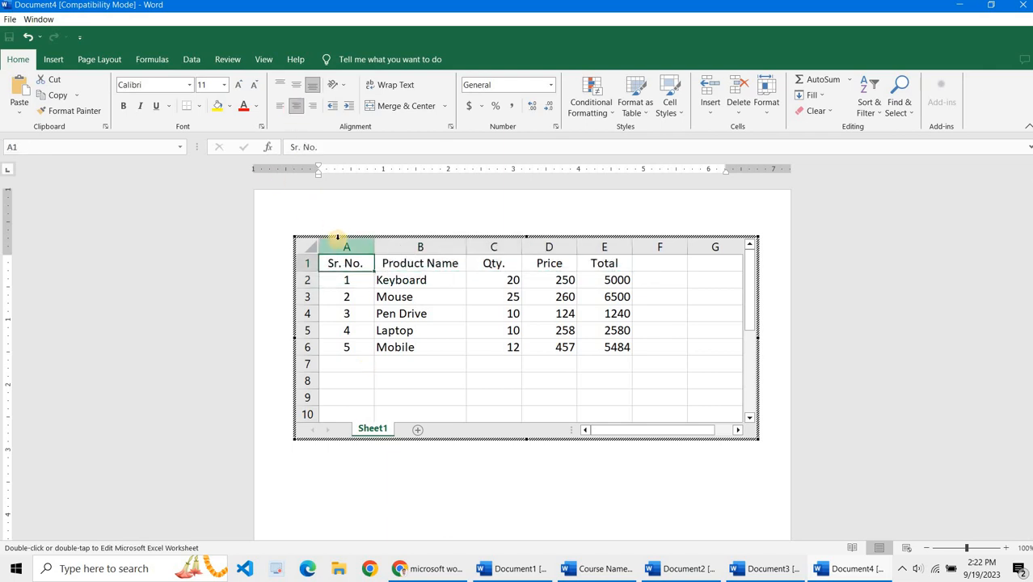
key(shift+Right)
key(shift+Right)
key(shift+Right)
key(shift+Right)
key(shift+Down)
key(shift+Down)
key(shift+Down)
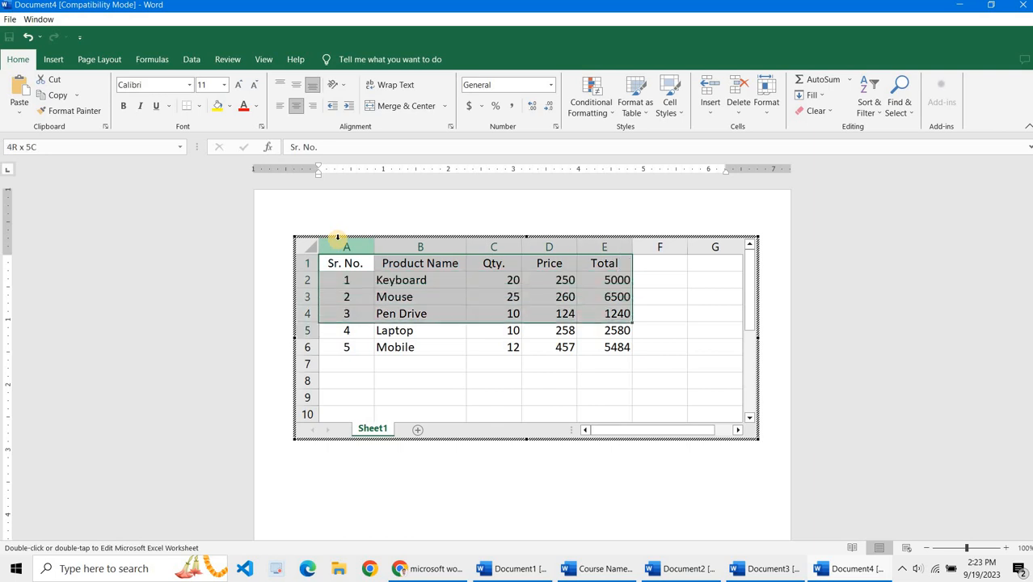
key(shift+Down)
key(shift+Down)
key(ctrl+c)
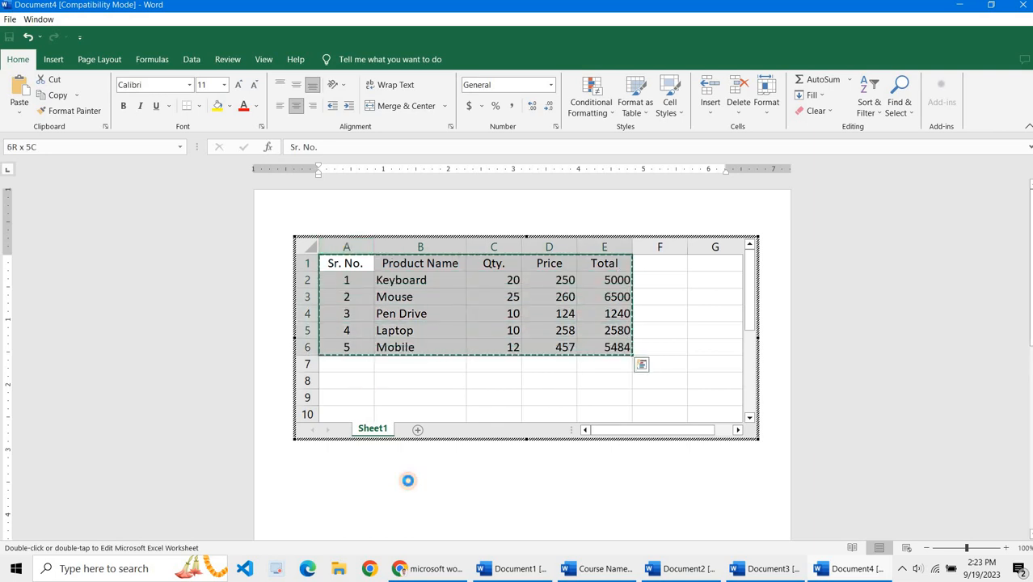
Step: Paste the copied data below the embedded object as a Word table and select the pasted table
click(407, 479)
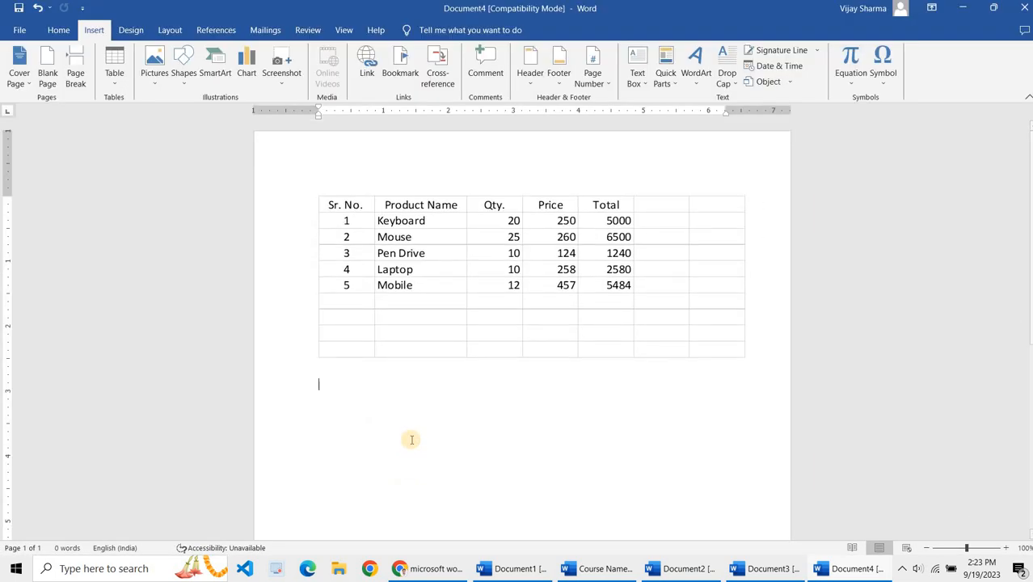
key(ctrl+v)
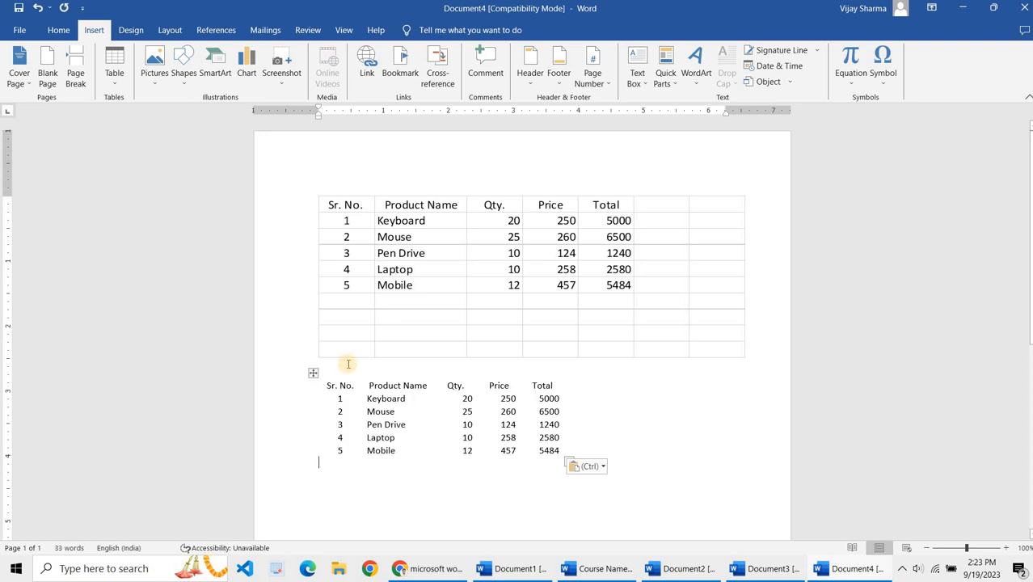
click(313, 373)
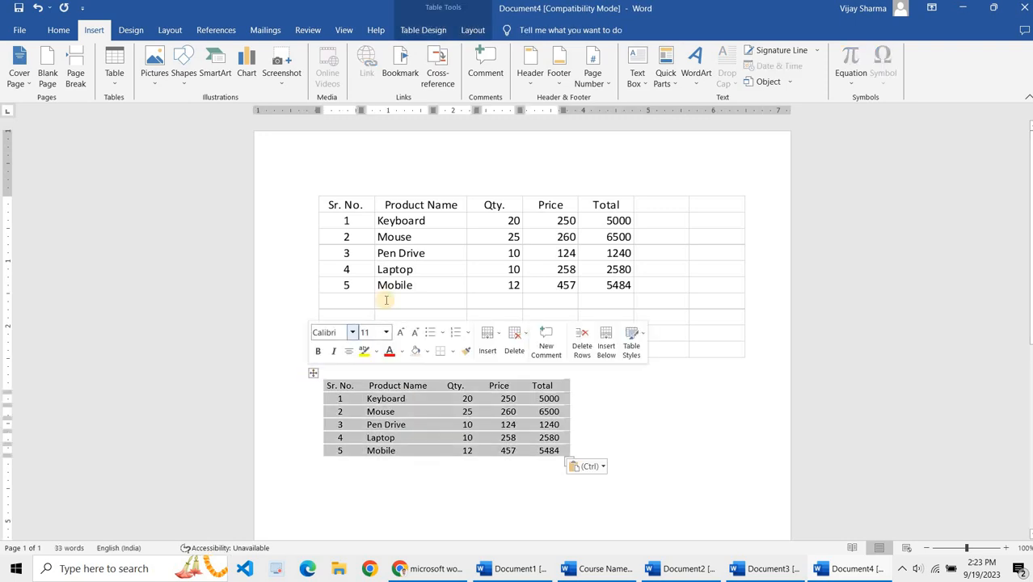
Step: Delete the embedded worksheet object above the pasted table, along with the leftover empty line
click(404, 223)
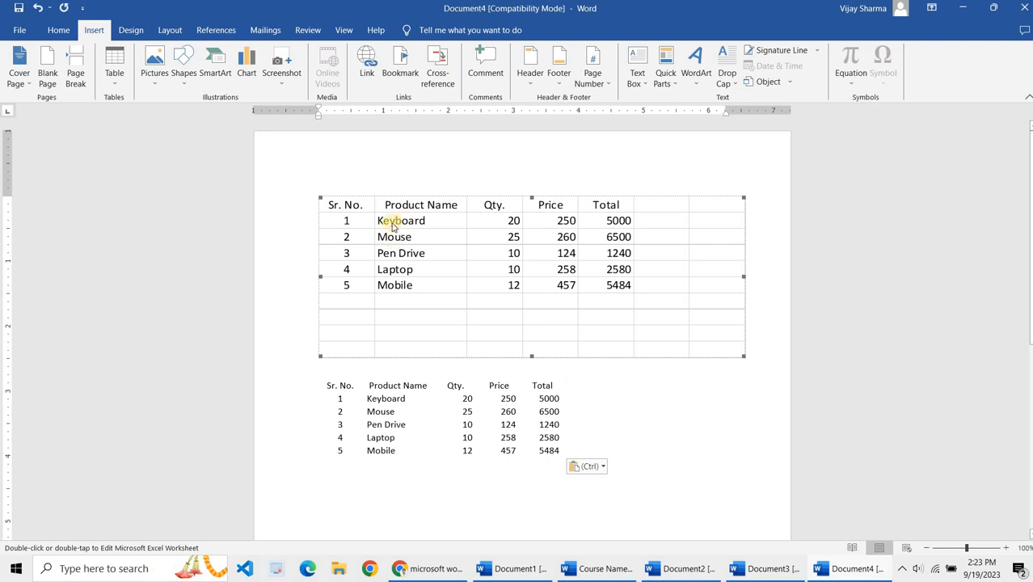
drag(322, 197, 442, 240)
double_click(506, 240)
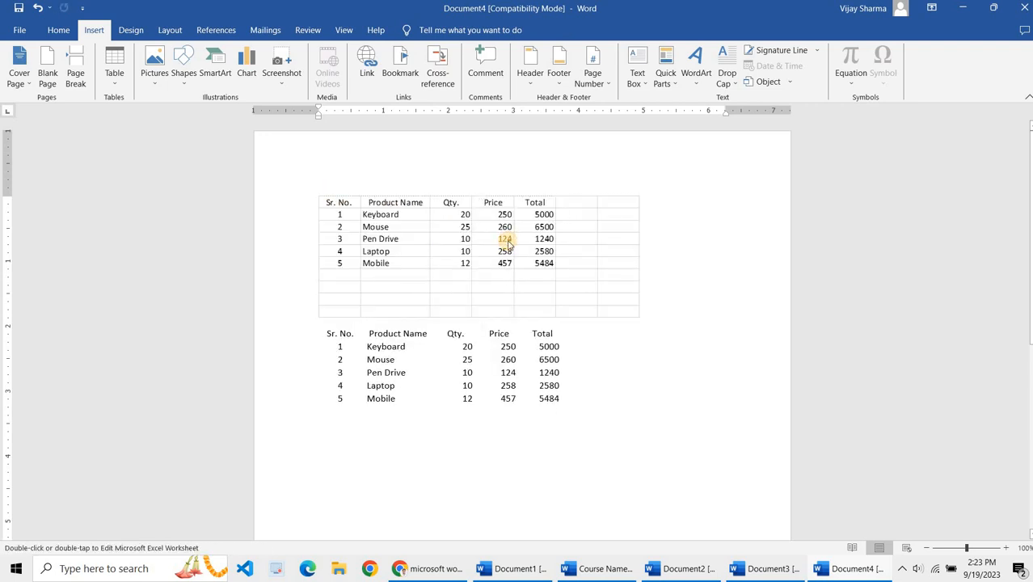
click(702, 280)
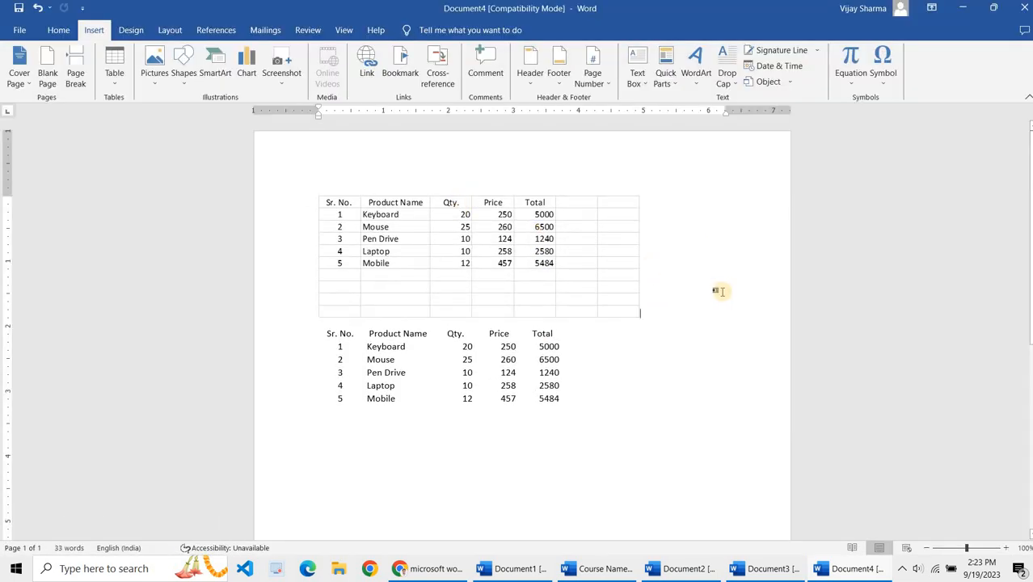
key(BackSpace)
key(BackSpace)
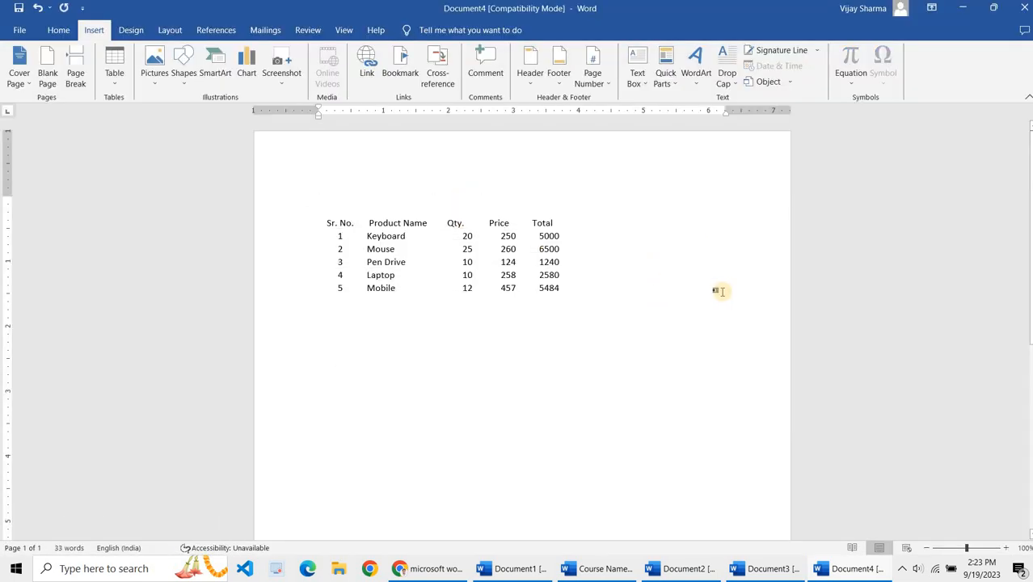
key(Delete)
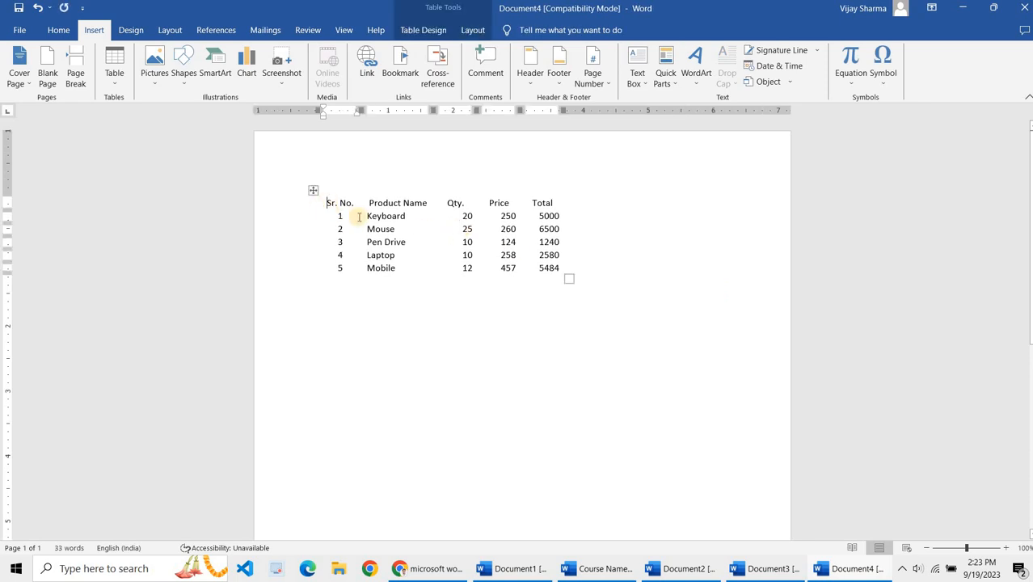
Step: Select the pasted table and apply a gridded table style to it
click(313, 190)
click(444, 283)
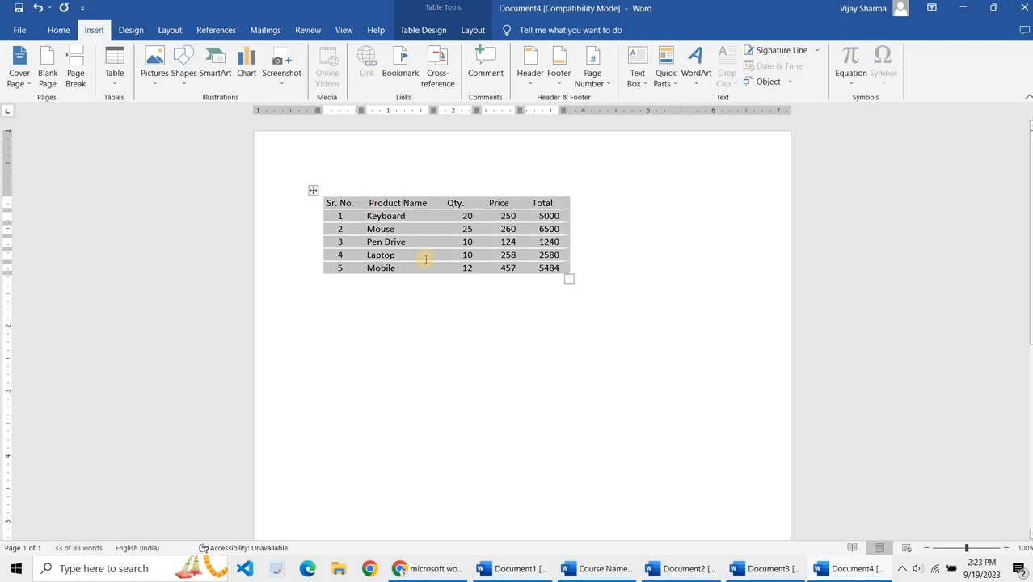
click(312, 190)
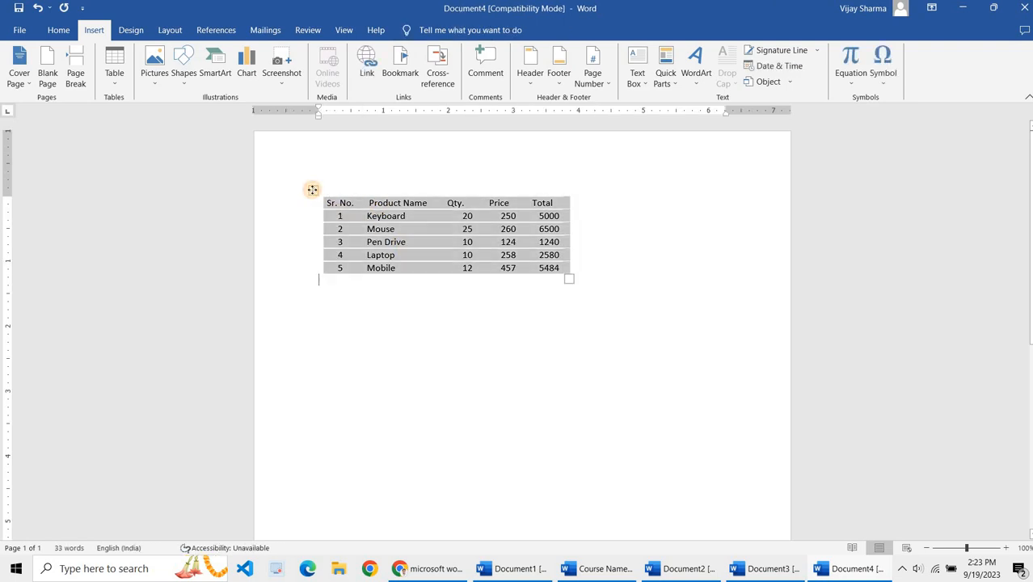
click(422, 30)
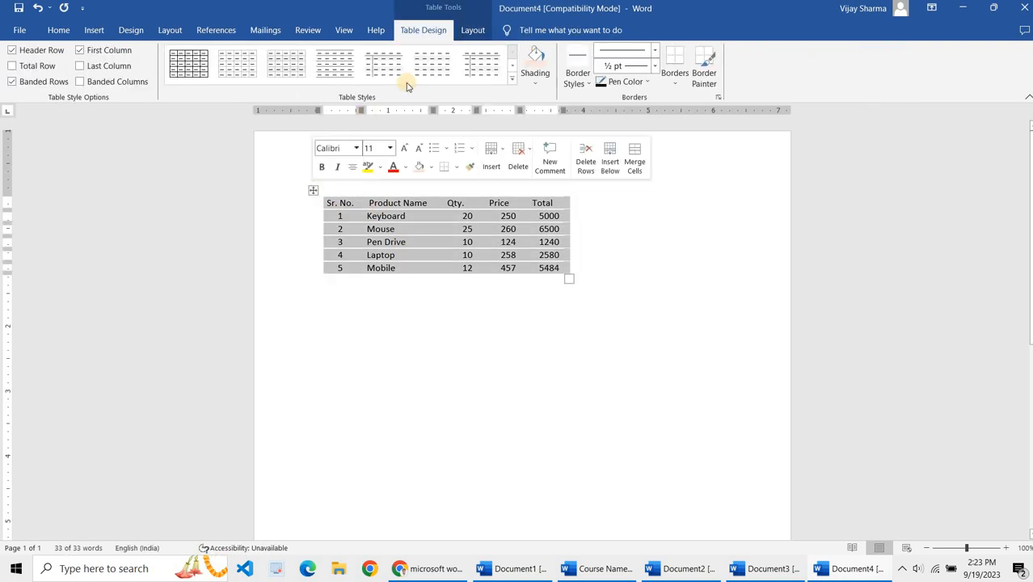
click(274, 69)
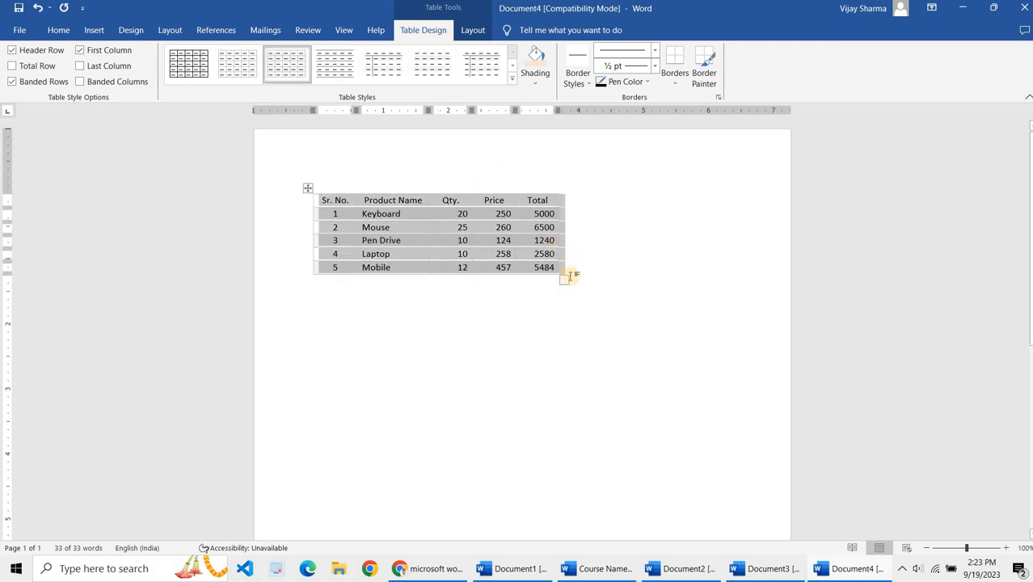
Step: Enlarge the table by resizing it, then center-align the contents of all its cells
drag(687, 384, 744, 422)
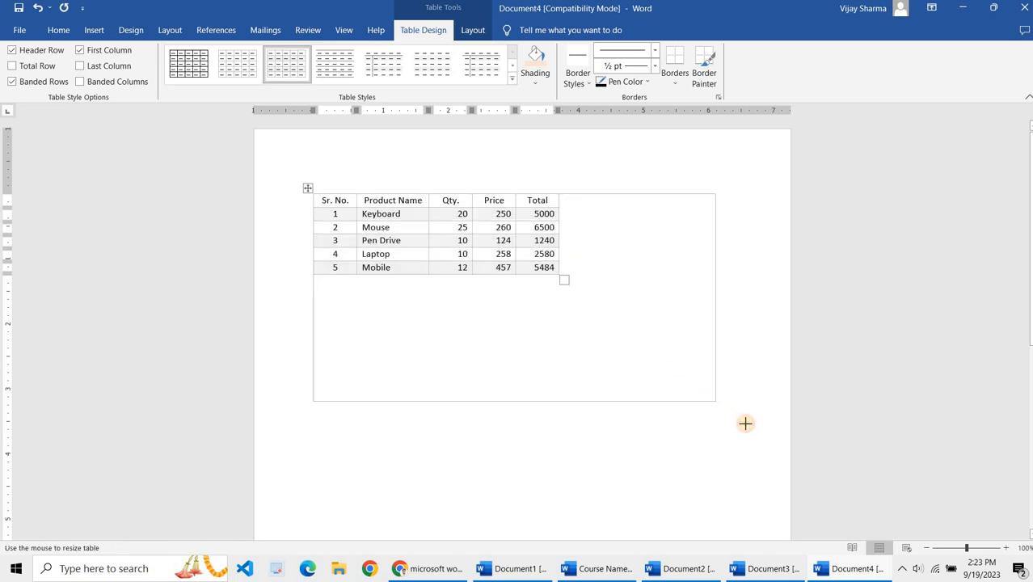
click(308, 190)
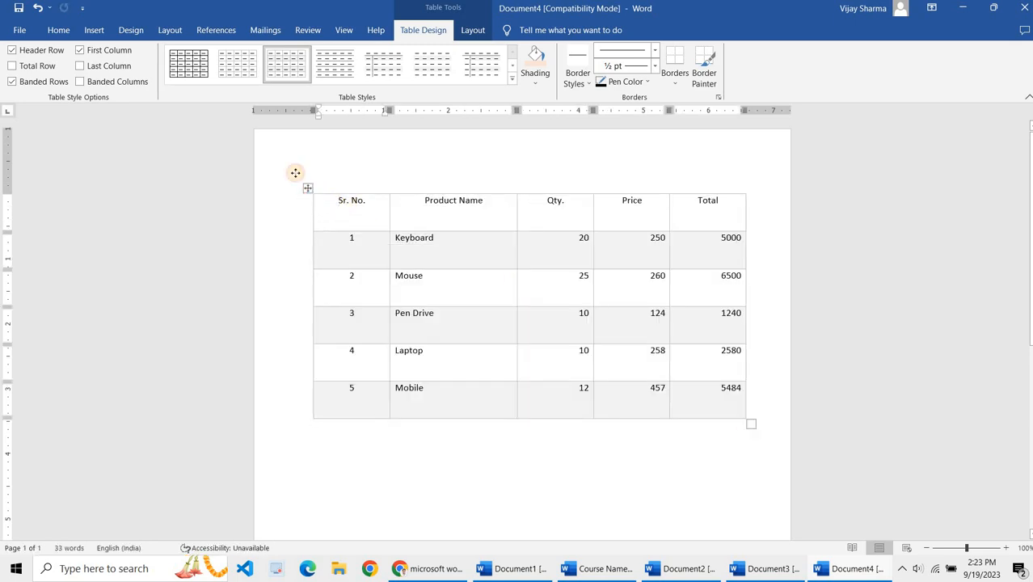
click(469, 30)
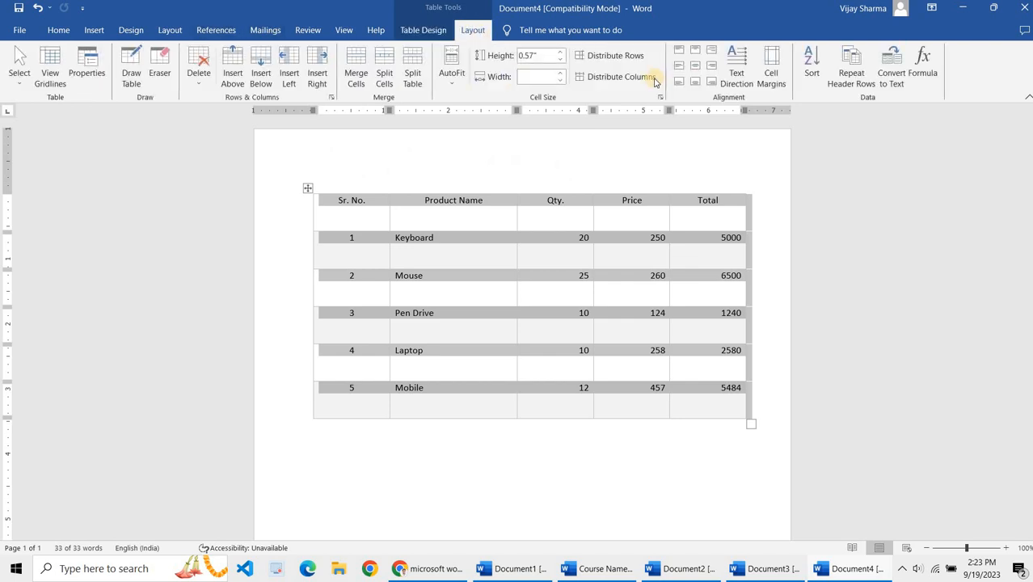
click(695, 65)
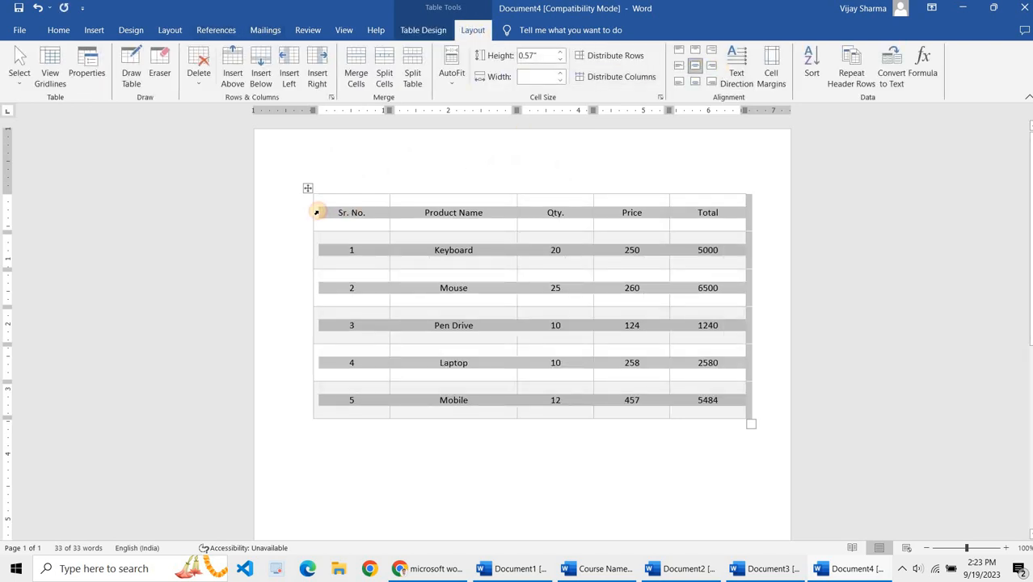
Step: Shade the header row with a light gold theme colour
click(317, 212)
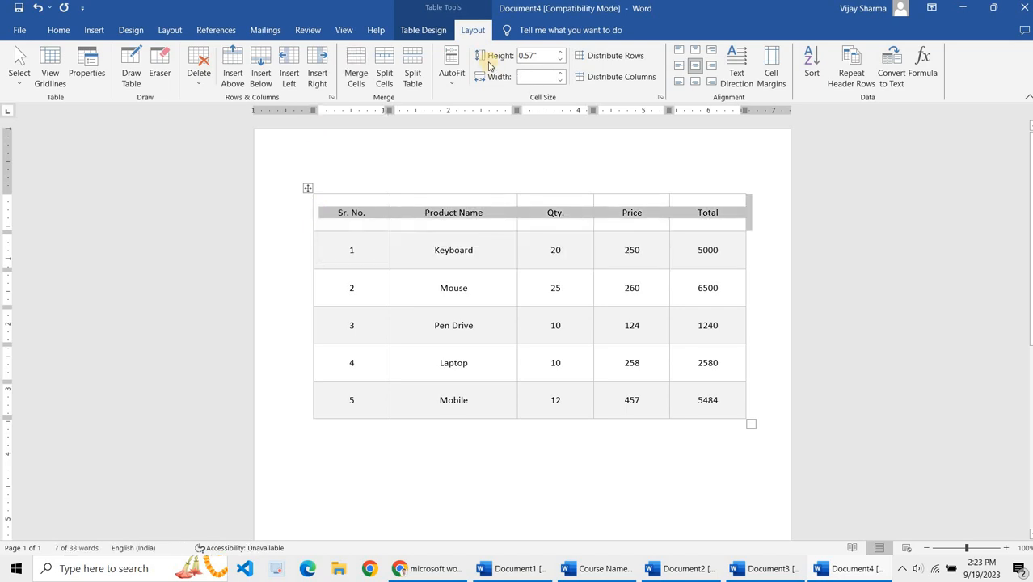
click(436, 31)
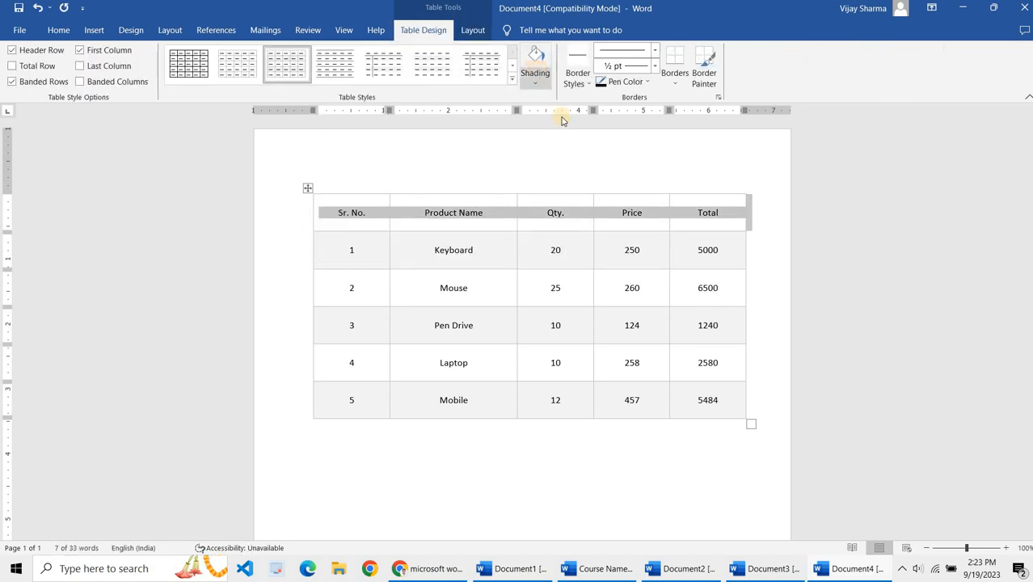
click(534, 82)
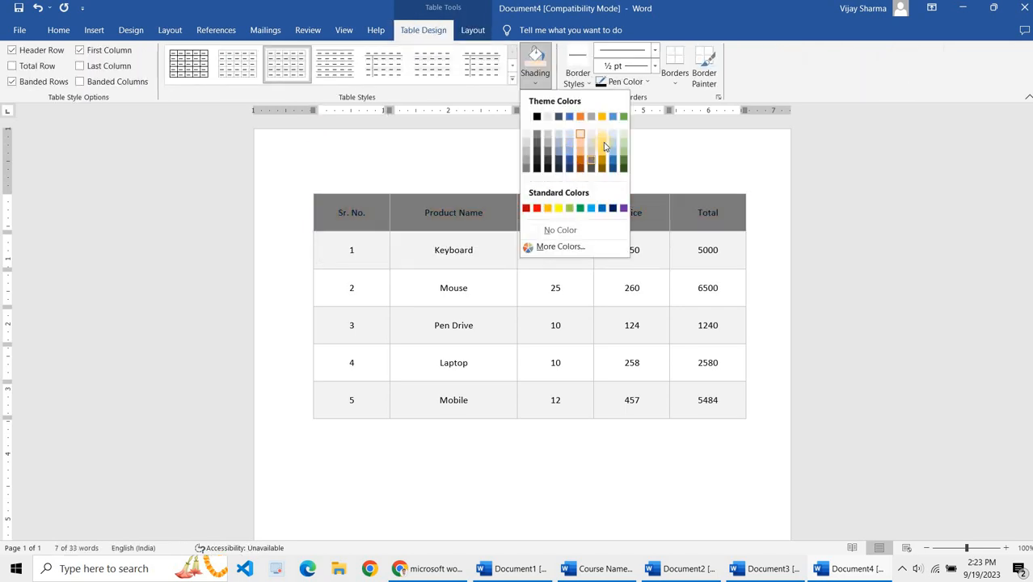
click(604, 144)
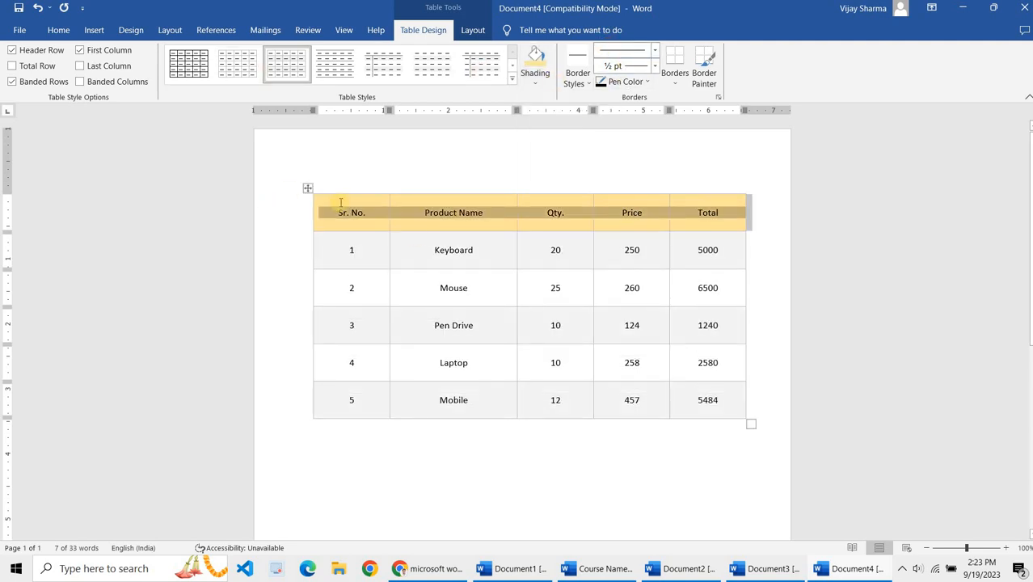
click(425, 247)
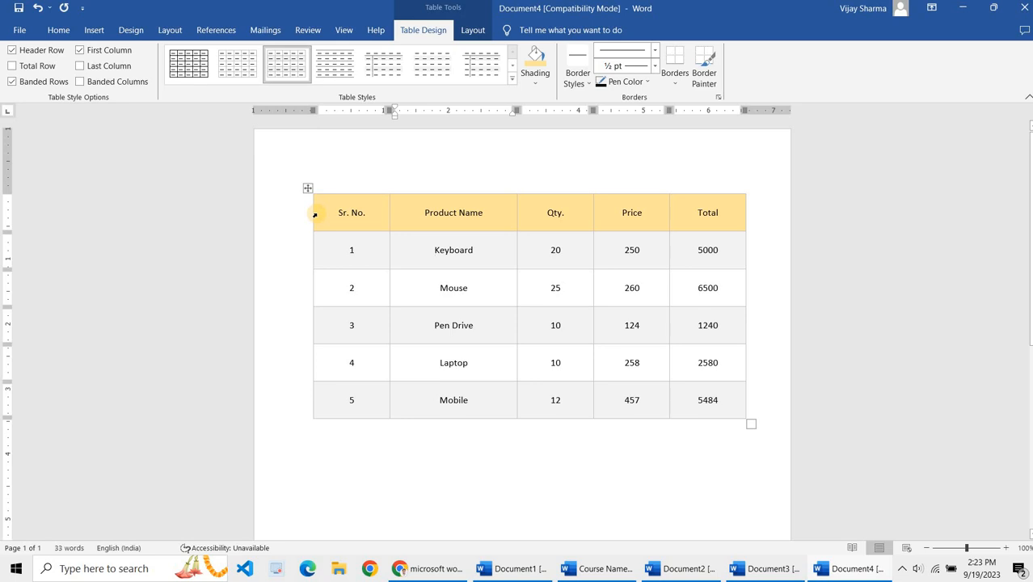
click(314, 215)
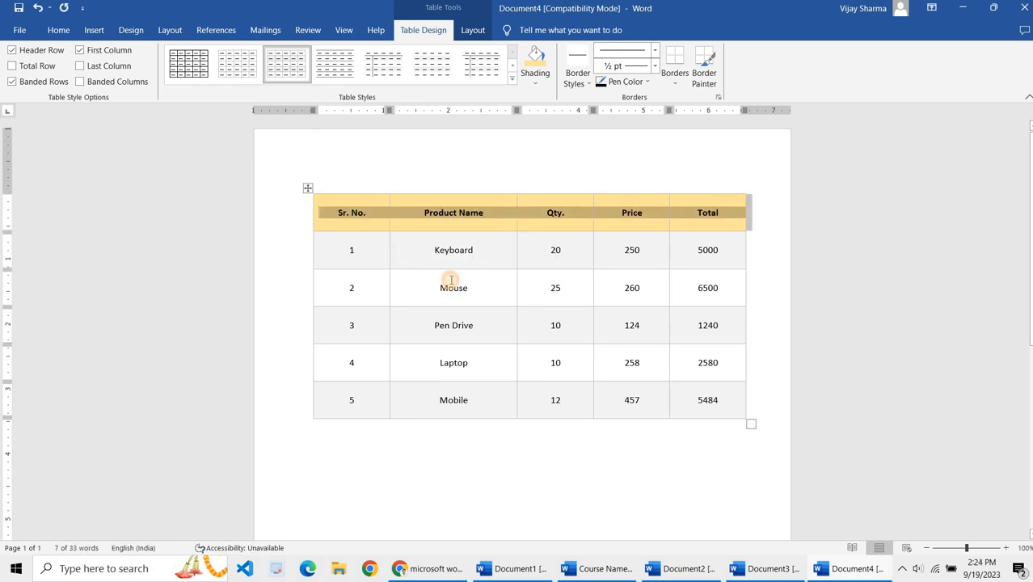
click(588, 484)
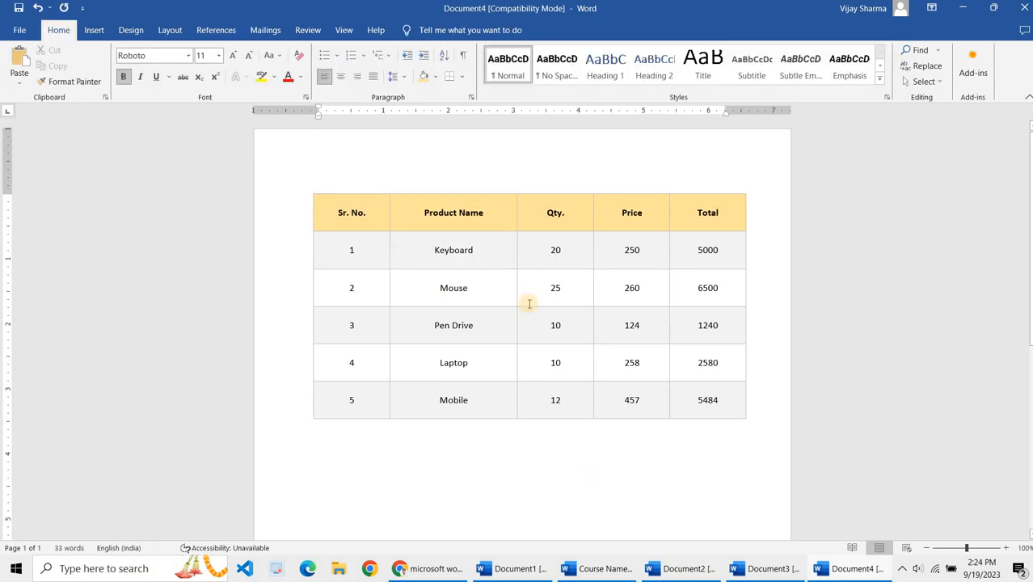
click(94, 30)
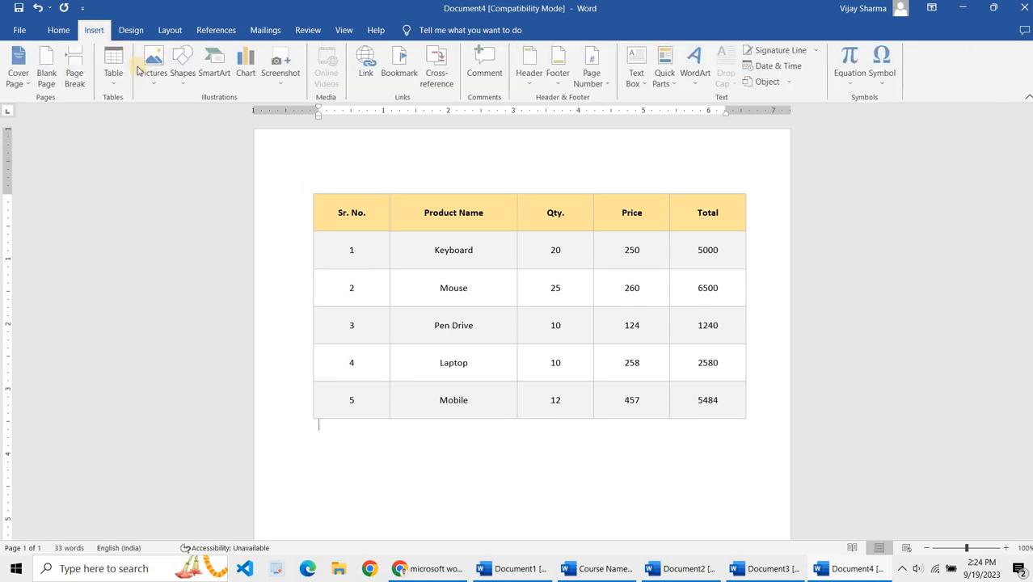
click(114, 66)
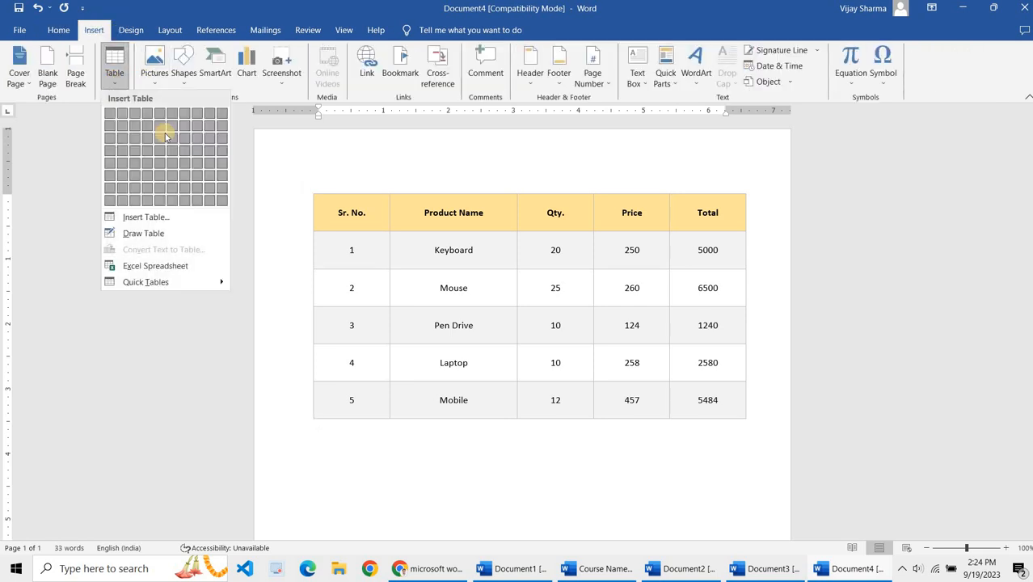
click(472, 447)
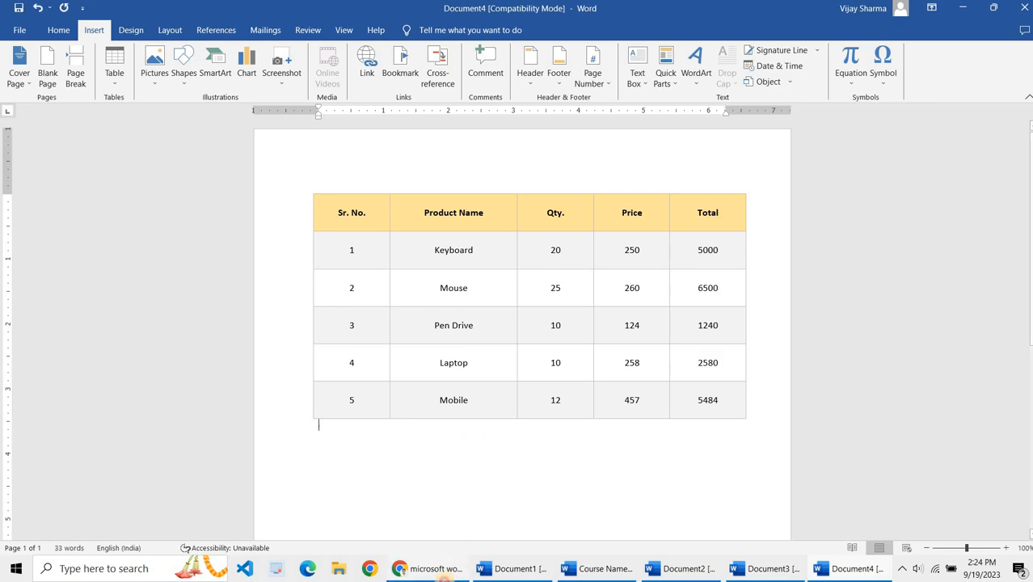
Step: Switch to the browser and look through image search results for Microsoft Word table examples
click(443, 579)
scroll(421, 327, down, 3)
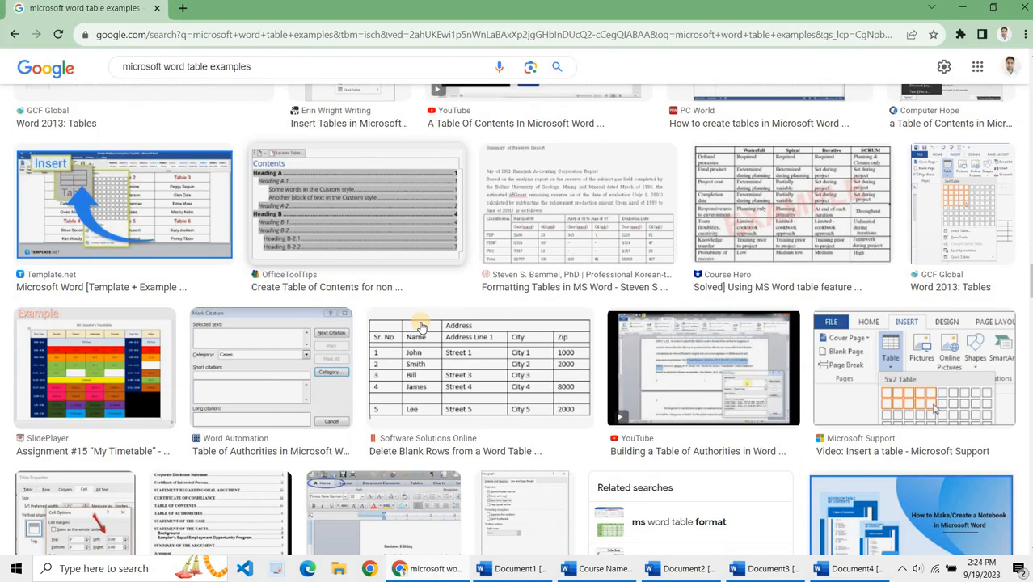
scroll(421, 327, down, 10)
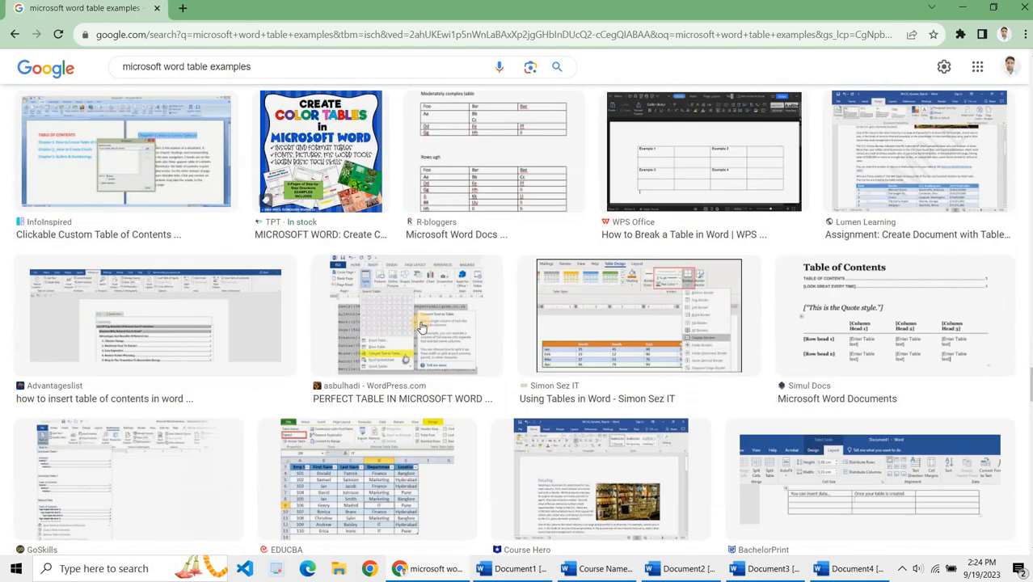
scroll(421, 326, up, 6)
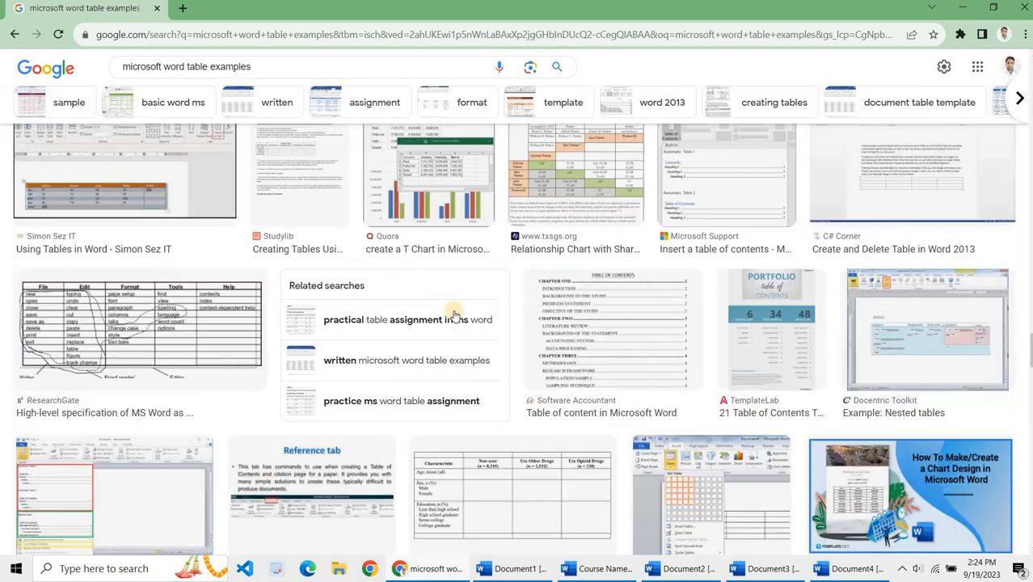
scroll(454, 315, up, 4)
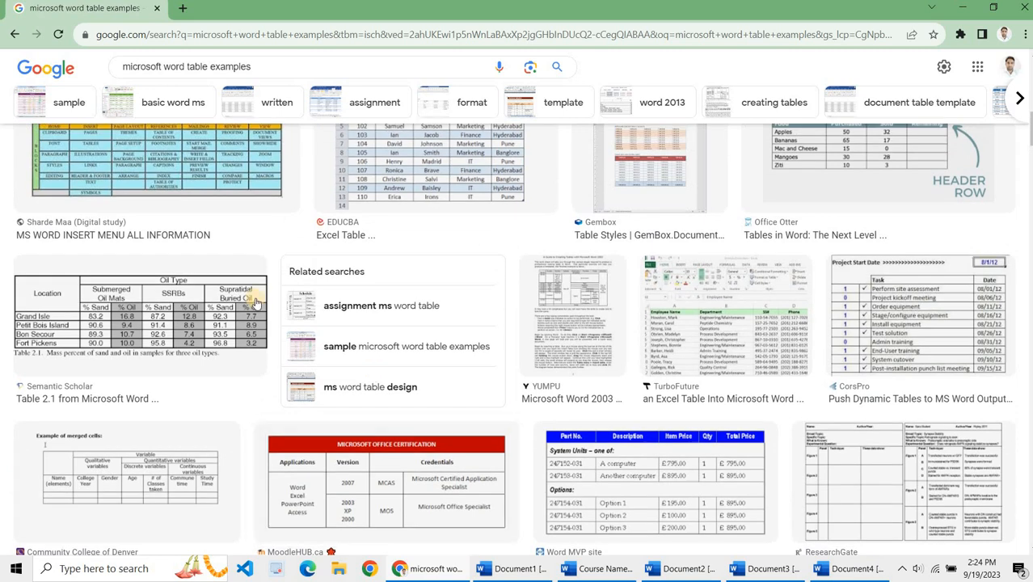
scroll(232, 301, up, 2)
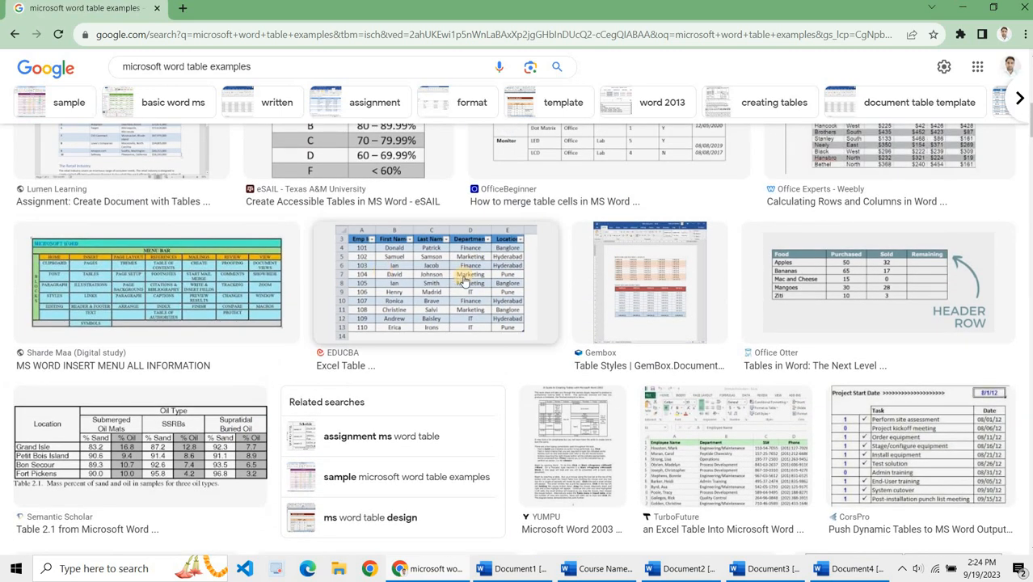
scroll(600, 289, up, 3)
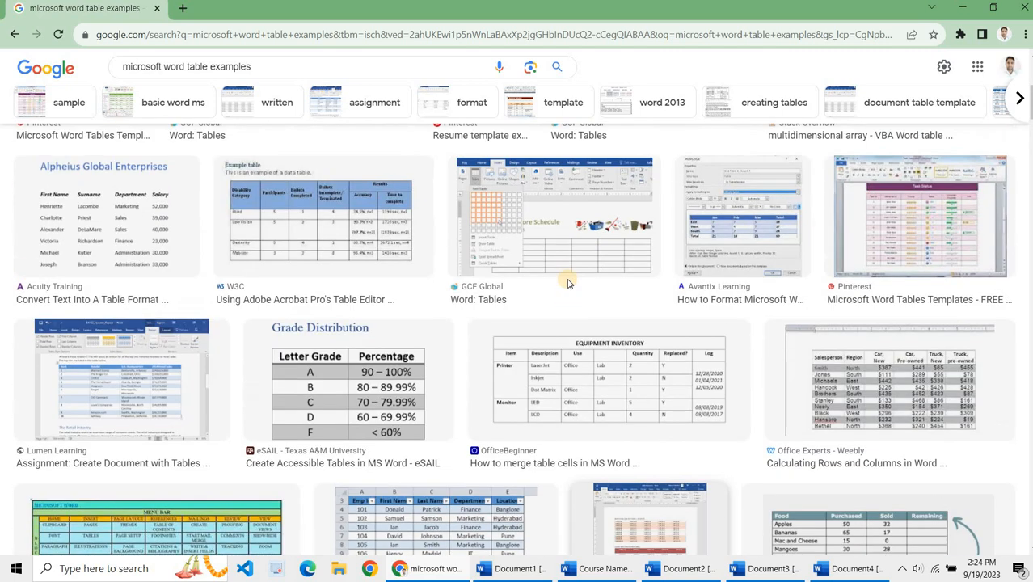
scroll(568, 283, up, 4)
scroll(567, 283, up, 3)
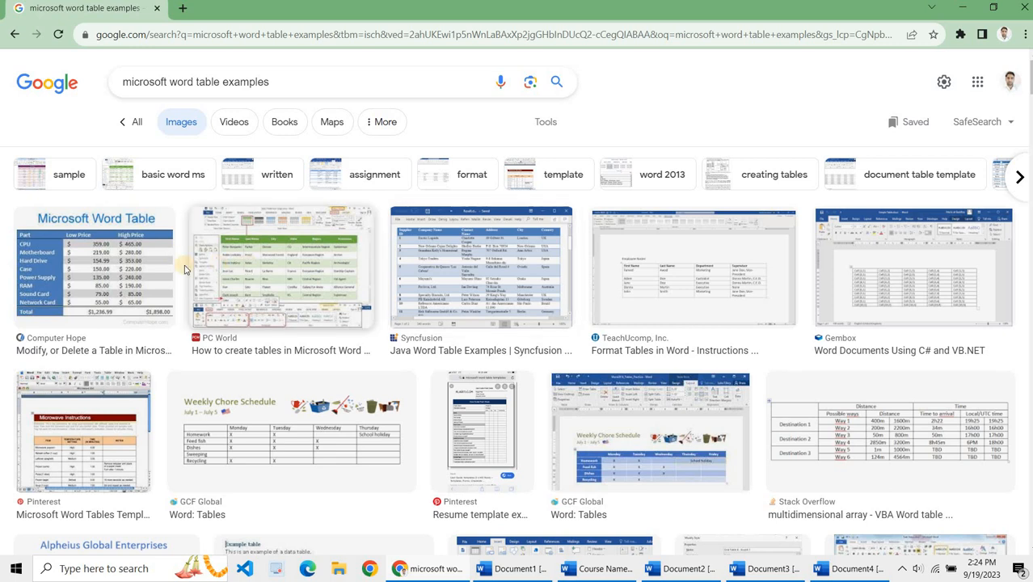
click(129, 263)
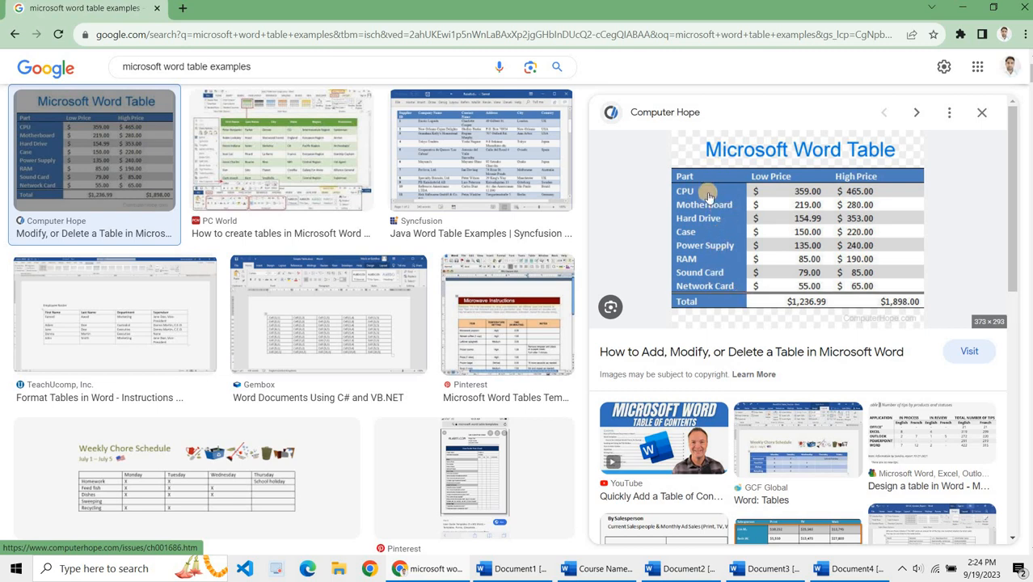
click(854, 572)
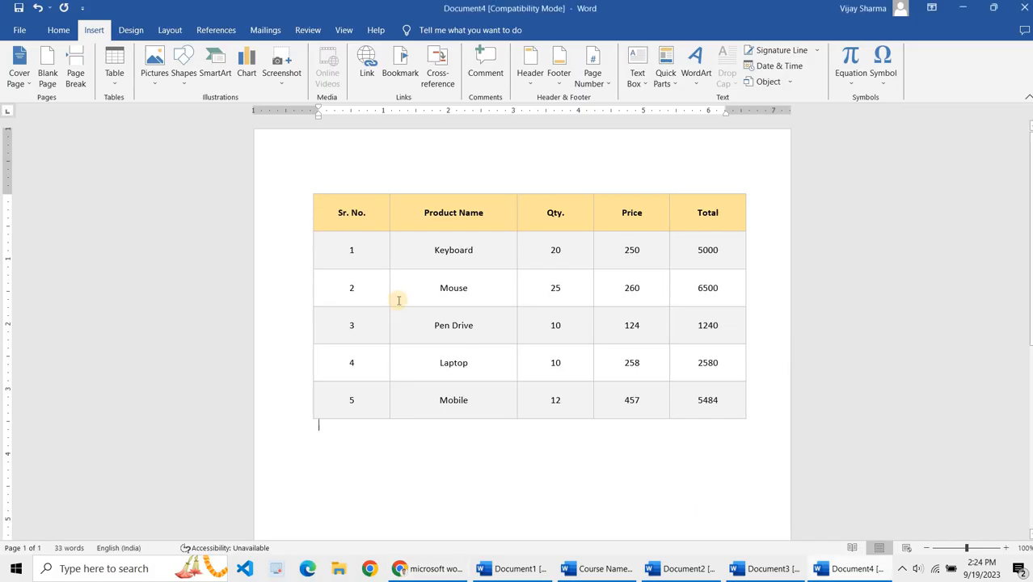
Step: Select the Sr. No. cells of the five product rows and shade them blue
drag(326, 240, 352, 406)
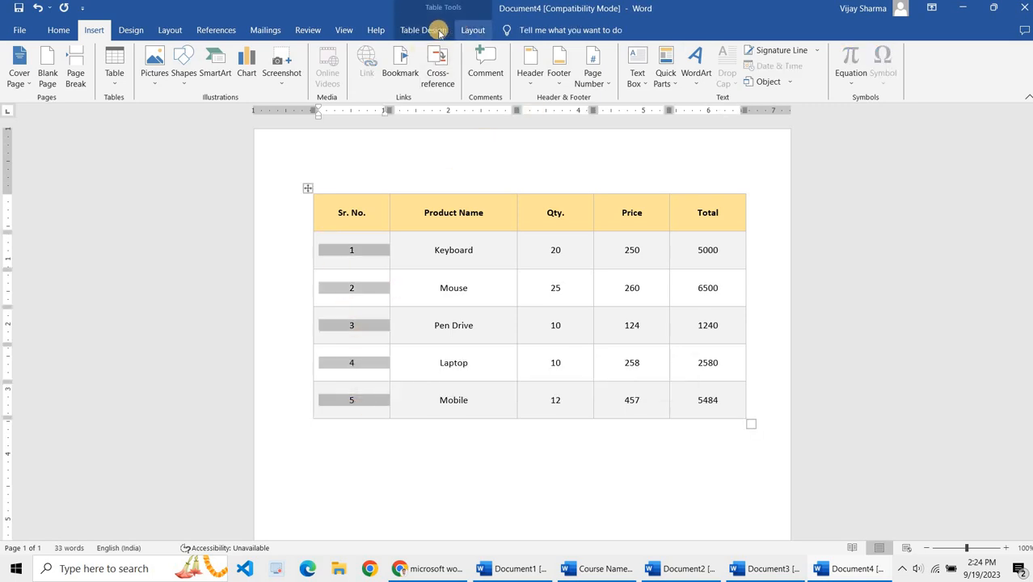
click(423, 30)
click(537, 79)
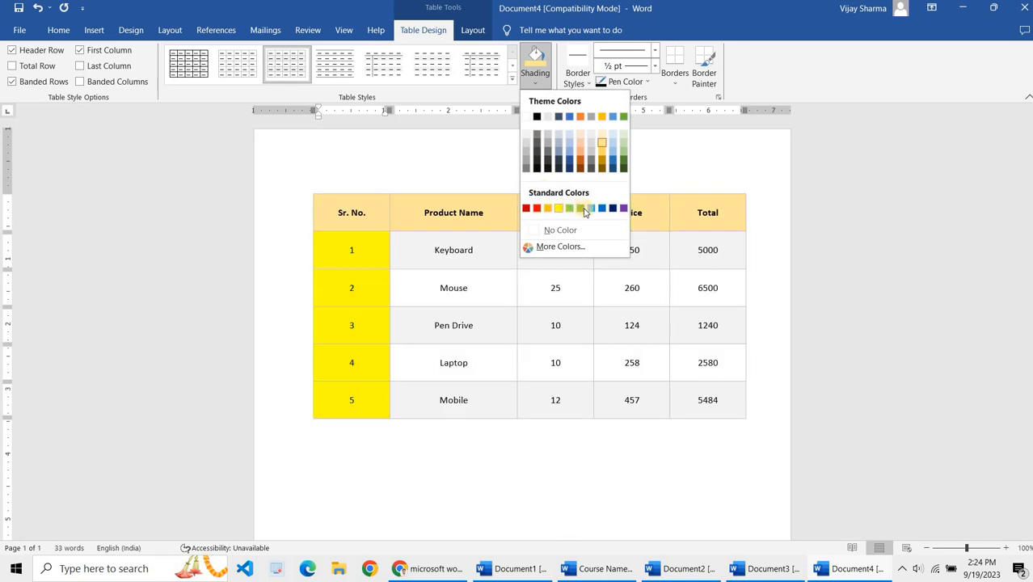
click(353, 251)
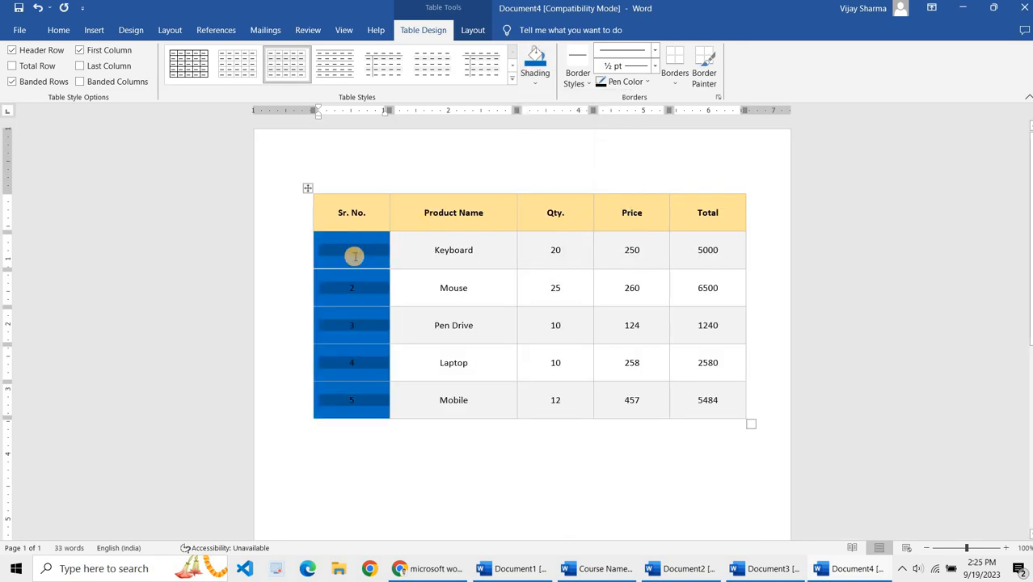
click(58, 30)
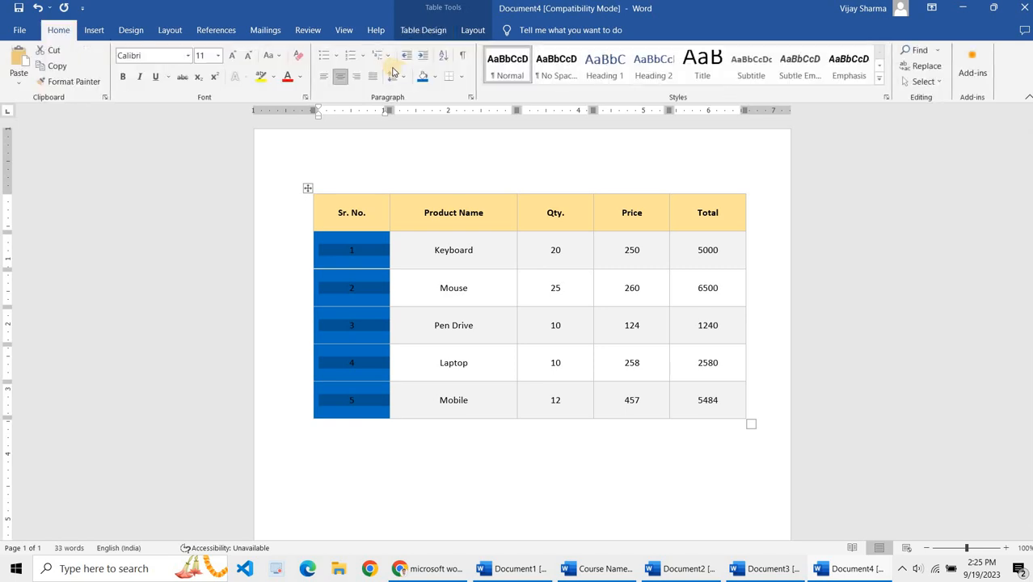
click(436, 76)
click(422, 112)
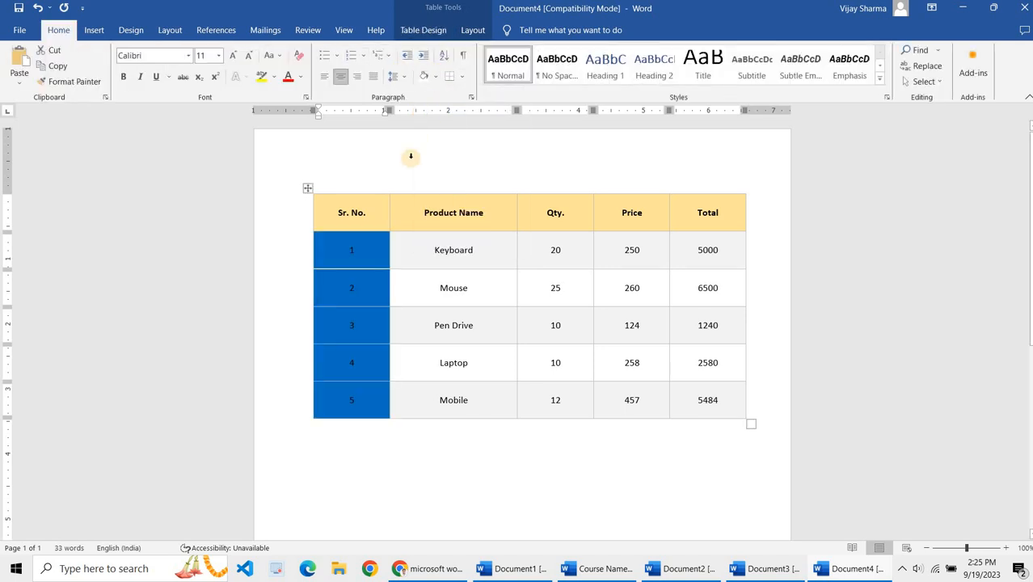
key(ctrl+z)
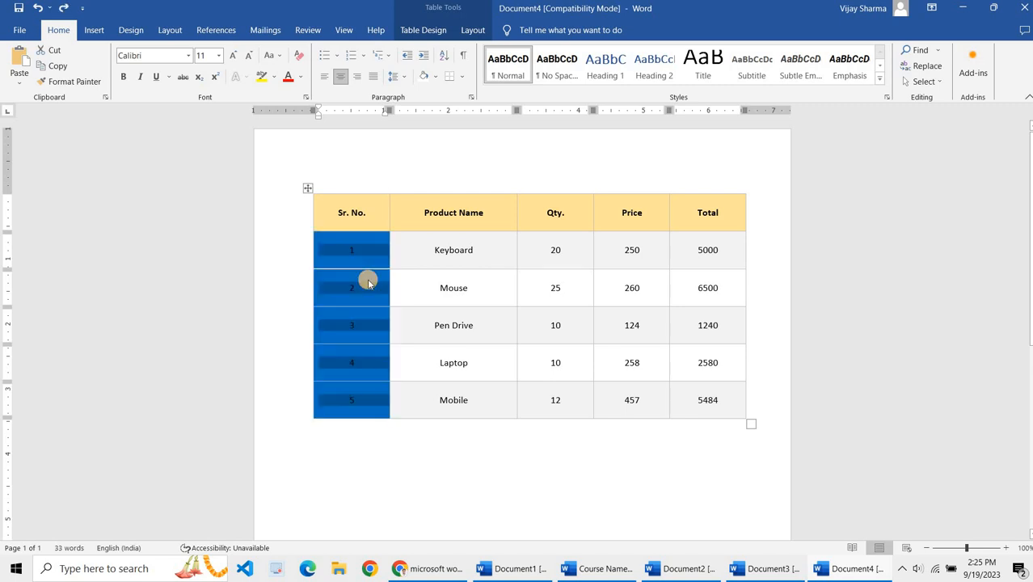
Step: Make the Sr. No. numbers white and bold
click(301, 76)
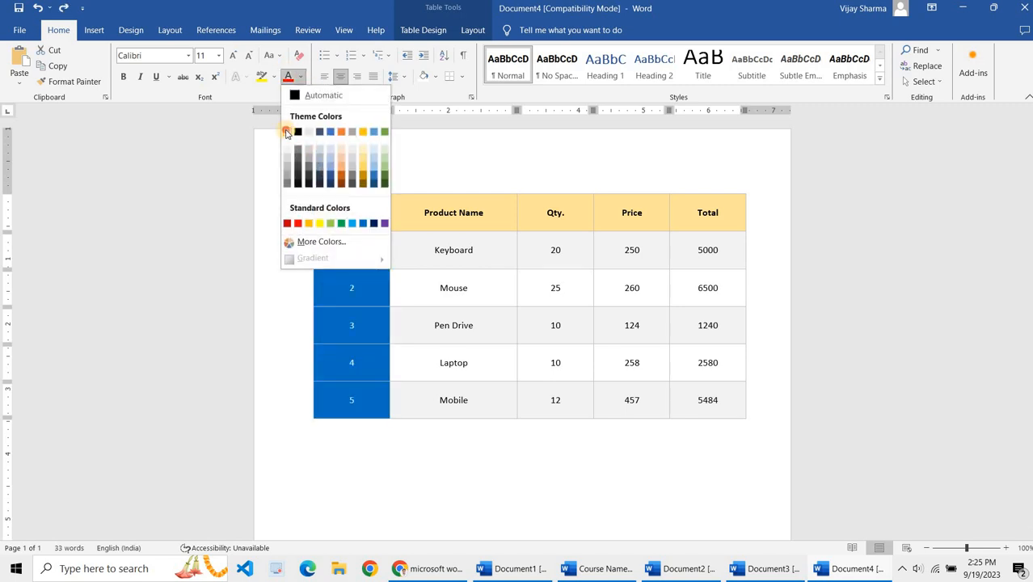
click(286, 132)
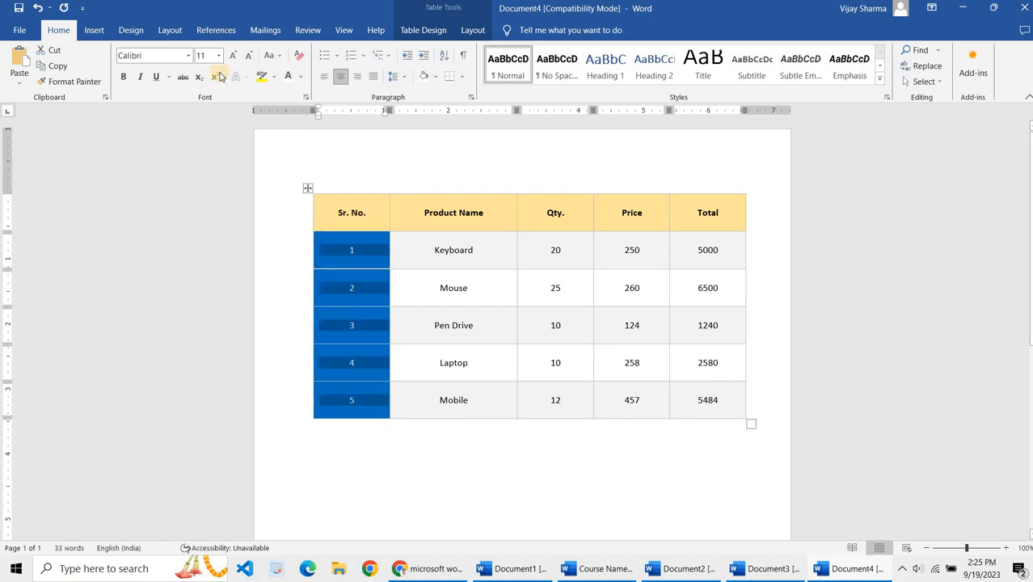
click(124, 77)
Step: Select the whole header row and change its font to Arjun
click(329, 210)
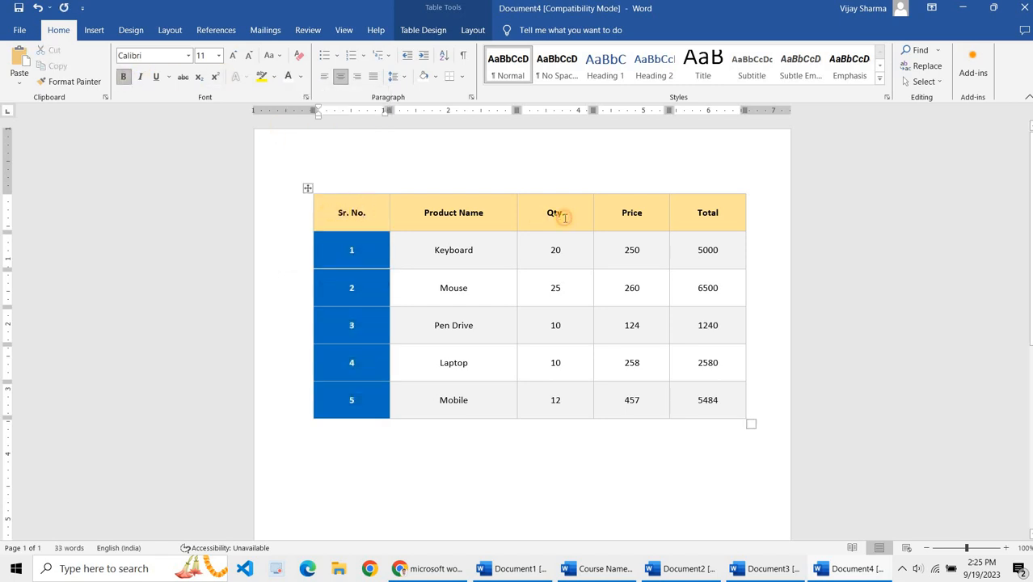
drag(564, 217, 707, 213)
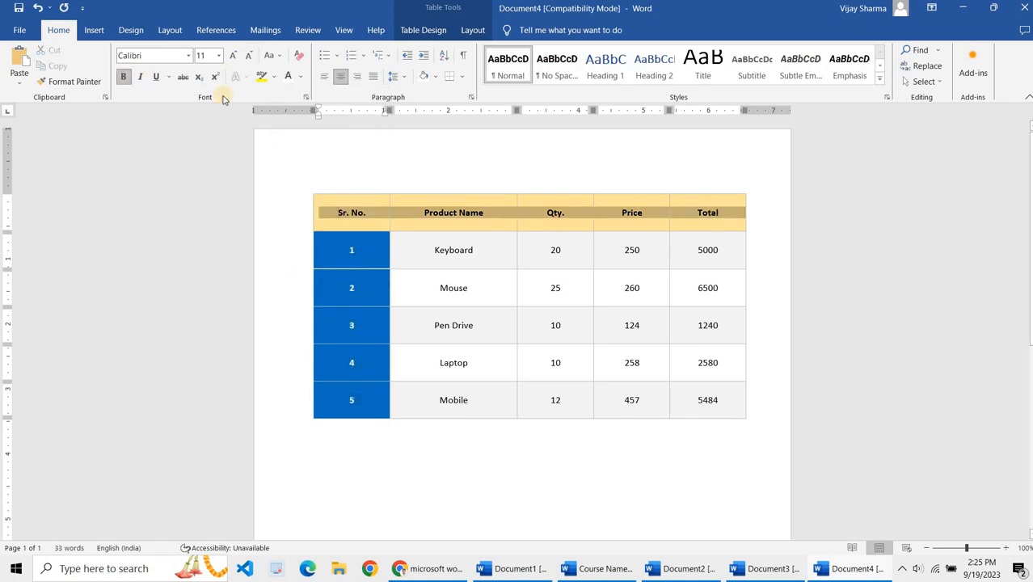
click(186, 56)
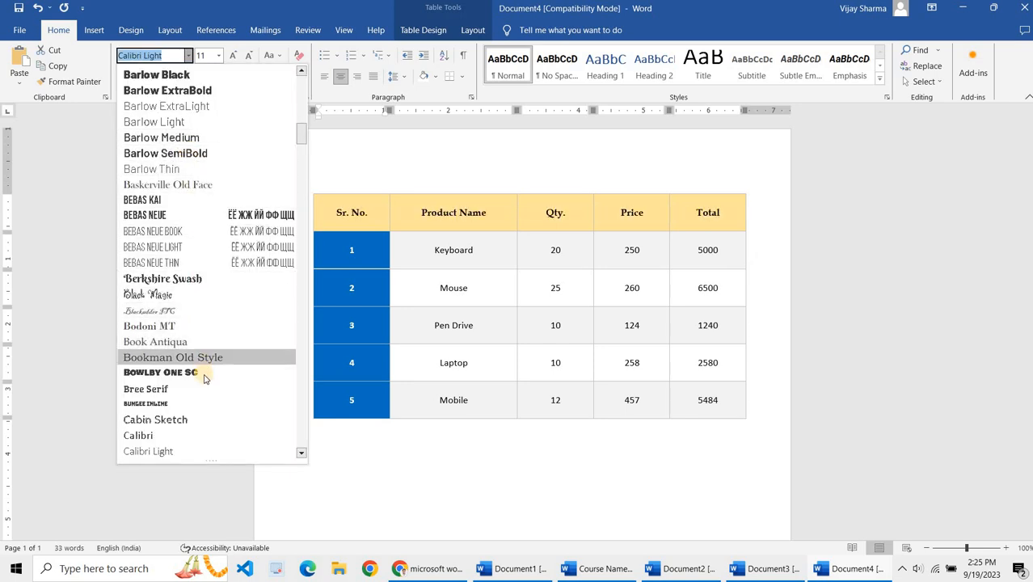
scroll(198, 347, down, 4)
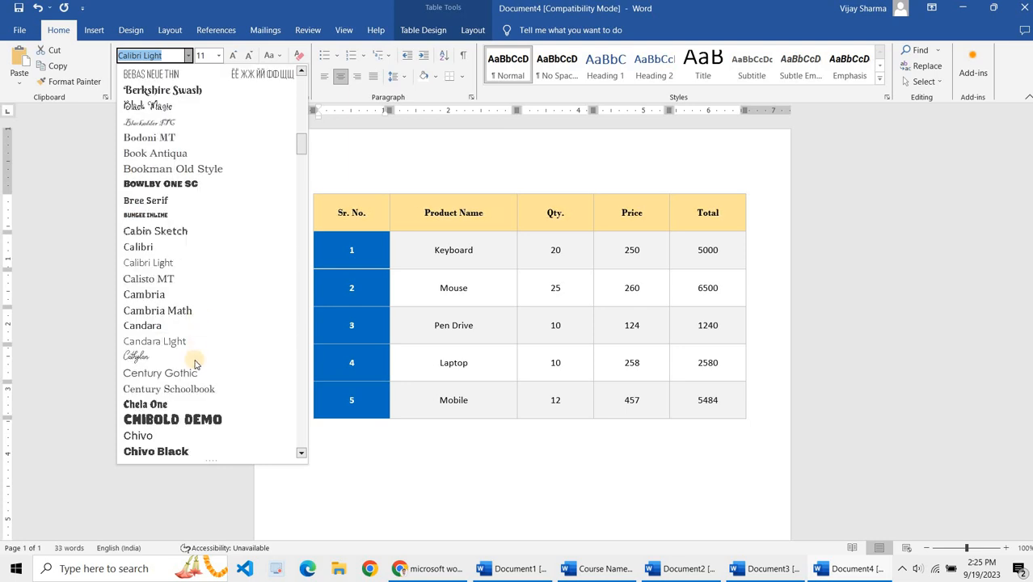
scroll(194, 363, down, 4)
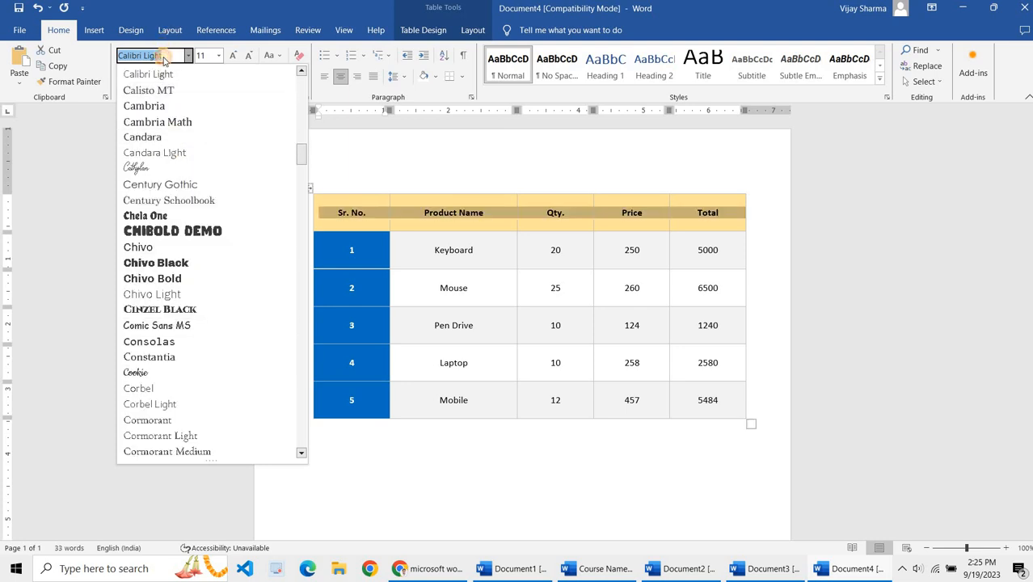
click(163, 58)
text(A)
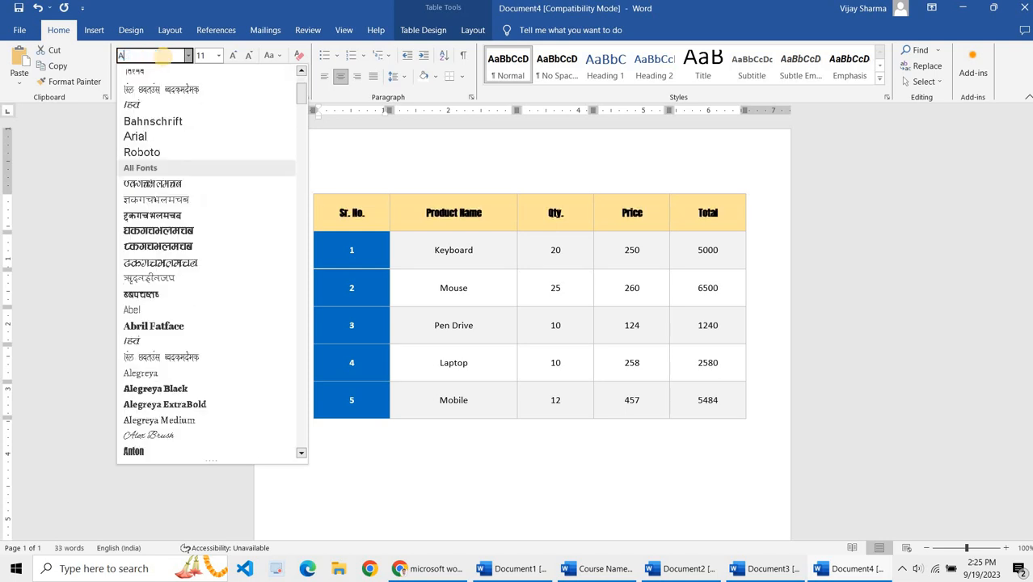
text(rirjun)
key(Return)
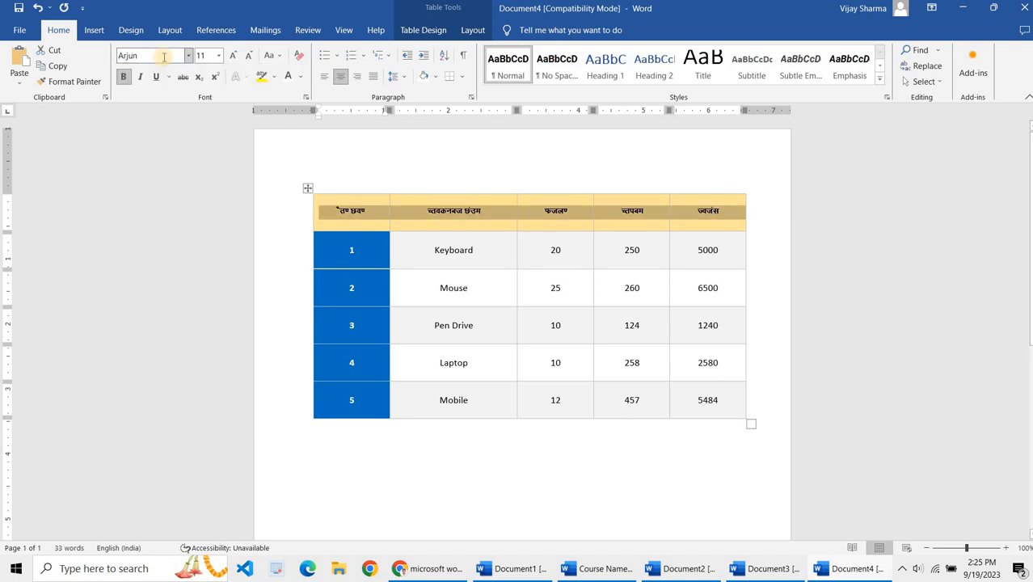
Step: Replace the Product Name header with the Hindi text उत्पाद नाम and add the typed word to the dictionary
click(481, 222)
key(BackSpace)
key(BackSpace)
key(BackSpace)
key(BackSpace)
key(BackSpace)
key(BackSpace)
key(BackSpace)
key(BackSpace)
key(BackSpace)
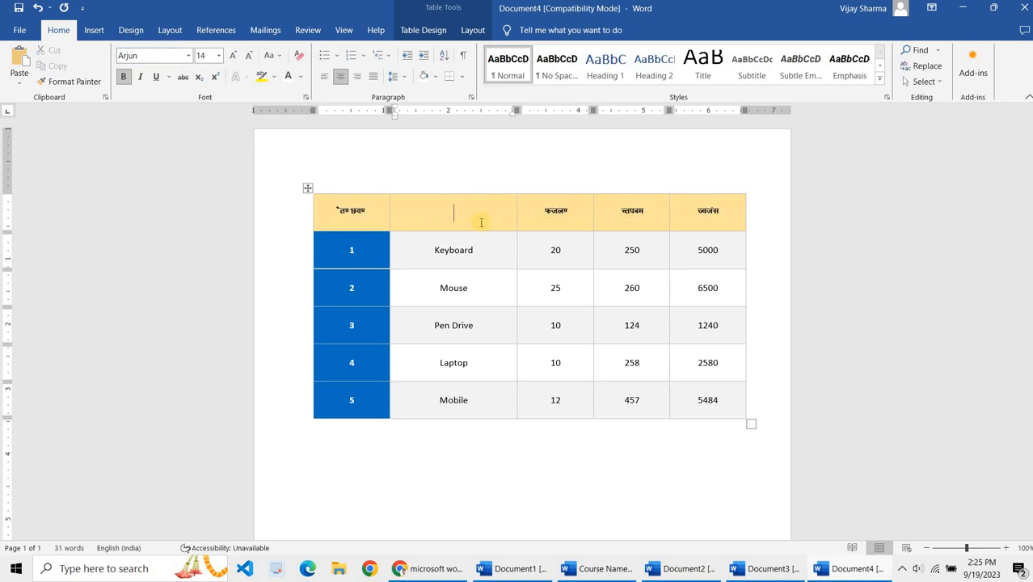
text(S)
text(Ri)
key(BackSpace)
key(BackSpace)
text(Rikn uke)
right_click(439, 216)
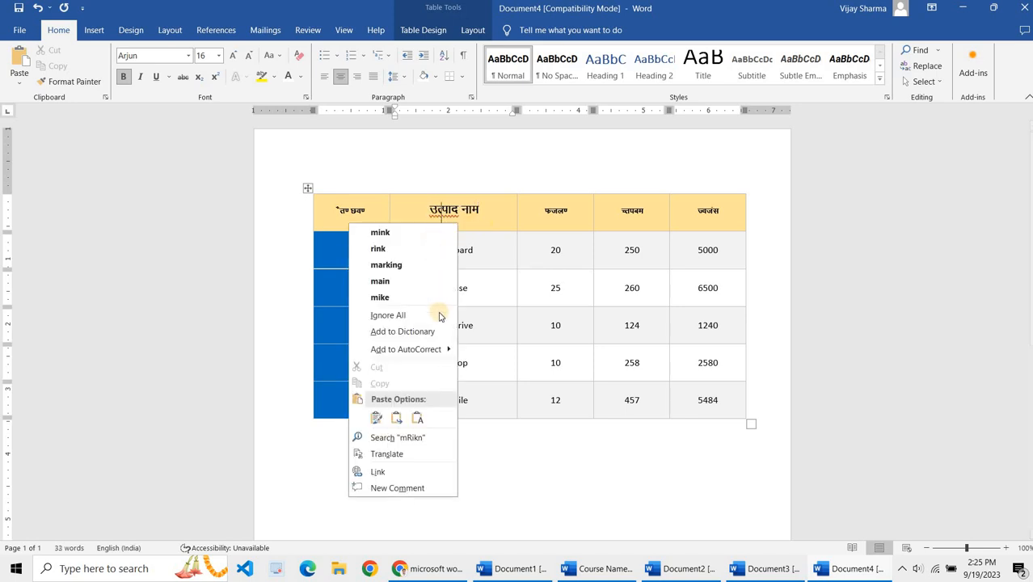
click(432, 332)
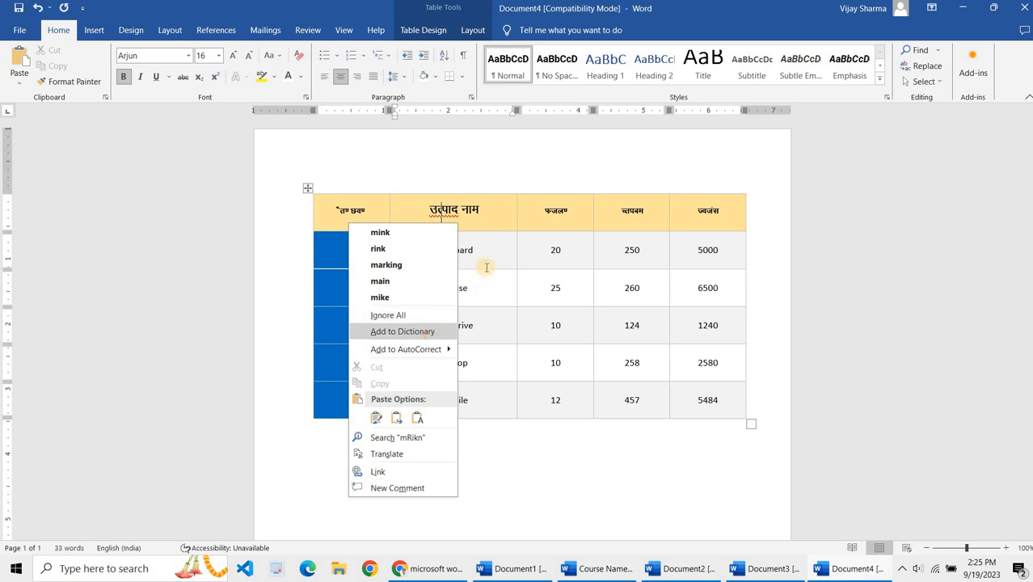
Step: Move the table slightly upward on the page
click(573, 214)
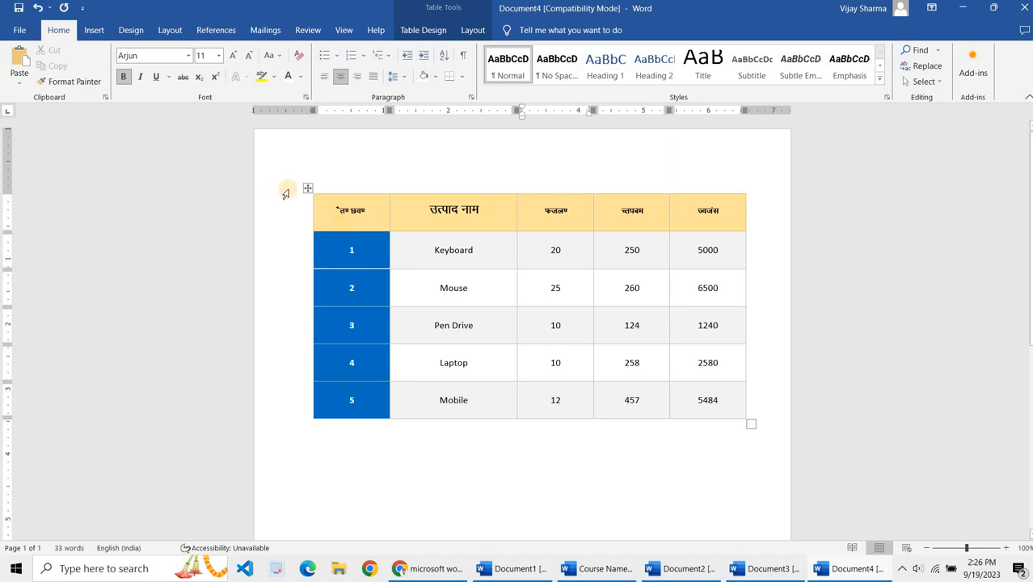
click(307, 189)
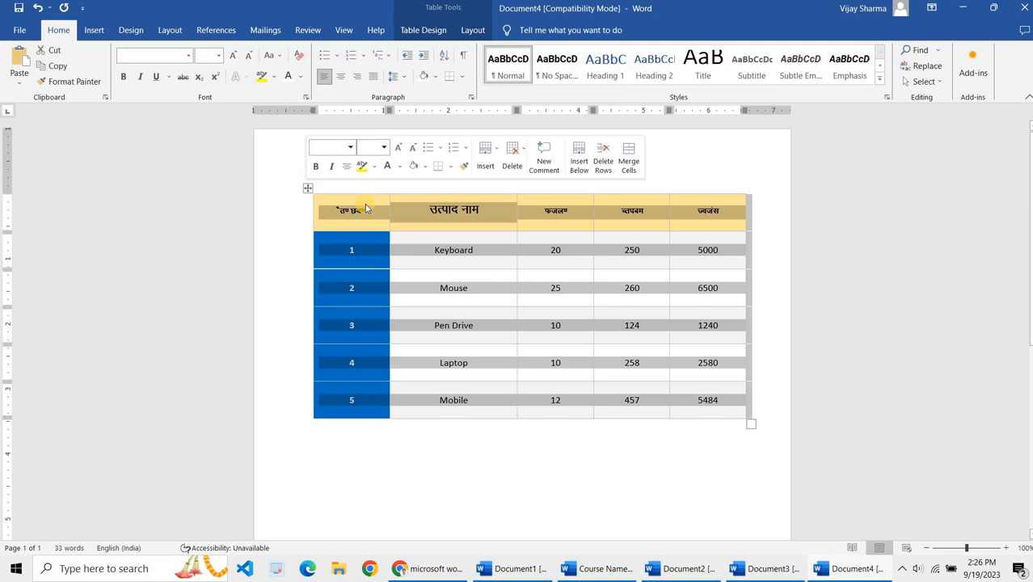
click(366, 208)
click(395, 178)
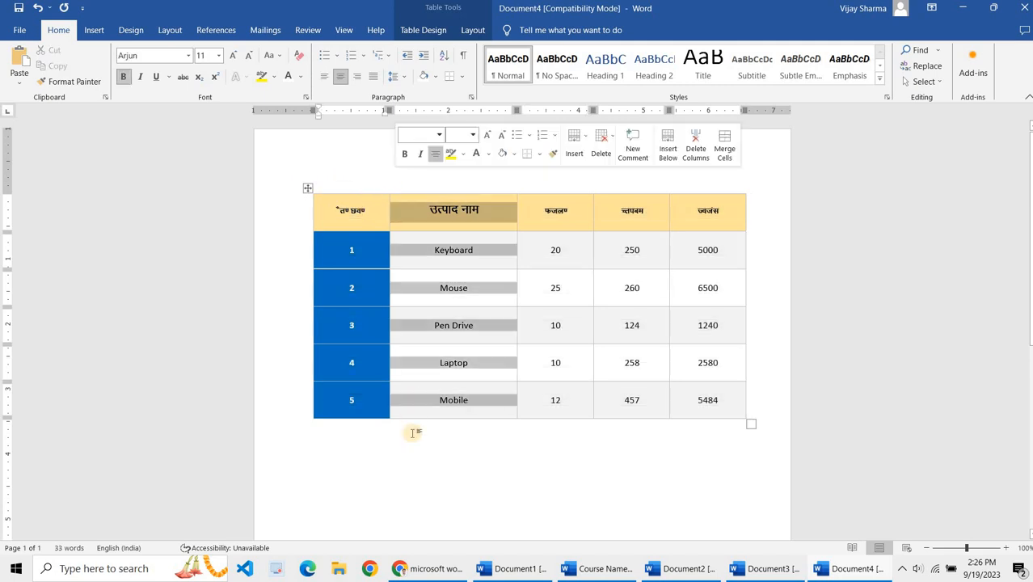
click(413, 468)
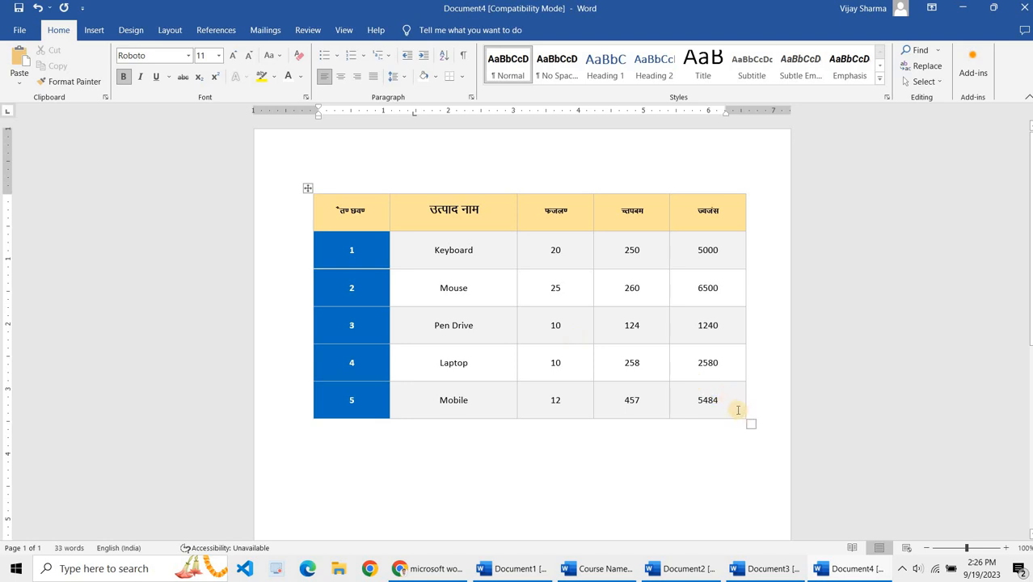
drag(736, 410, 404, 250)
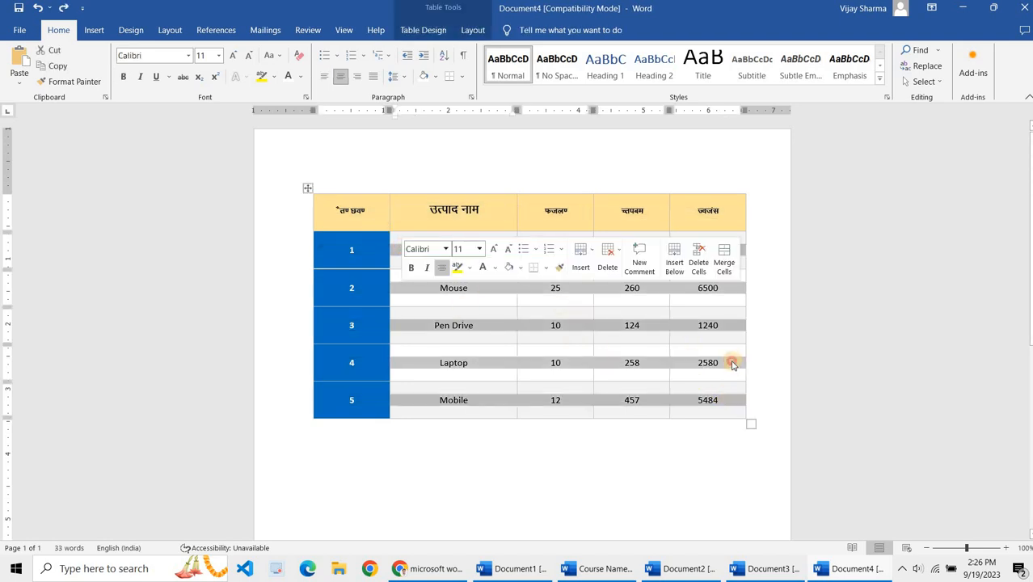
click(732, 365)
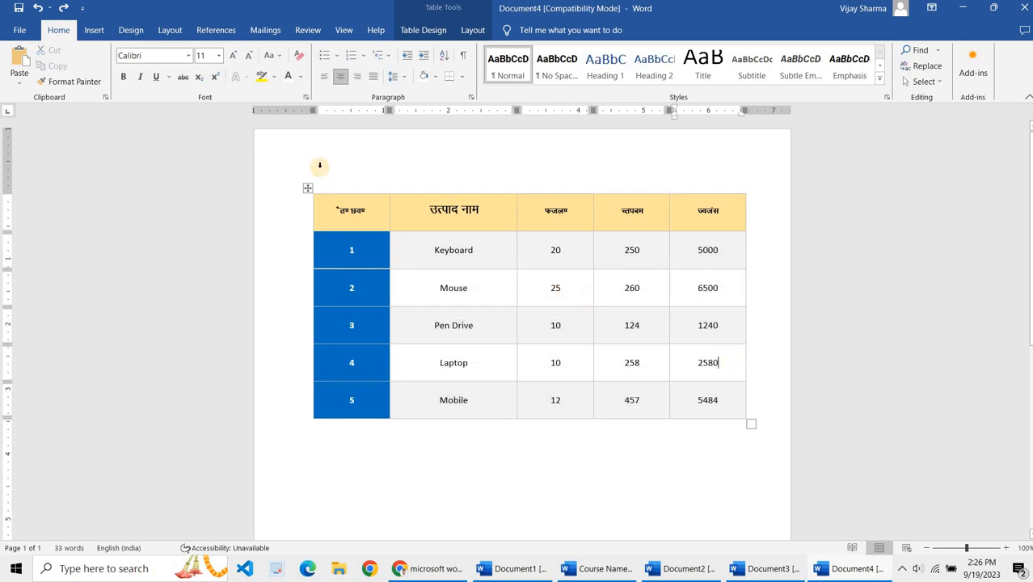
mouse_move(308, 187)
mouse_down()
mouse_move(296, 180)
mouse_move(308, 177)
mouse_up()
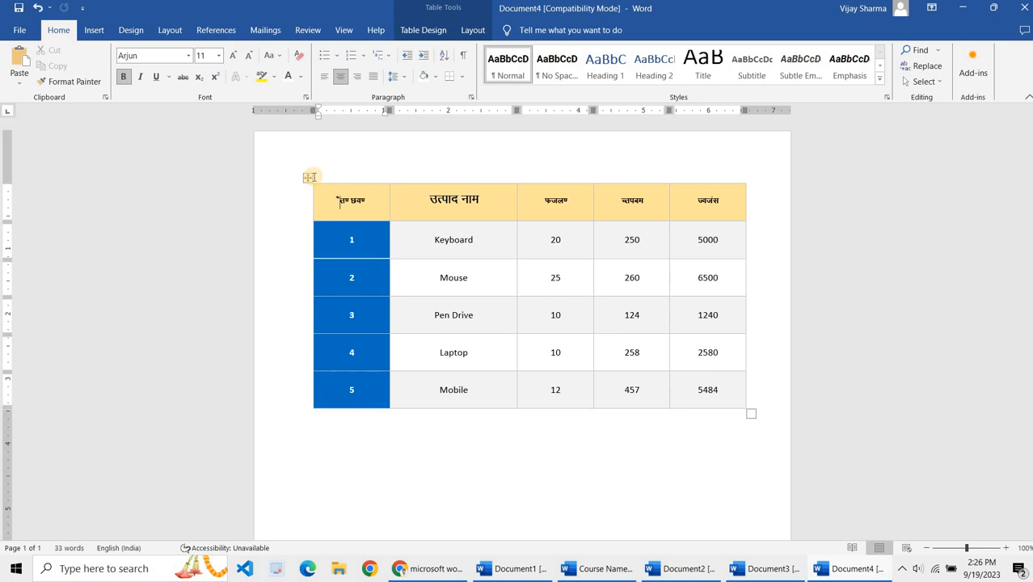
Step: Delete the text in the Sr. No. header cell, leaving it empty
key(Right)
key(Right)
key(Left)
key(Left)
key(BackSpace)
key(BackSpace)
key(BackSpace)
key(BackSpace)
key(BackSpace)
key(ctrl+z)
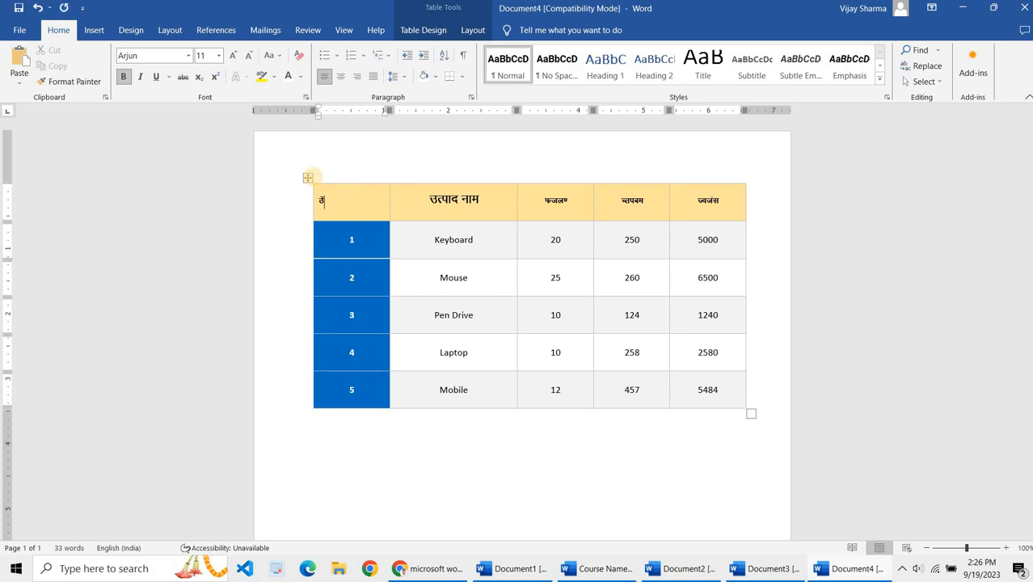
key(BackSpace)
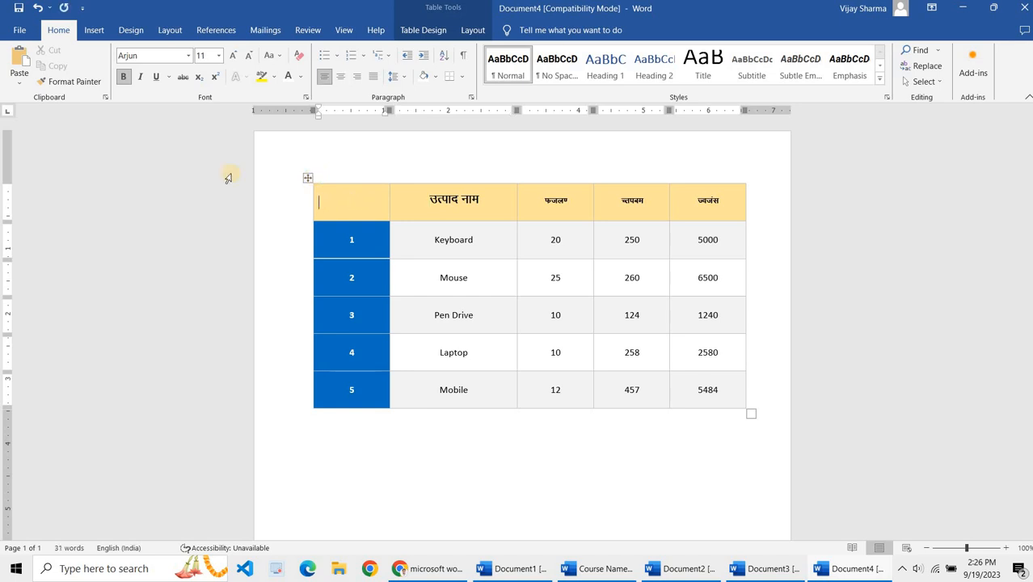
click(306, 178)
right_click(306, 178)
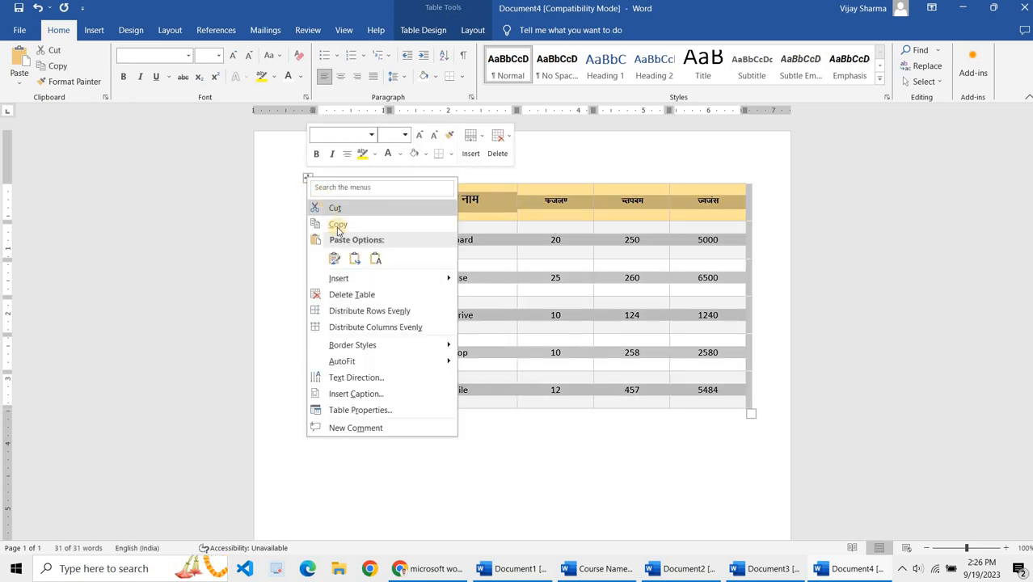
click(359, 295)
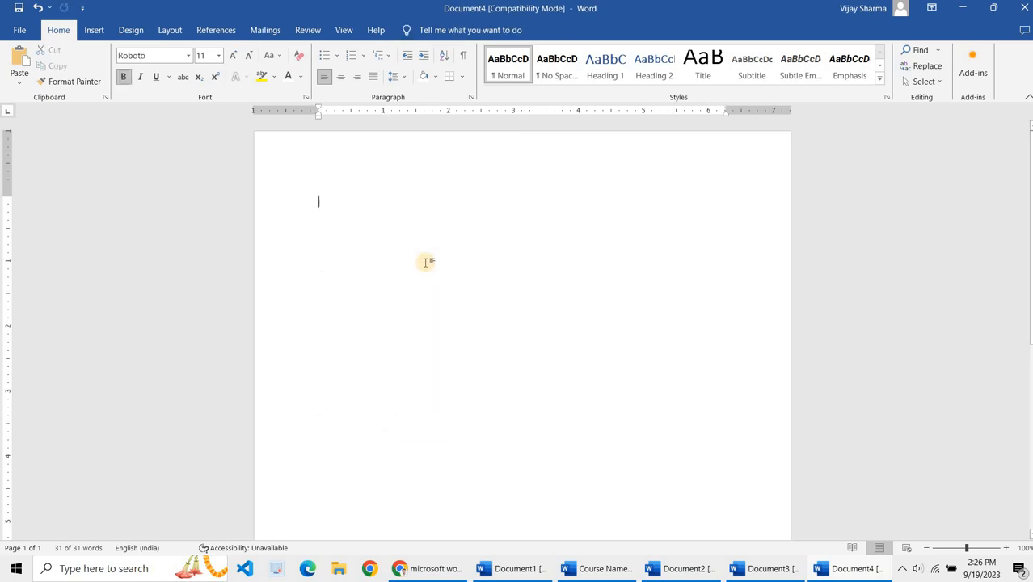
key(ctrl+z)
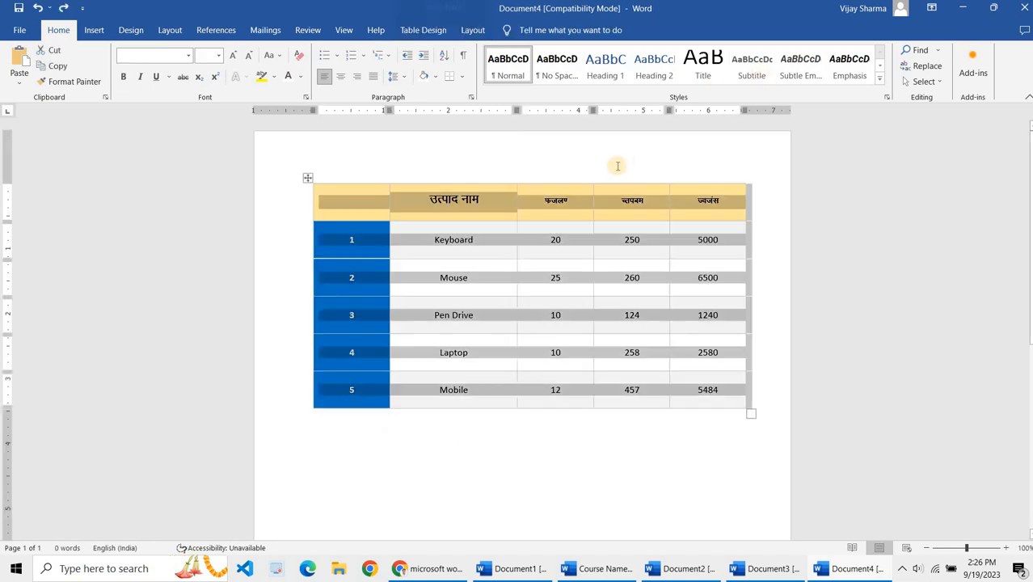
click(590, 206)
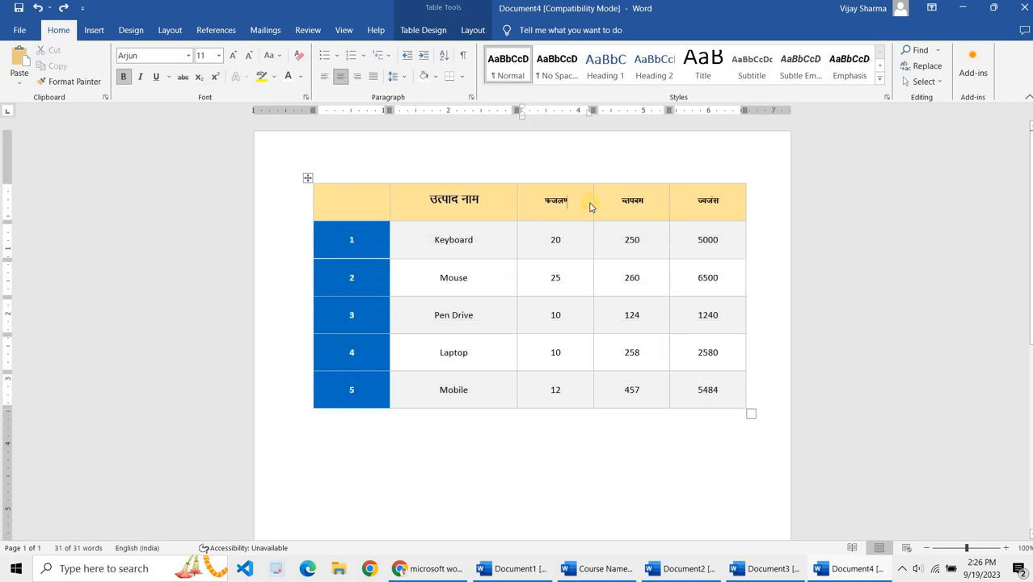